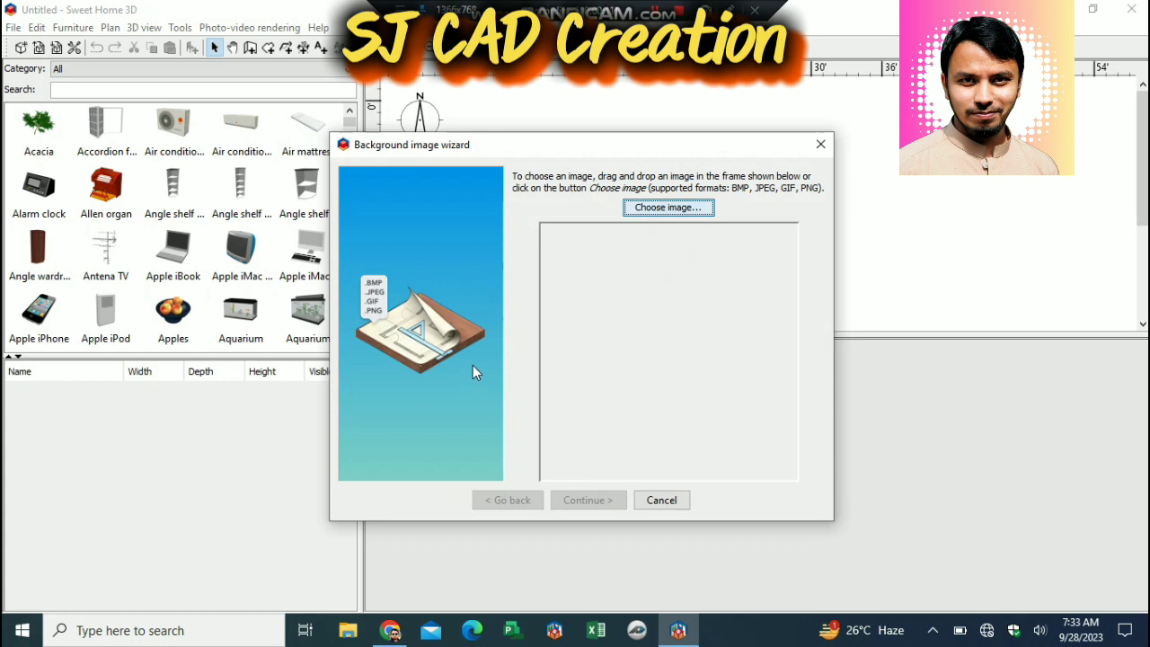
Load w1024.jpg from the Desktop as the plan's background image and proceed to the scale definition.
{"action": "left_click", "coordinate": [711, 212]}
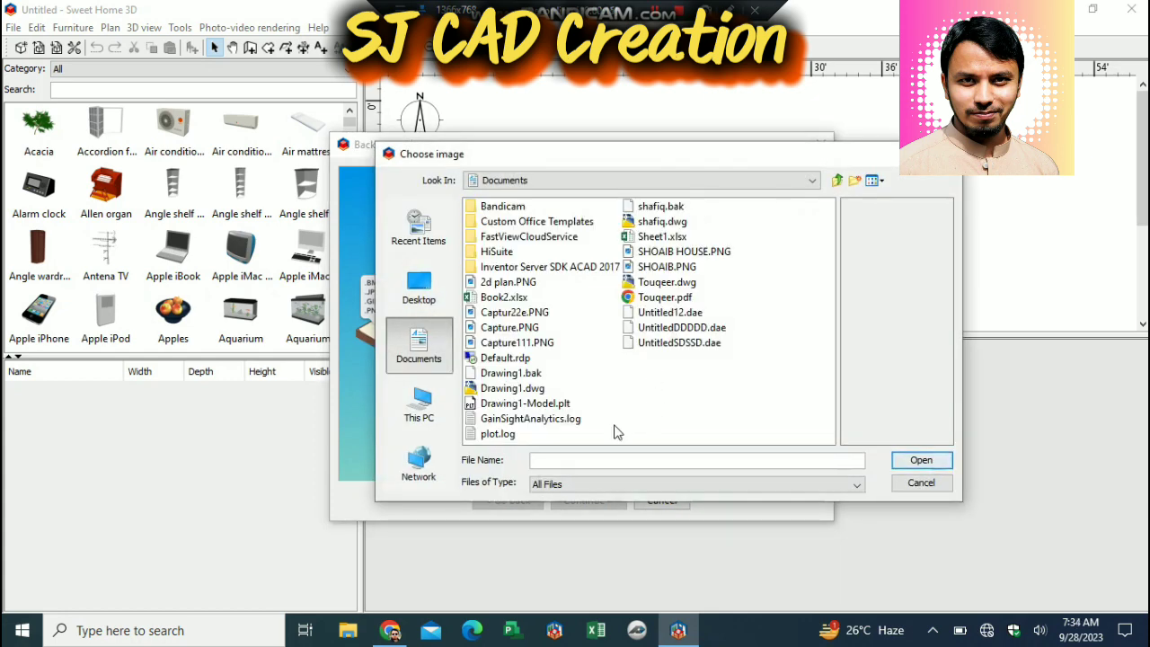
{"action": "left_click", "coordinate": [419, 286]}
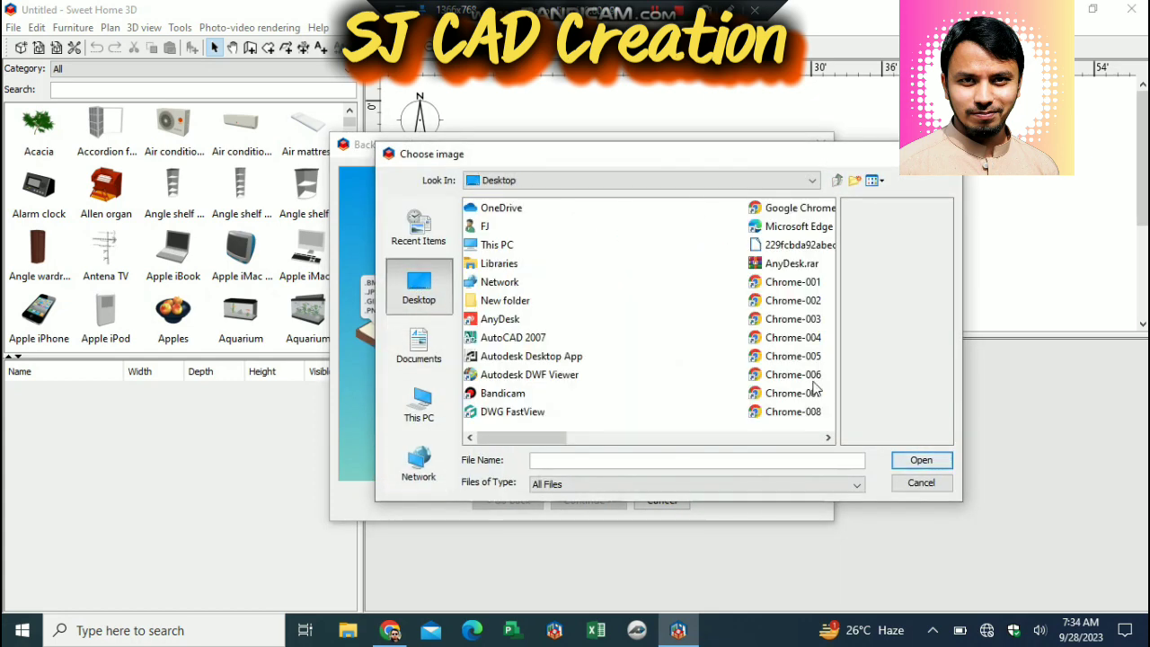
{"action": "left_click", "coordinate": [829, 437]}
{"action": "left_click", "coordinate": [830, 436]}
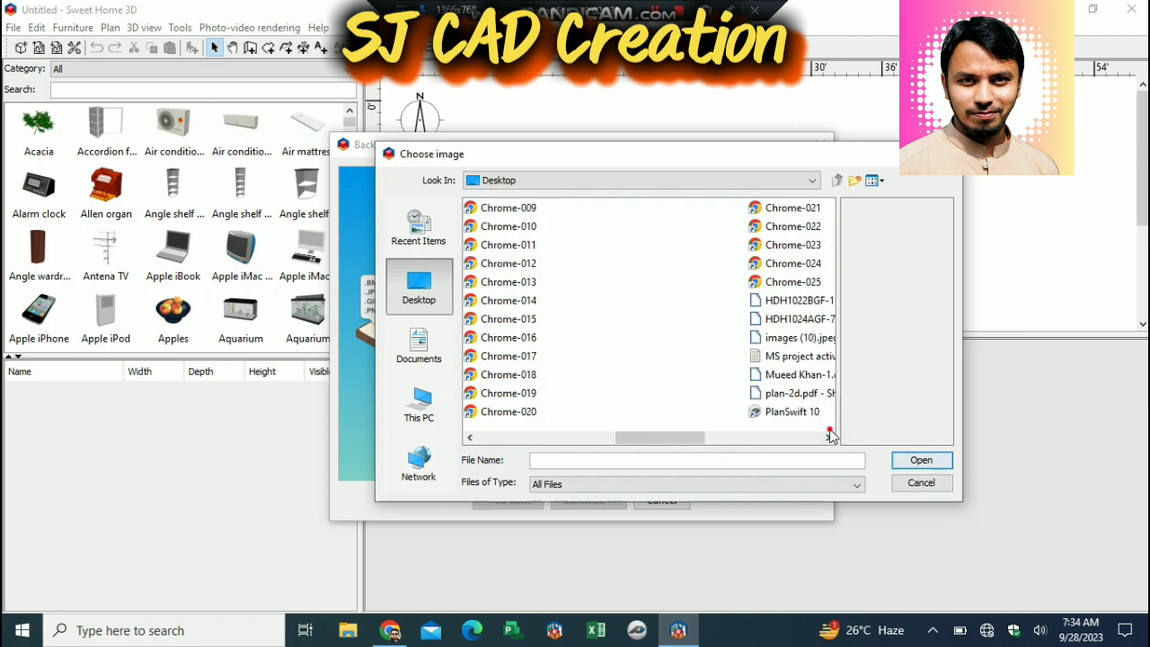
{"action": "left_click", "coordinate": [830, 437]}
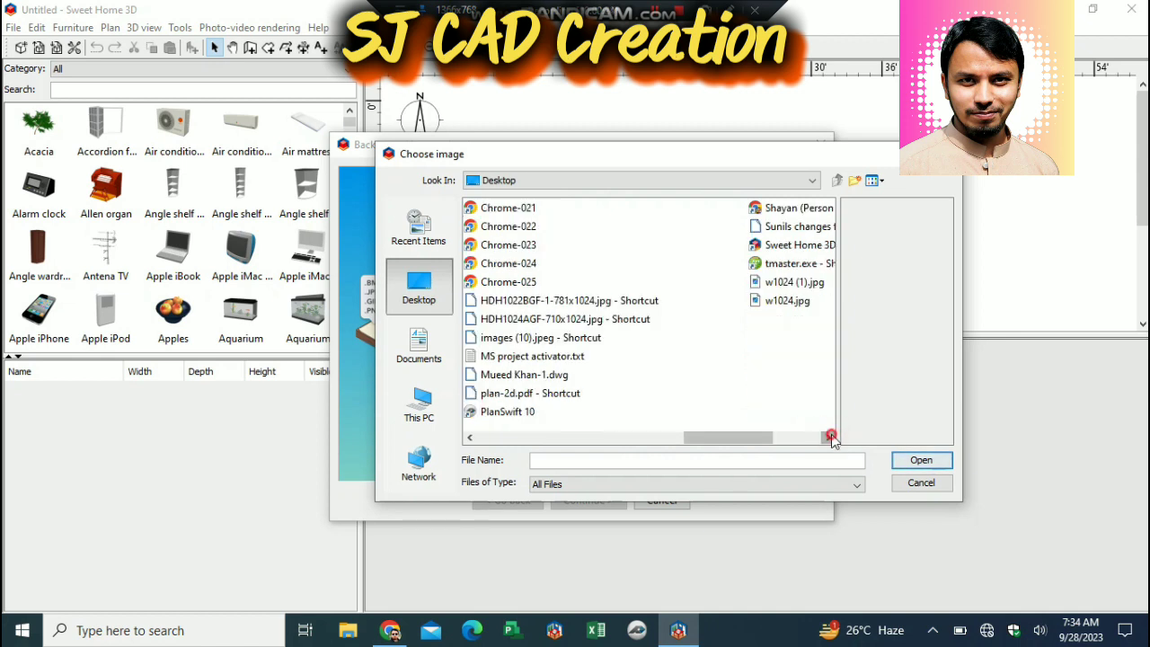
{"action": "left_click", "coordinate": [771, 302]}
{"action": "left_click", "coordinate": [611, 282]}
{"action": "left_click", "coordinate": [603, 300]}
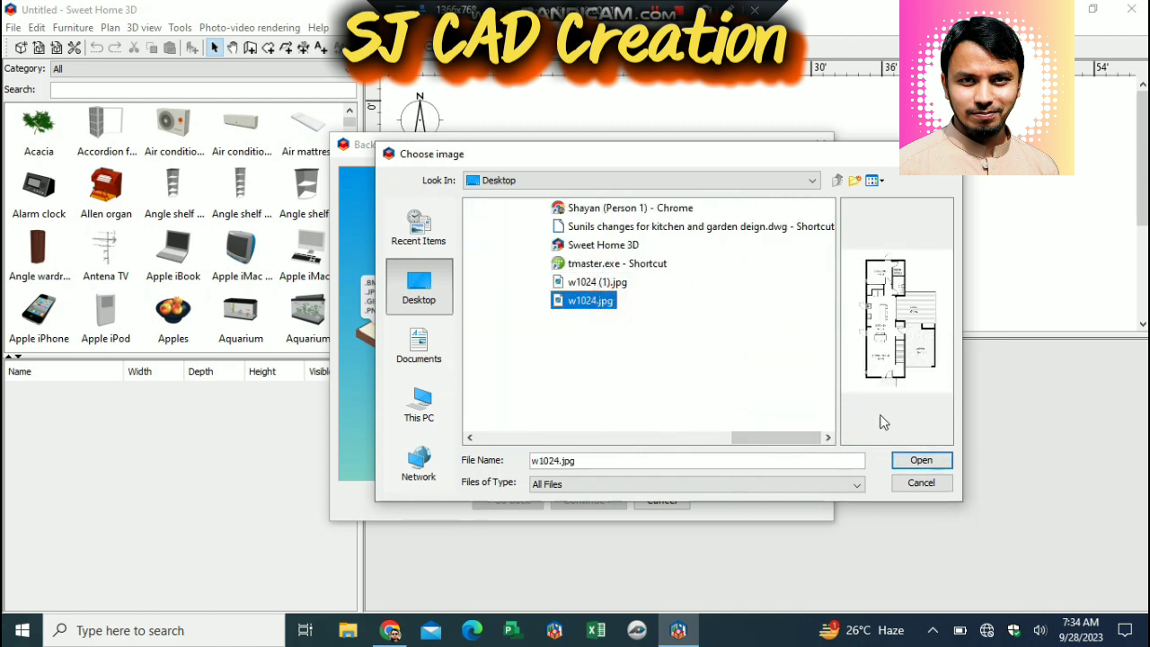
{"action": "left_click", "coordinate": [921, 460]}
{"action": "left_click", "coordinate": [613, 499]}
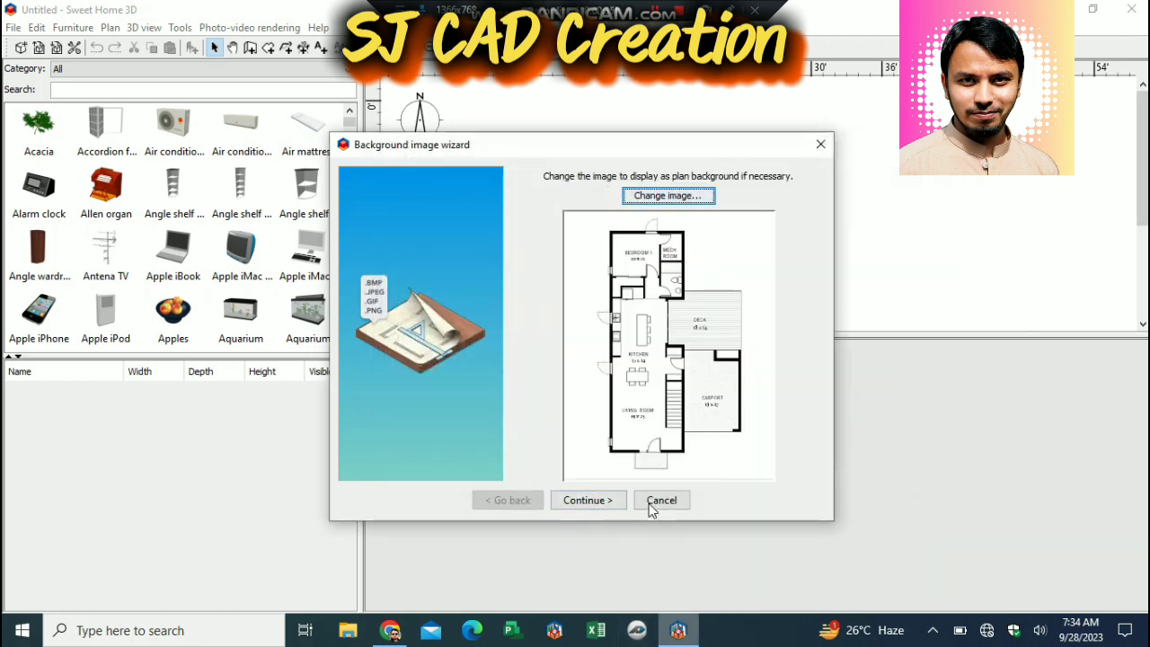
Open w1024.jpg from the Desktop in the image viewer, check the room dimensions, and return to the background image wizard.
{"action": "left_click", "coordinate": [366, 631]}
{"action": "left_click", "coordinate": [64, 354]}
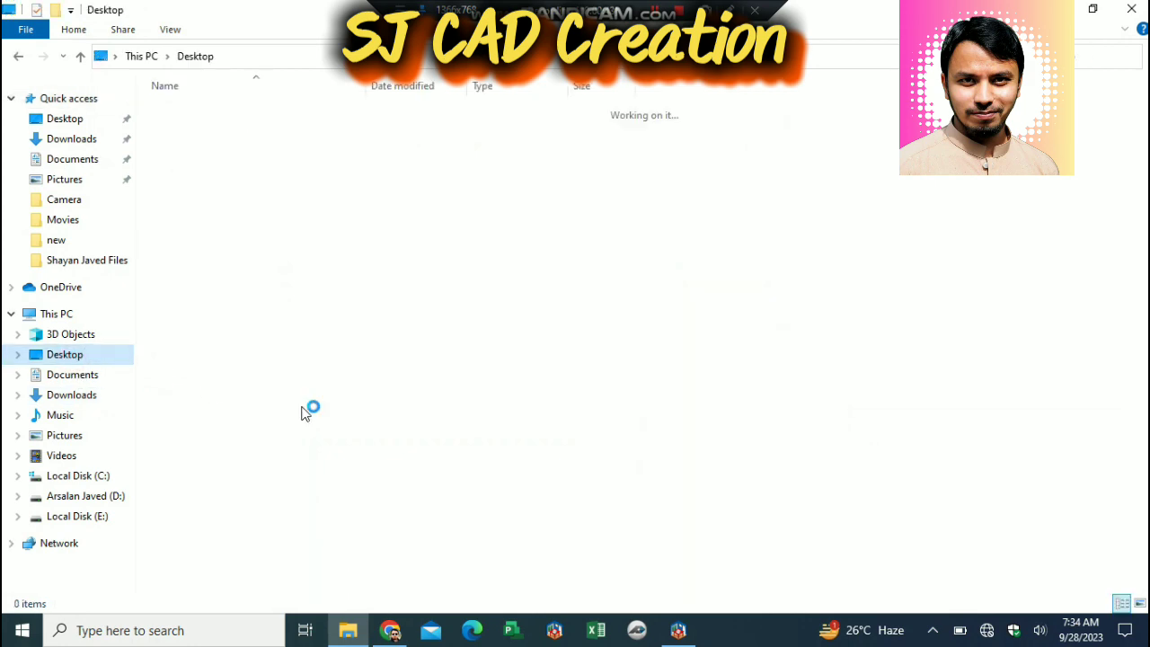
{"action": "scroll", "coordinate": [296, 418], "scroll_direction": "down", "scroll_amount": 5}
{"action": "double_click", "coordinate": [193, 584]}
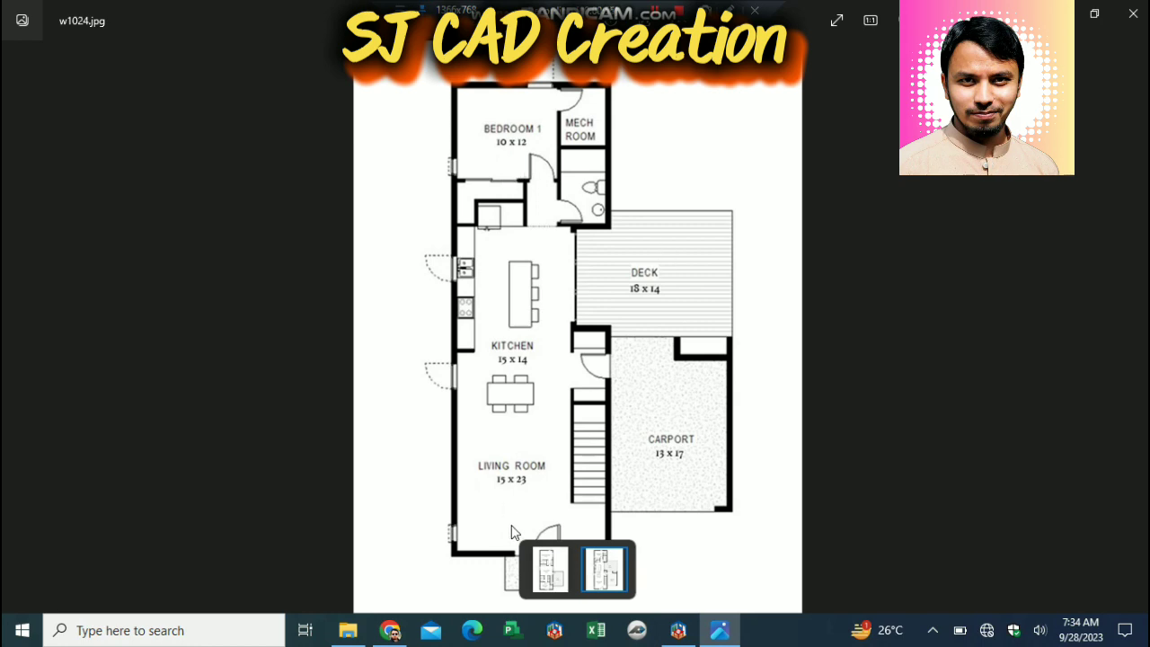
{"action": "scroll", "coordinate": [515, 521], "scroll_direction": "up", "scroll_amount": 2}
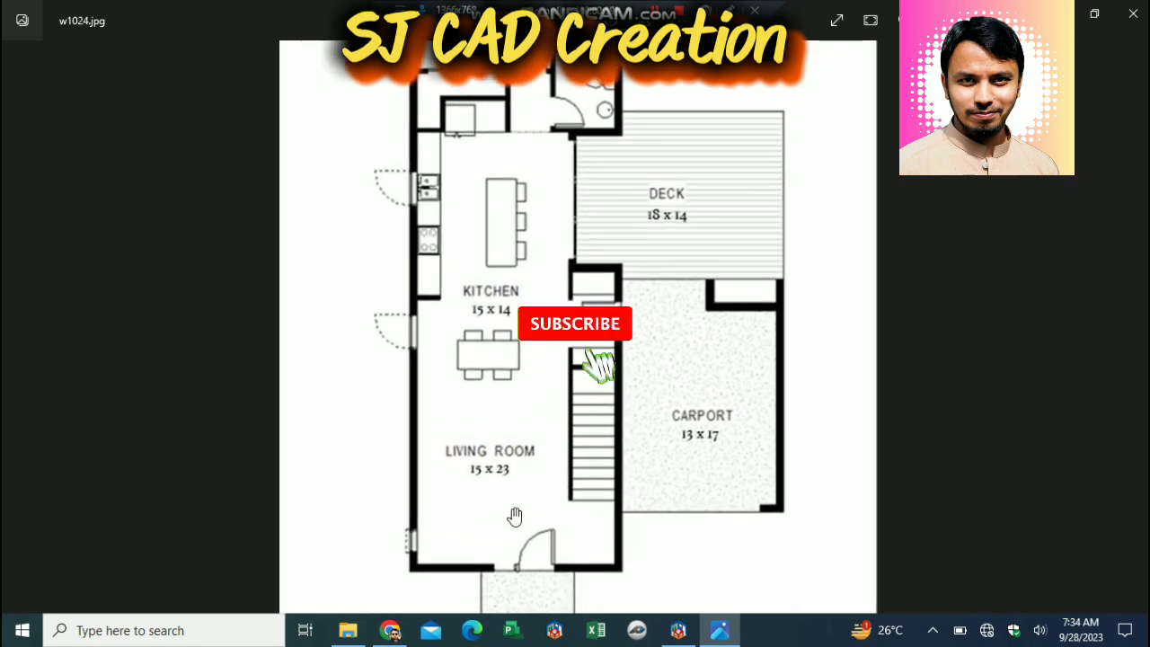
{"action": "scroll", "coordinate": [515, 517], "scroll_direction": "down", "scroll_amount": 1}
{"action": "left_click", "coordinate": [678, 630]}
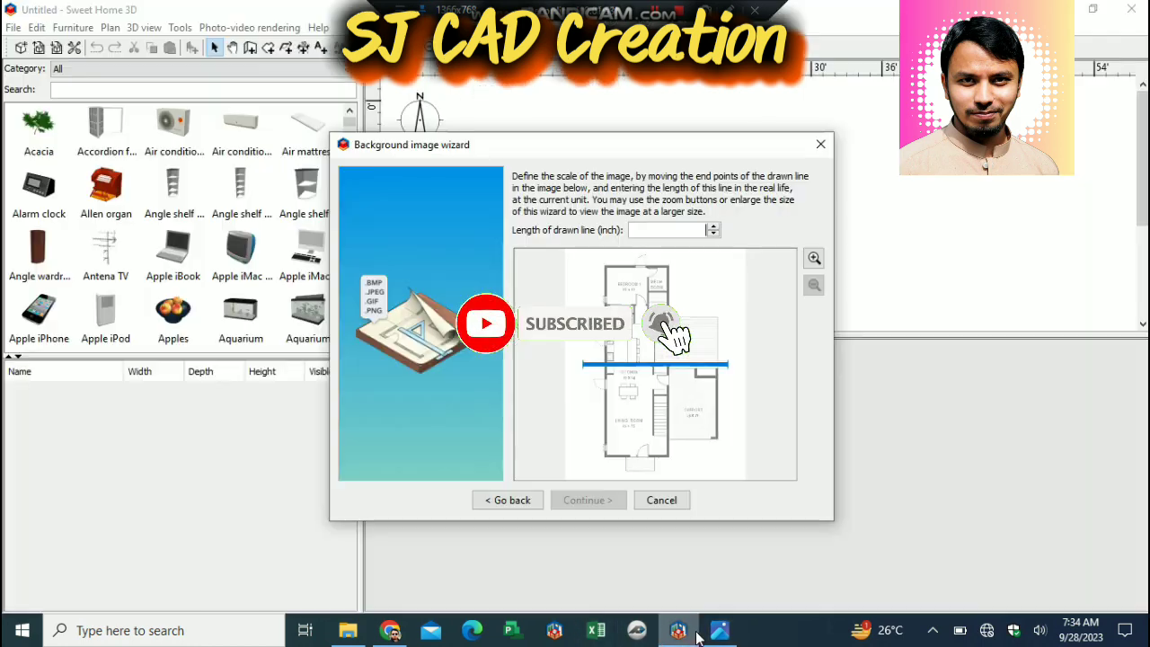
Place the scale line's end points on the living room's inner side-wall faces, along the front wall with the entrance door.
{"action": "left_click_drag", "start_coordinate": [582, 364], "coordinate": [602, 429]}
{"action": "left_click_drag", "start_coordinate": [729, 367], "coordinate": [606, 454]}
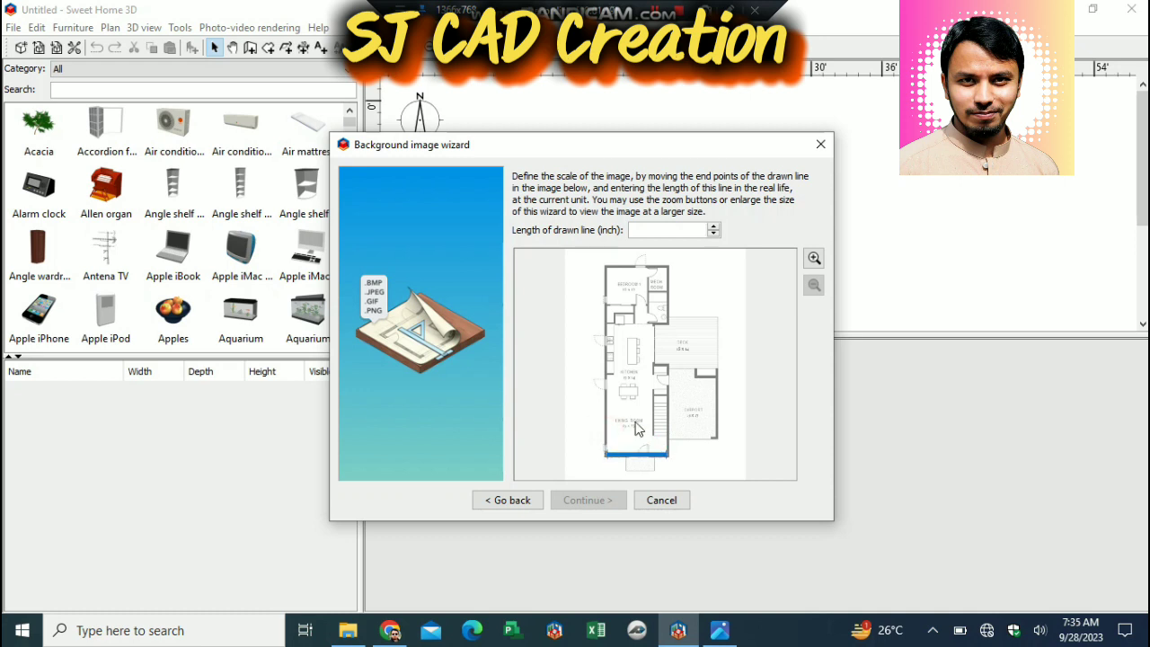
{"action": "left_click", "coordinate": [812, 258]}
{"action": "left_click", "coordinate": [812, 258]}
{"action": "left_click_drag", "start_coordinate": [705, 475], "coordinate": [589, 476]}
{"action": "left_click_drag", "start_coordinate": [791, 352], "coordinate": [804, 424]}
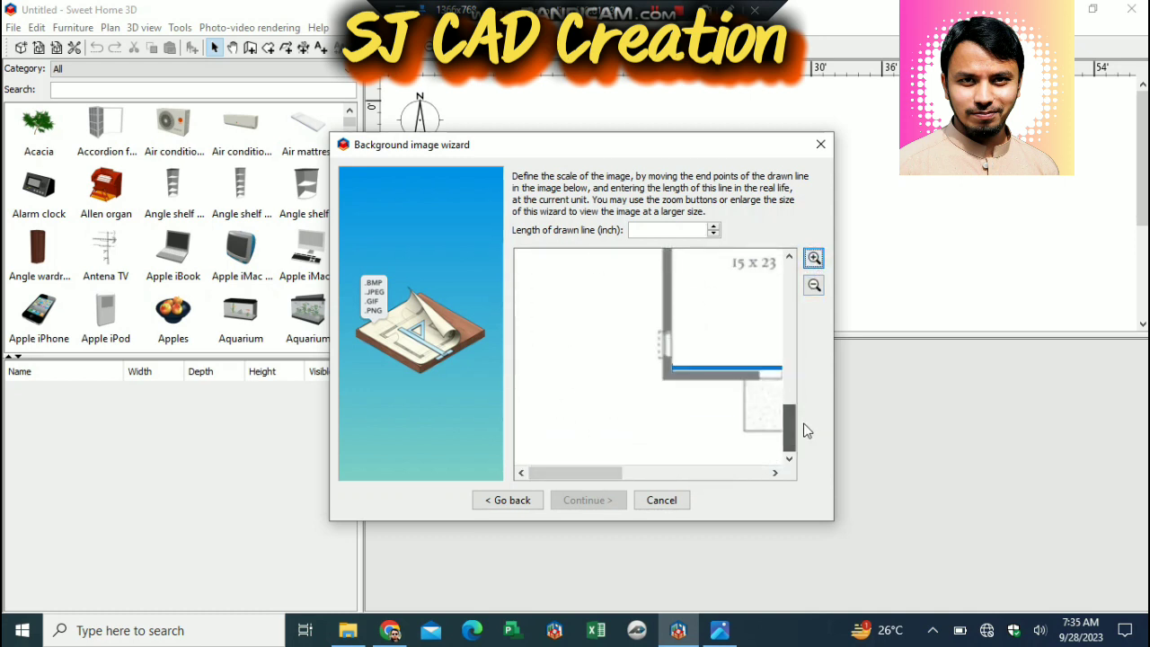
{"action": "left_click", "coordinate": [813, 258]}
{"action": "left_click", "coordinate": [813, 259]}
{"action": "left_click_drag", "start_coordinate": [708, 473], "coordinate": [664, 477]}
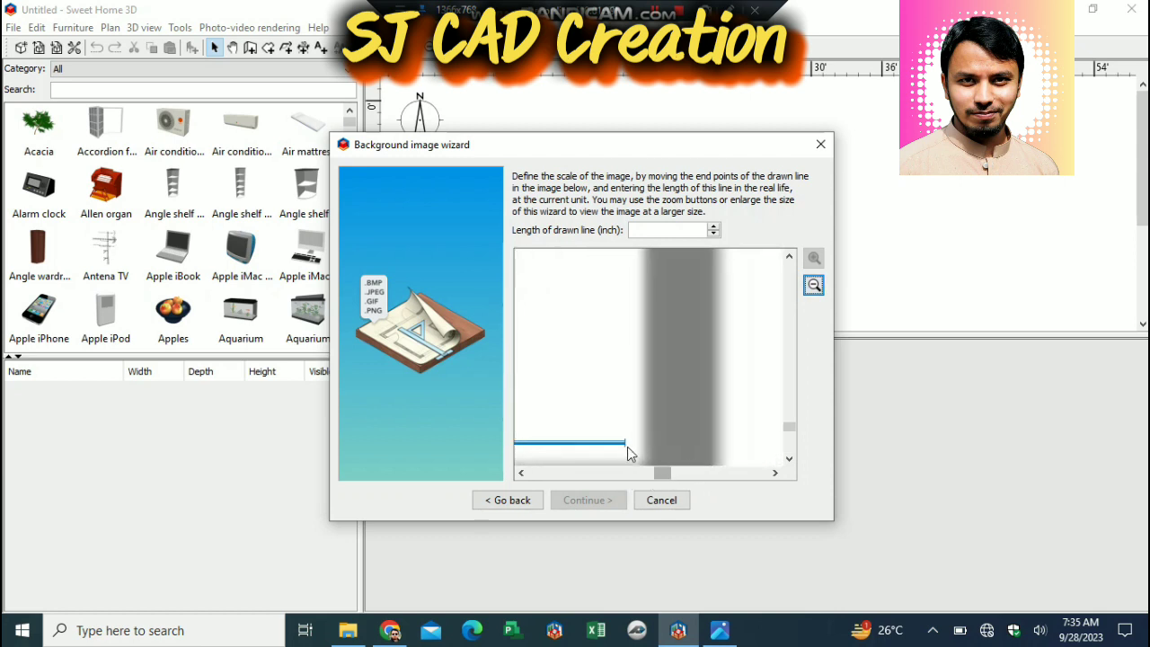
{"action": "left_click_drag", "start_coordinate": [627, 443], "coordinate": [627, 477]}
Set the scale line's length to 15' and finish the background image wizard with the default origin.
{"action": "left_click", "coordinate": [813, 284]}
{"action": "left_click", "coordinate": [813, 285]}
{"action": "left_click", "coordinate": [813, 285]}
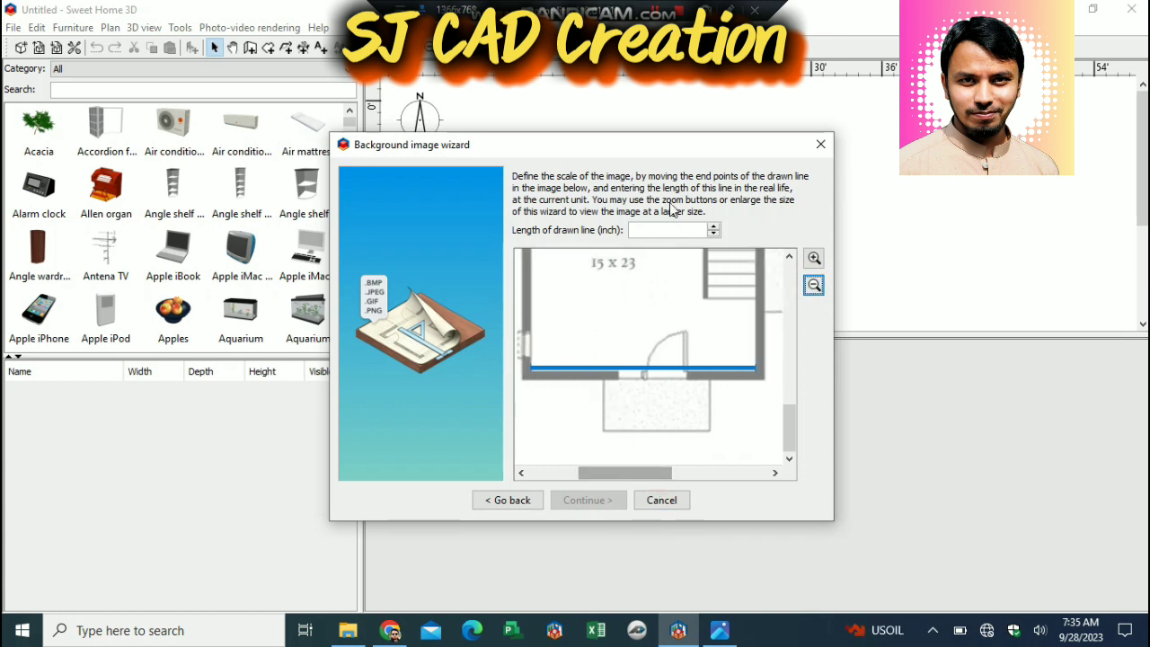
{"action": "type", "text": "15'"}
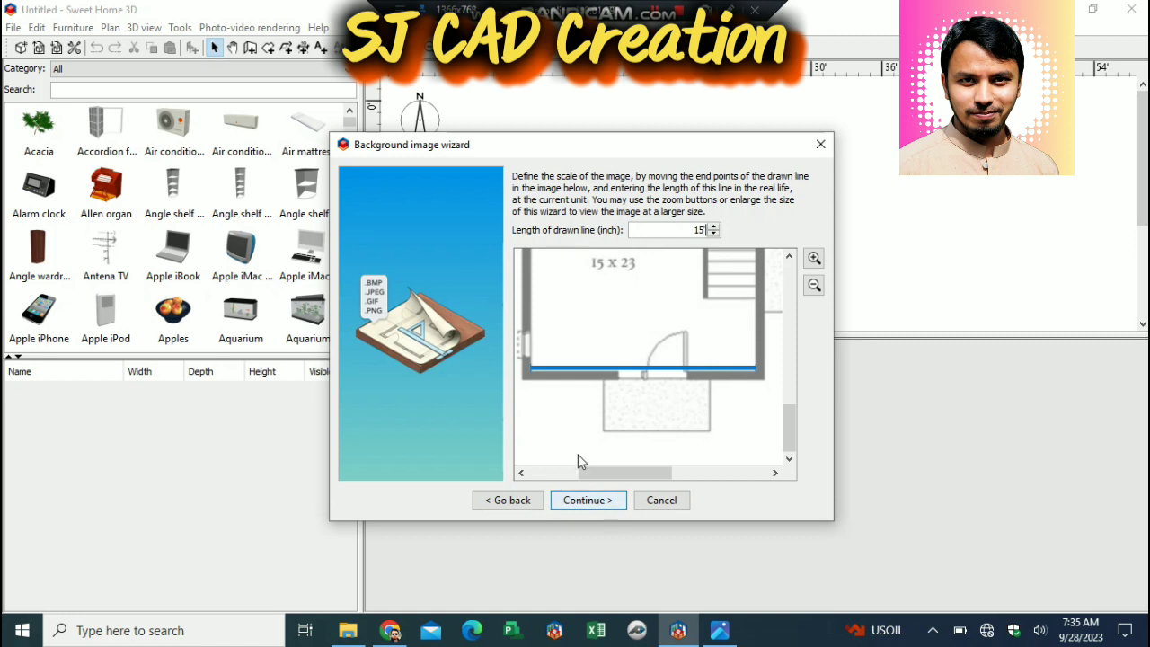
{"action": "left_click", "coordinate": [589, 500]}
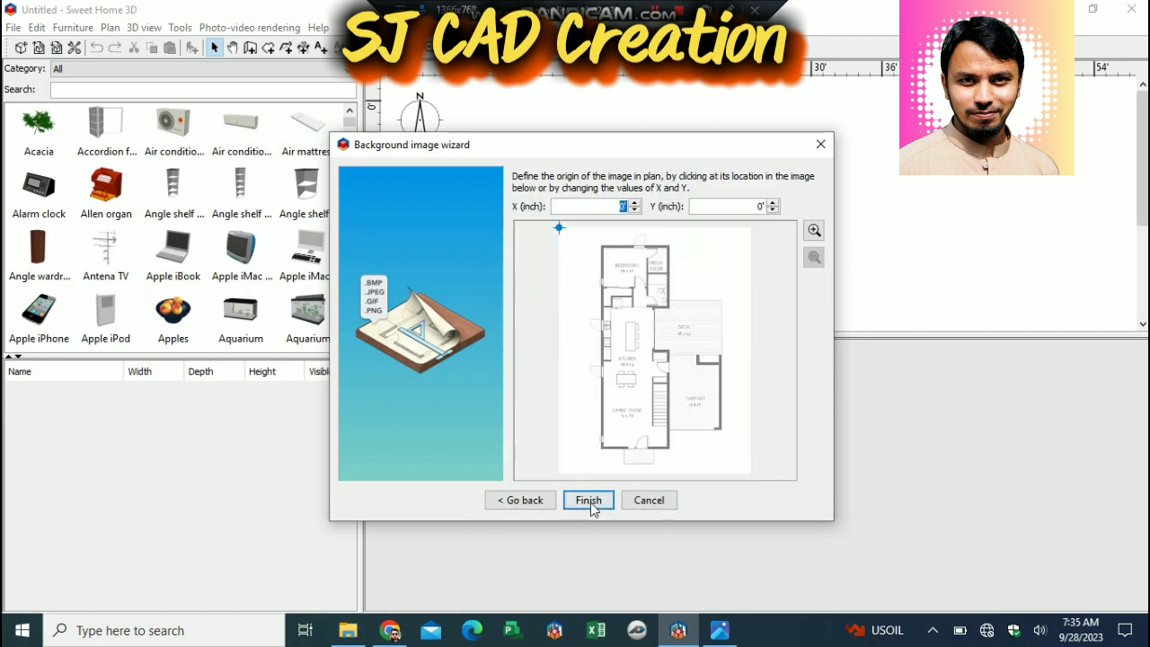
{"action": "left_click", "coordinate": [589, 501]}
Display the 3D view in a separate window and fit the whole floor plan into the plan area.
{"action": "right_click", "coordinate": [651, 503]}
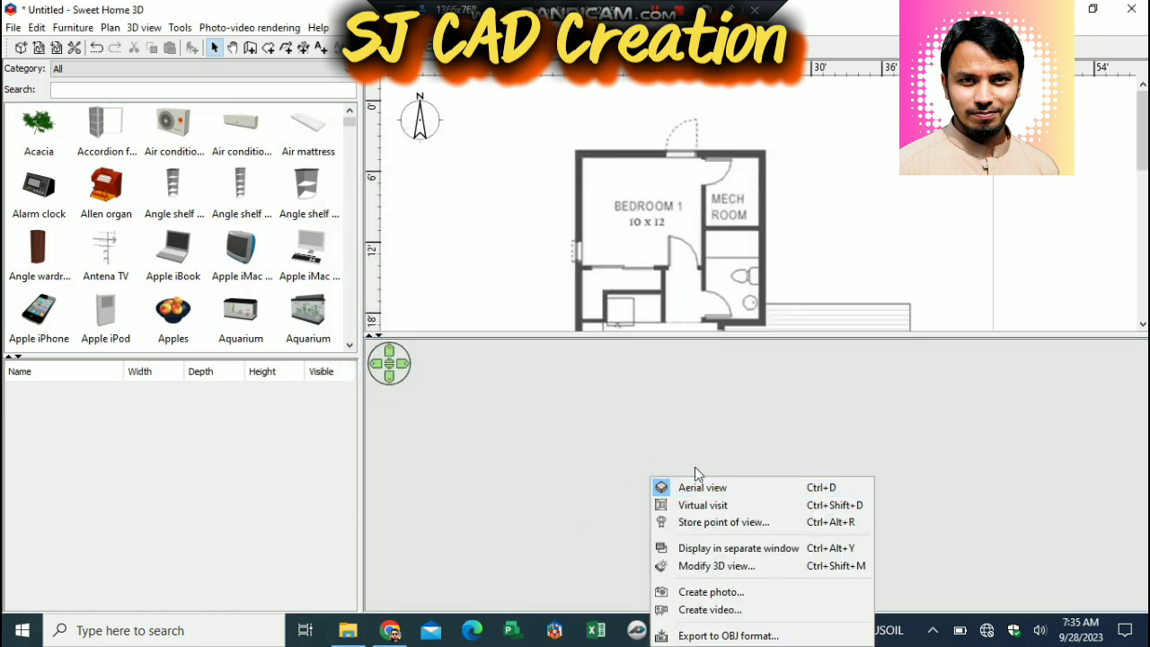
{"action": "left_click", "coordinate": [701, 555]}
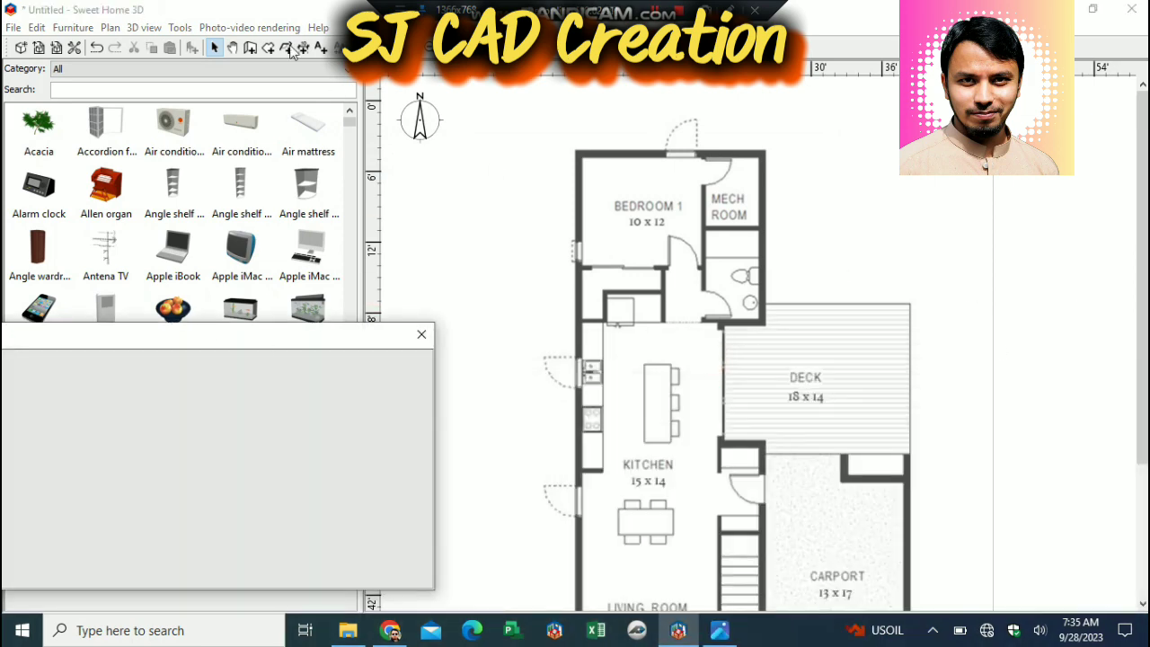
{"action": "left_click", "coordinate": [426, 52]}
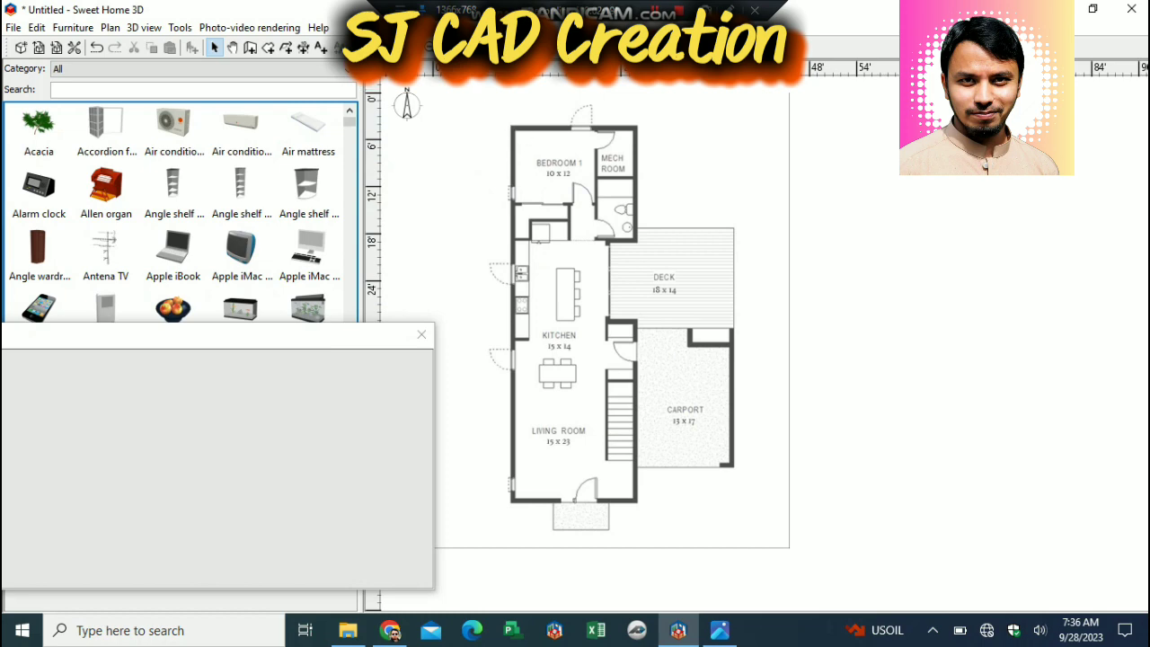
Measure the thickness of the exterior wall beside the bathroom with the dimension tool.
{"action": "left_click", "coordinate": [413, 51]}
{"action": "left_click", "coordinate": [414, 50]}
{"action": "left_click", "coordinate": [413, 50]}
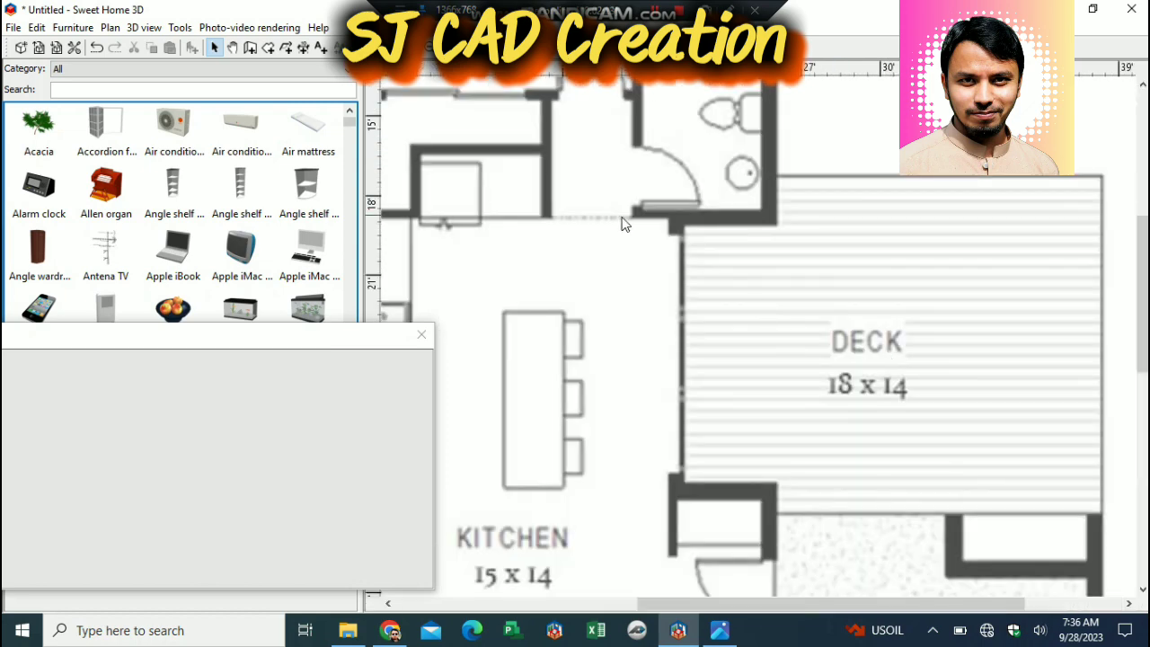
{"action": "left_click", "coordinate": [303, 48]}
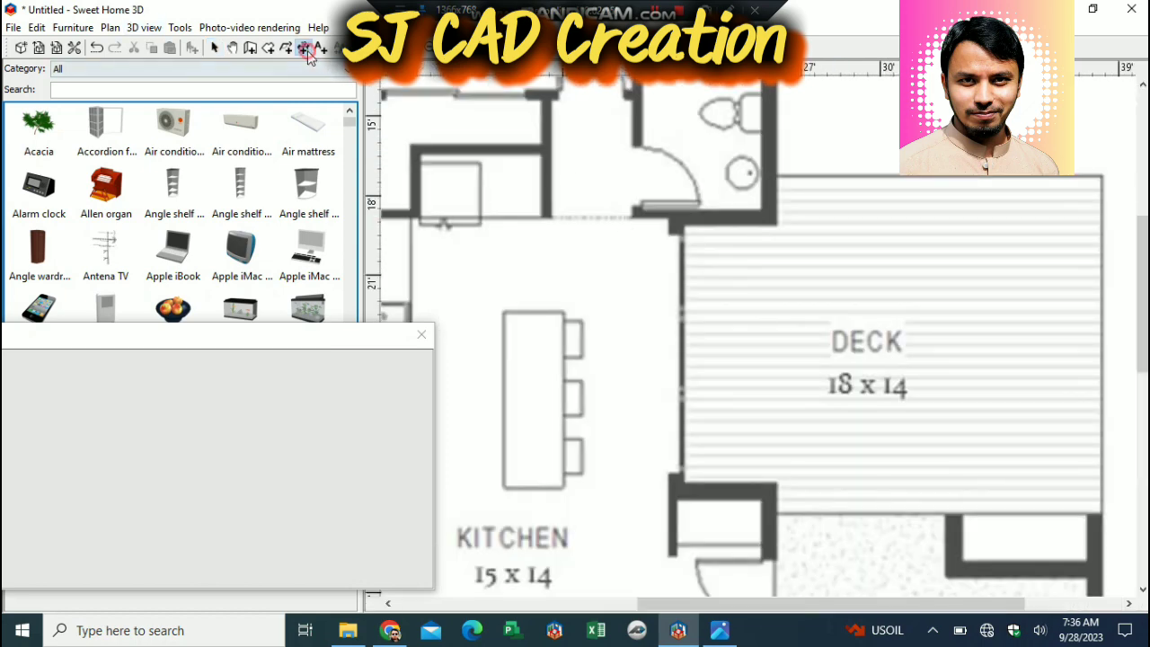
{"action": "left_click", "coordinate": [760, 153]}
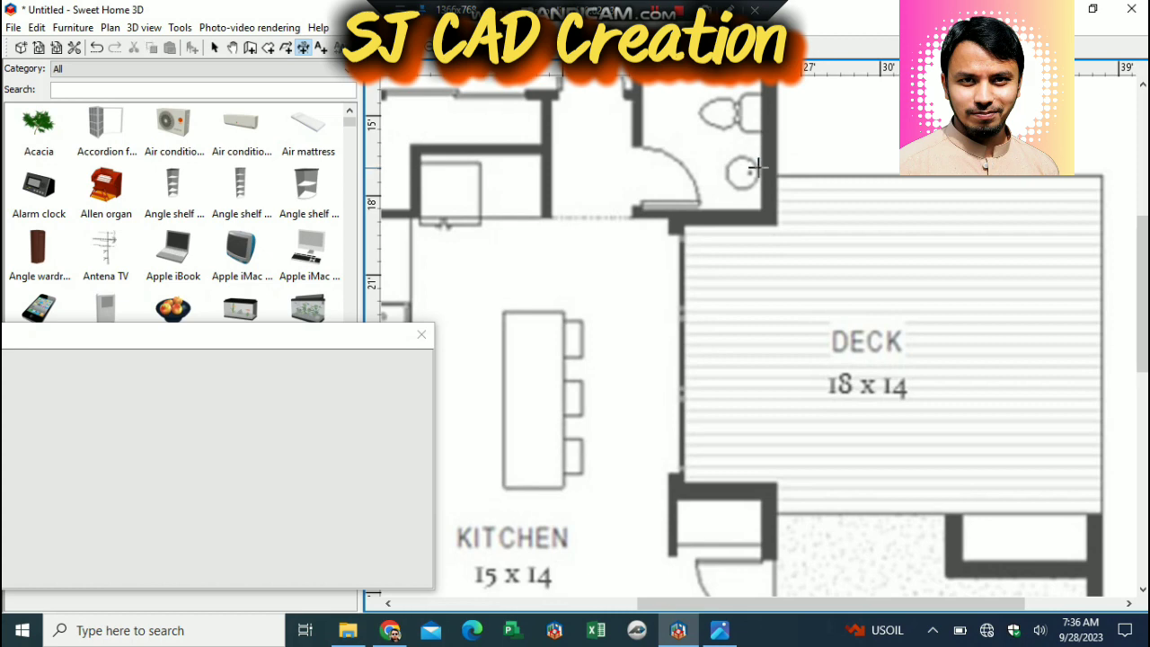
Set the default thickness of new walls to 0'8" in the preferences.
{"action": "left_click", "coordinate": [79, 29]}
{"action": "left_click", "coordinate": [85, 32]}
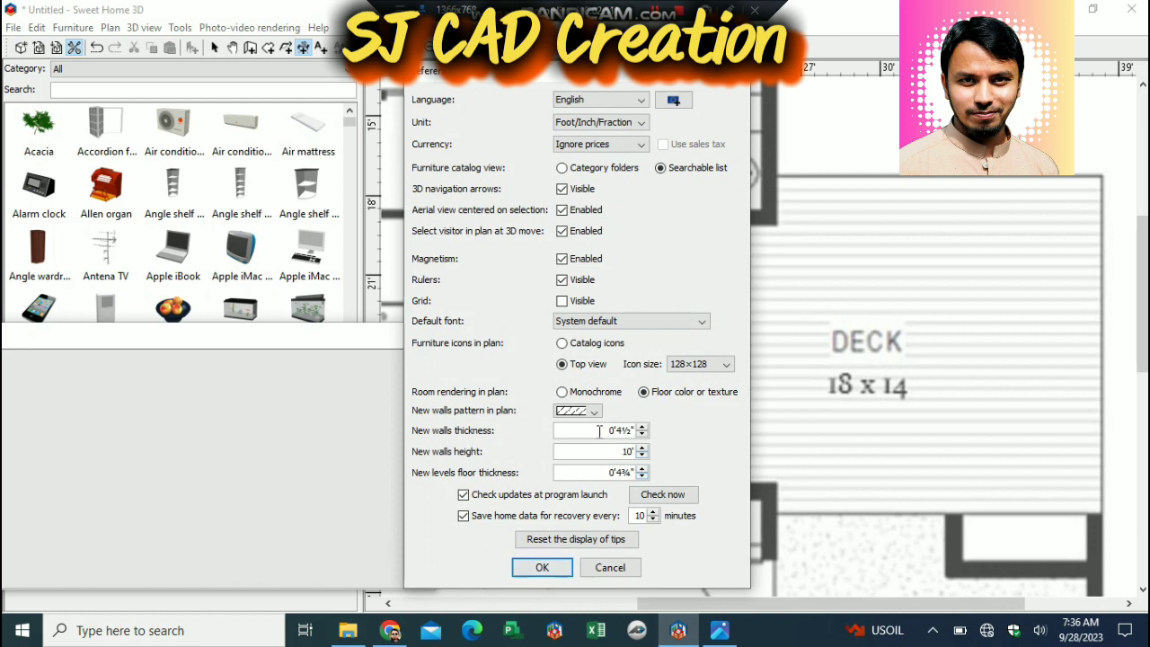
{"action": "left_click_drag", "start_coordinate": [604, 431], "coordinate": [635, 432]}
{"action": "type", "text": "0'8\""}
{"action": "left_click", "coordinate": [543, 567]}
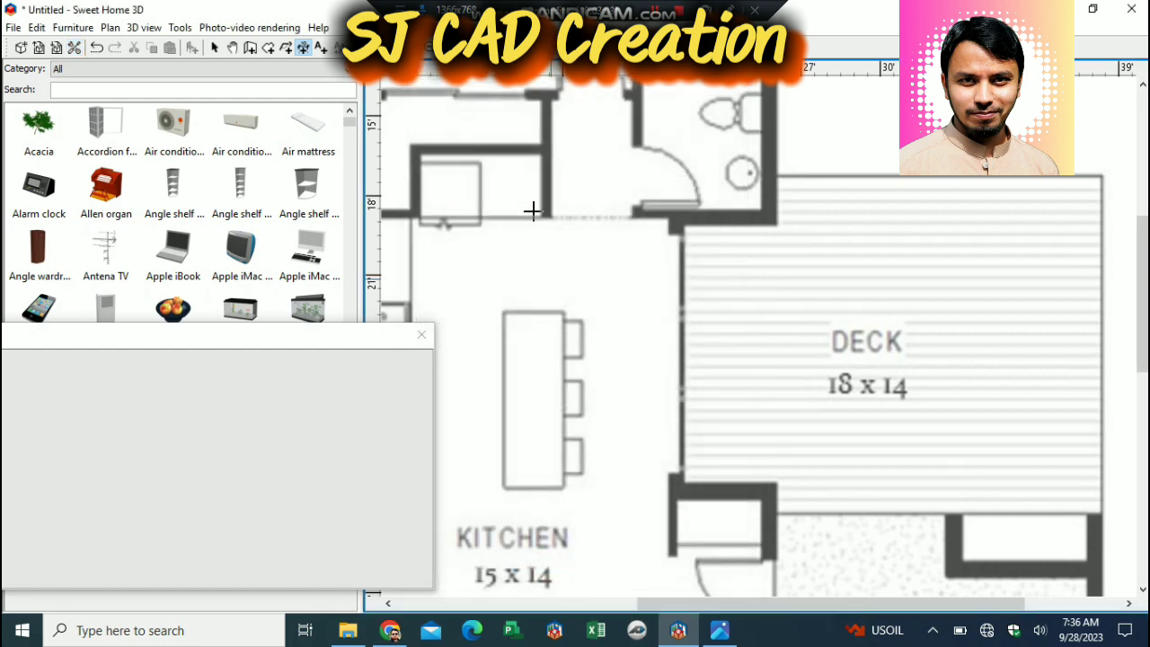
Draw the exterior walls across the bedroom's north side, down past the bathroom to the deck corner, ending with a 3'8" return.
{"action": "scroll", "coordinate": [754, 341], "scroll_direction": "down", "scroll_amount": 4}
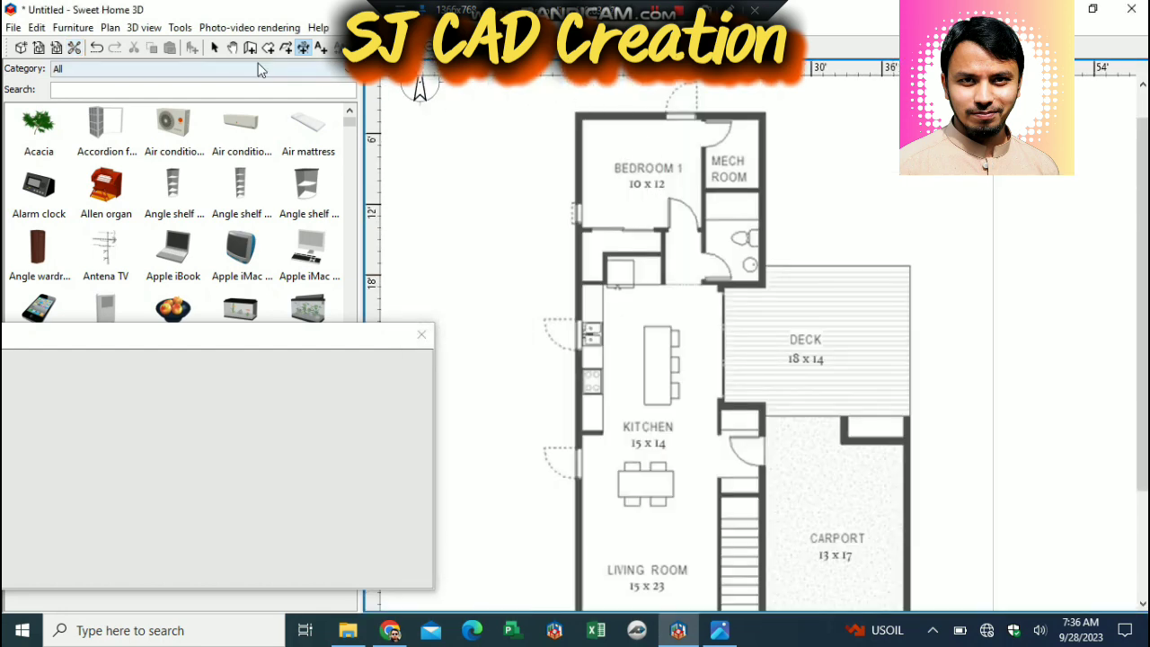
{"action": "left_click", "coordinate": [249, 48]}
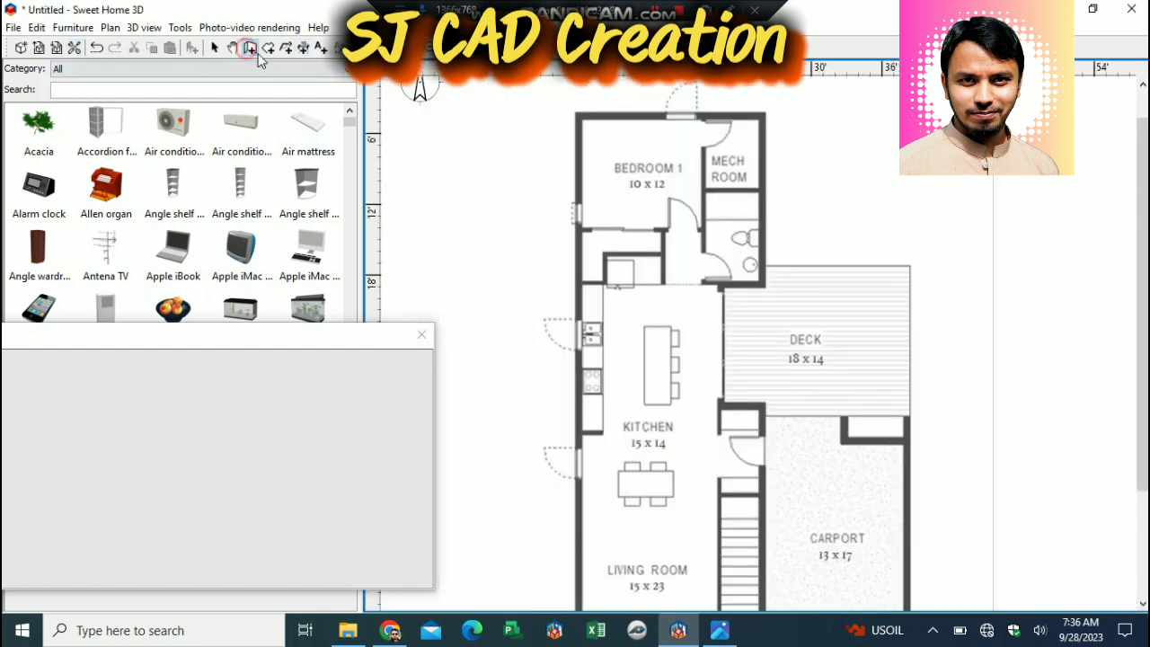
{"action": "left_click", "coordinate": [575, 115]}
{"action": "key", "text": "Escape"}
{"action": "left_click", "coordinate": [575, 115]}
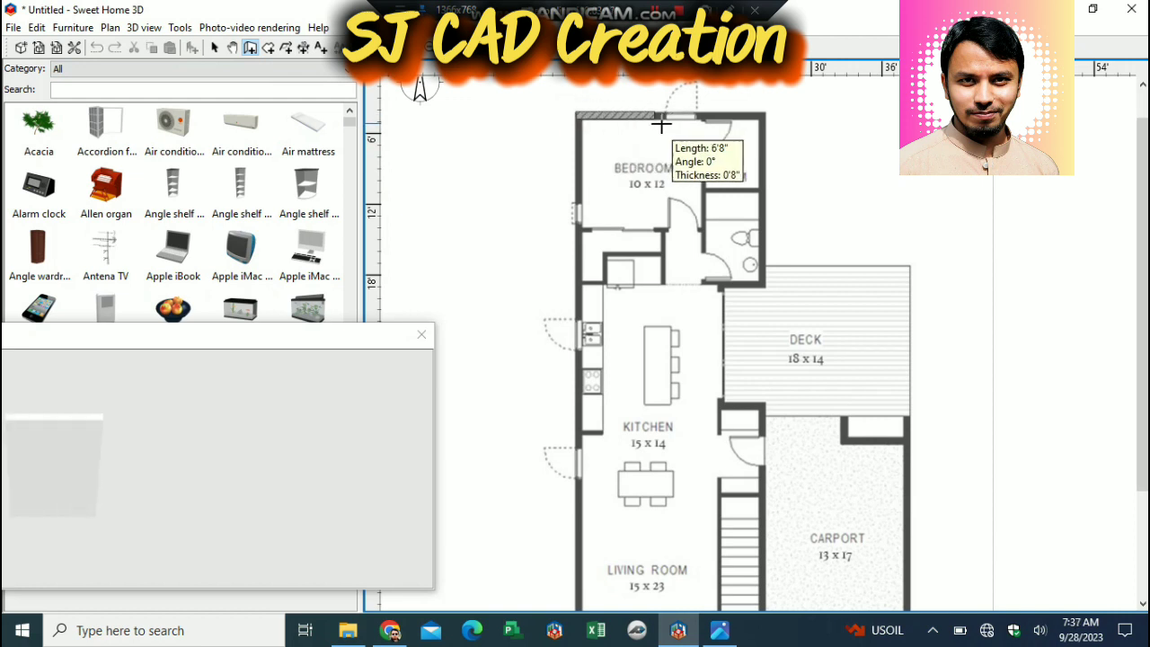
{"action": "left_click", "coordinate": [763, 115]}
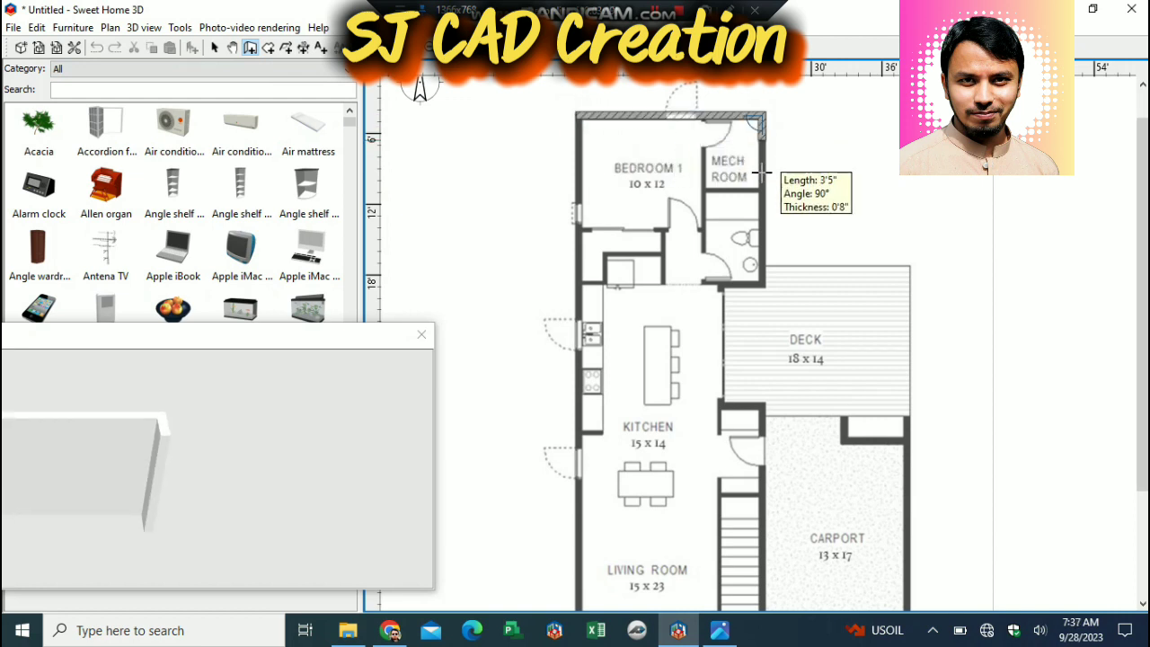
{"action": "left_click", "coordinate": [762, 286]}
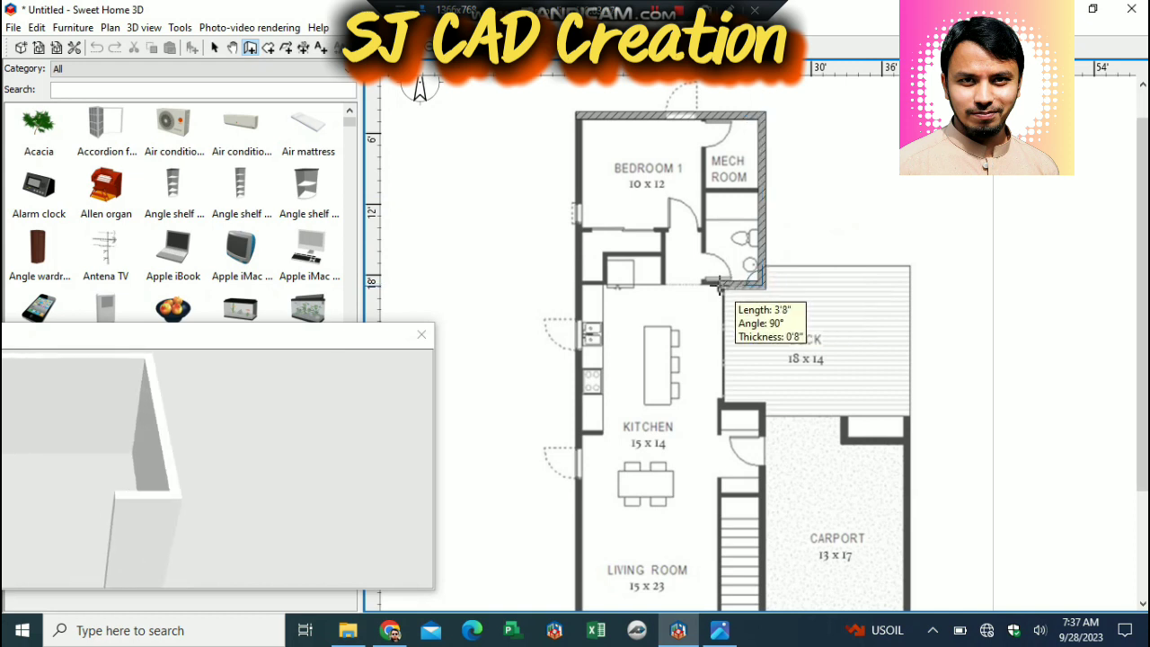
{"action": "double_click", "coordinate": [718, 285]}
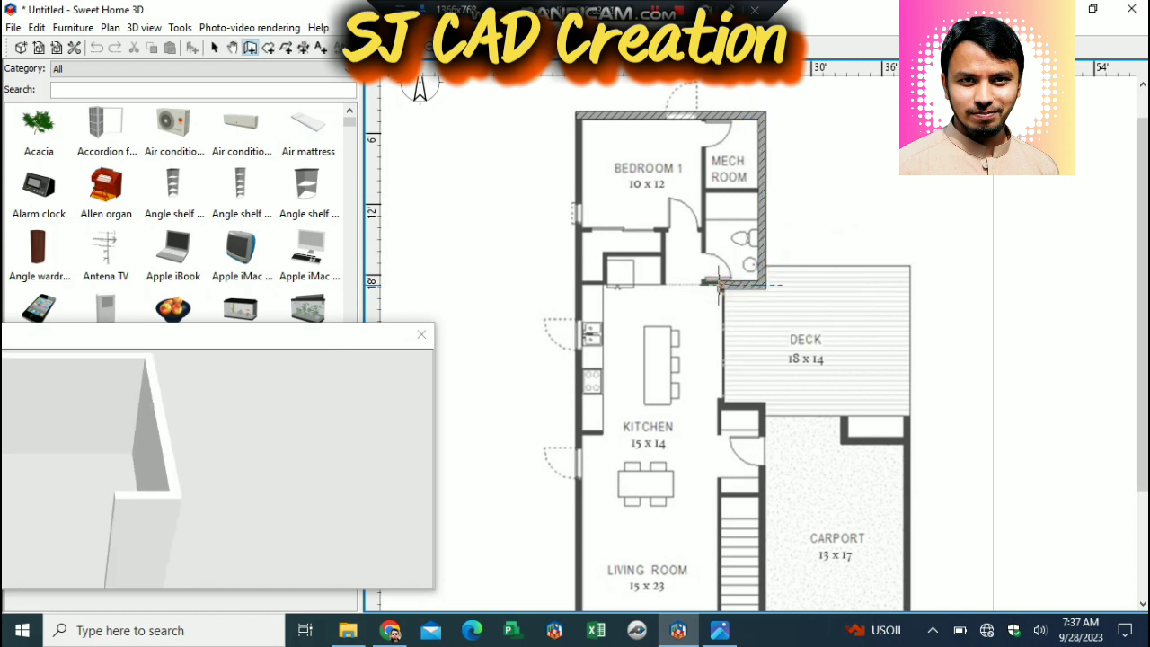
Draw the 47'6" west exterior wall from the bedroom's north-west corner to the living room's south-west corner.
{"action": "left_click", "coordinate": [578, 113]}
{"action": "key", "text": "Escape"}
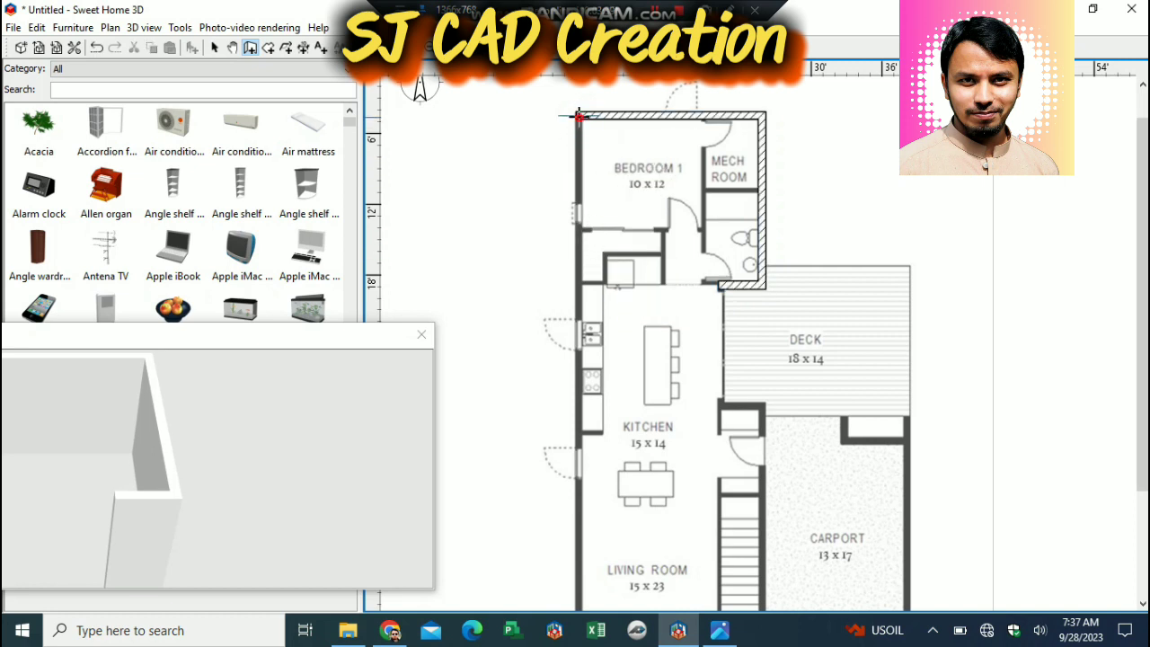
{"action": "left_click", "coordinate": [578, 113]}
{"action": "scroll", "coordinate": [584, 314], "scroll_direction": "down", "scroll_amount": 3}
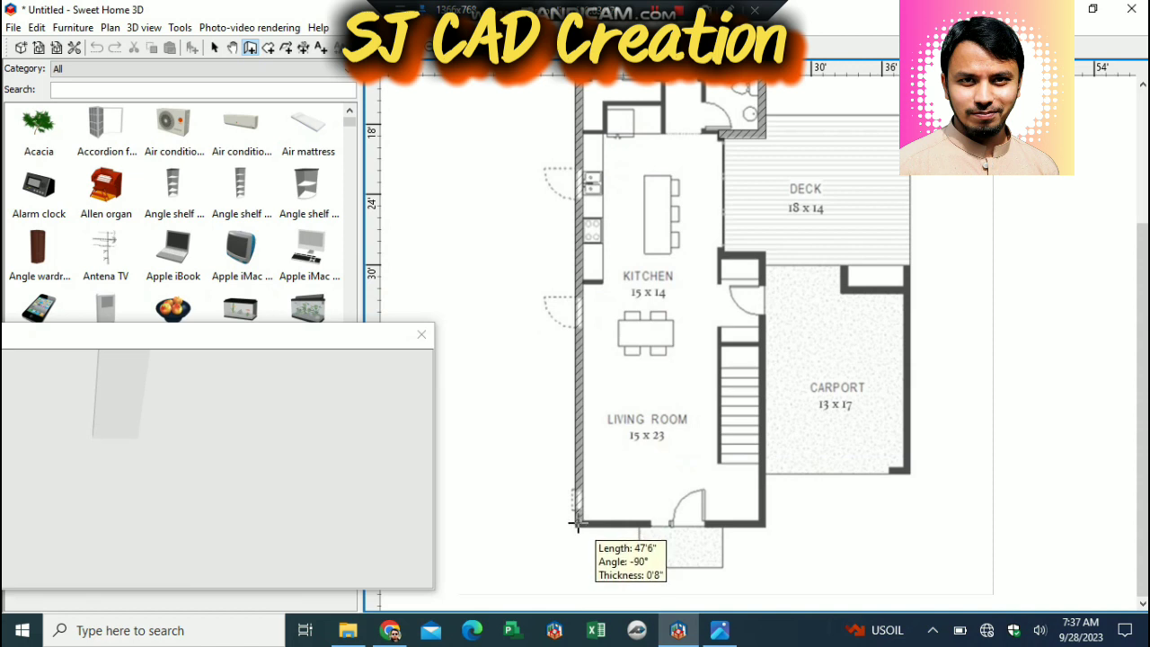
{"action": "double_click", "coordinate": [578, 525]}
Draw the south wall, the east wall beside the stairs up to the deck, and a 3'8" return towards the kitchen.
{"action": "left_click", "coordinate": [577, 525]}
{"action": "left_click", "coordinate": [763, 525]}
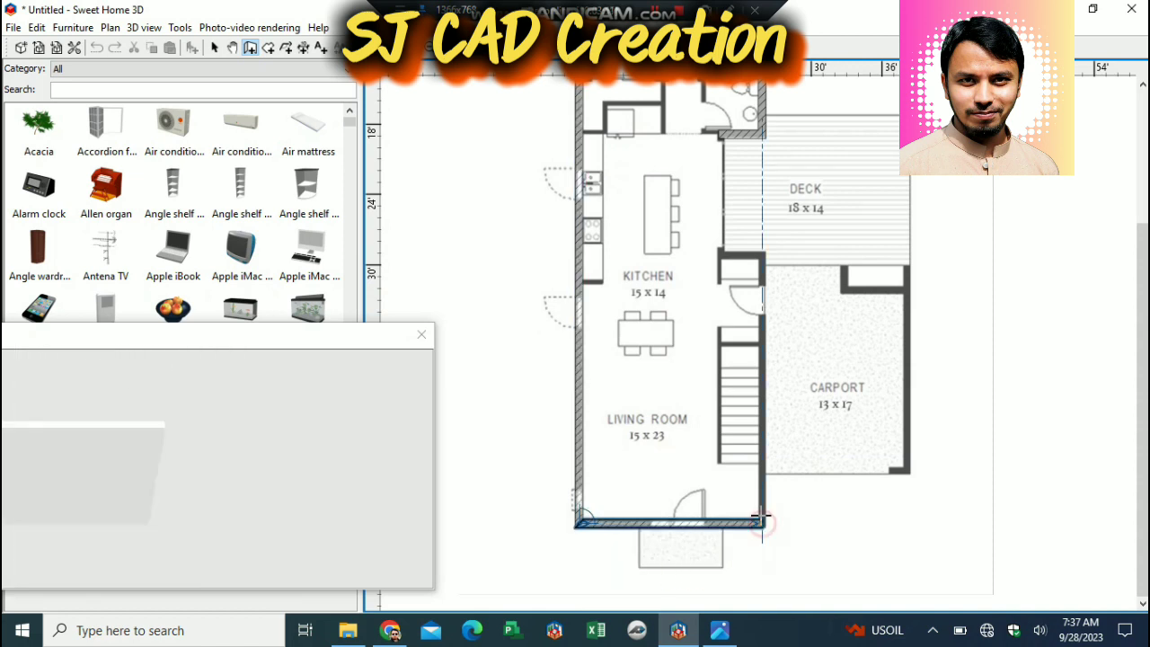
{"action": "left_click", "coordinate": [762, 258]}
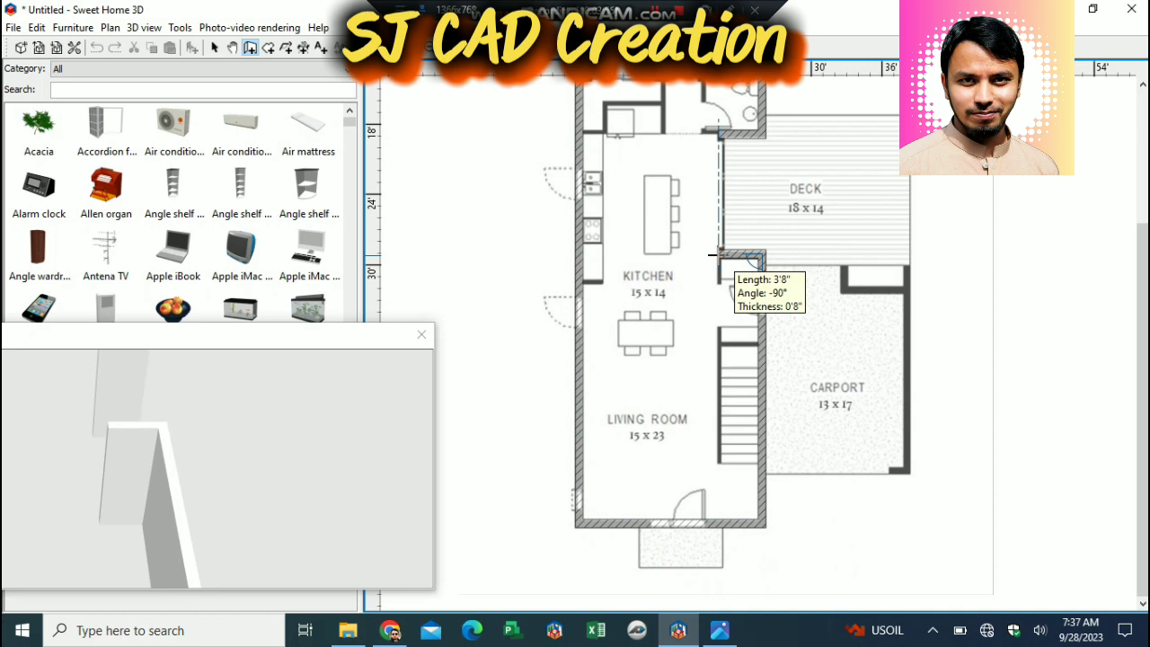
{"action": "double_click", "coordinate": [719, 255]}
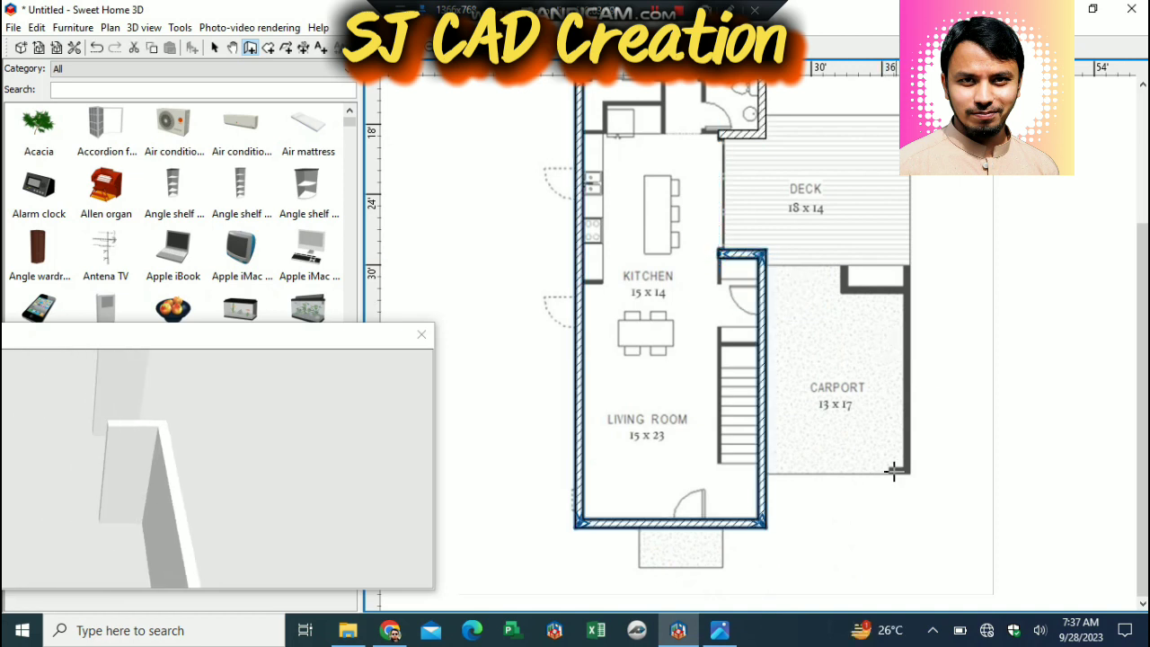
Draw the carport walls from the notch below the deck, along the east side, and 12'4" back west to the house.
{"action": "left_click", "coordinate": [844, 265]}
{"action": "left_click", "coordinate": [843, 288]}
{"action": "double_click", "coordinate": [908, 291]}
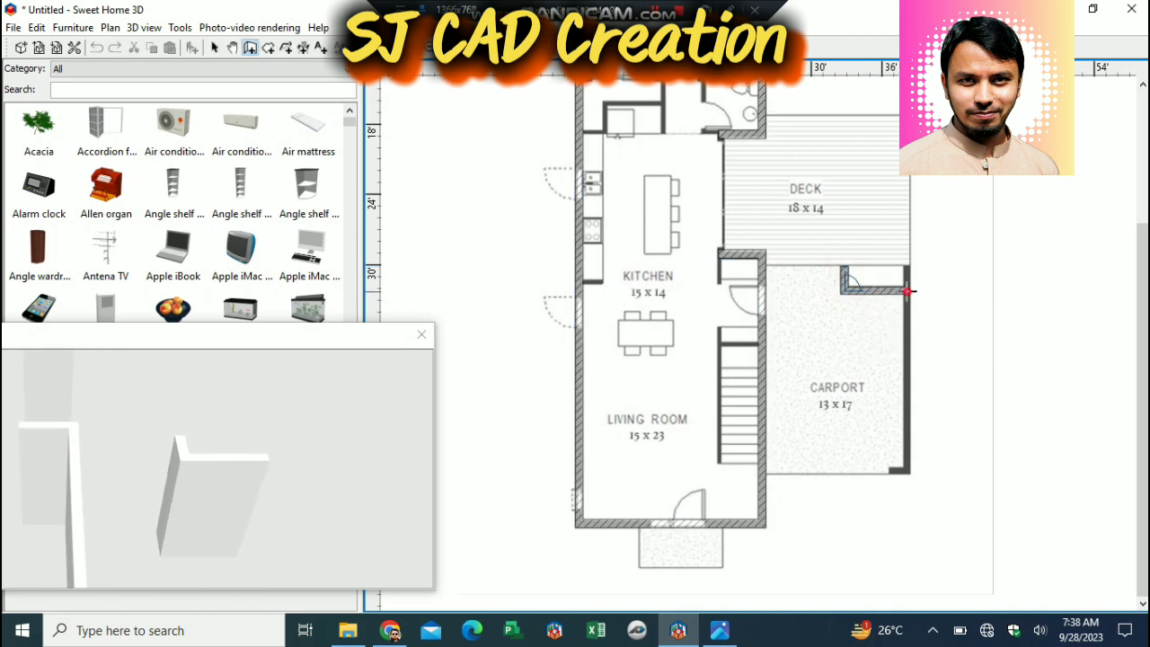
{"action": "left_click", "coordinate": [907, 290]}
{"action": "left_click", "coordinate": [908, 471]}
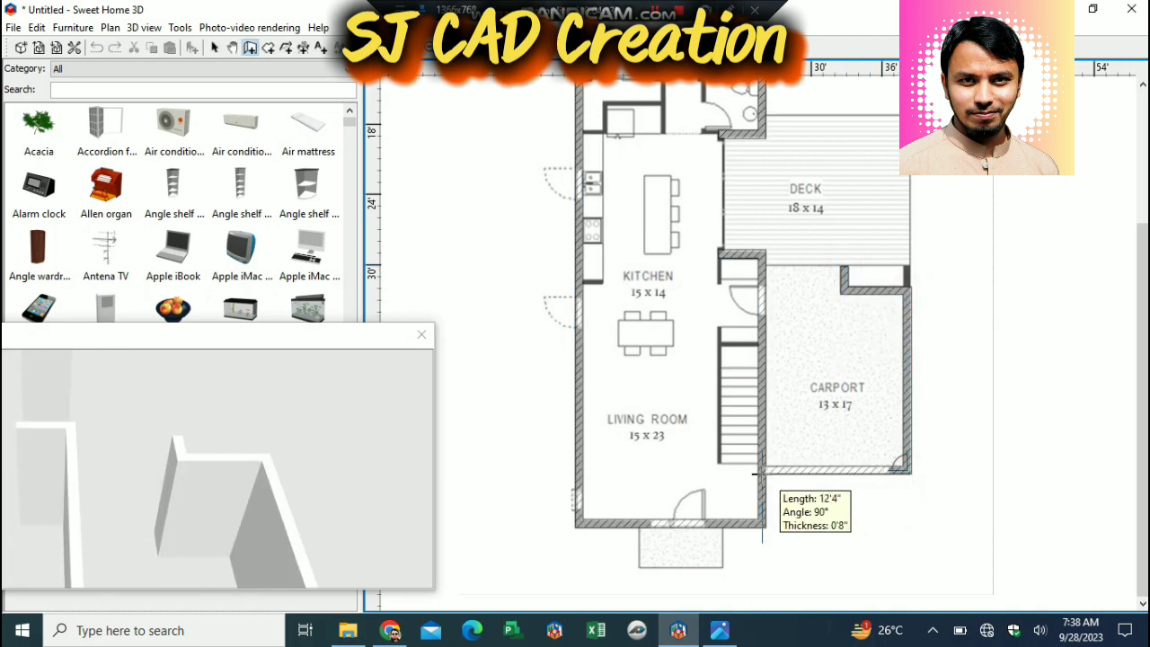
{"action": "double_click", "coordinate": [756, 473]}
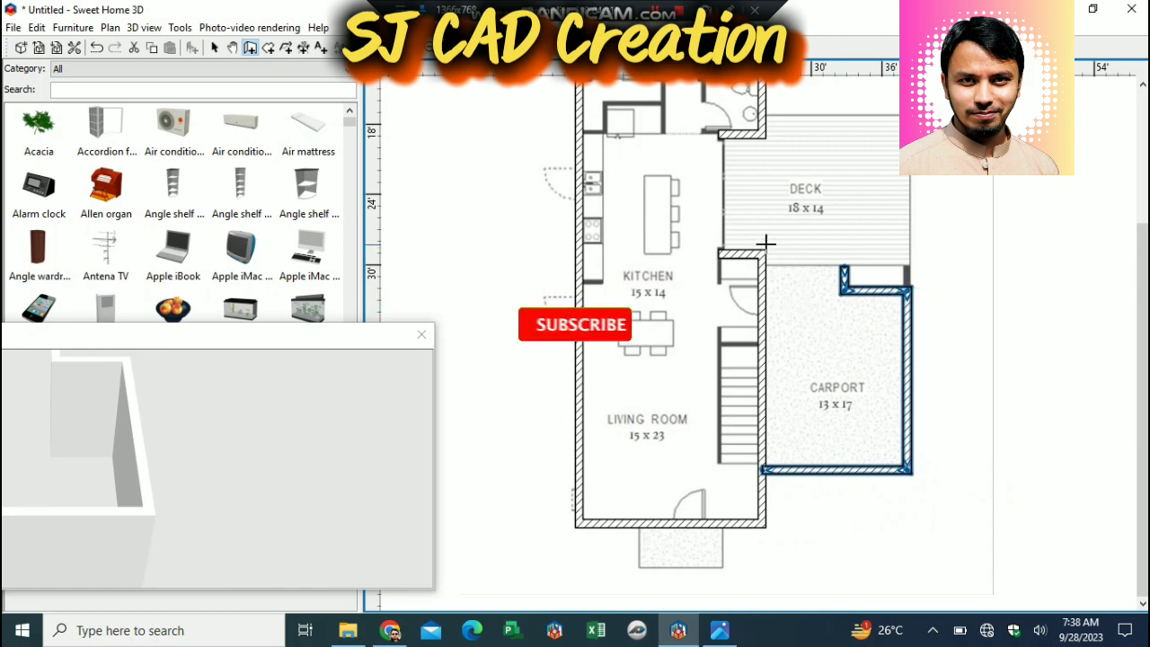
Set the new walls thickness to 0'4" and draw the partition from the north wall past the mech room and bathroom to the kitchen.
{"action": "left_click", "coordinate": [74, 50]}
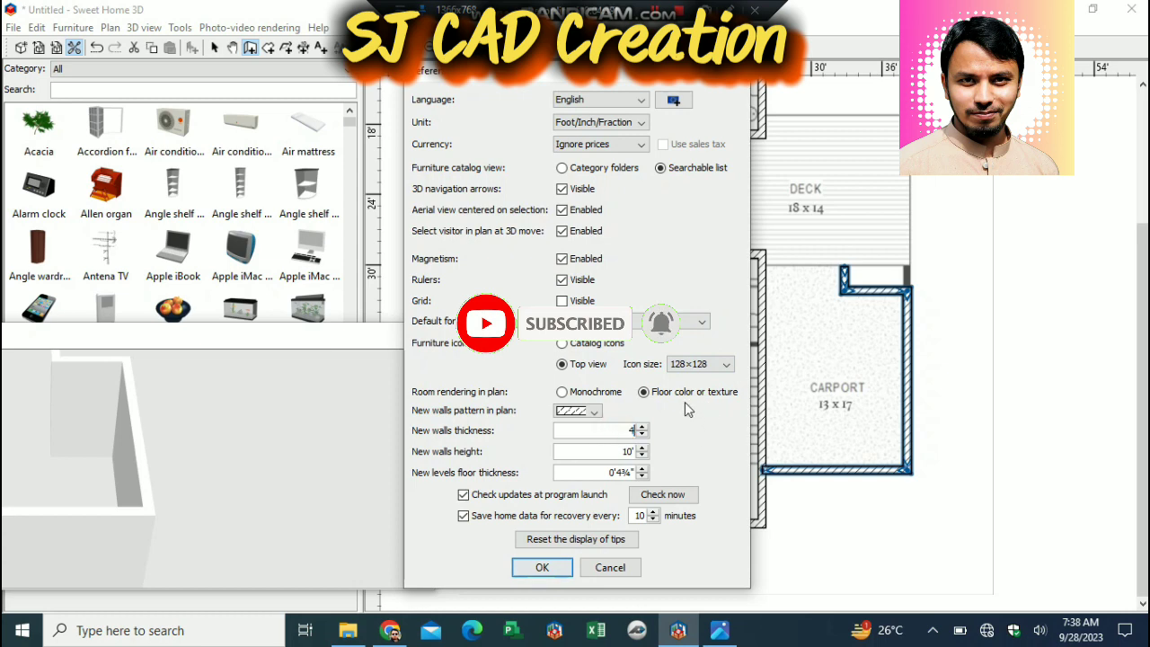
{"action": "left_click", "coordinate": [542, 567]}
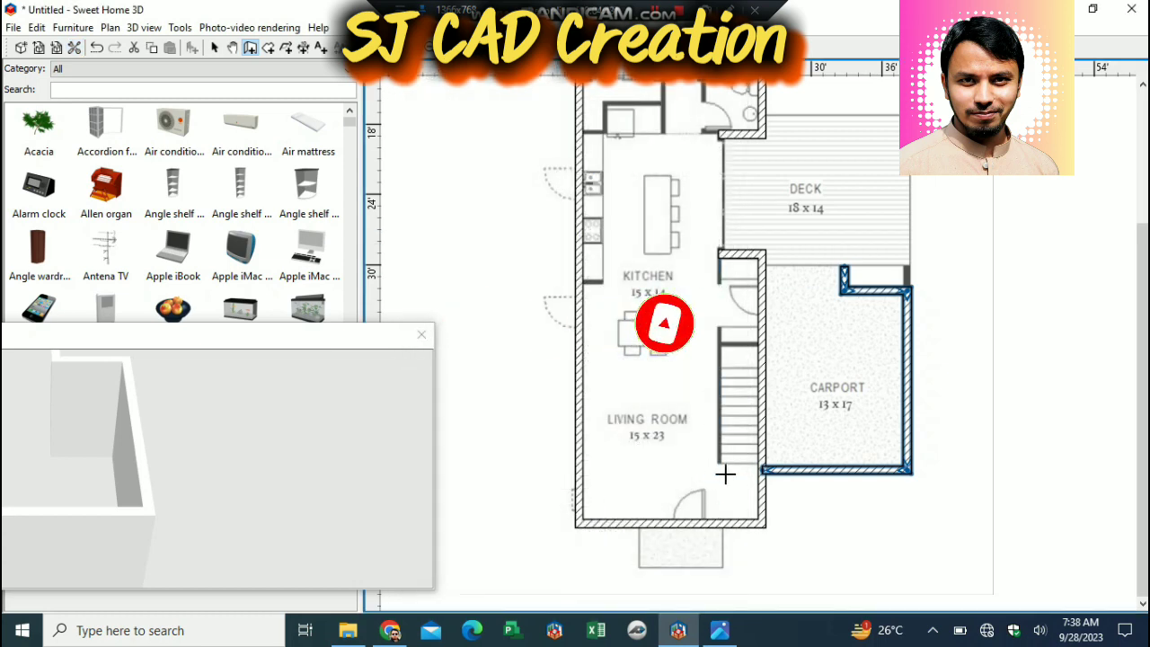
{"action": "scroll", "coordinate": [728, 171], "scroll_direction": "up", "scroll_amount": 3}
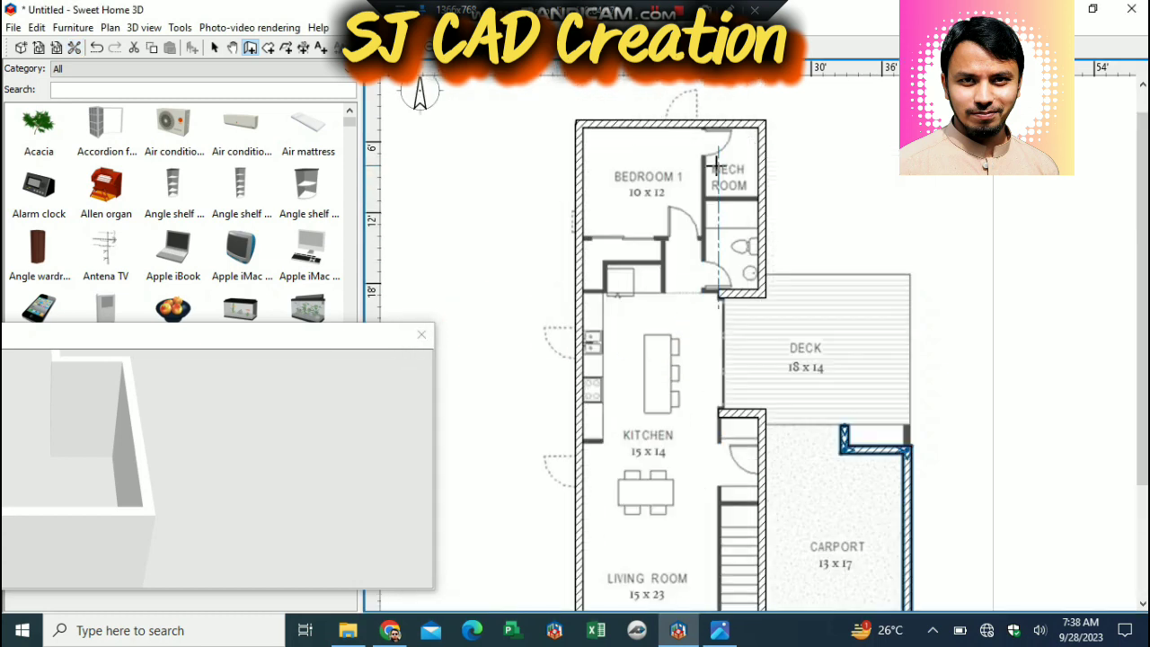
{"action": "left_click", "coordinate": [701, 121]}
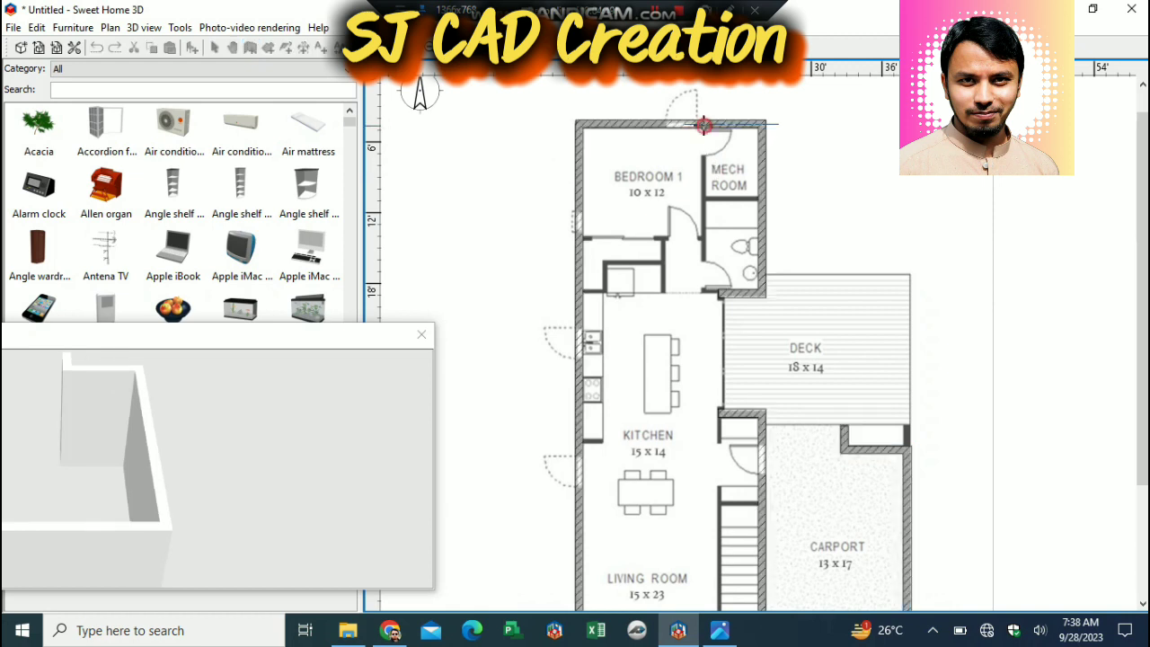
{"action": "left_click", "coordinate": [702, 292]}
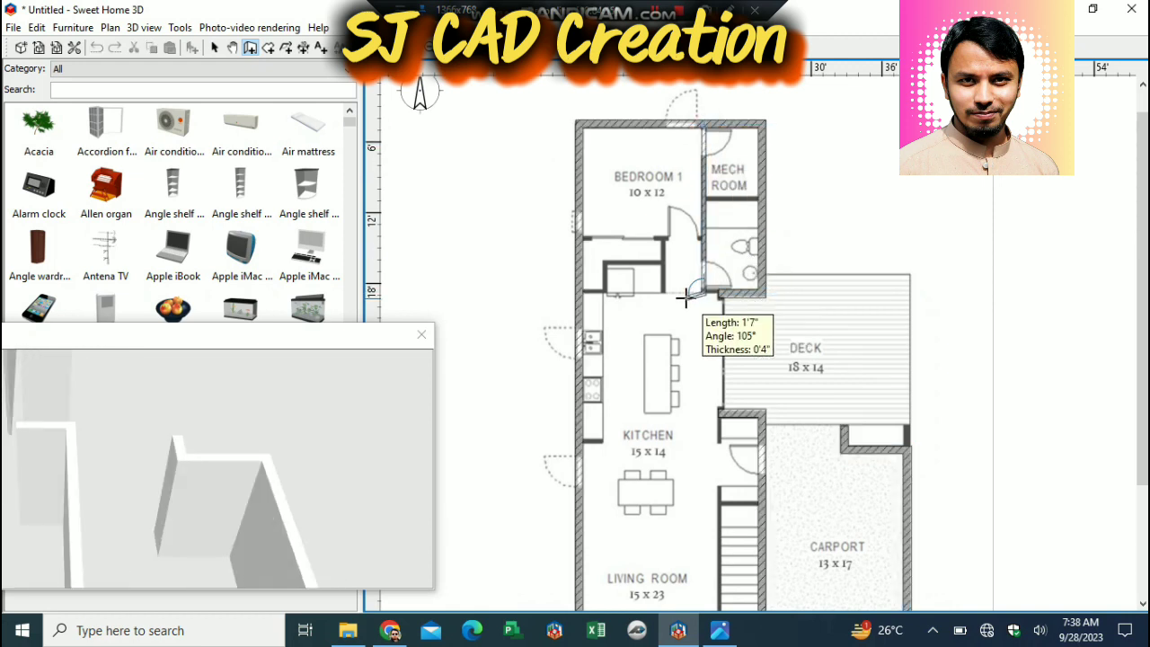
{"action": "key", "text": "Escape"}
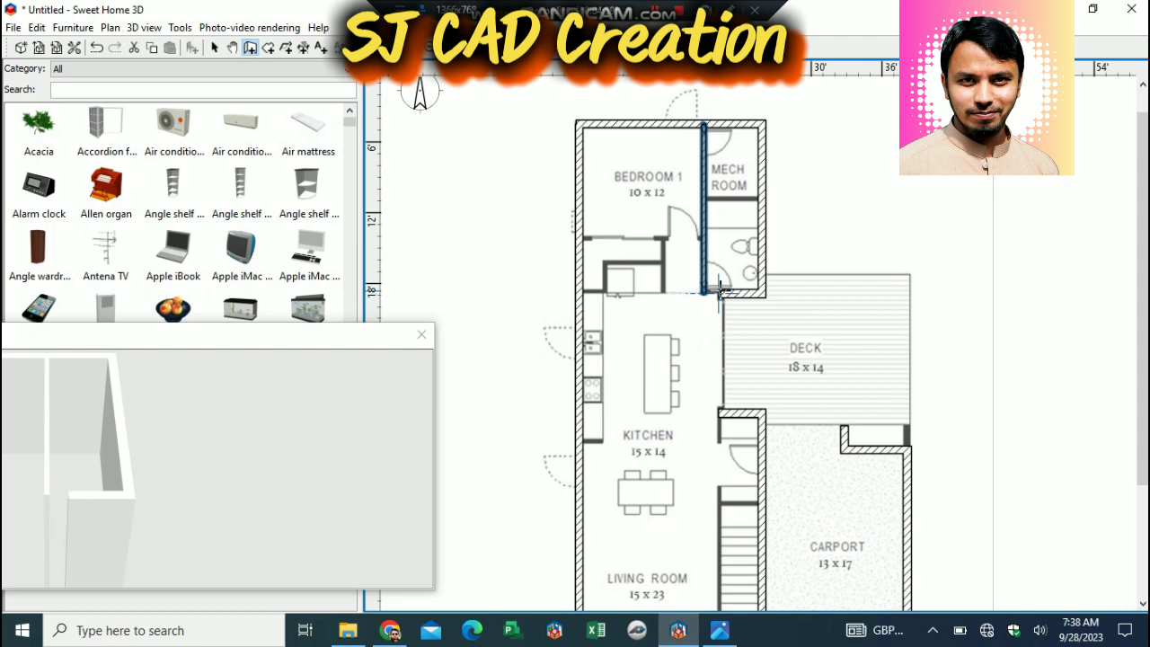
{"action": "left_click", "coordinate": [718, 292]}
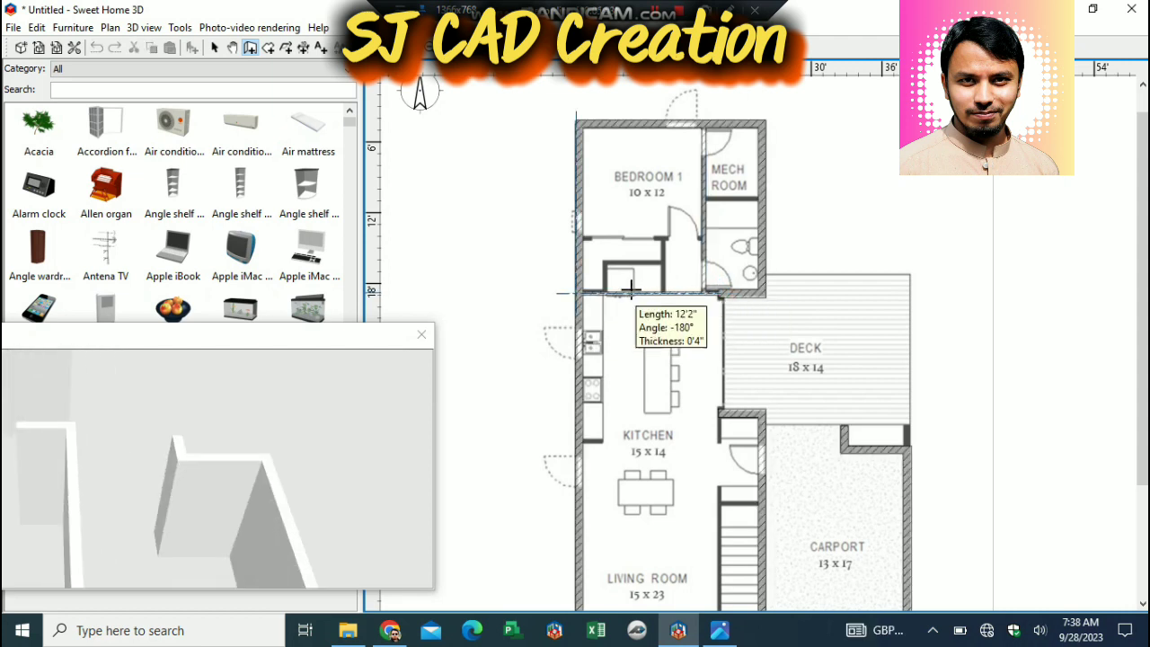
{"action": "left_click", "coordinate": [720, 291]}
{"action": "key", "text": "Escape"}
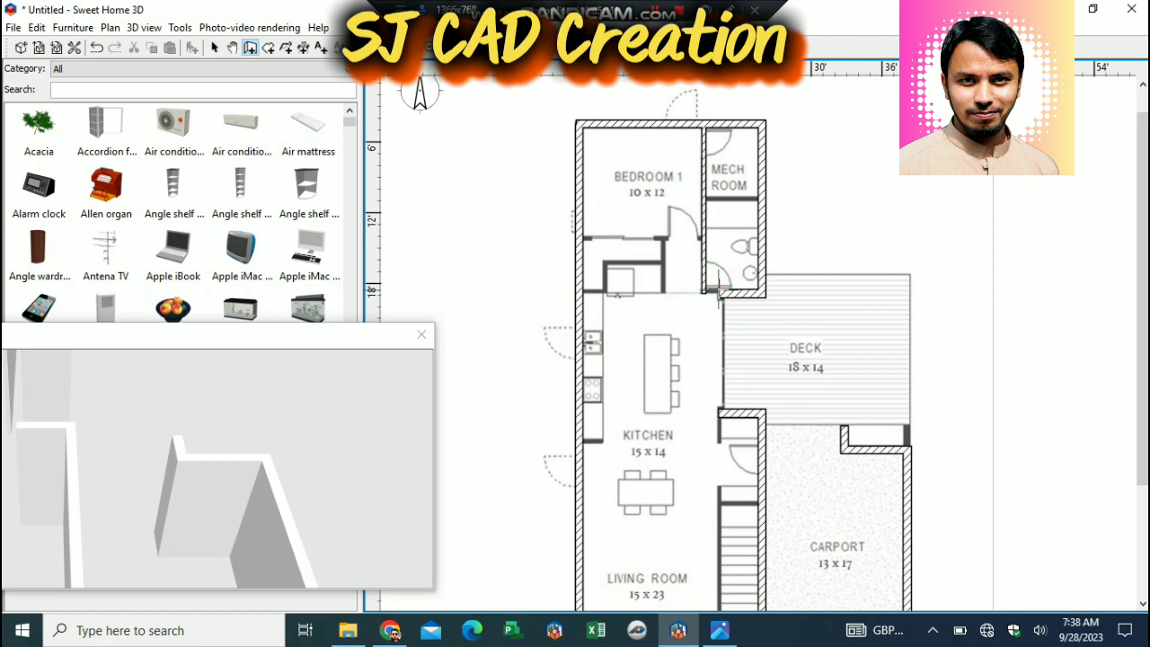
{"action": "left_click", "coordinate": [719, 291]}
{"action": "key", "text": "Escape"}
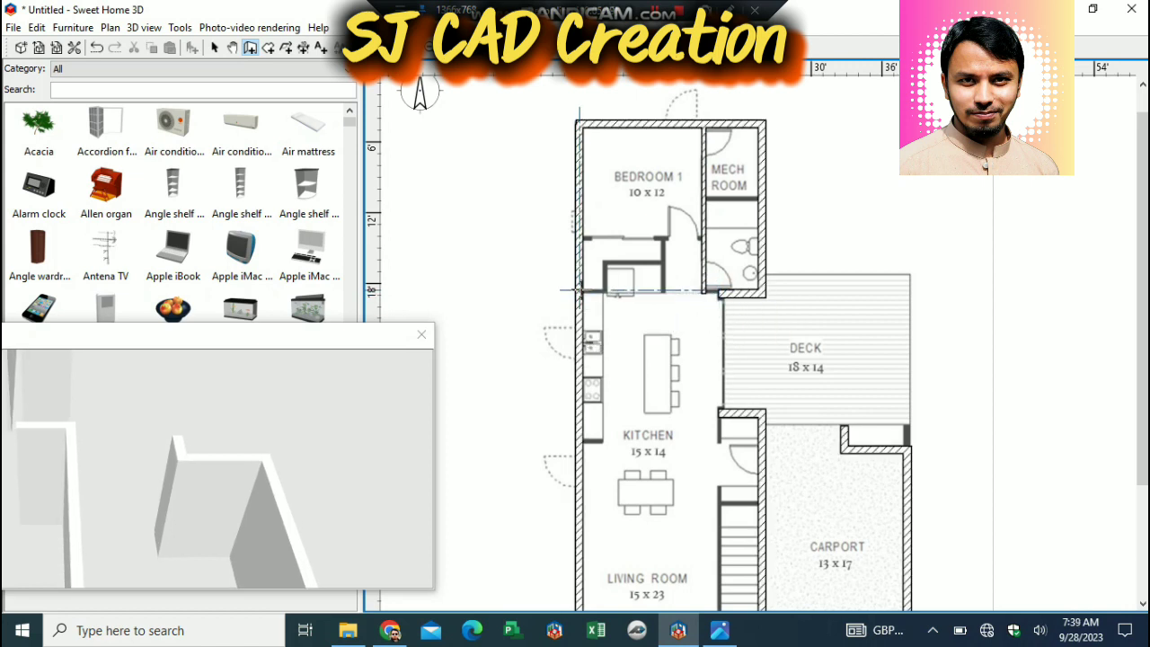
{"action": "left_click", "coordinate": [580, 292]}
{"action": "key", "text": "Escape"}
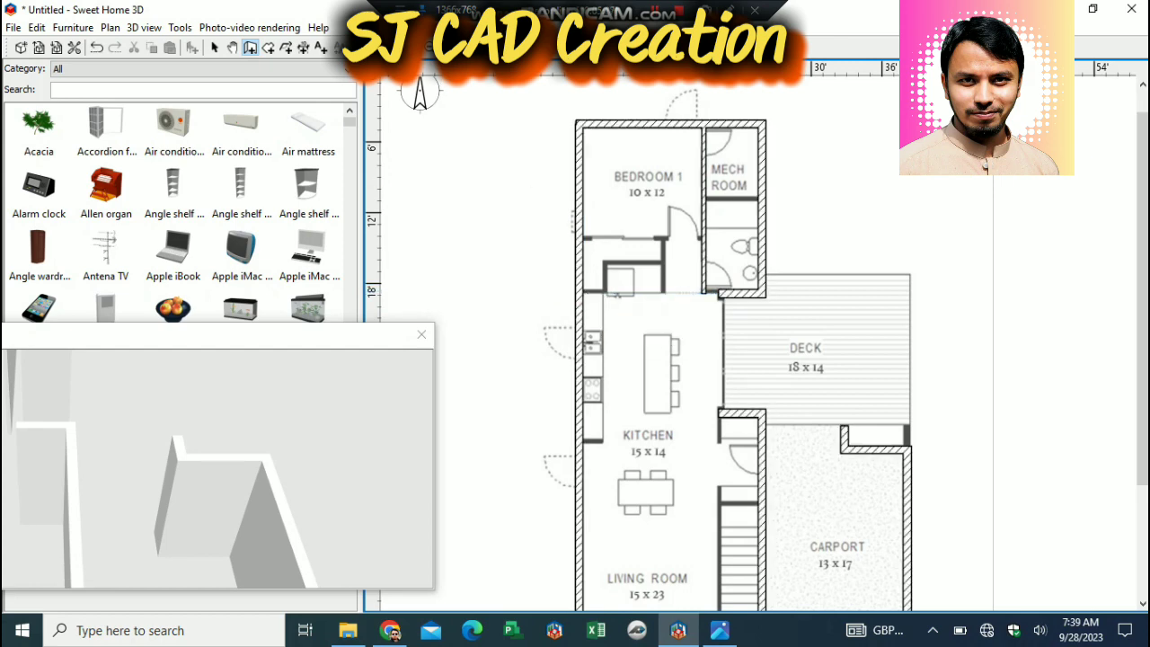
Draw the alcove partitions north of the kitchen: a stub off the west wall, 2'6" north, east across the back, and south again.
{"action": "left_click", "coordinate": [419, 49]}
{"action": "left_click", "coordinate": [419, 50]}
{"action": "left_click_drag", "start_coordinate": [854, 603], "coordinate": [690, 608]}
{"action": "left_click", "coordinate": [683, 231]}
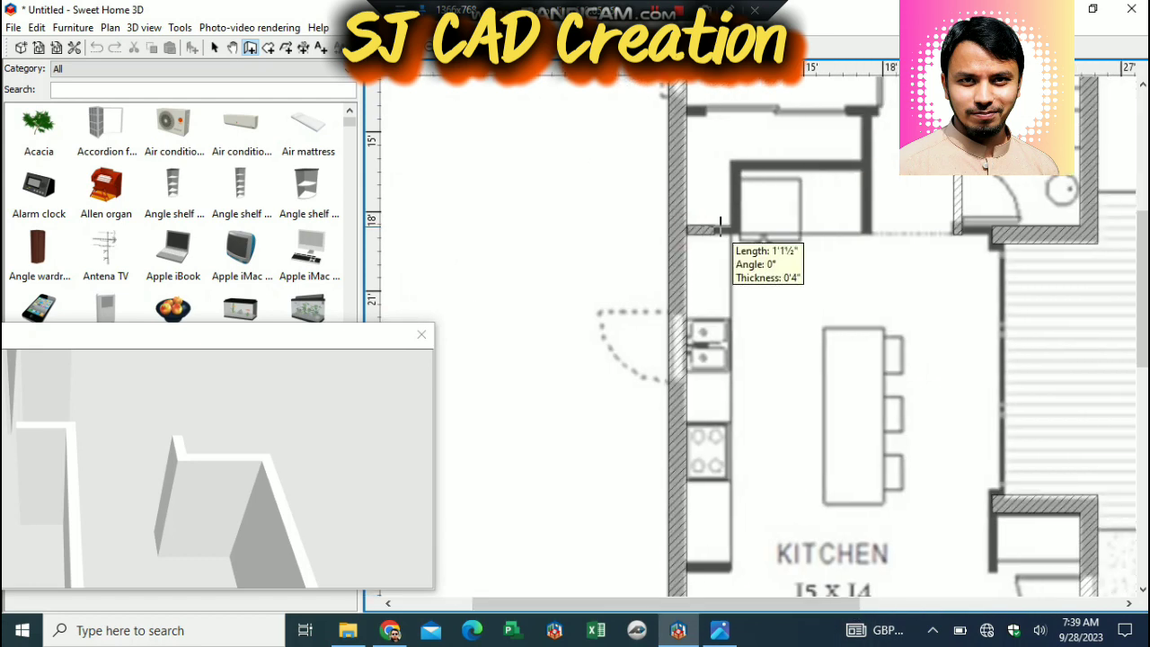
{"action": "left_click", "coordinate": [735, 231]}
{"action": "left_click", "coordinate": [735, 163]}
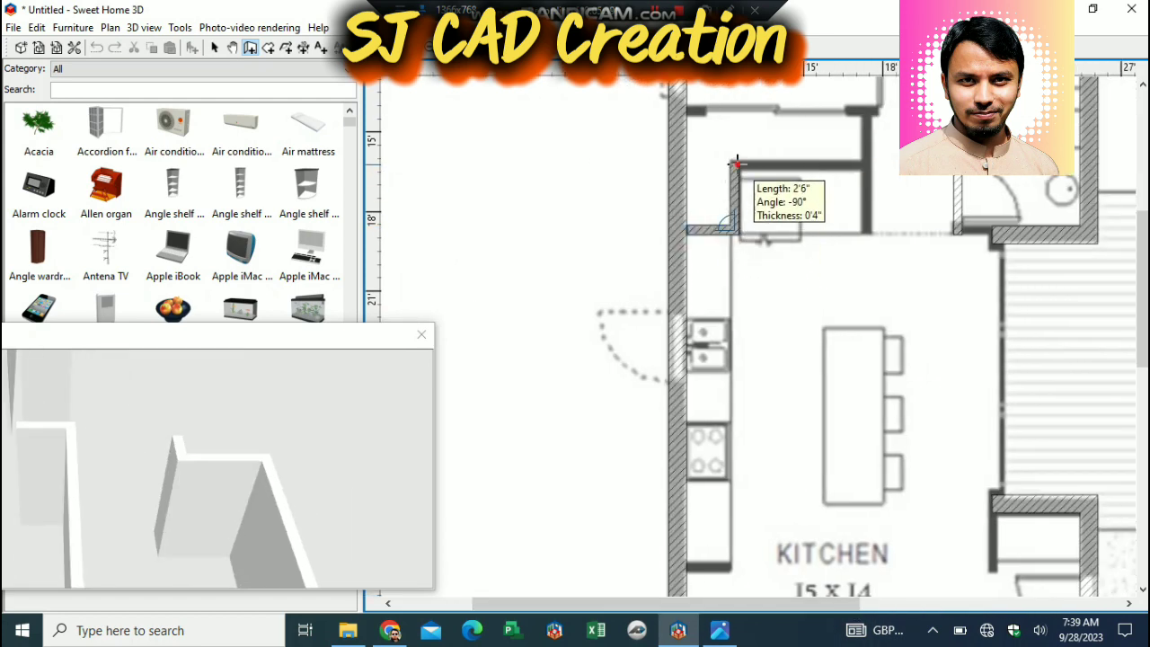
{"action": "left_click", "coordinate": [867, 164]}
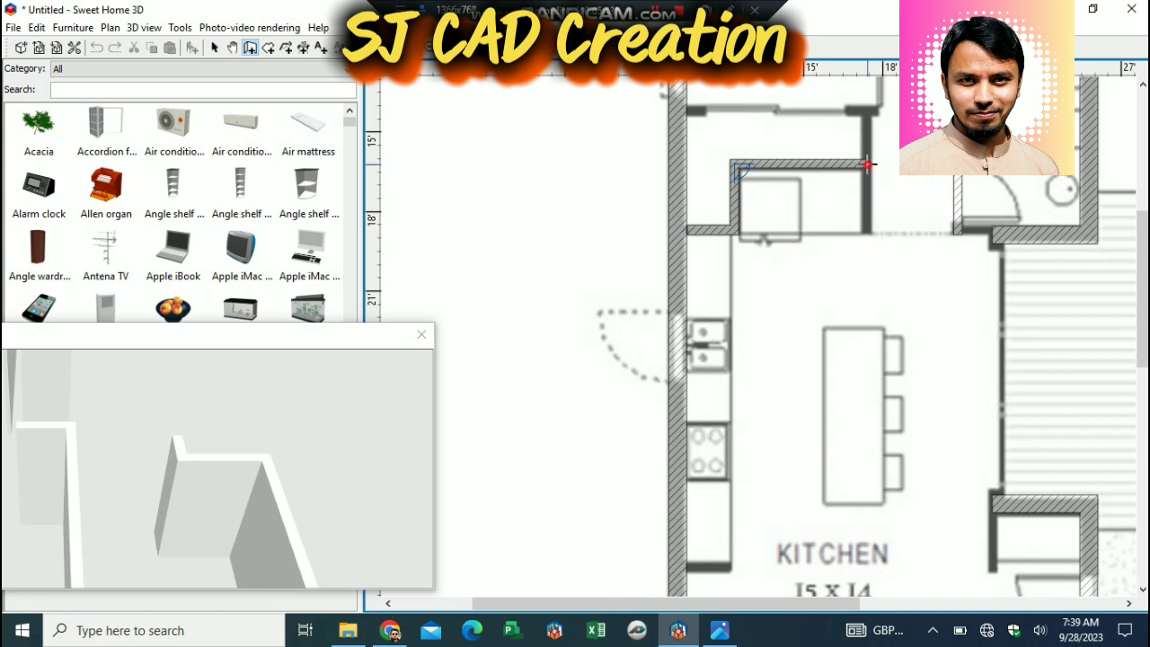
{"action": "double_click", "coordinate": [862, 233]}
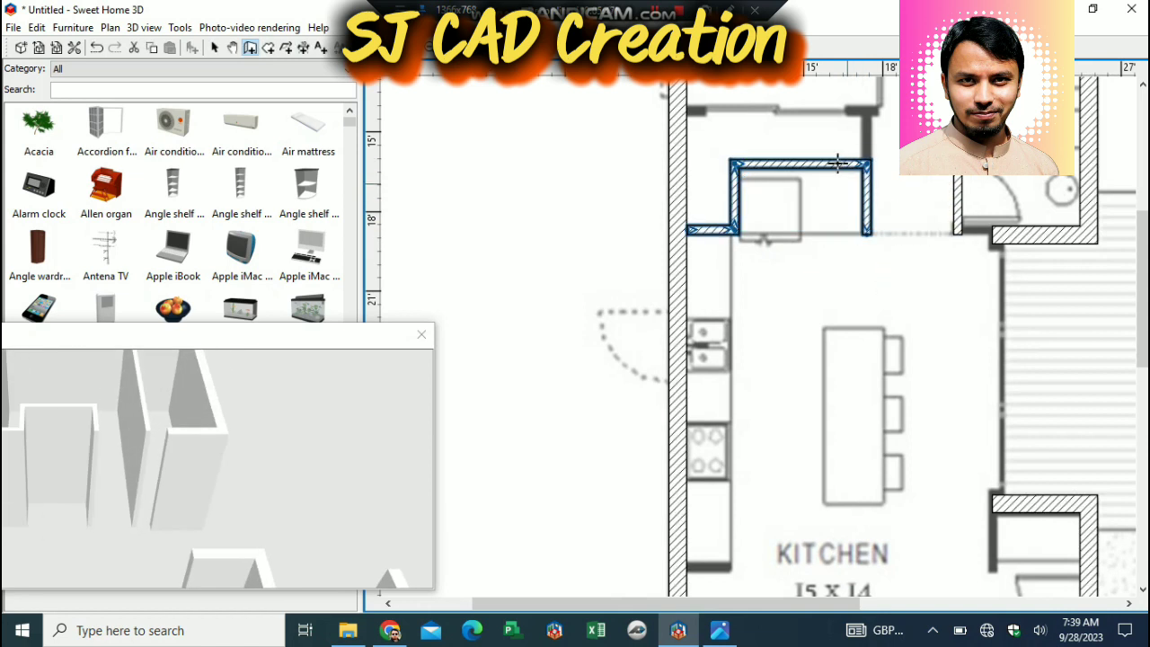
Draw the closet wall along the bedroom's south side from the west wall, plus a short wall joining it to the kitchen alcove.
{"action": "left_click", "coordinate": [683, 110]}
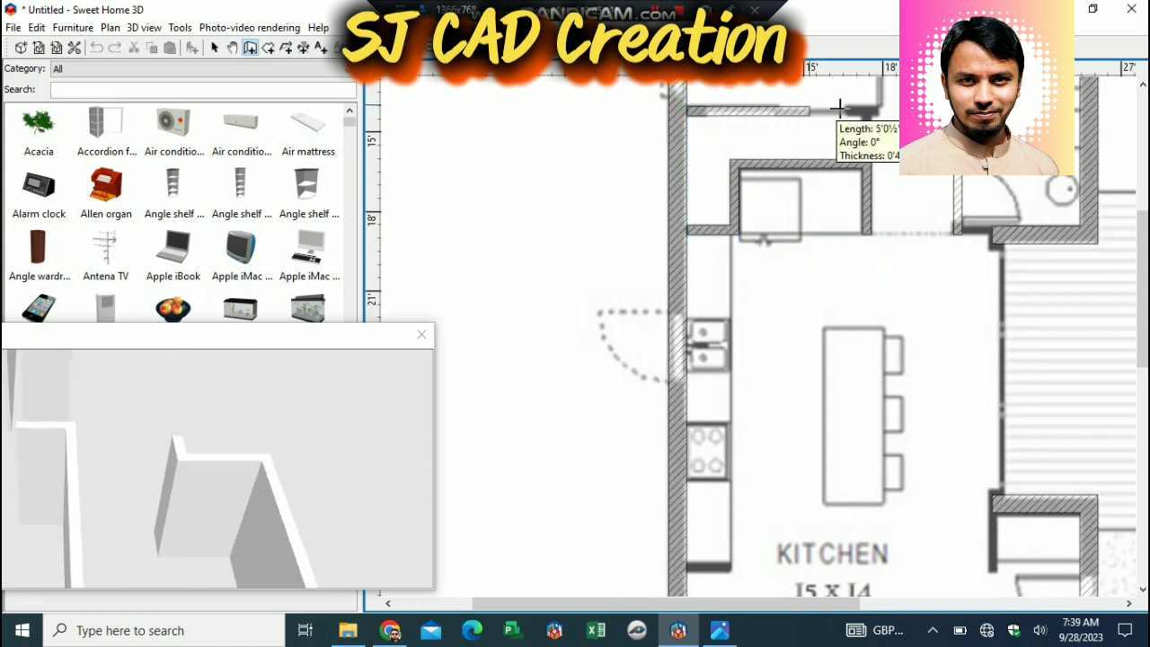
{"action": "double_click", "coordinate": [867, 109]}
{"action": "left_click", "coordinate": [867, 110]}
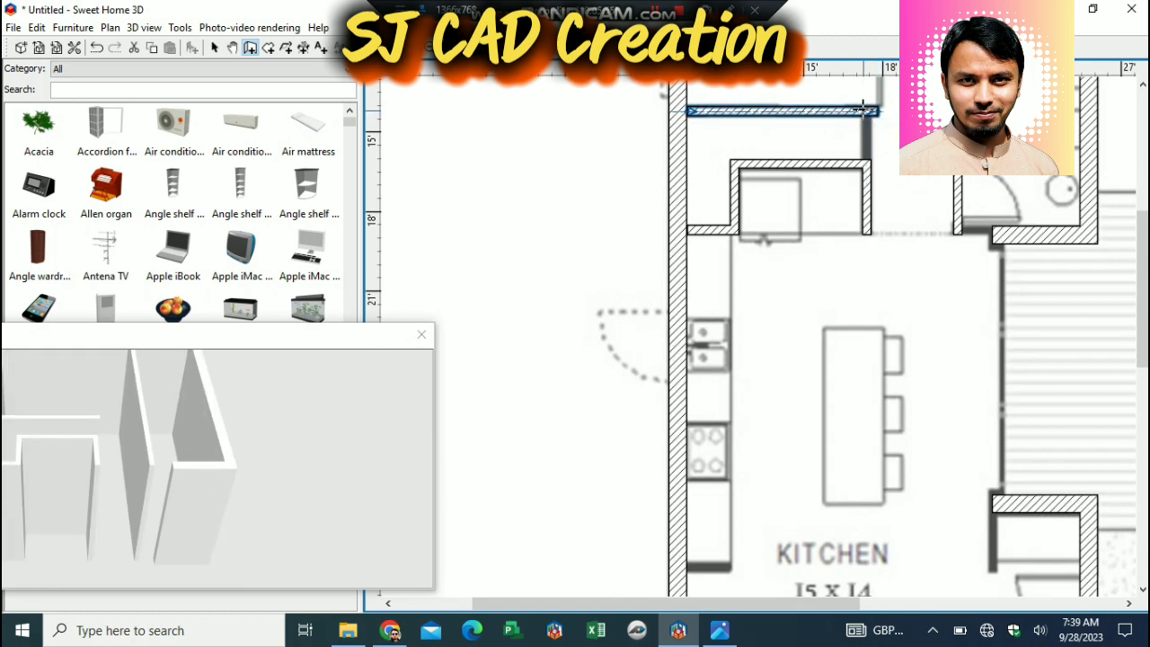
{"action": "double_click", "coordinate": [867, 171]}
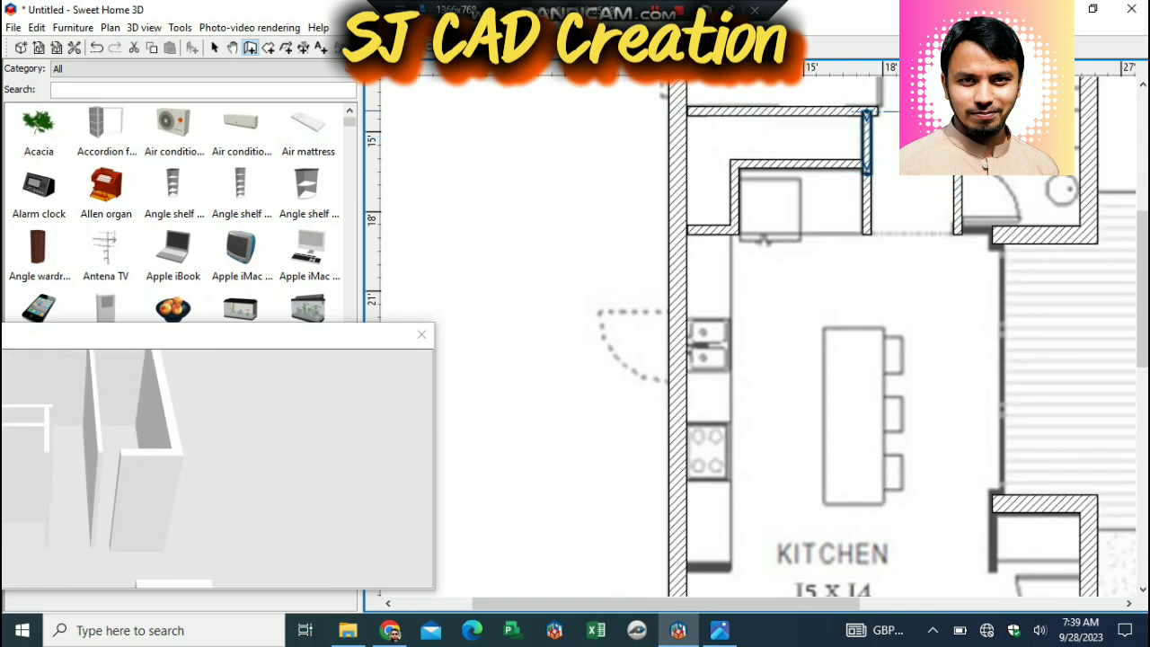
{"action": "left_click", "coordinate": [873, 111]}
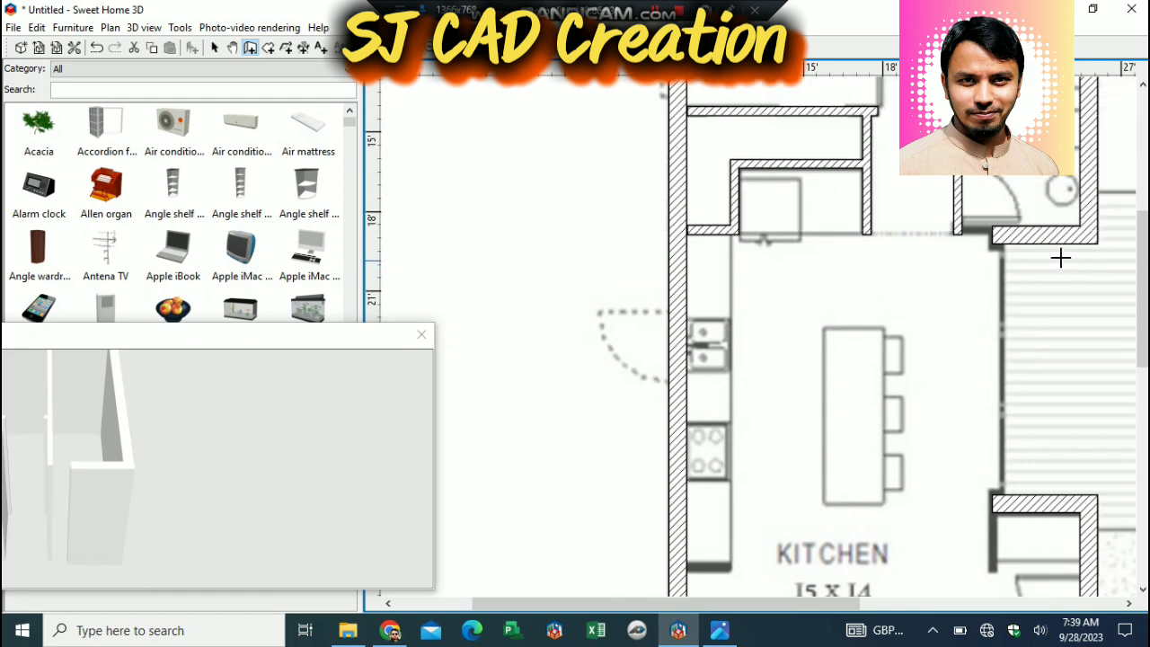
Close the wall across the bedroom doorway and draw a short wall linking the bathroom partition to the exterior return.
{"action": "scroll", "coordinate": [1064, 278], "scroll_direction": "up", "scroll_amount": 3}
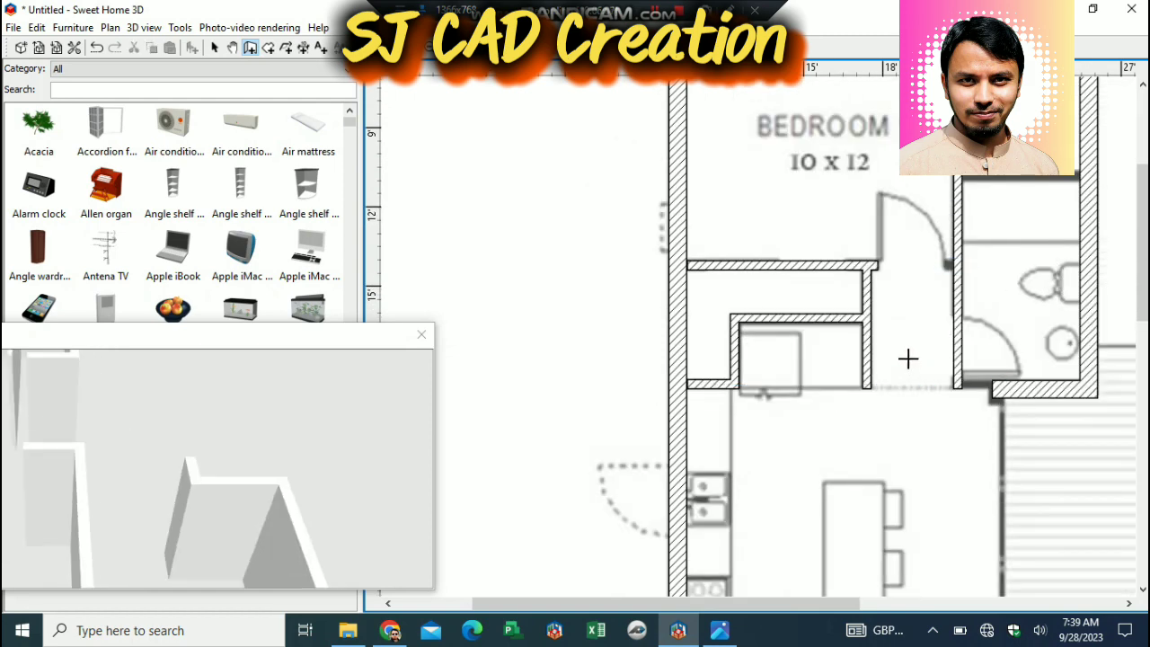
{"action": "left_click", "coordinate": [946, 262]}
{"action": "double_click", "coordinate": [869, 262]}
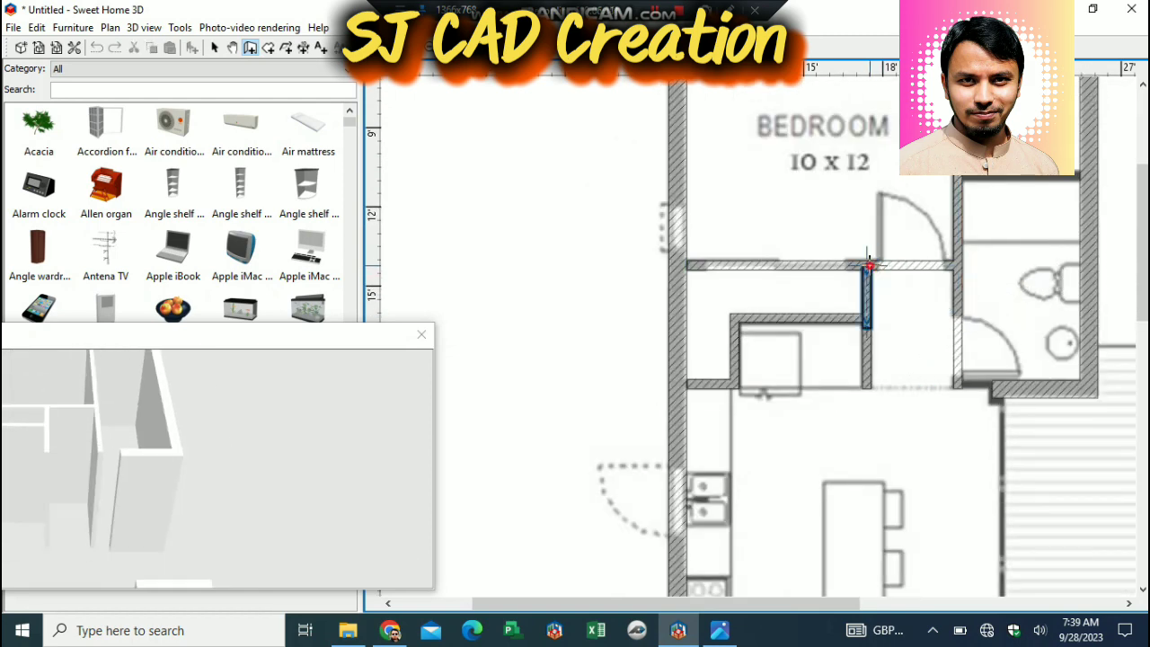
{"action": "left_click", "coordinate": [959, 387]}
{"action": "double_click", "coordinate": [1000, 384]}
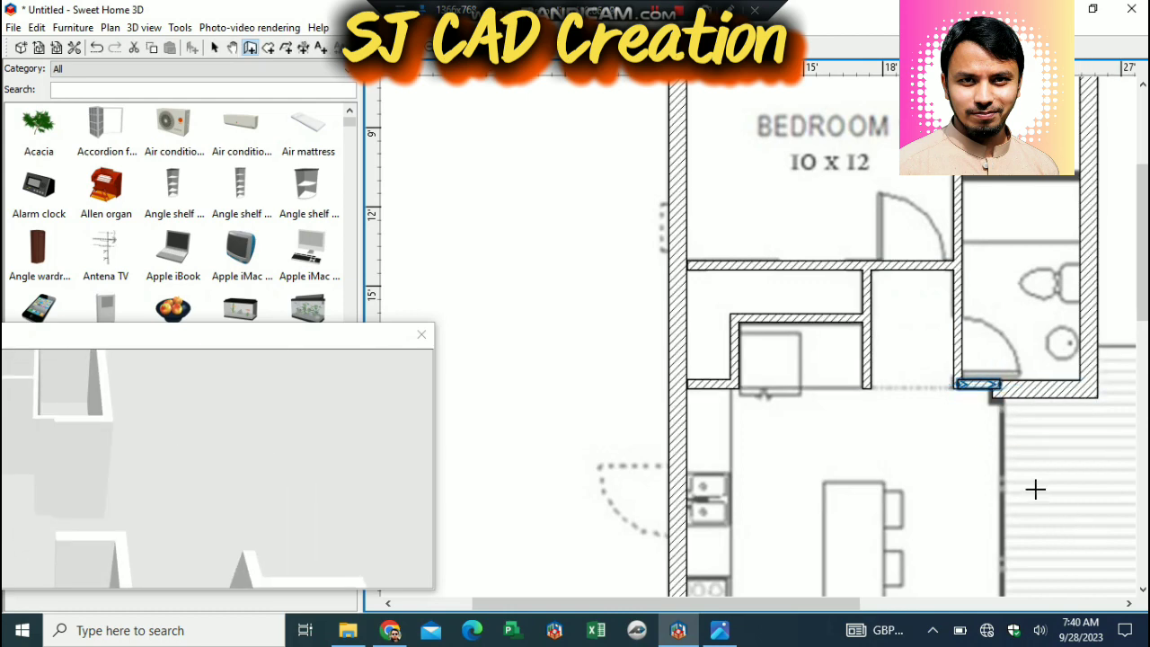
Draw the short partition running south from the exterior return between the kitchen and the side entry.
{"action": "scroll", "coordinate": [1036, 453], "scroll_direction": "down", "scroll_amount": 3}
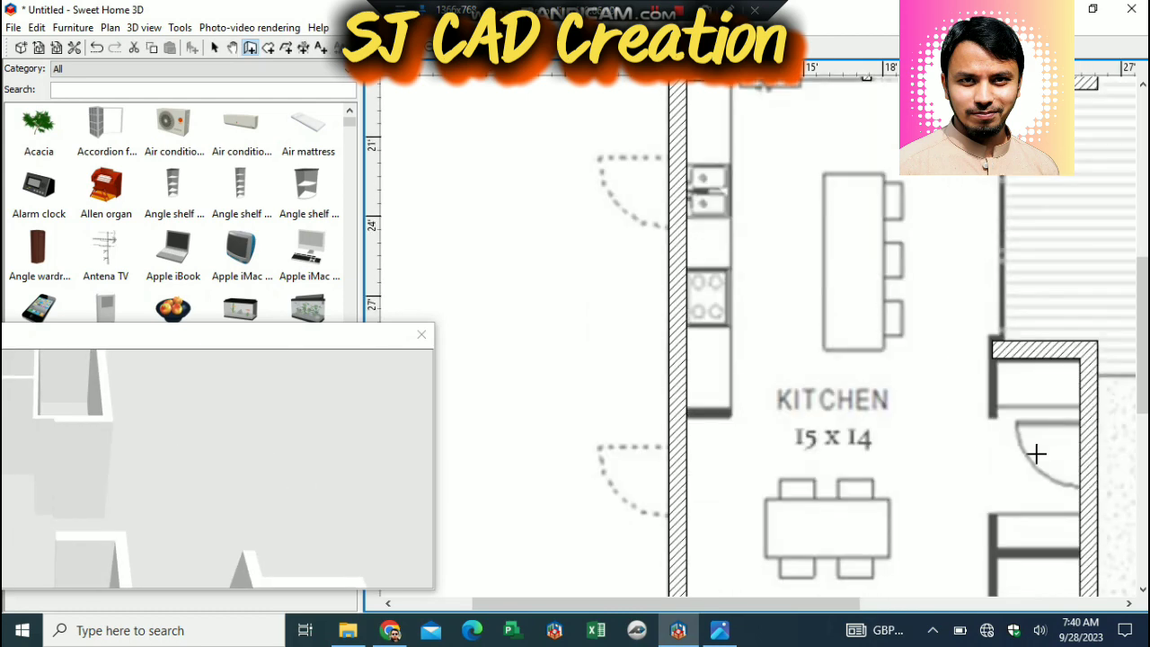
{"action": "left_click", "coordinate": [993, 343]}
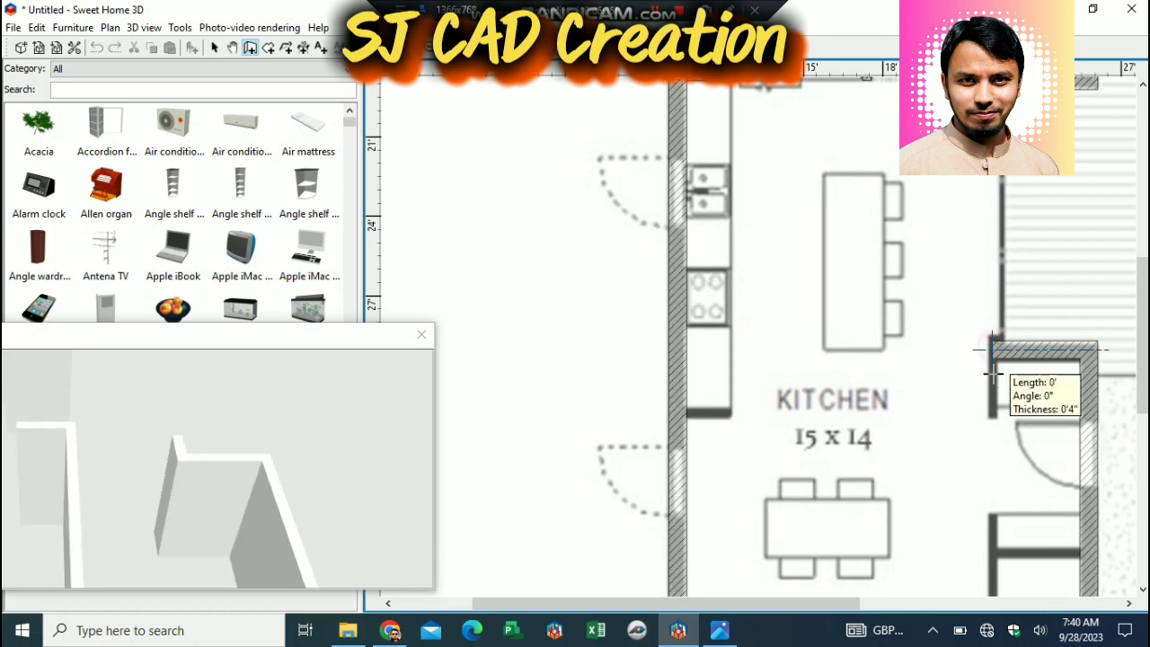
{"action": "double_click", "coordinate": [992, 419]}
Draw a 3'4" wall across the head of the stairs, a 10'1" wall alongside them, and a stub about 1'1" long northwards.
{"action": "scroll", "coordinate": [1042, 440], "scroll_direction": "down", "scroll_amount": 3}
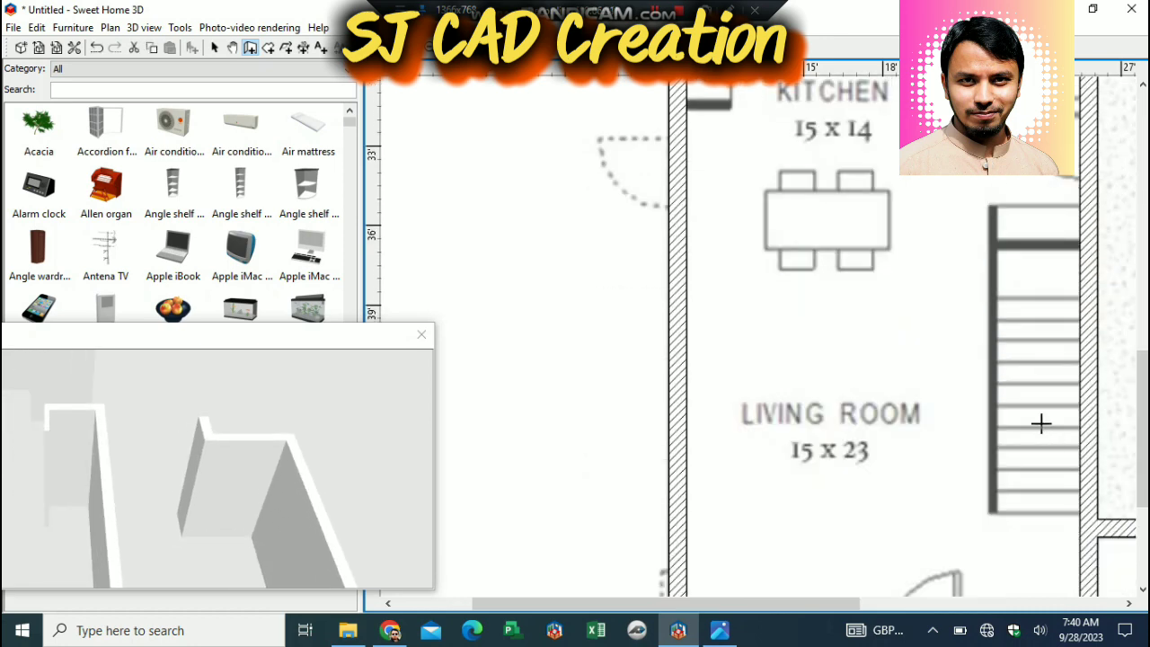
{"action": "left_click", "coordinate": [1082, 244]}
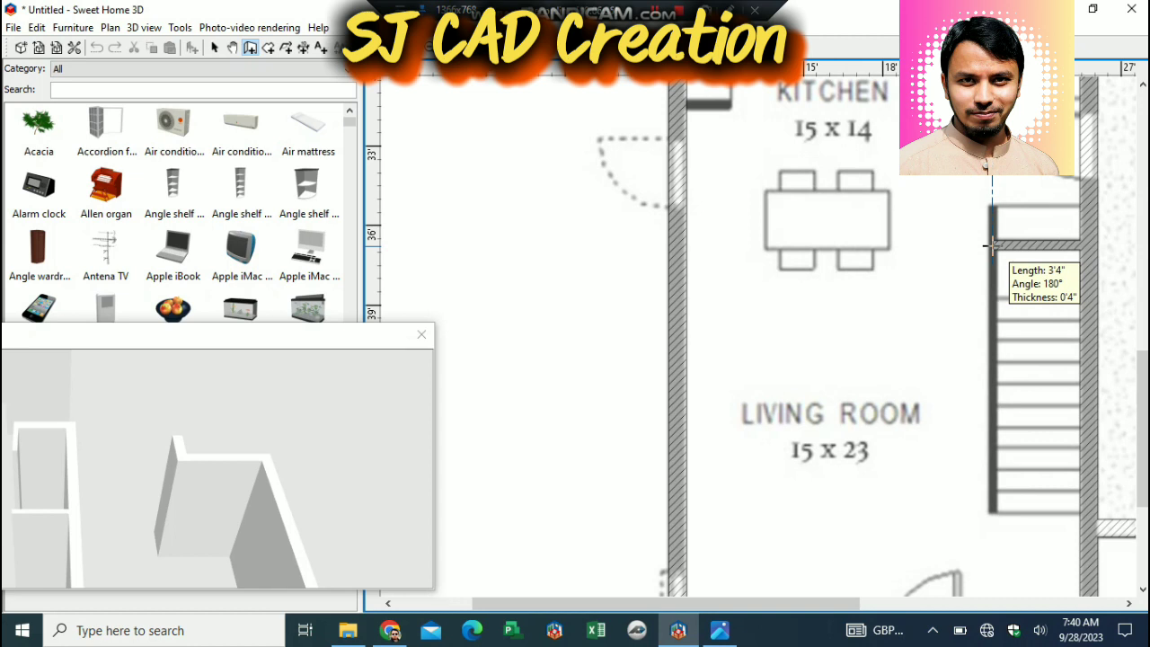
{"action": "left_click", "coordinate": [990, 244]}
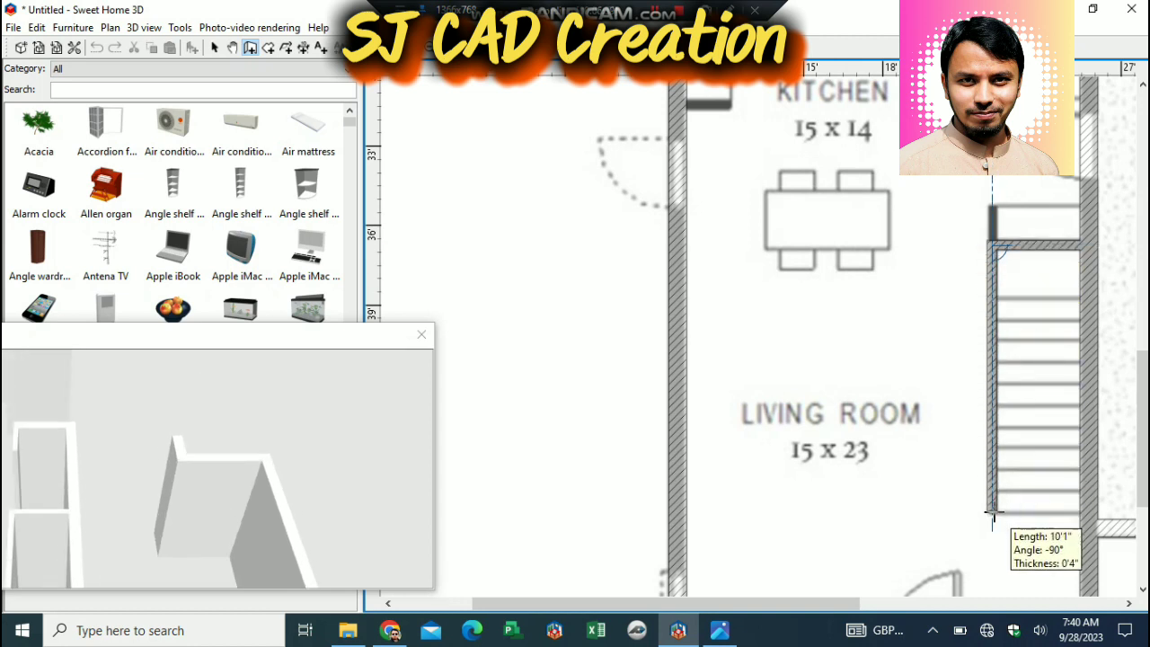
{"action": "double_click", "coordinate": [993, 513]}
{"action": "left_click", "coordinate": [991, 244]}
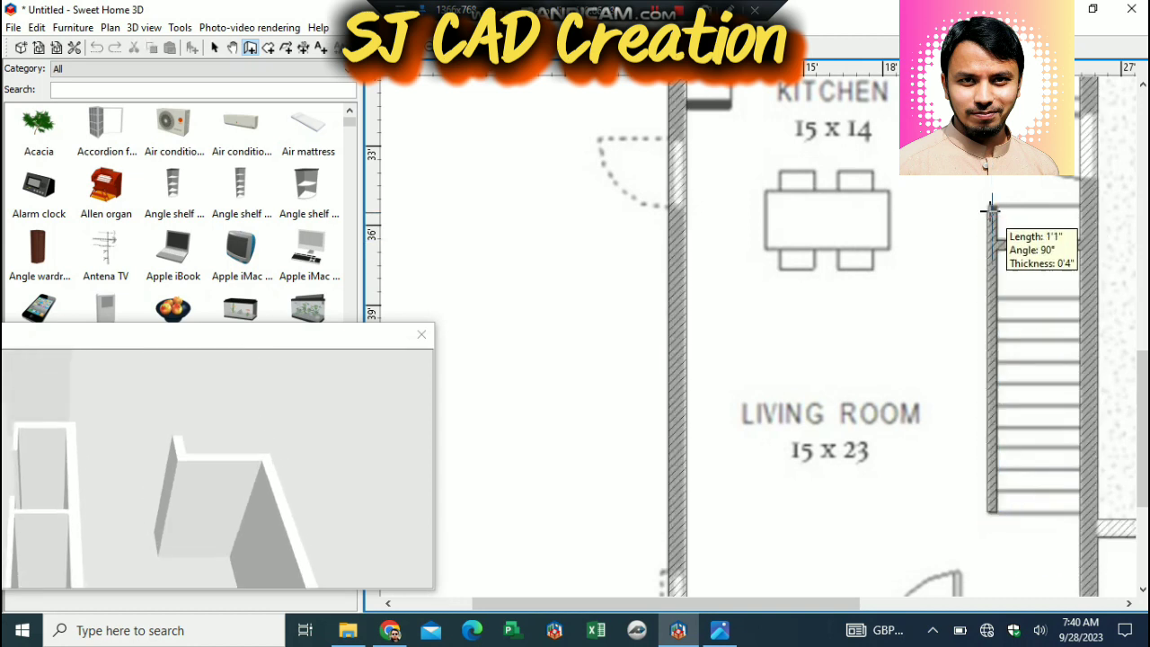
{"action": "double_click", "coordinate": [993, 209]}
Draw a short wall from the west exterior wall along the south end of the kitchen counter.
{"action": "scroll", "coordinate": [826, 216], "scroll_direction": "up", "scroll_amount": 2}
{"action": "scroll", "coordinate": [826, 217], "scroll_direction": "up", "scroll_amount": 10}
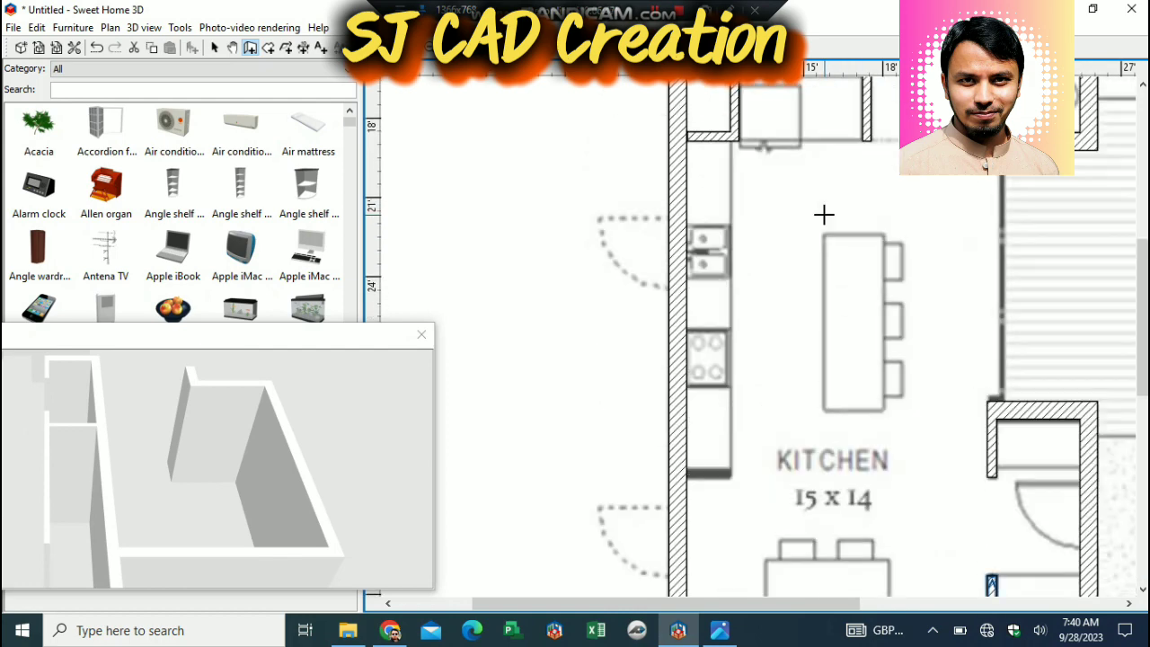
{"action": "key", "text": "Escape"}
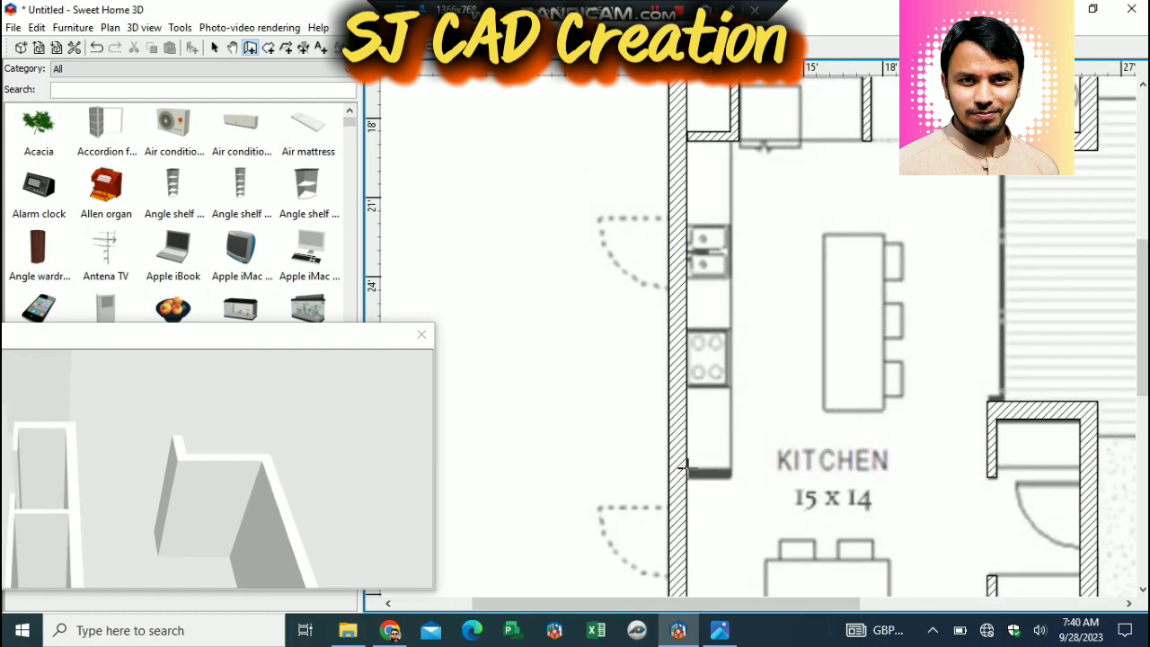
{"action": "left_click", "coordinate": [685, 473]}
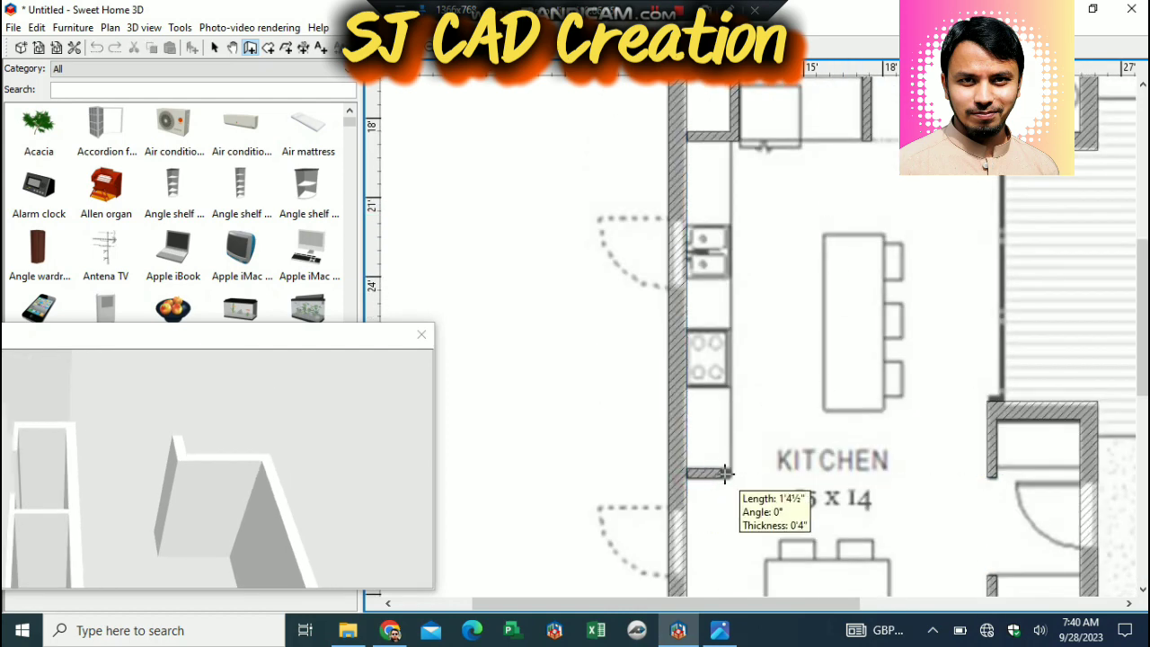
{"action": "double_click", "coordinate": [731, 473]}
{"action": "scroll", "coordinate": [780, 431], "scroll_direction": "down", "scroll_amount": 5}
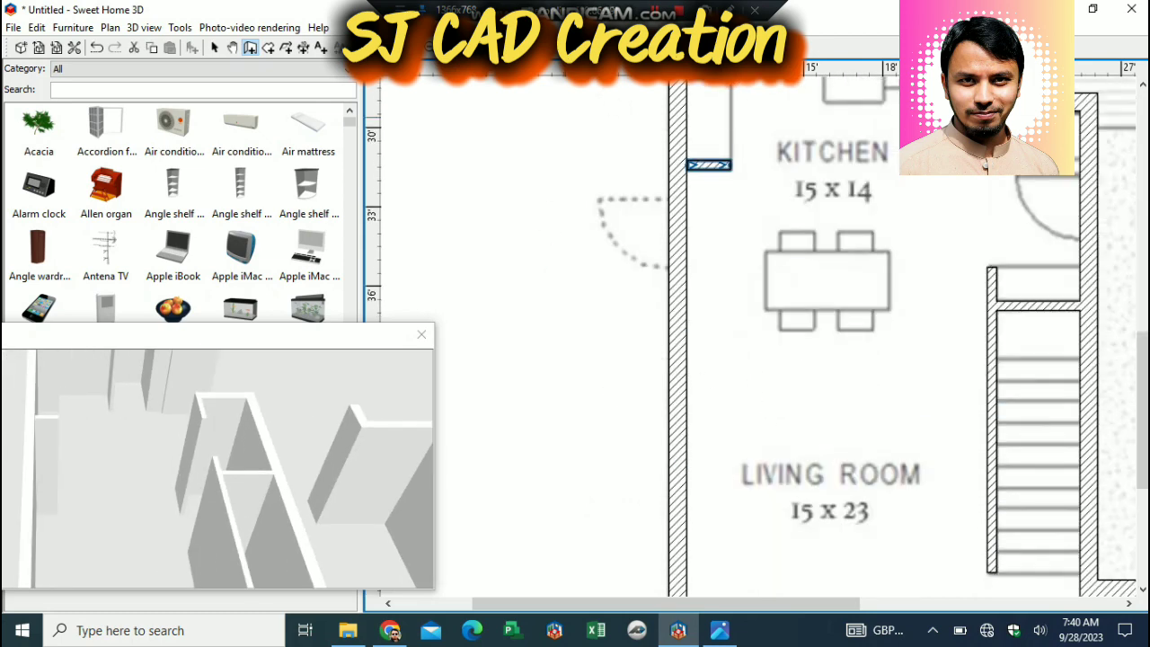
{"action": "left_click", "coordinate": [428, 50]}
{"action": "left_click", "coordinate": [428, 50]}
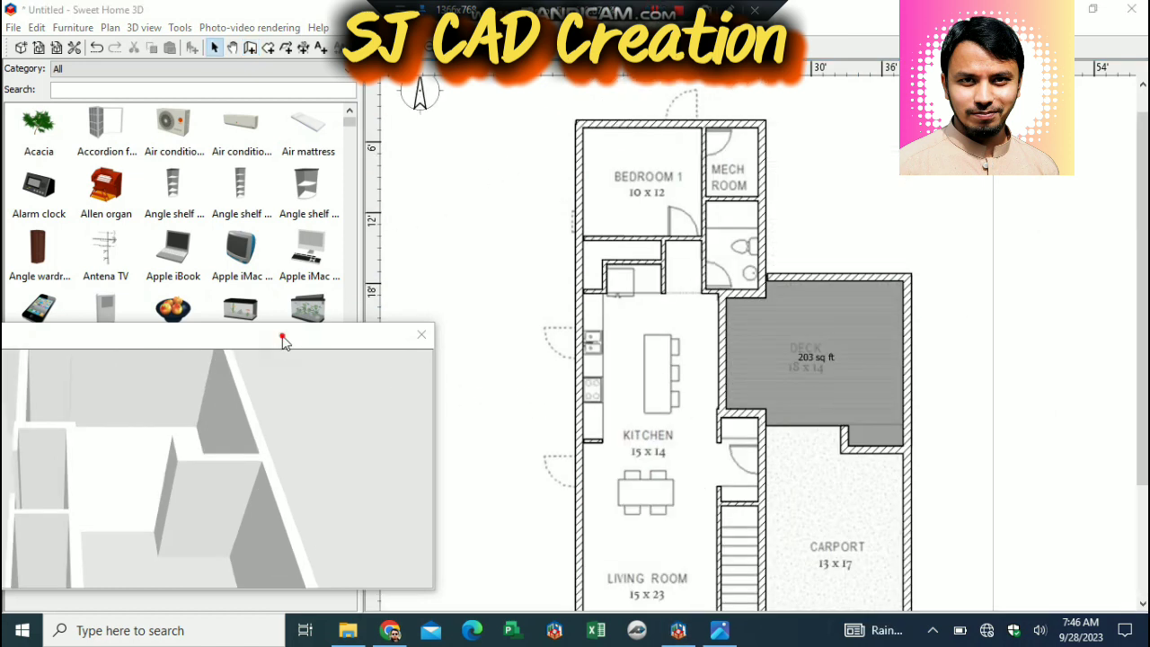
Place a mirrored interior Door from the Doors and windows catalog in Bedroom 1's doorway, matching the floor plan's swing.
{"action": "left_click_drag", "start_coordinate": [282, 336], "coordinate": [253, 451]}
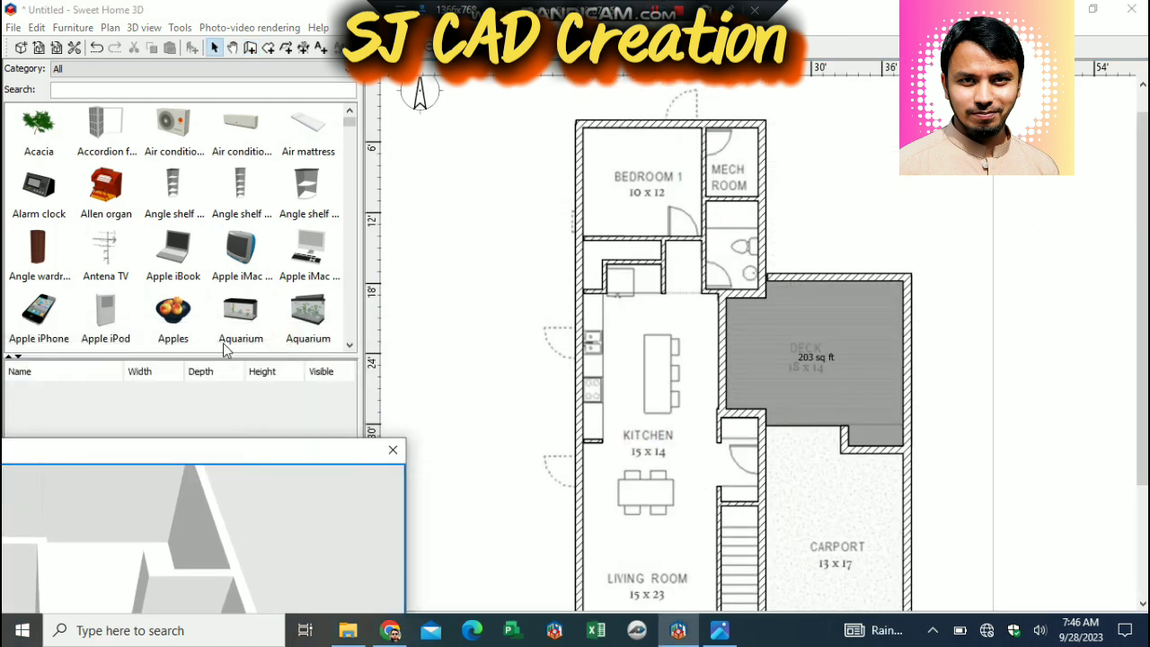
{"action": "left_click", "coordinate": [143, 70]}
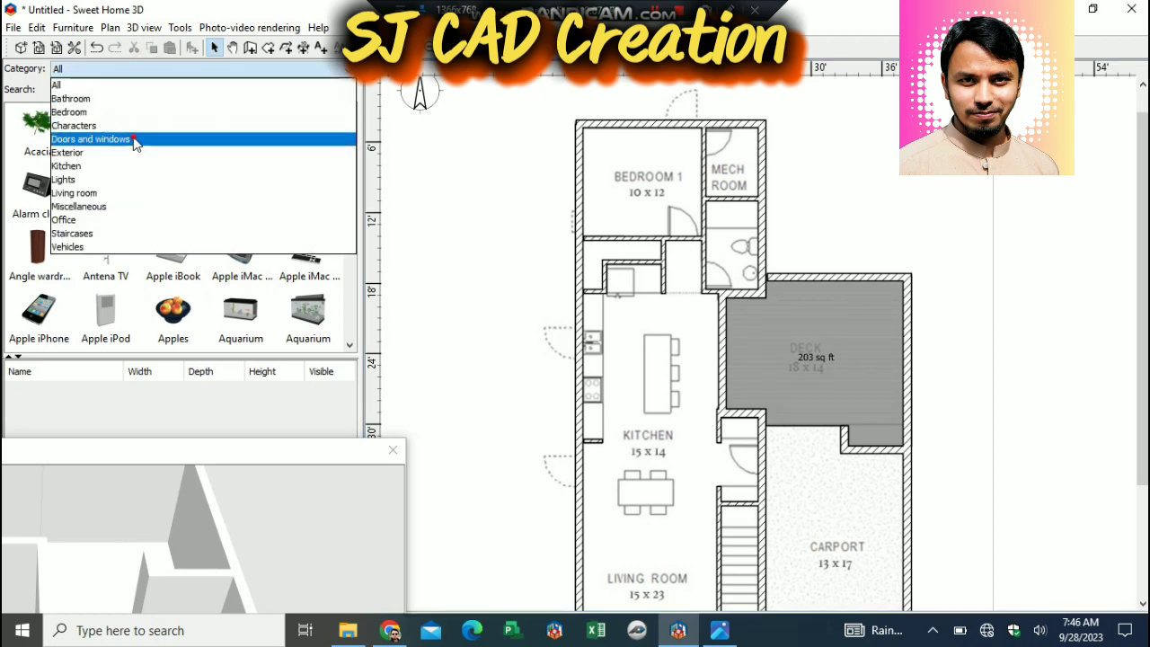
{"action": "left_click", "coordinate": [135, 139]}
{"action": "left_click_drag", "start_coordinate": [240, 126], "coordinate": [665, 238]}
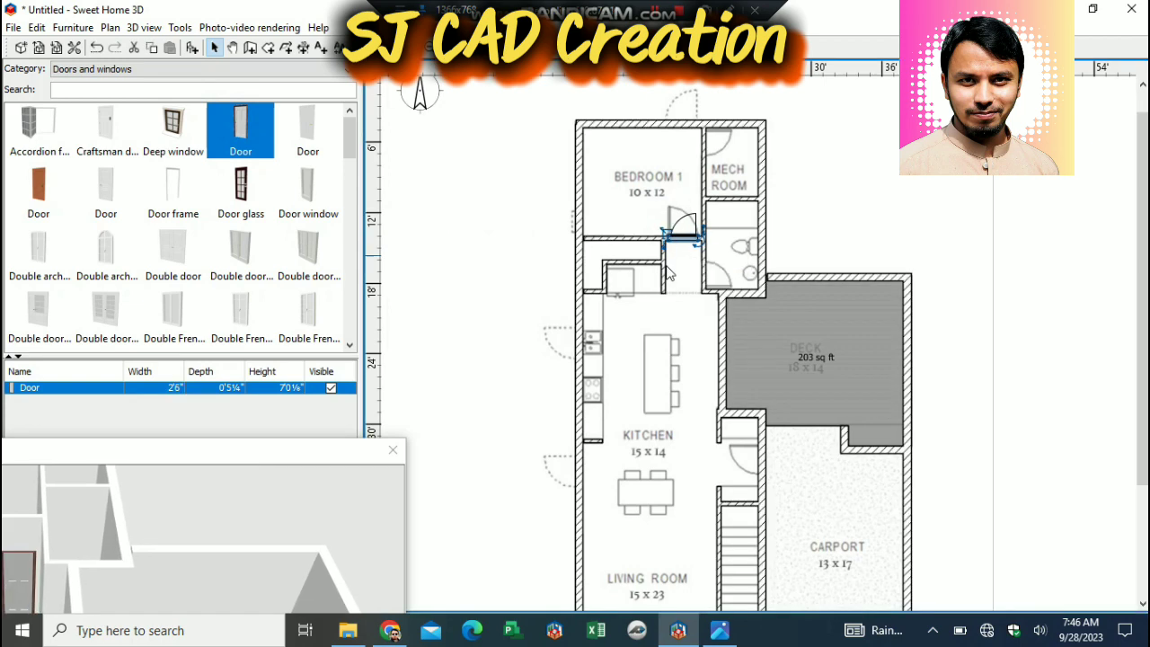
{"action": "double_click", "coordinate": [682, 233]}
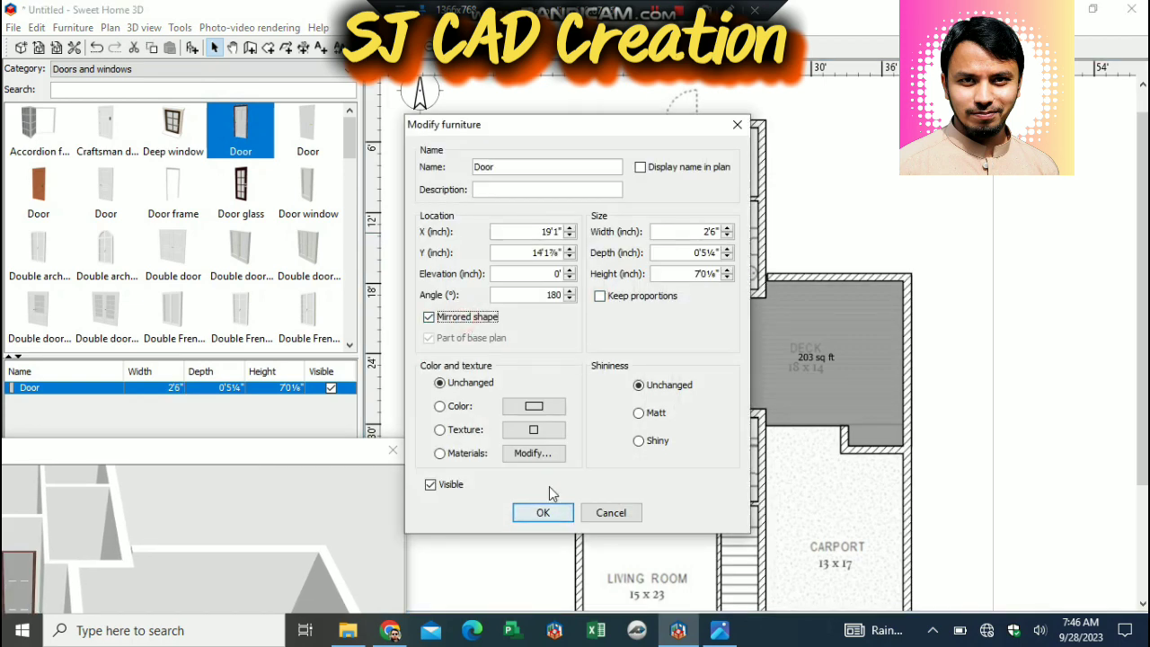
{"action": "left_click", "coordinate": [543, 511]}
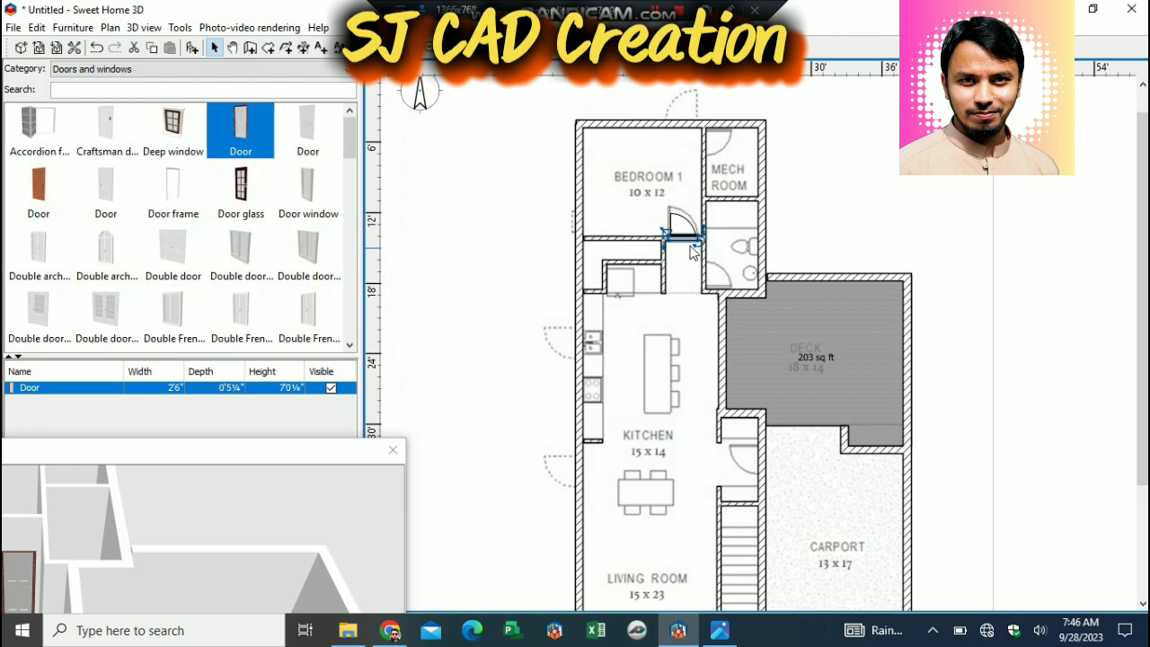
Copy the interior door into the mech room and bathroom doorways, matching the swings on the floor plan.
{"action": "key", "text": "ctrl+c"}
{"action": "key", "text": "ctrl+v"}
{"action": "left_click_drag", "start_coordinate": [690, 250], "coordinate": [708, 272]}
{"action": "key", "text": "ctrl+c"}
{"action": "key", "text": "ctrl+v"}
{"action": "double_click", "coordinate": [708, 273]}
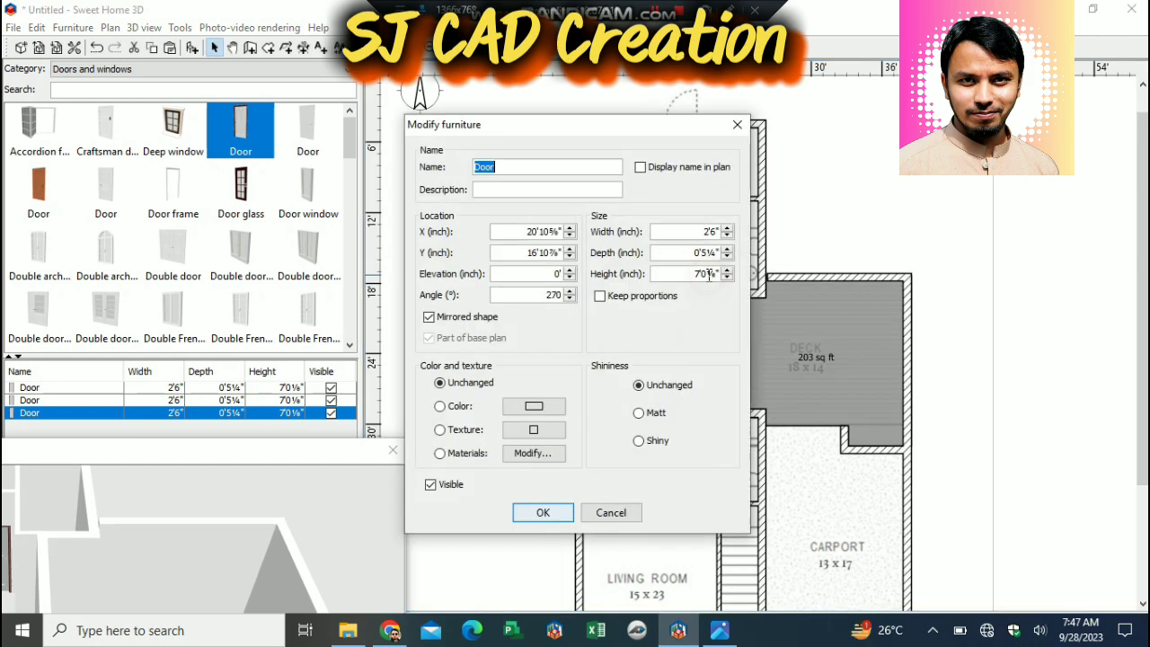
{"action": "left_click", "coordinate": [543, 512]}
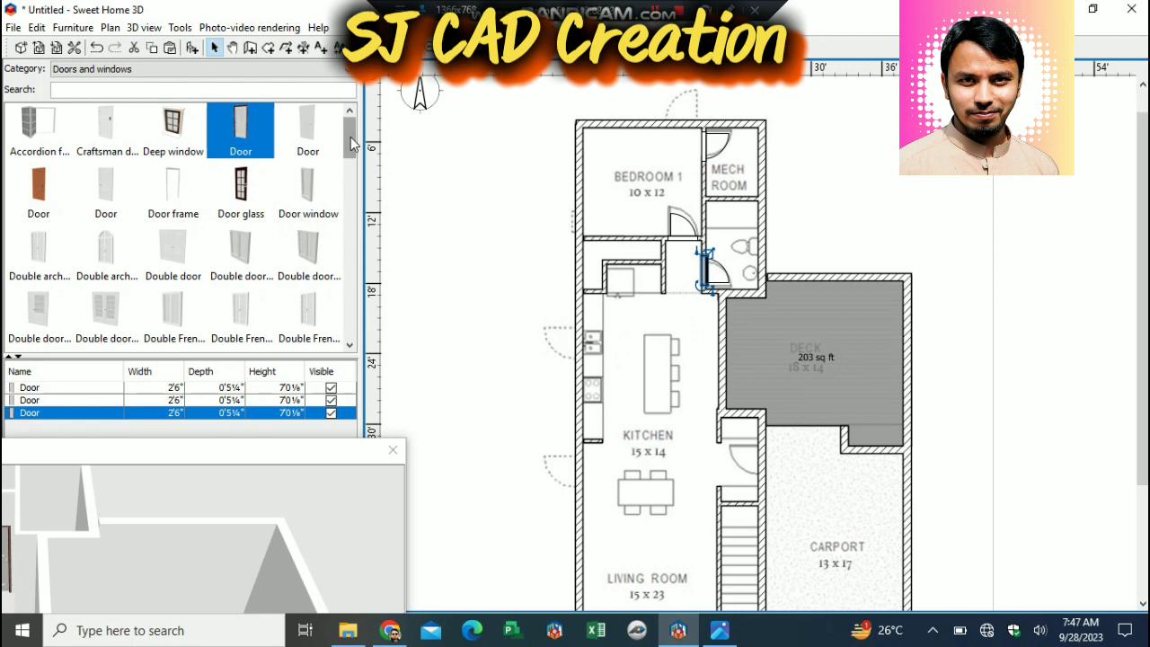
Place the white-grey exterior door with small panes in the side entry wall by the carport and mirror its shape.
{"action": "left_click_drag", "start_coordinate": [352, 144], "coordinate": [356, 193]}
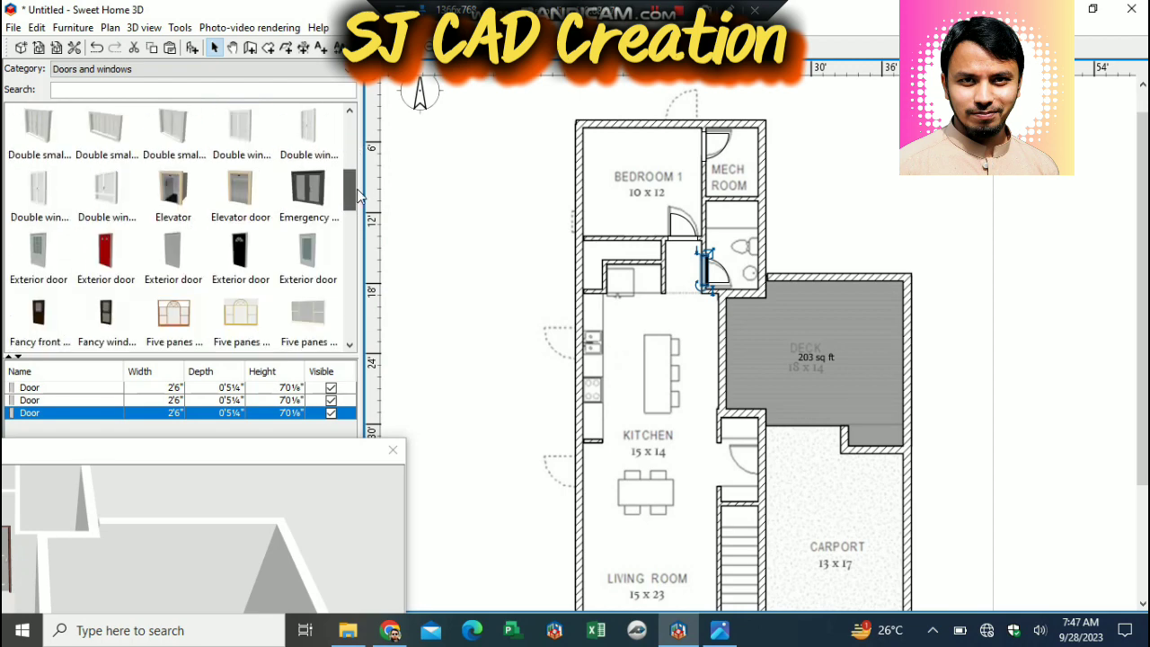
{"action": "mouse_move", "coordinate": [244, 257]}
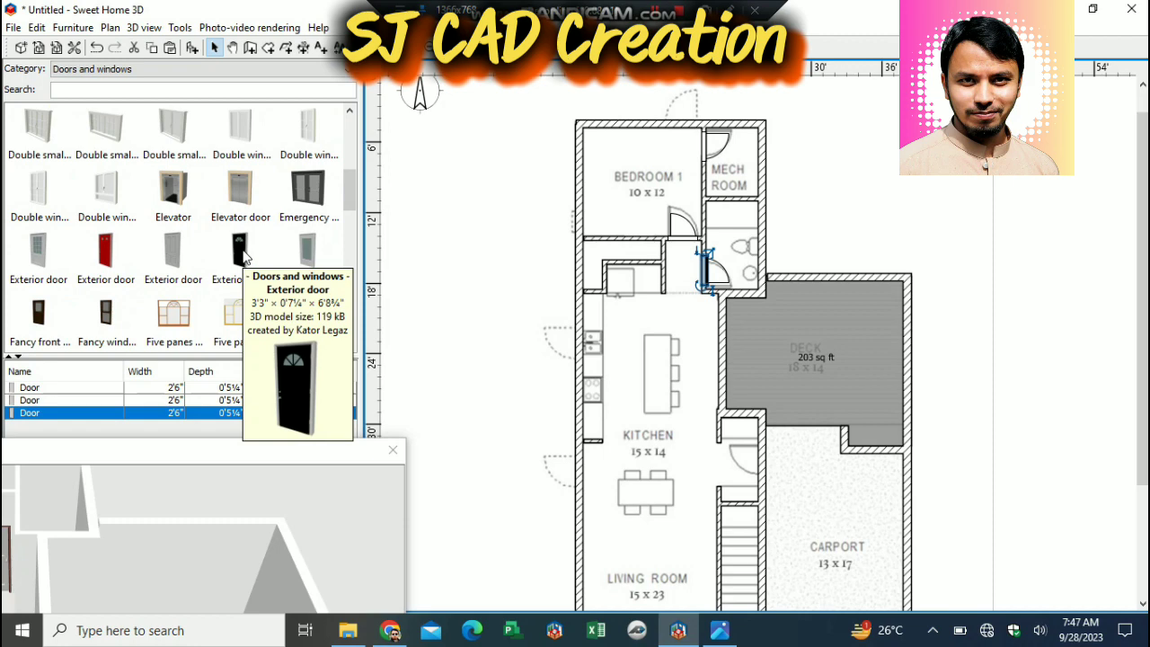
{"action": "left_click_drag", "start_coordinate": [40, 252], "coordinate": [755, 463]}
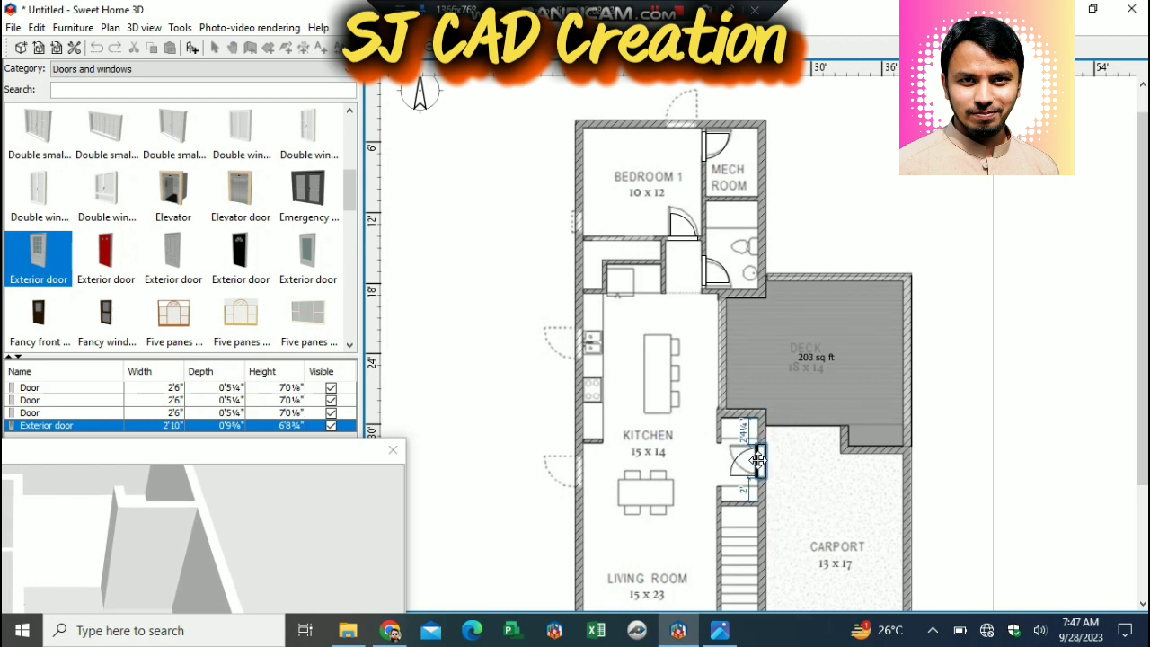
{"action": "double_click", "coordinate": [753, 461]}
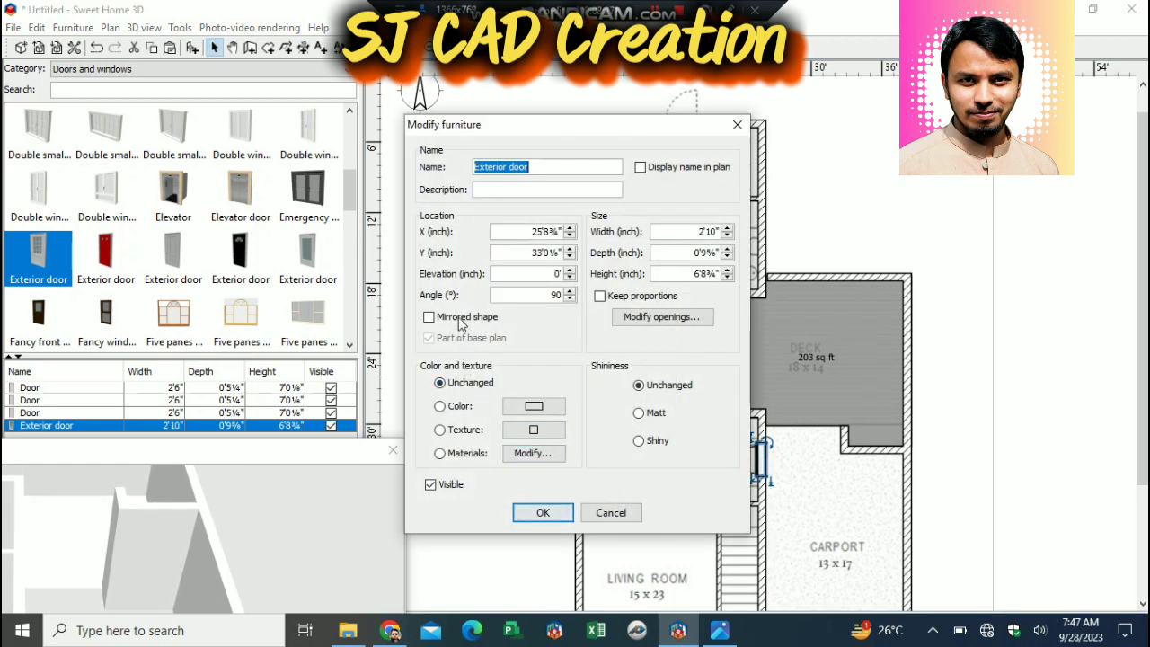
{"action": "left_click", "coordinate": [430, 316]}
{"action": "left_click", "coordinate": [531, 502]}
{"action": "scroll", "coordinate": [807, 420], "scroll_direction": "down", "scroll_amount": 3}
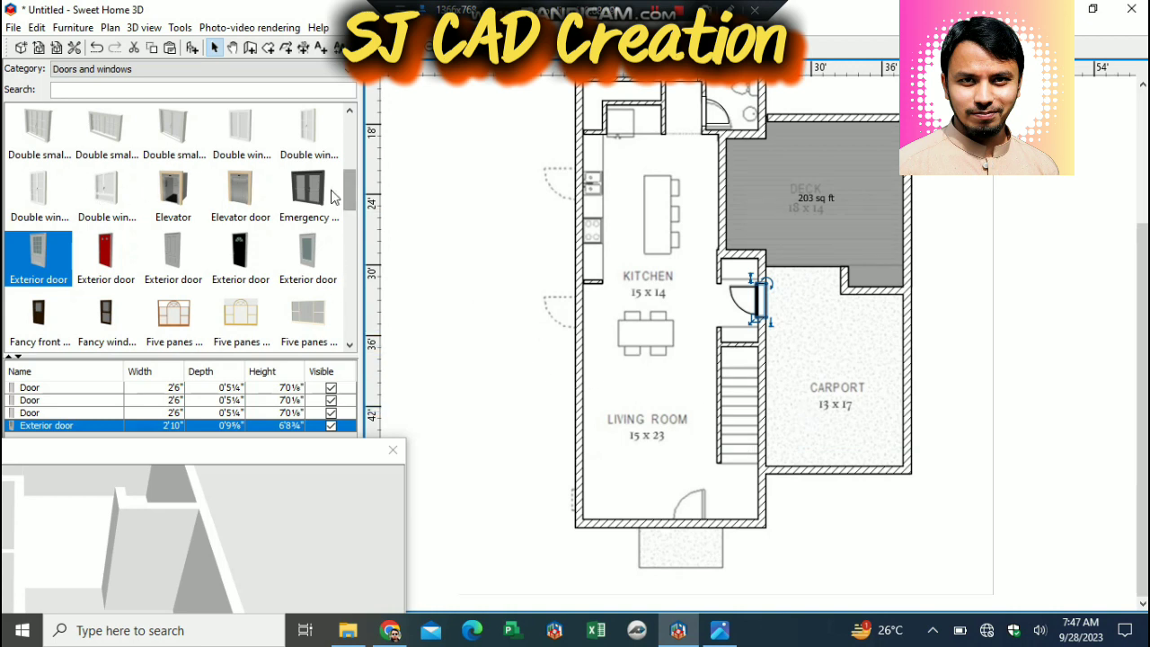
Place the black exterior door in the living room's south wall, flip its swing, and resize it over the plan's door symbol.
{"action": "left_click_drag", "start_coordinate": [349, 194], "coordinate": [360, 159]}
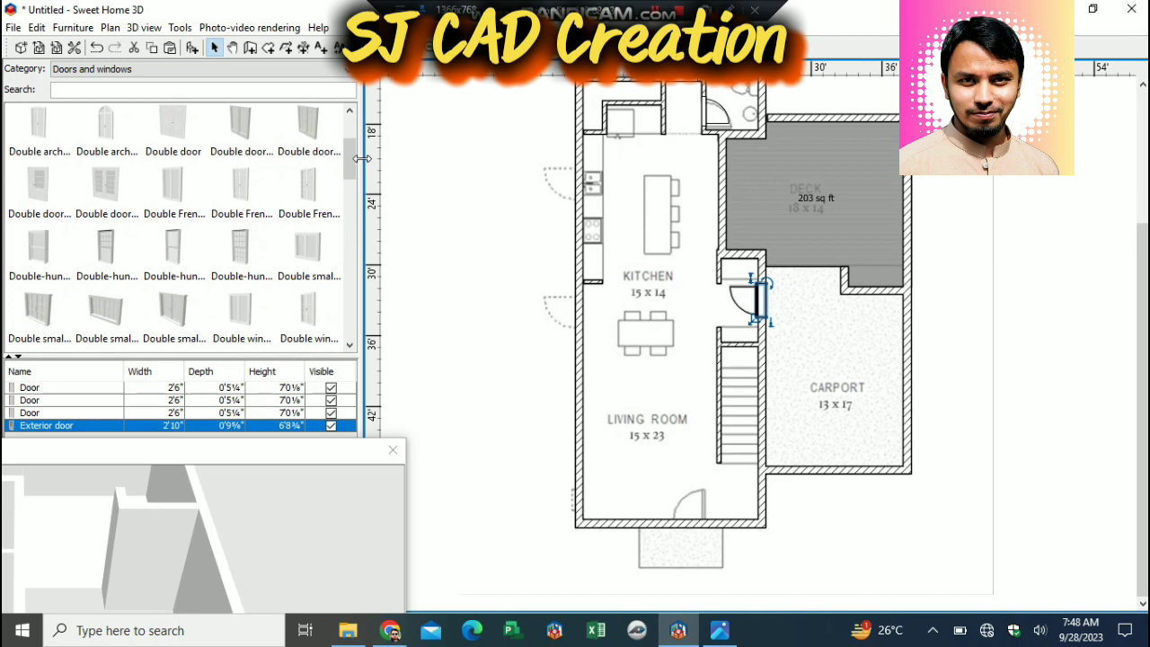
{"action": "left_click_drag", "start_coordinate": [351, 173], "coordinate": [325, 219]}
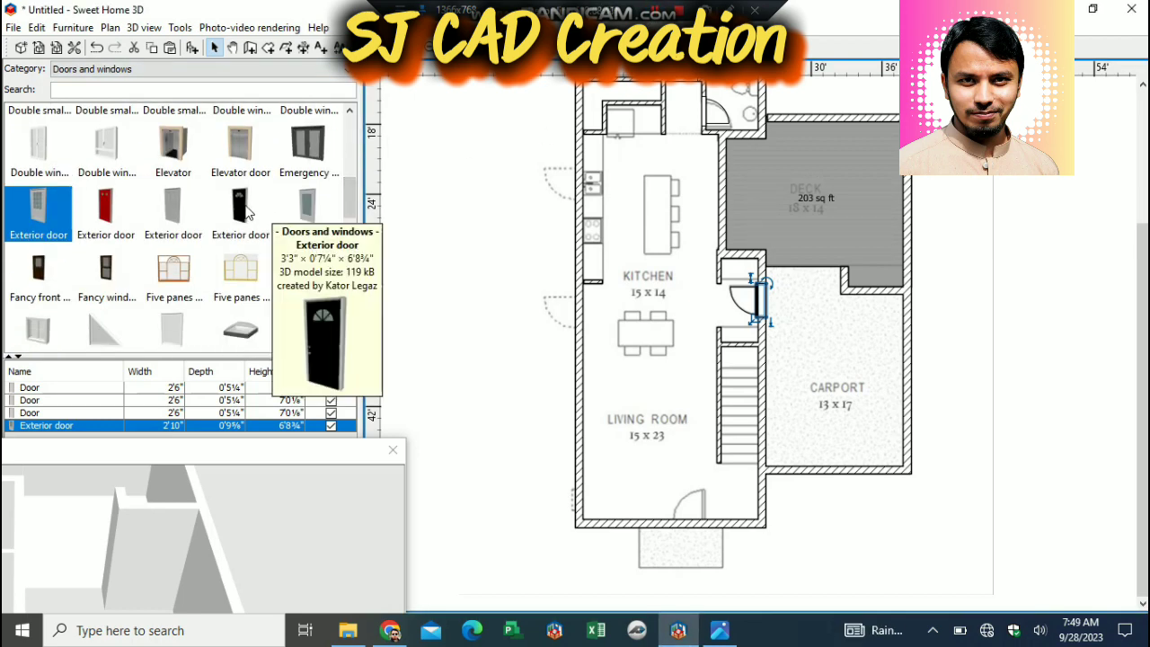
{"action": "left_click_drag", "start_coordinate": [240, 208], "coordinate": [656, 513]}
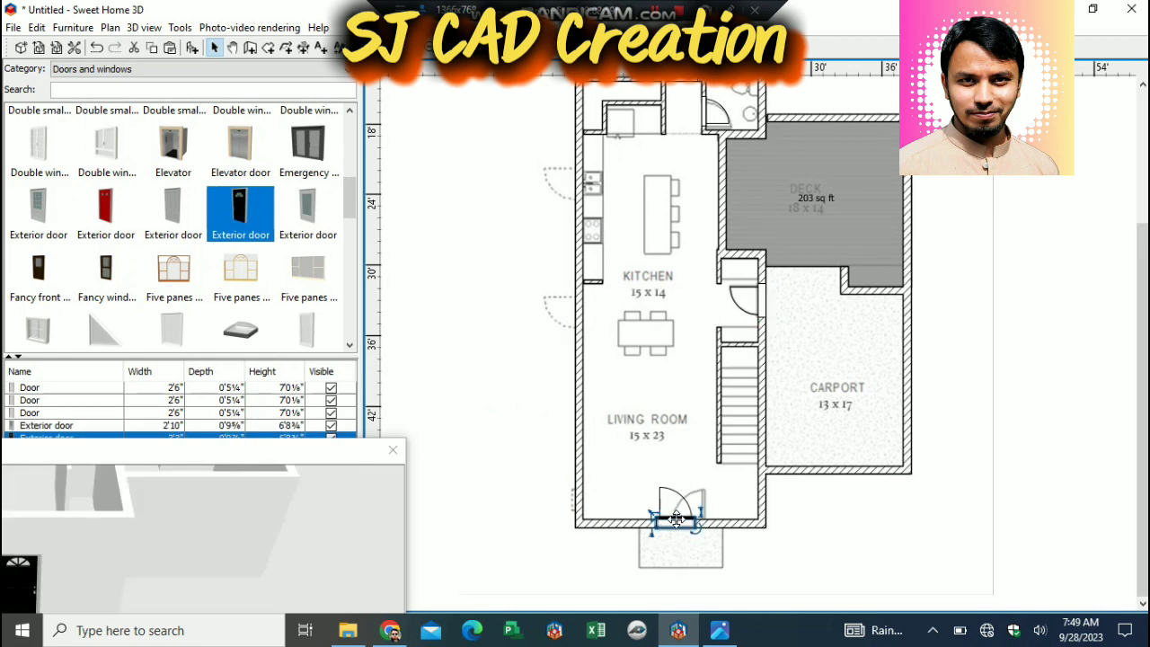
{"action": "double_click", "coordinate": [665, 515]}
{"action": "left_click", "coordinate": [543, 512]}
{"action": "left_click_drag", "start_coordinate": [652, 514], "coordinate": [645, 516]}
{"action": "left_click_drag", "start_coordinate": [661, 524], "coordinate": [667, 521]}
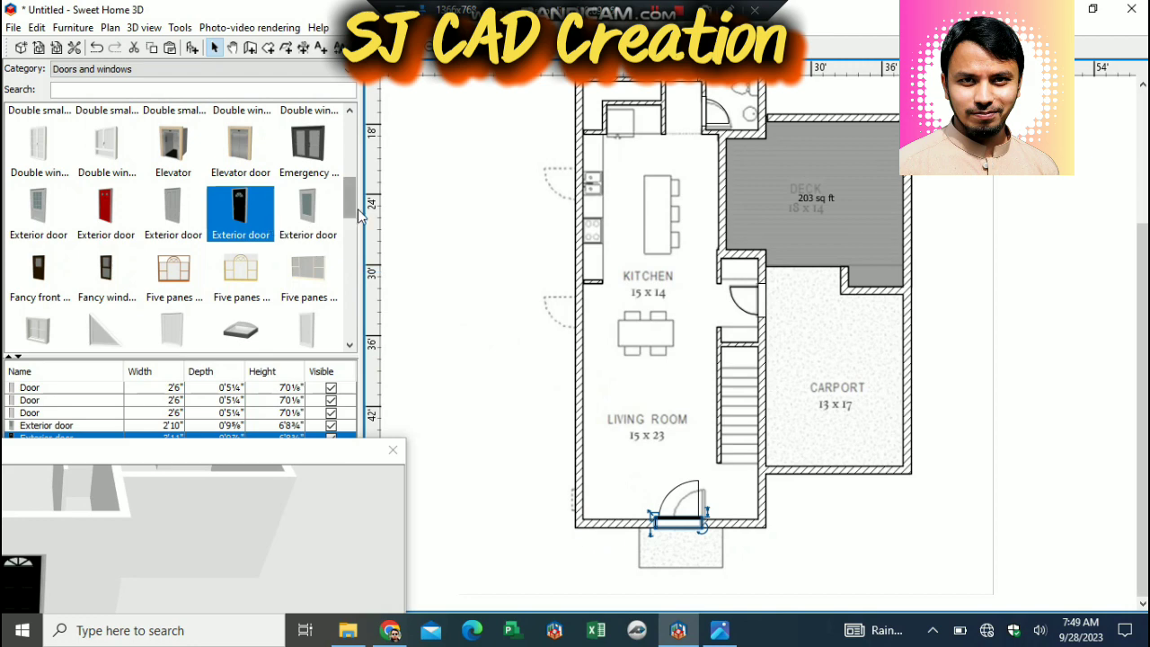
Place a wooden double-leaf garage door across the carport's south wall.
{"action": "left_click_drag", "start_coordinate": [352, 207], "coordinate": [371, 253]}
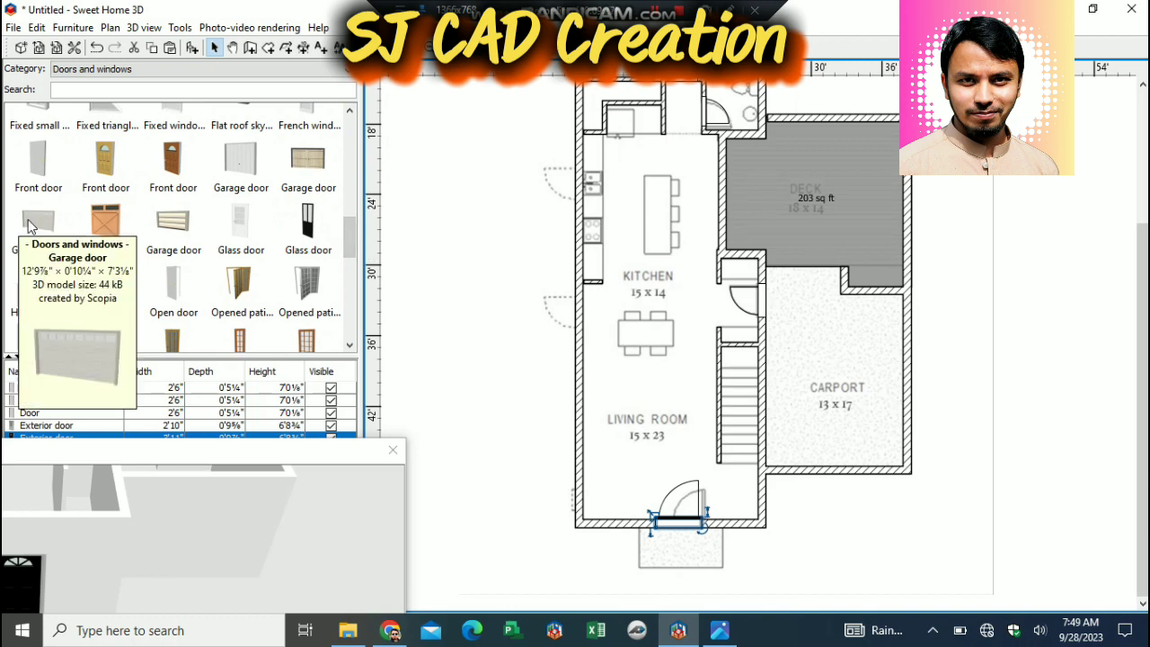
{"action": "left_click_drag", "start_coordinate": [308, 162], "coordinate": [800, 463]}
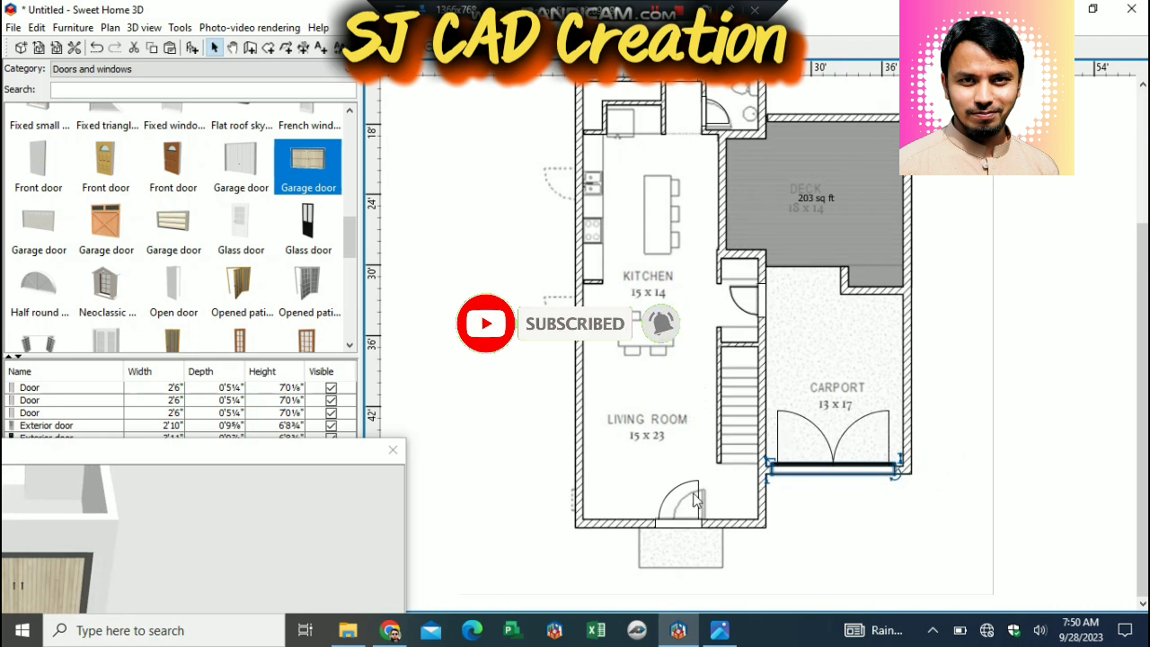
Place a "Double window 3 panes" in the west wall beside the dining table and give its Cage_in material the brown wood texture.
{"action": "left_click_drag", "start_coordinate": [350, 239], "coordinate": [568, 318]}
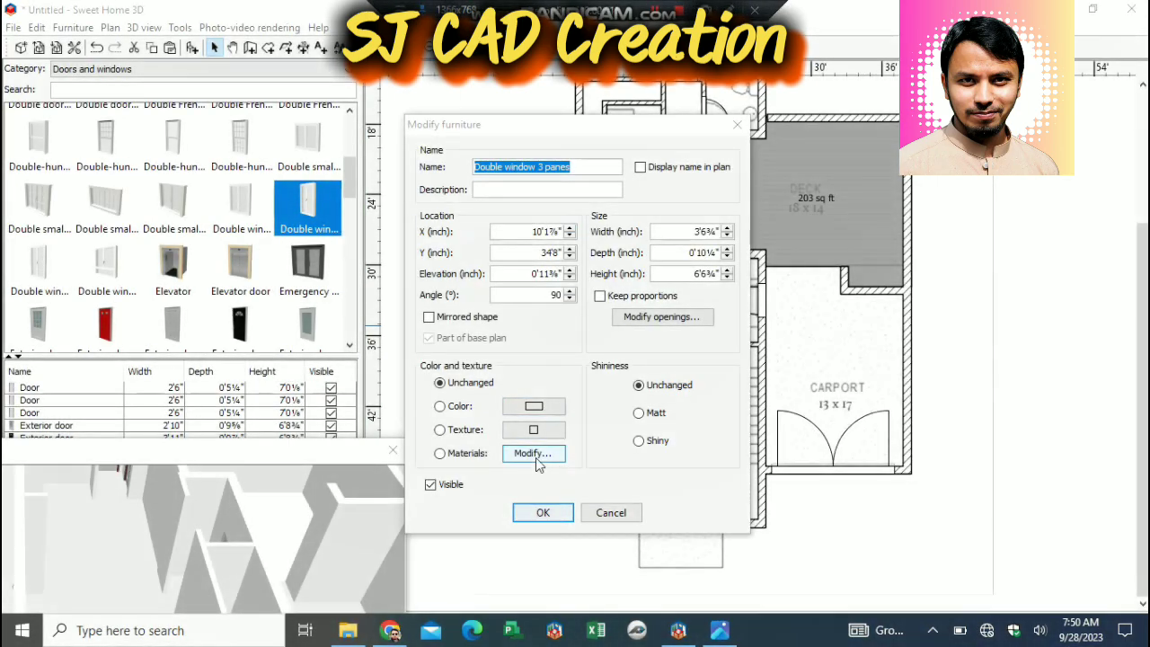
{"action": "left_click", "coordinate": [535, 458]}
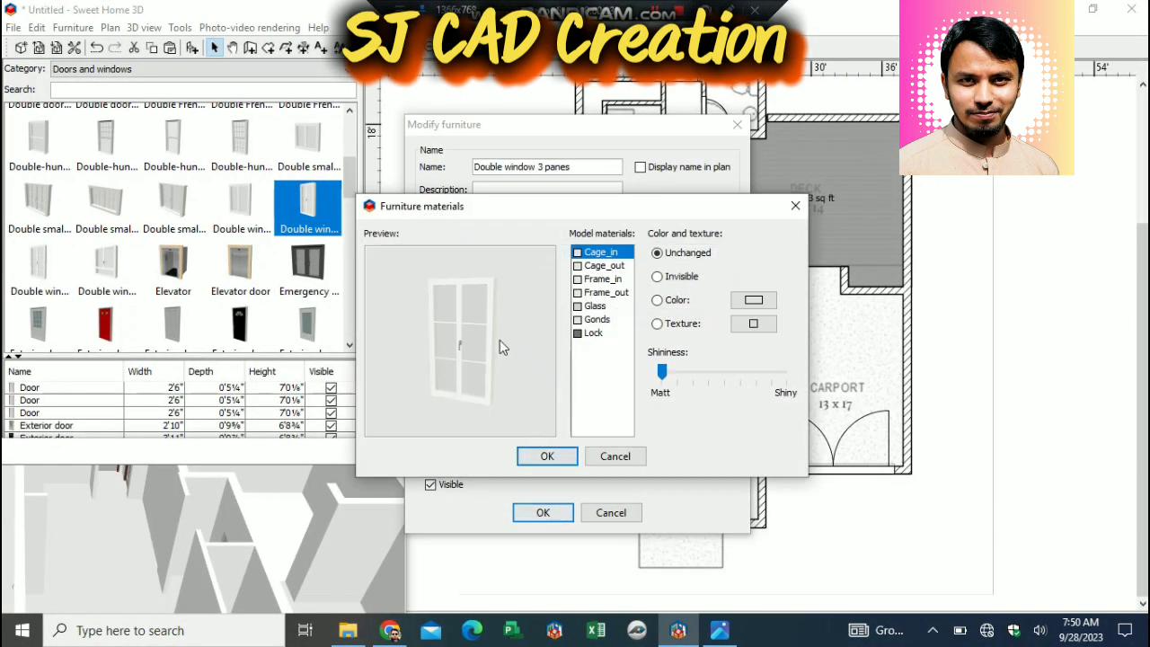
{"action": "left_click", "coordinate": [753, 322]}
{"action": "left_click", "coordinate": [555, 488]}
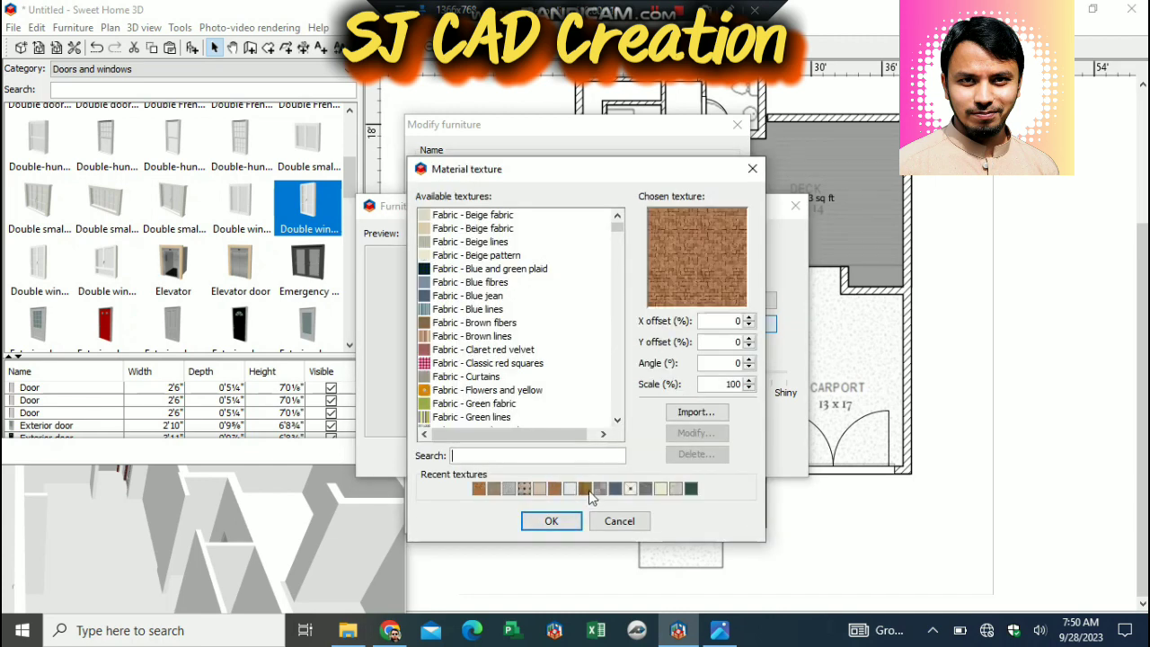
{"action": "left_click", "coordinate": [585, 488]}
{"action": "left_click", "coordinate": [479, 488]}
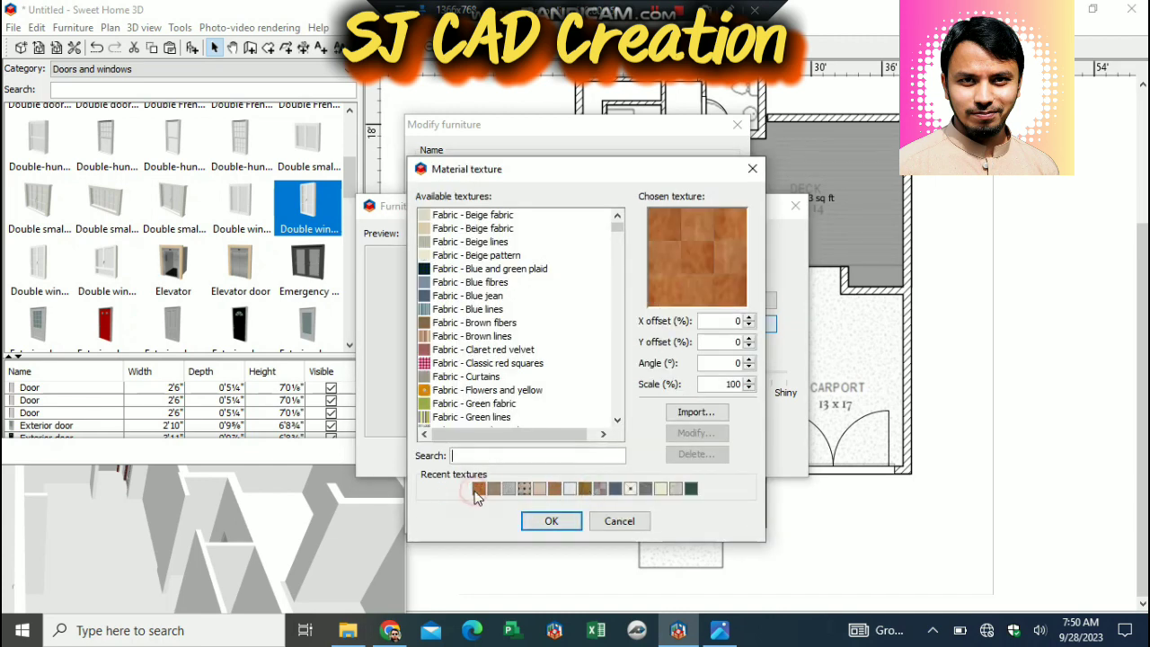
{"action": "left_click", "coordinate": [585, 488]}
{"action": "left_click", "coordinate": [551, 521]}
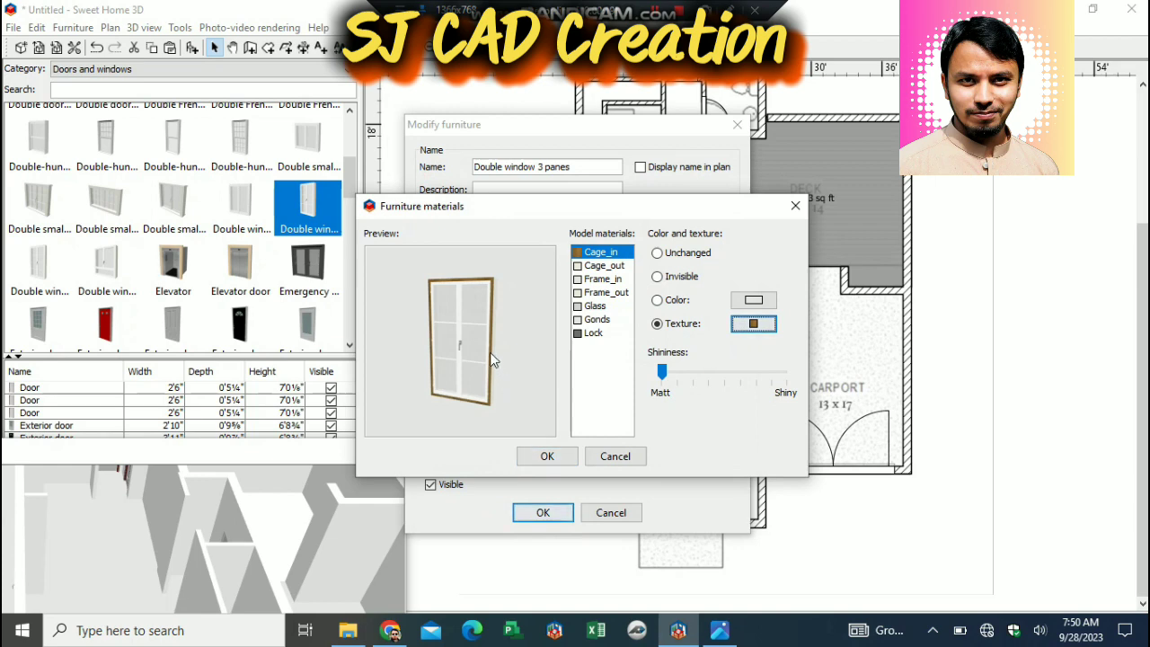
Apply the same brown wood texture to the window's Frame_in material.
{"action": "left_click", "coordinate": [458, 286]}
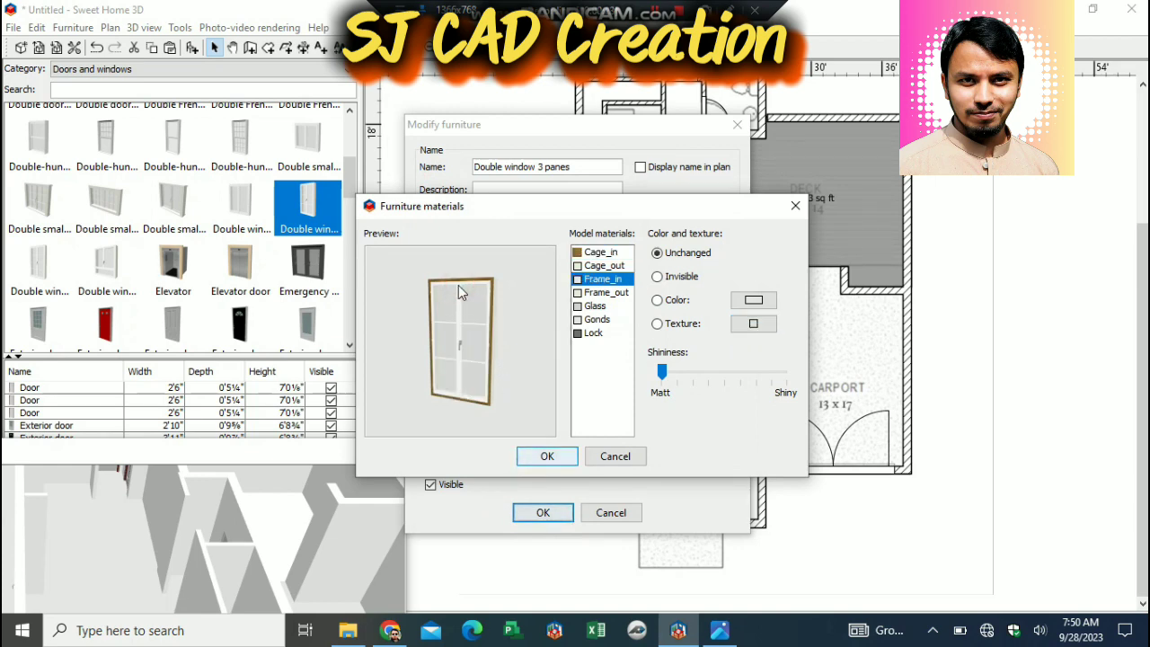
{"action": "left_click", "coordinate": [752, 324]}
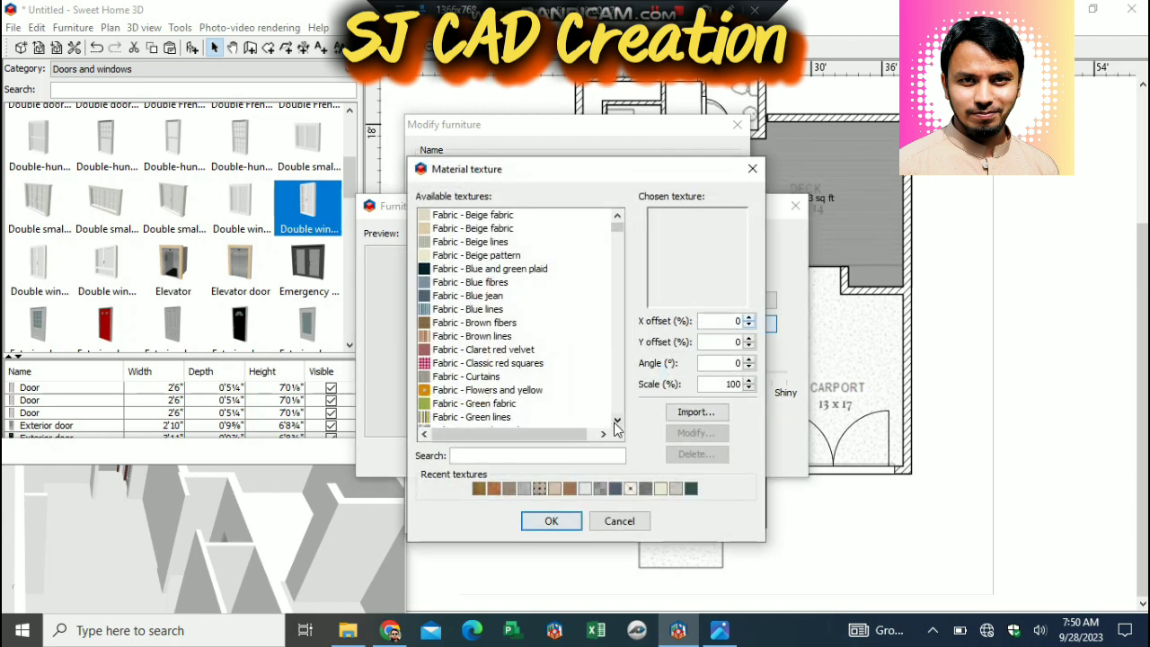
{"action": "left_click", "coordinate": [507, 492]}
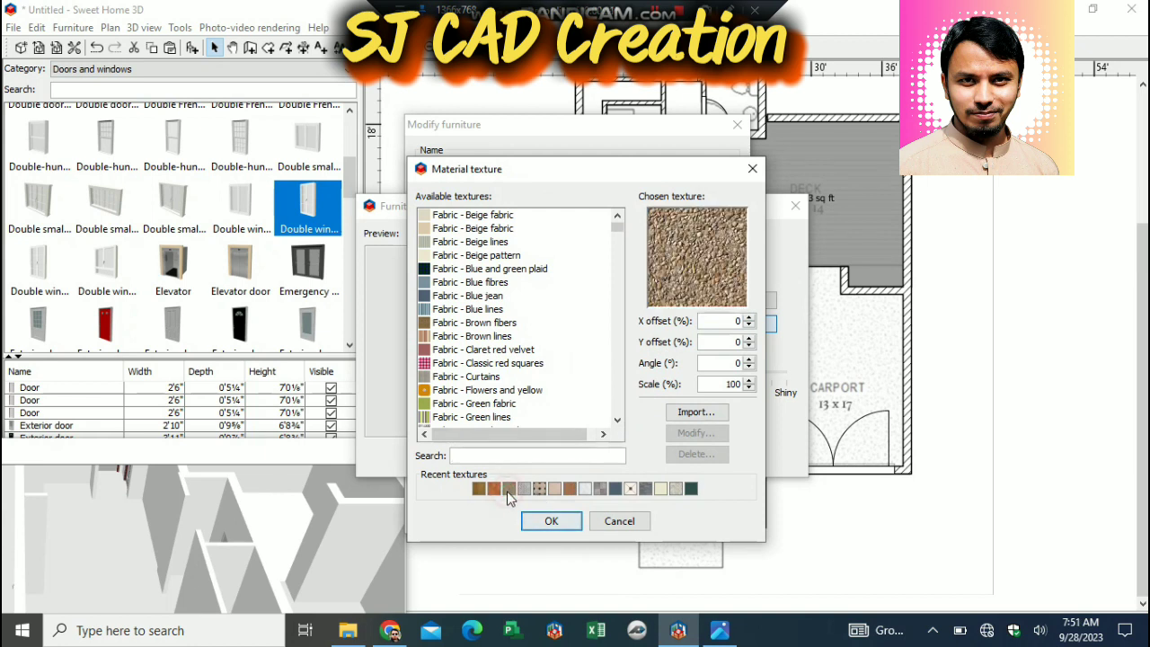
{"action": "left_click", "coordinate": [645, 490]}
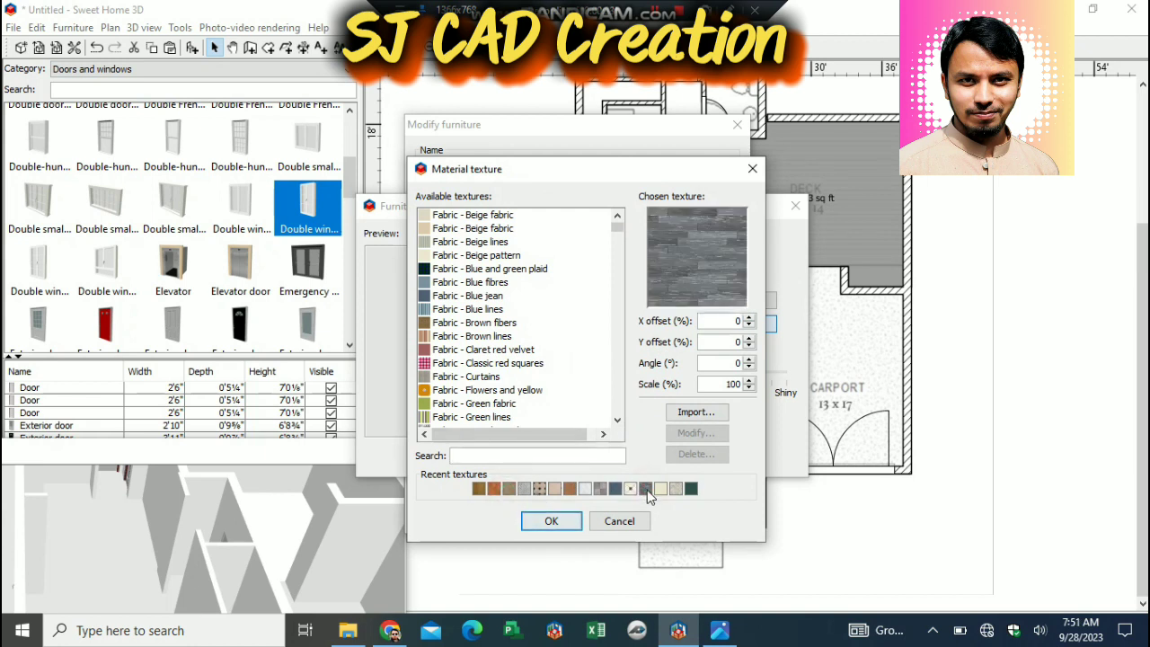
{"action": "left_click", "coordinate": [585, 487]}
{"action": "left_click", "coordinate": [479, 488]}
{"action": "left_click", "coordinate": [551, 521]}
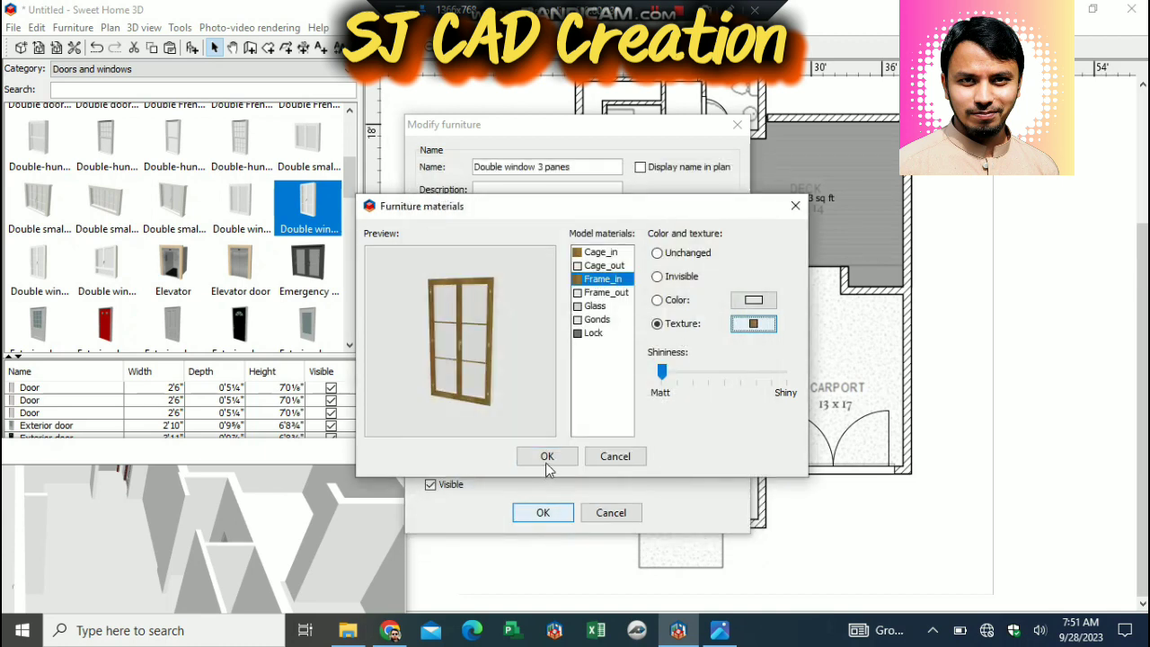
Apply the brown wood texture to the window's Cage_out material and accept the window's changes.
{"action": "left_click_drag", "start_coordinate": [487, 377], "coordinate": [419, 372]}
{"action": "left_click", "coordinate": [440, 371]}
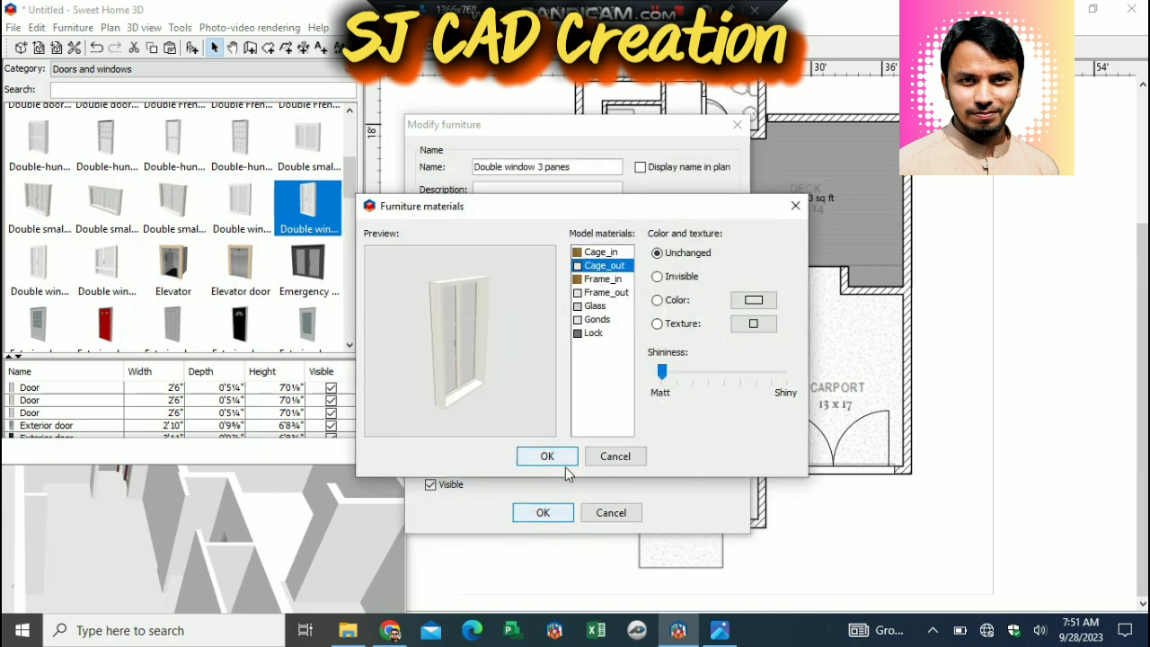
{"action": "left_click", "coordinate": [752, 323]}
{"action": "left_click", "coordinate": [479, 488]}
{"action": "left_click", "coordinate": [547, 521]}
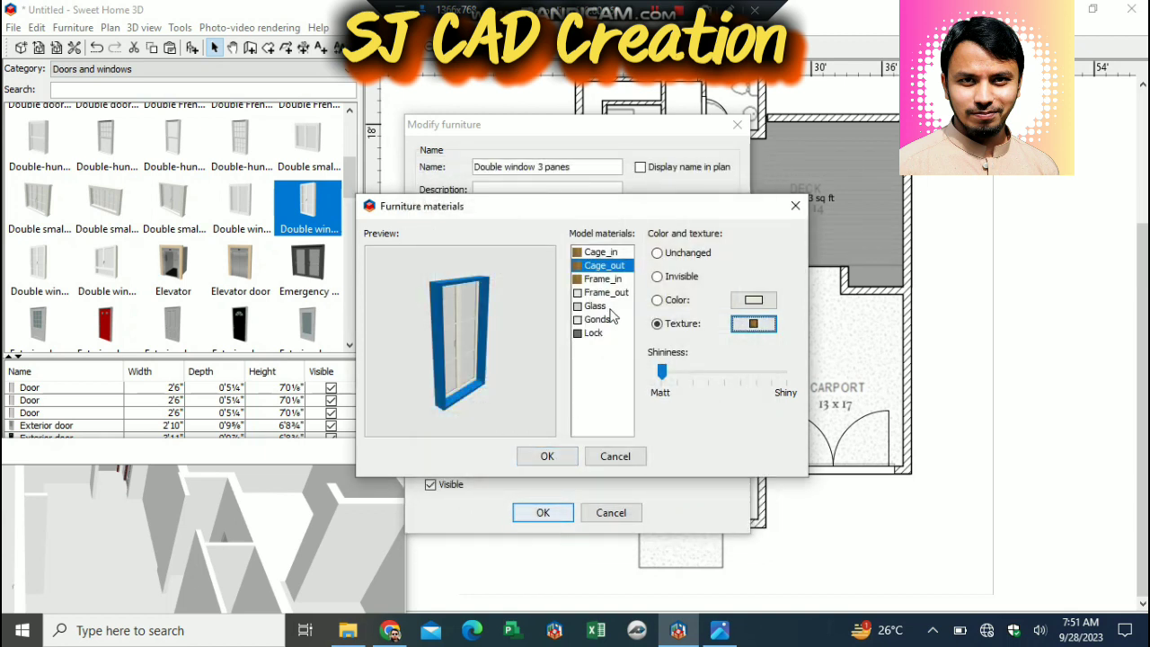
{"action": "left_click", "coordinate": [611, 295]}
{"action": "left_click", "coordinate": [606, 309]}
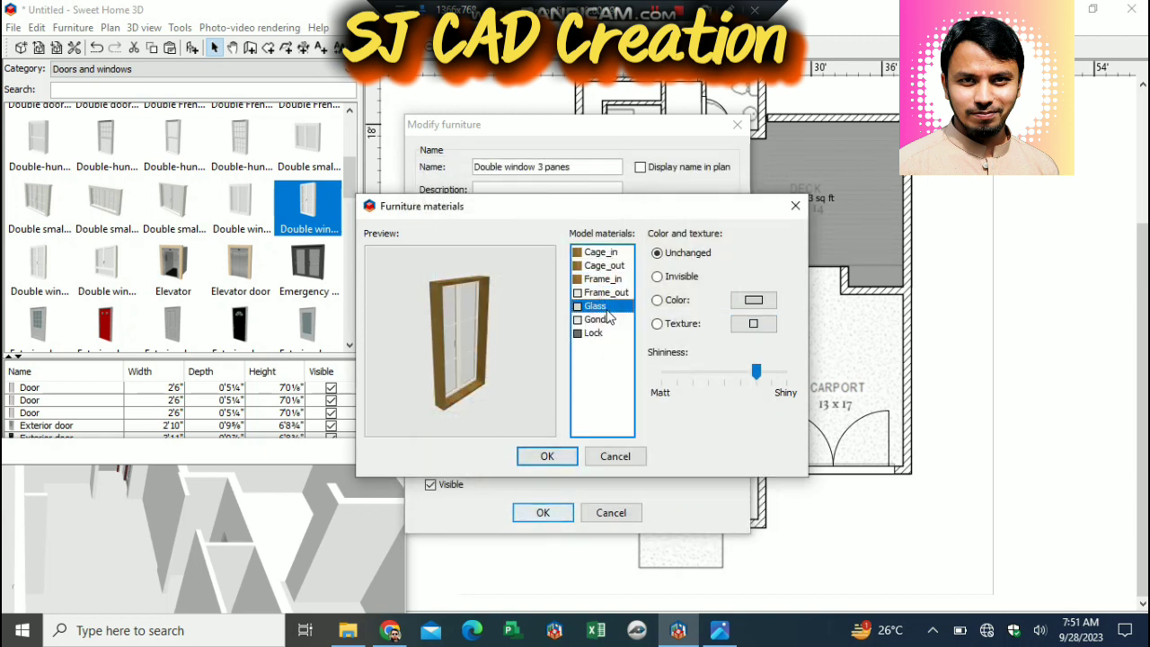
{"action": "left_click", "coordinate": [609, 319]}
{"action": "left_click", "coordinate": [609, 334]}
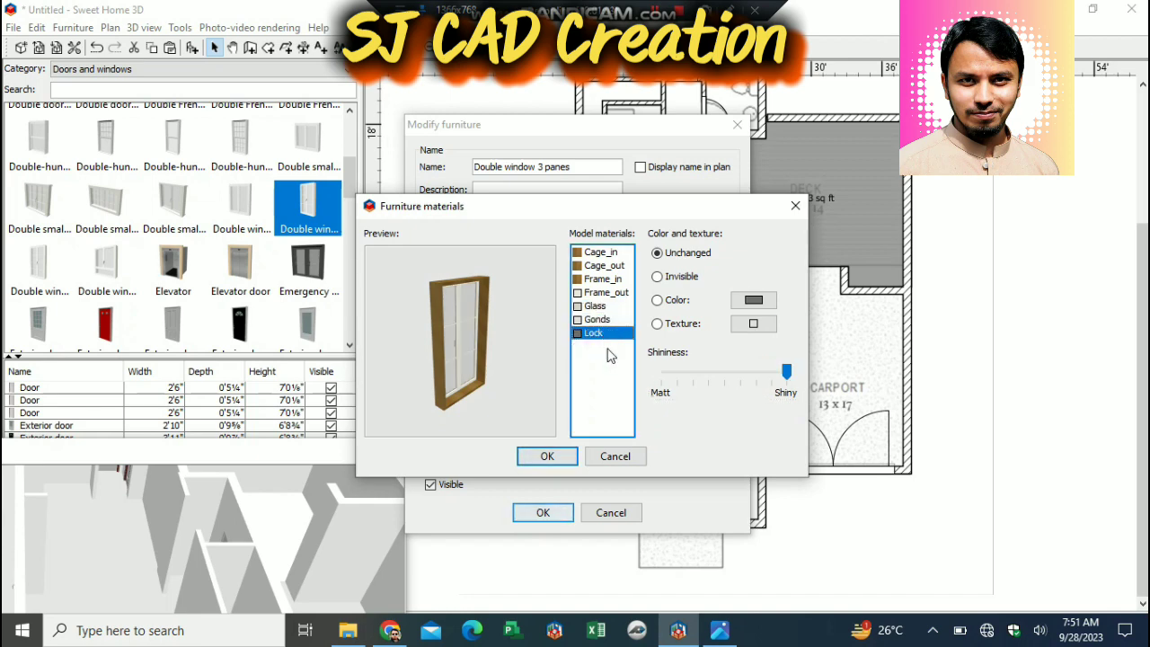
{"action": "left_click", "coordinate": [551, 456]}
{"action": "left_click", "coordinate": [550, 512]}
Rotate the 3D view to examine the textured window from outside the west wall.
{"action": "left_click_drag", "start_coordinate": [311, 448], "coordinate": [550, 227]}
{"action": "left_click", "coordinate": [194, 409]}
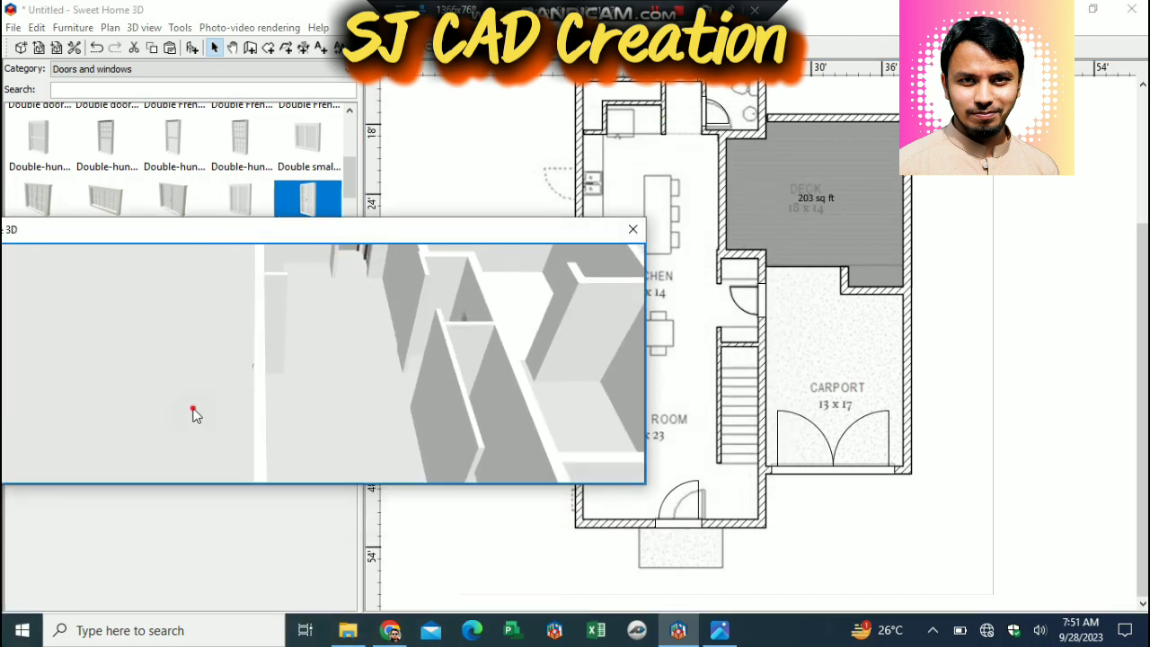
{"action": "left_click_drag", "start_coordinate": [194, 413], "coordinate": [405, 297]}
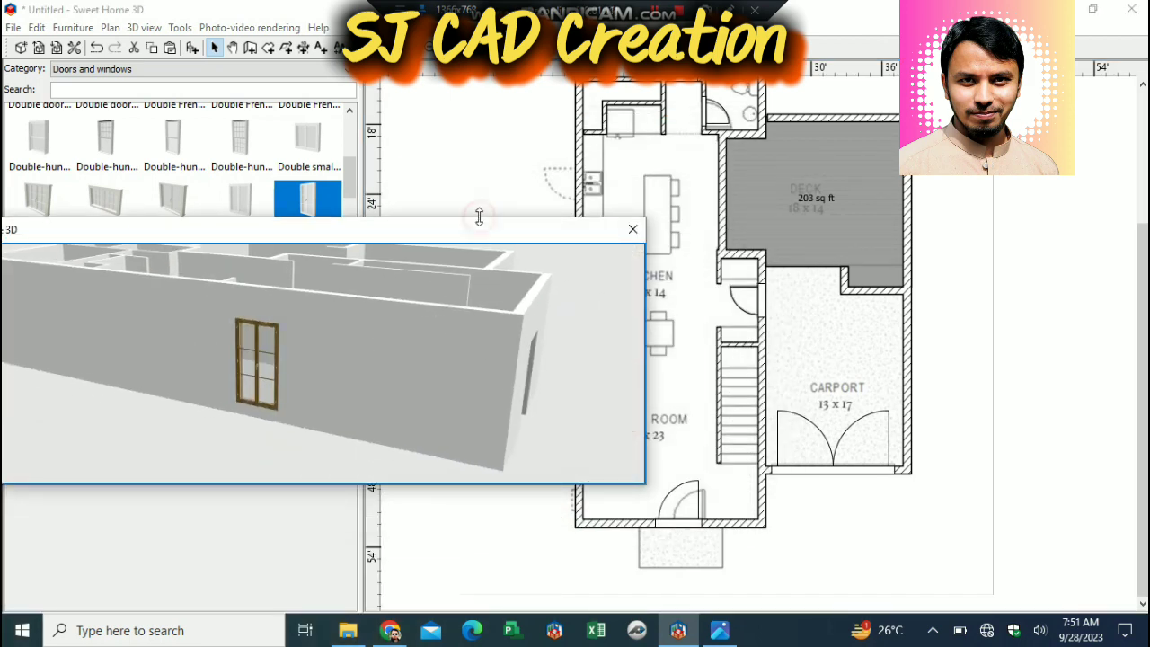
{"action": "left_click_drag", "start_coordinate": [479, 218], "coordinate": [354, 209]}
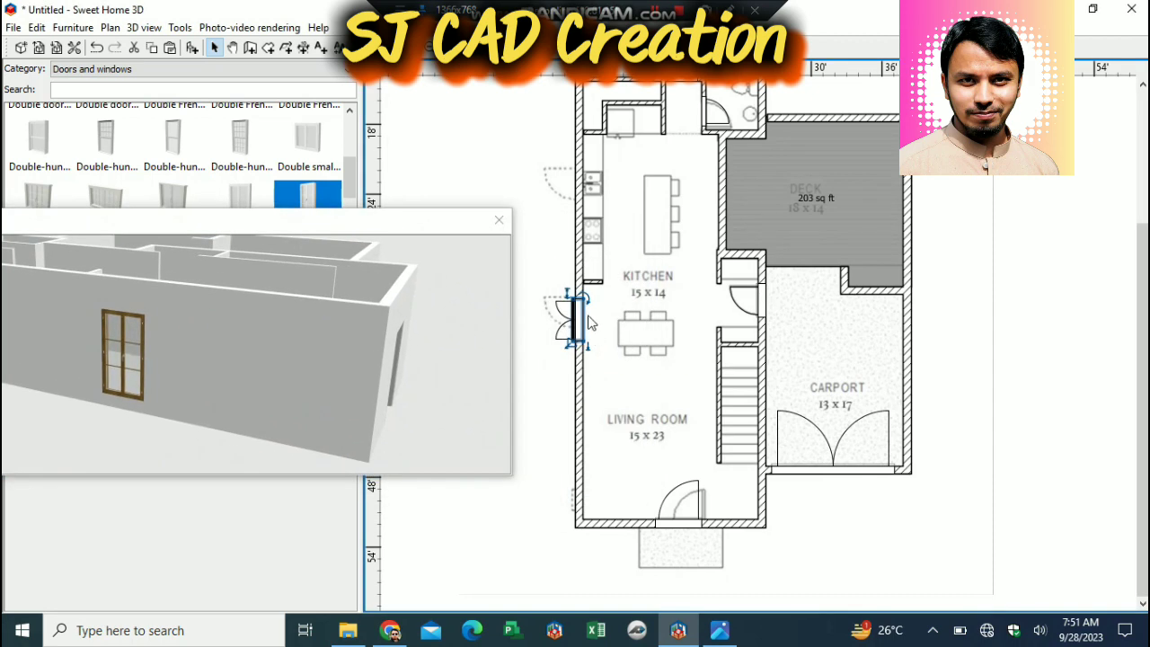
Enlarge the window beside the dining table to 4'2" wide and place a copy in the living room's west wall near the south corner.
{"action": "left_click_drag", "start_coordinate": [572, 295], "coordinate": [577, 287]}
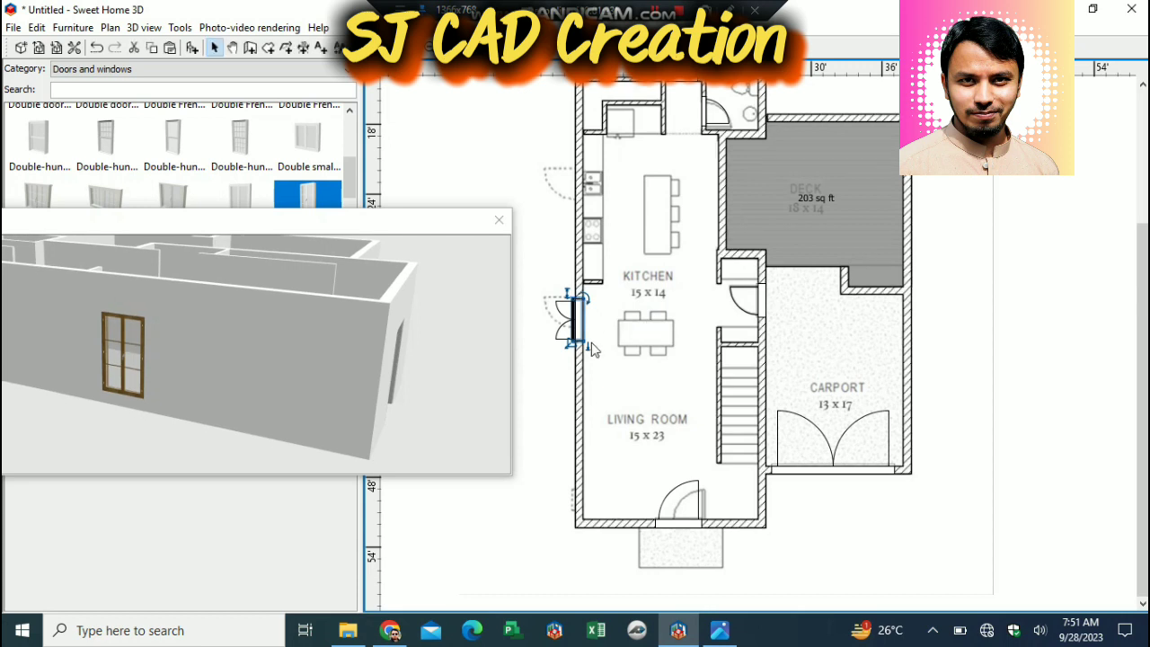
{"action": "left_click_drag", "start_coordinate": [584, 342], "coordinate": [577, 476]}
{"action": "key", "text": "ctrl+c"}
{"action": "key", "text": "ctrl+v"}
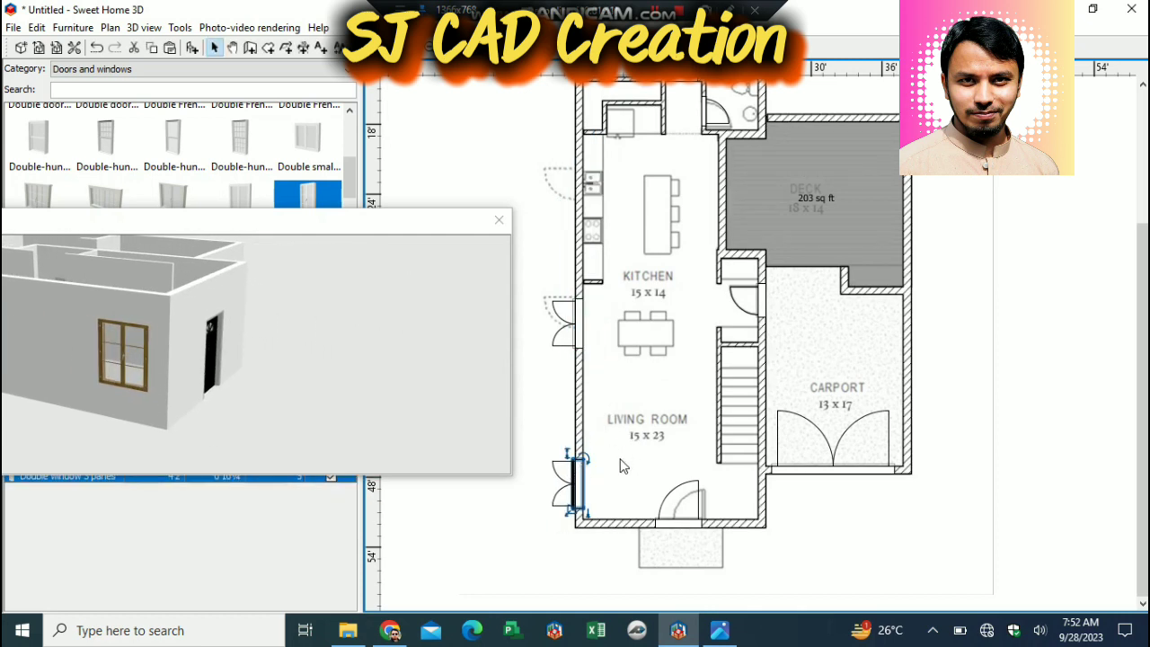
Place another window copy in the west wall behind the kitchen sink and resize it to 3'5" wide and 4'7" high.
{"action": "key", "text": "ctrl+v"}
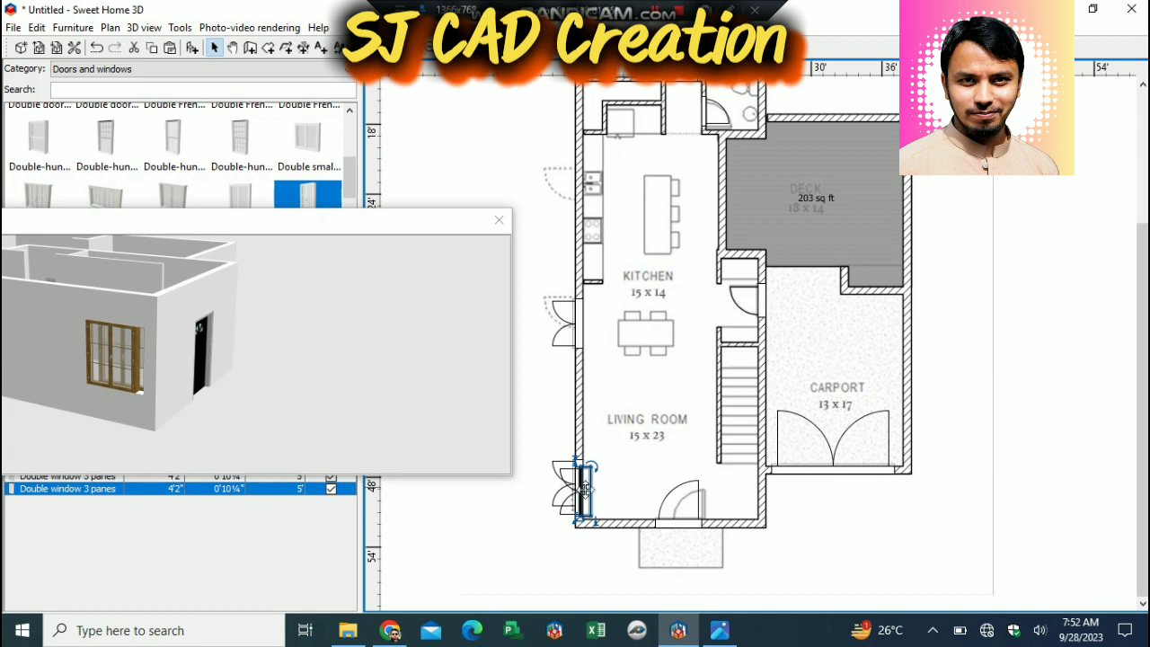
{"action": "left_click_drag", "start_coordinate": [584, 489], "coordinate": [571, 203]}
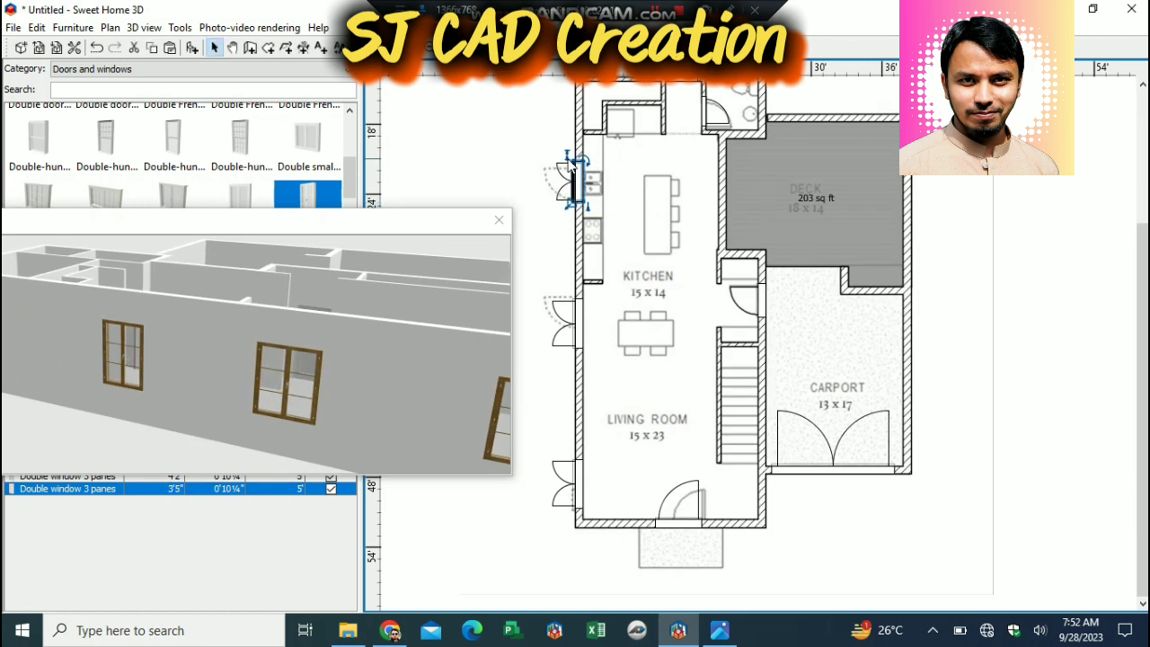
{"action": "left_click_drag", "start_coordinate": [569, 163], "coordinate": [584, 202]}
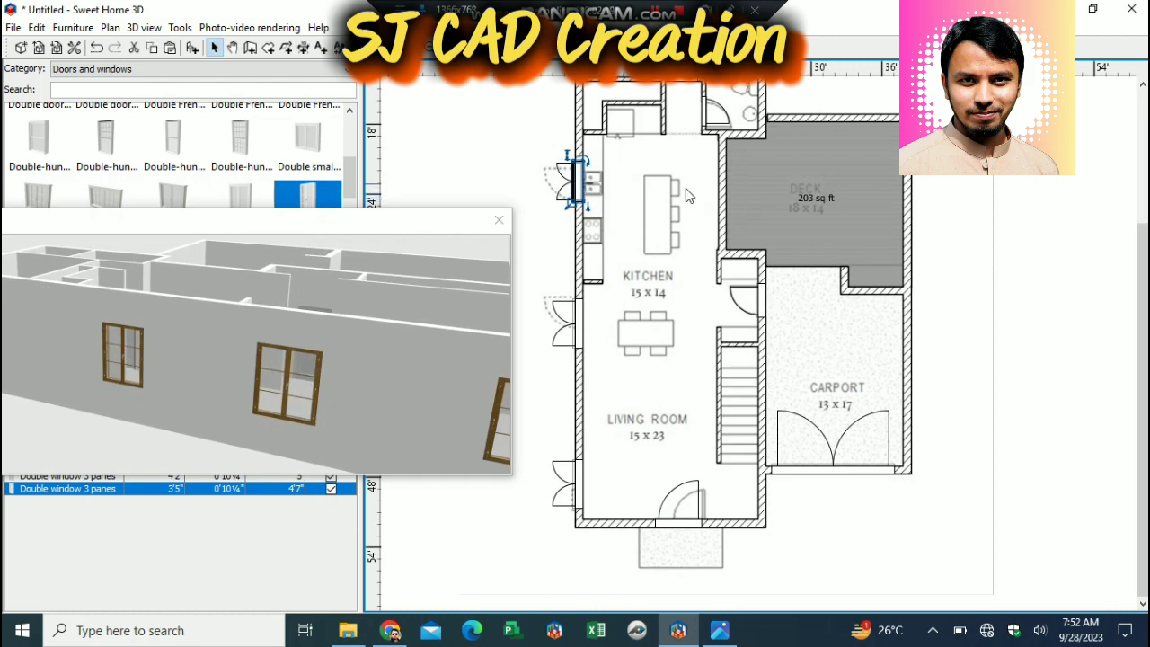
Place a copy of the 4'2" wide dining window in the north wall of Bedroom 1.
{"action": "scroll", "coordinate": [706, 186], "scroll_direction": "up", "scroll_amount": 3}
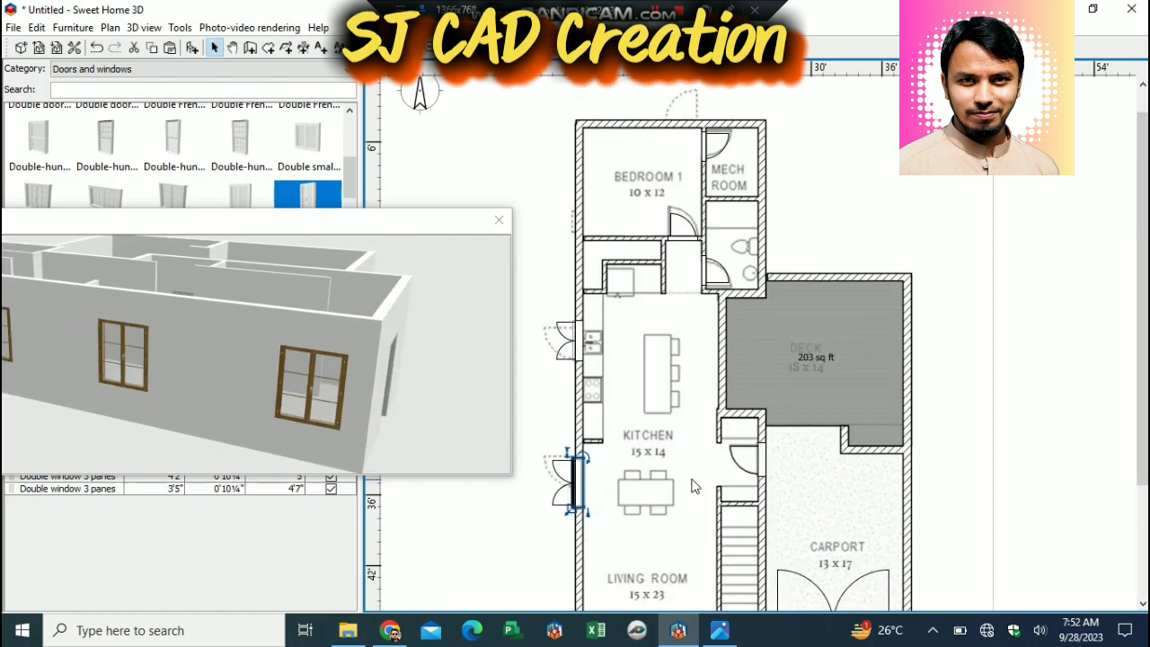
{"action": "key", "text": "ctrl+v"}
{"action": "left_click_drag", "start_coordinate": [584, 488], "coordinate": [672, 125]}
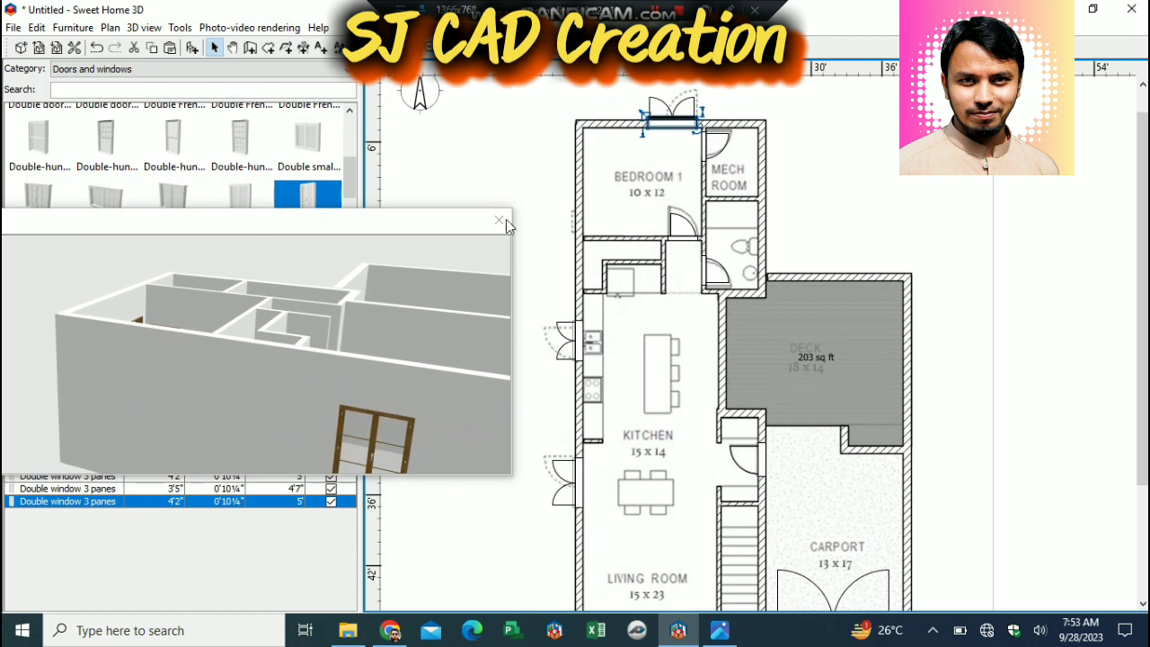
Browse the doors and windows catalogue for a door that suits the wall between the kitchen and the deck.
{"action": "left_click_drag", "start_coordinate": [506, 225], "coordinate": [316, 526]}
{"action": "scroll", "coordinate": [355, 205], "scroll_direction": "down", "scroll_amount": 5}
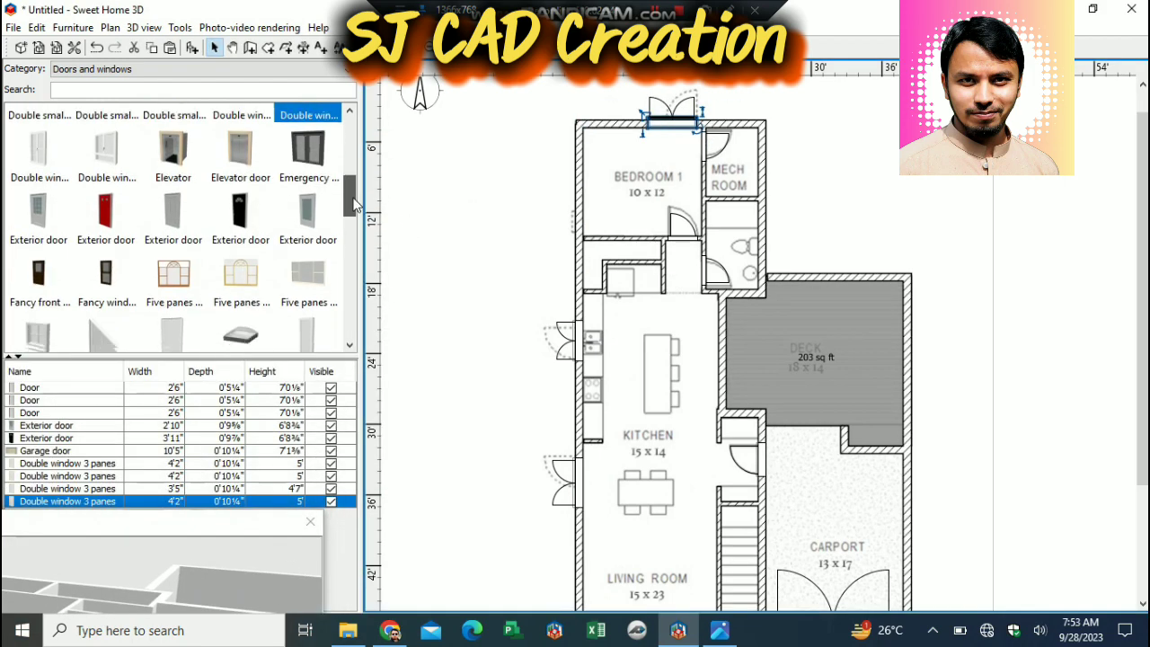
{"action": "left_click_drag", "start_coordinate": [355, 204], "coordinate": [354, 315]}
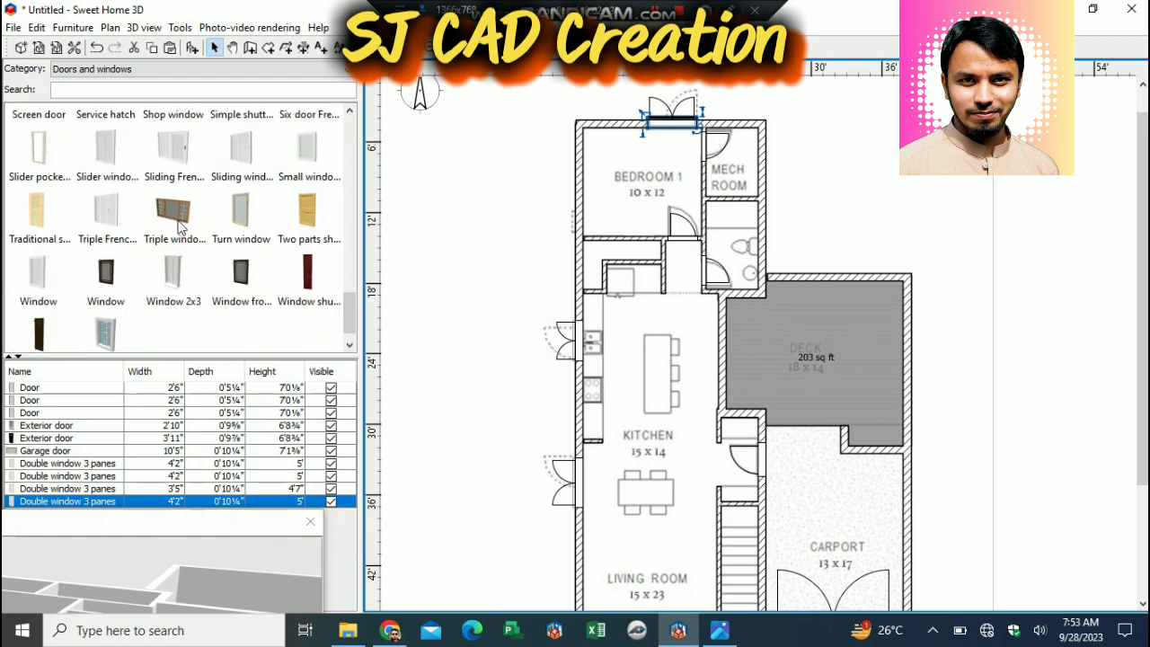
{"action": "mouse_move", "coordinate": [178, 227]}
{"action": "mouse_move", "coordinate": [108, 218]}
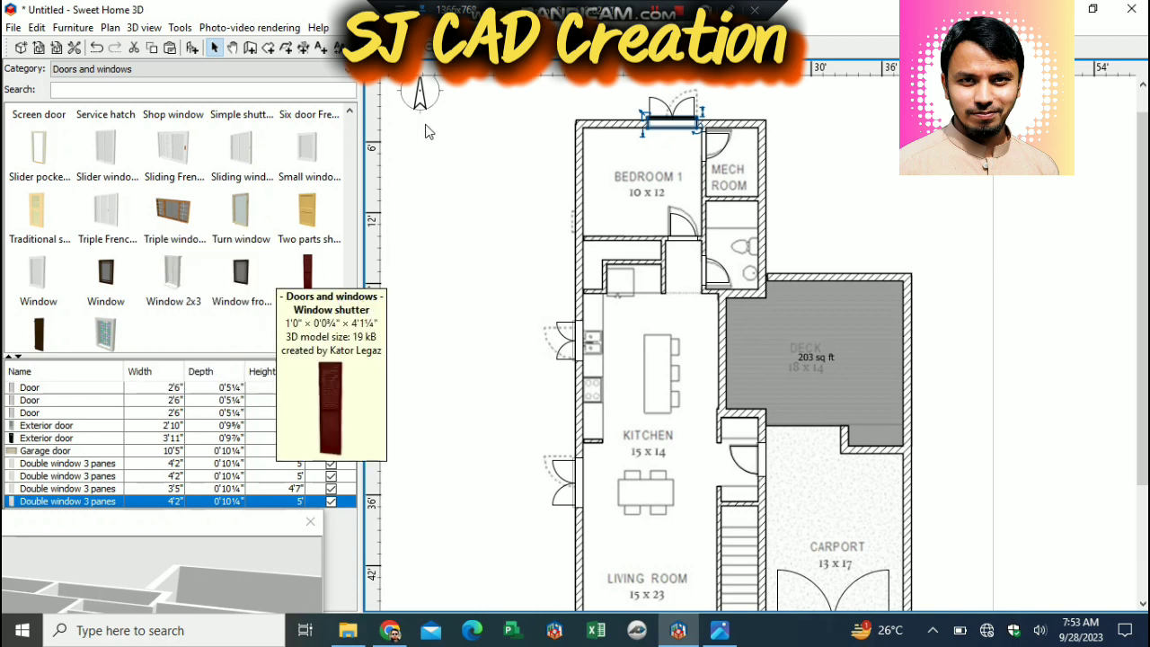
{"action": "scroll", "coordinate": [341, 292], "scroll_direction": "up", "scroll_amount": 2}
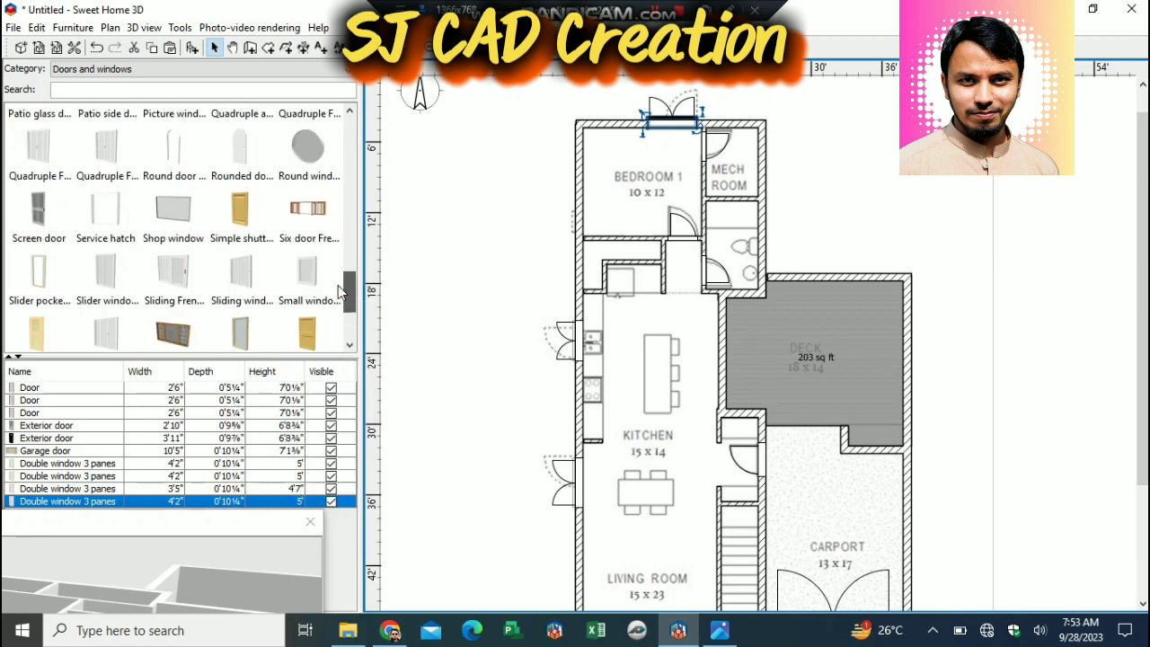
{"action": "scroll", "coordinate": [345, 270], "scroll_direction": "up", "scroll_amount": 3}
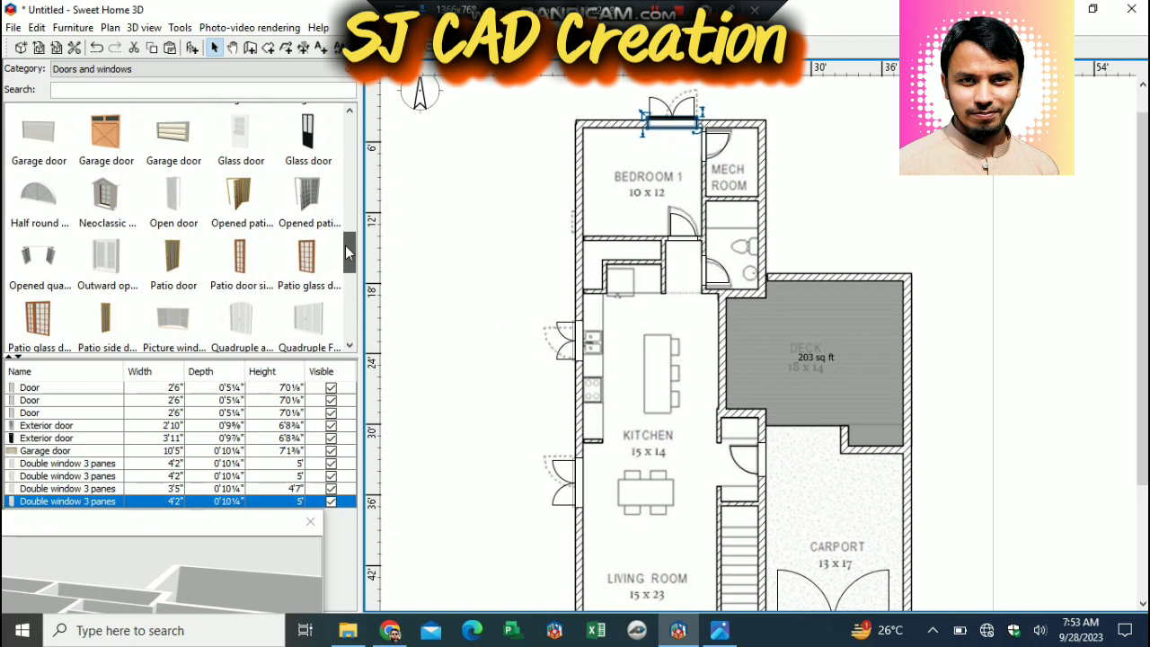
{"action": "scroll", "coordinate": [348, 252], "scroll_direction": "up", "scroll_amount": 4}
{"action": "scroll", "coordinate": [355, 252], "scroll_direction": "down", "scroll_amount": 4}
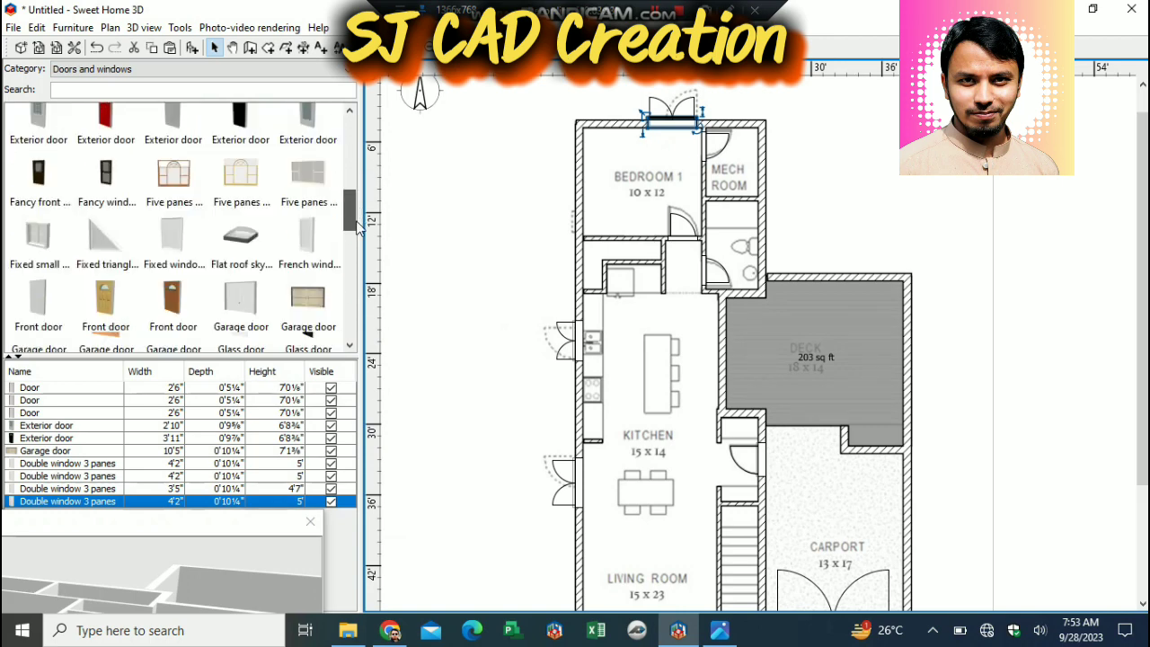
{"action": "scroll", "coordinate": [356, 252], "scroll_direction": "down", "scroll_amount": 4}
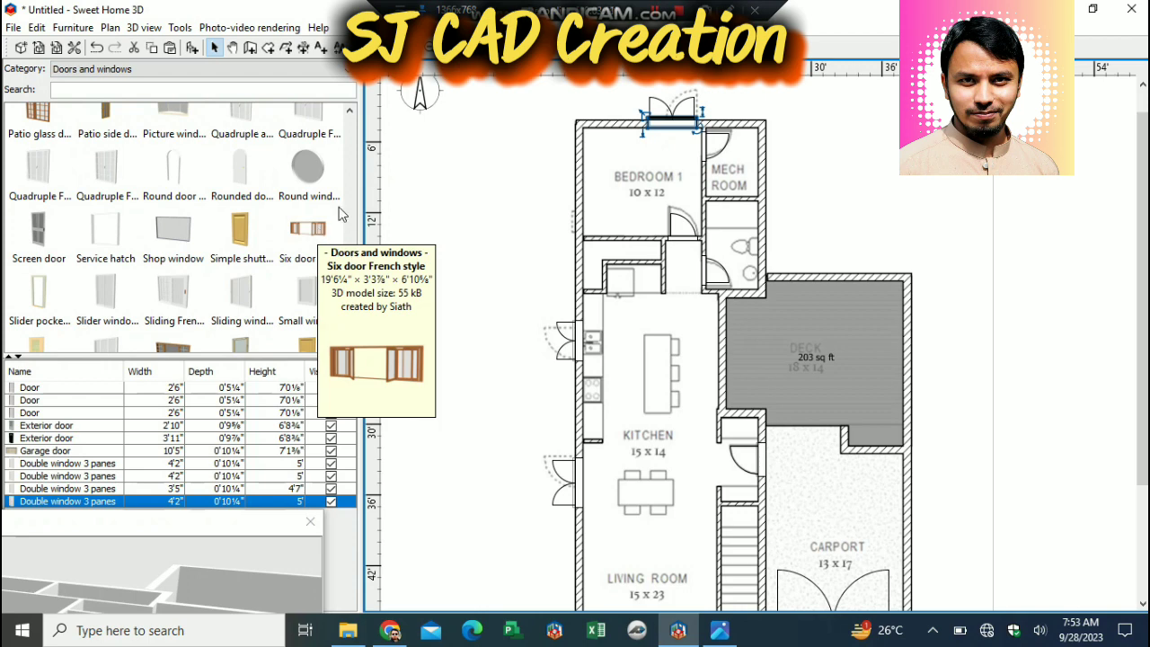
{"action": "scroll", "coordinate": [351, 259], "scroll_direction": "up", "scroll_amount": 3}
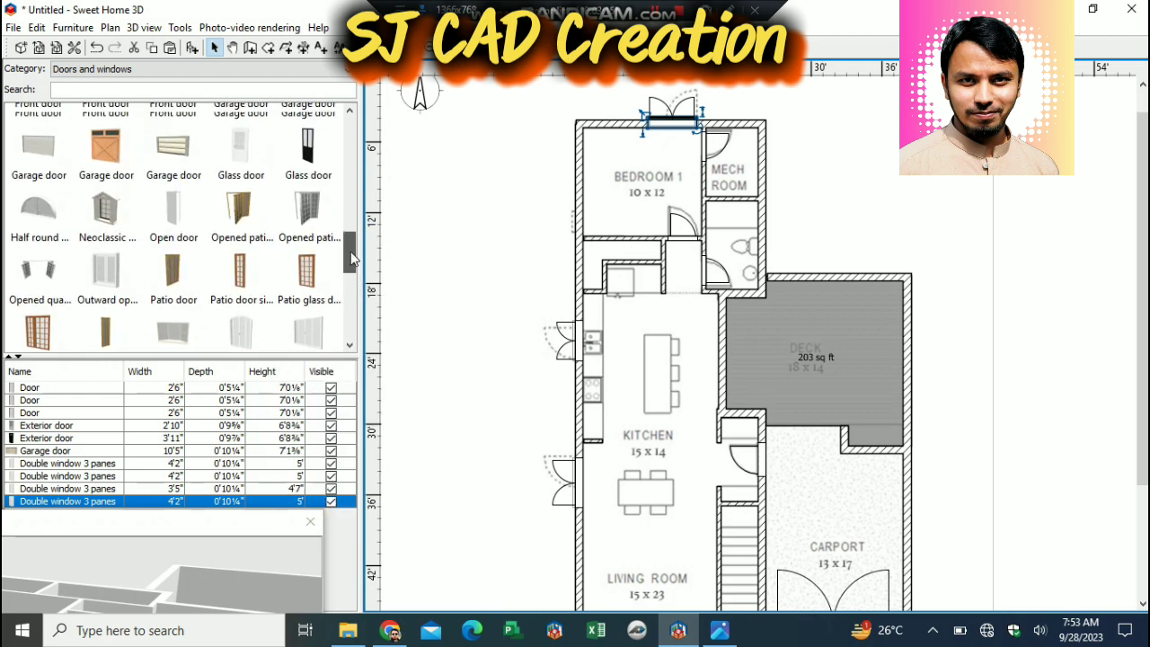
{"action": "scroll", "coordinate": [351, 259], "scroll_direction": "up", "scroll_amount": 1}
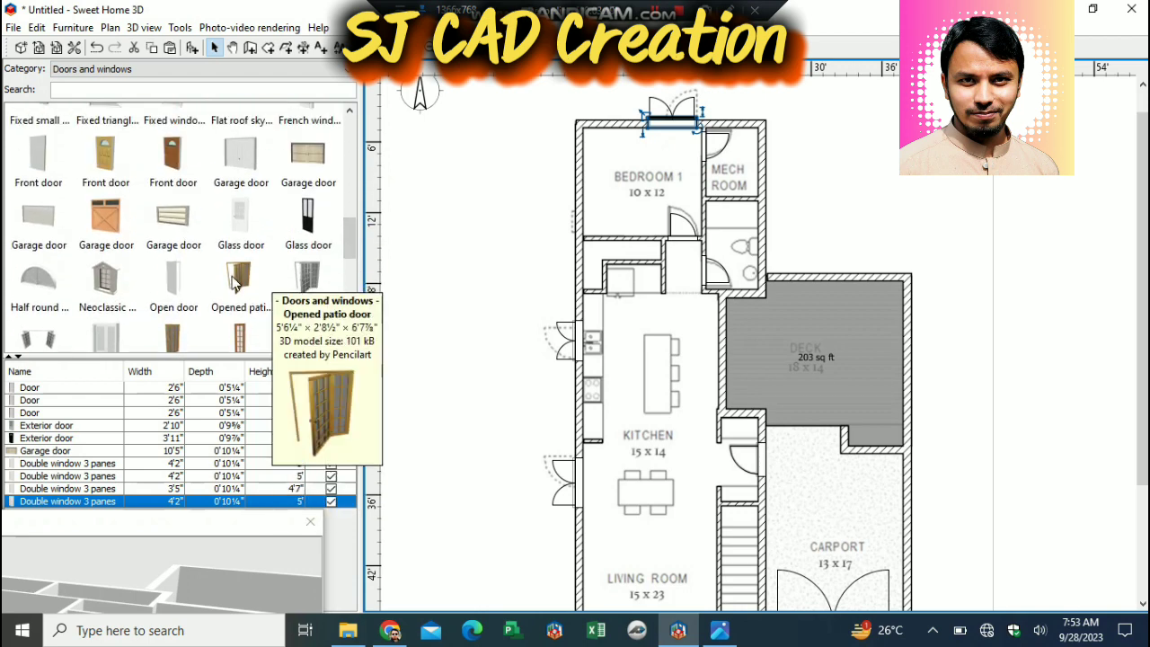
Try an "Opened patio door" in the wall between the kitchen and the deck and examine it in 3D.
{"action": "left_click_drag", "start_coordinate": [240, 279], "coordinate": [719, 312]}
{"action": "left_click_drag", "start_coordinate": [240, 522], "coordinate": [480, 231]}
{"action": "left_click_drag", "start_coordinate": [378, 422], "coordinate": [291, 417]}
{"action": "left_click_drag", "start_coordinate": [303, 423], "coordinate": [313, 415]}
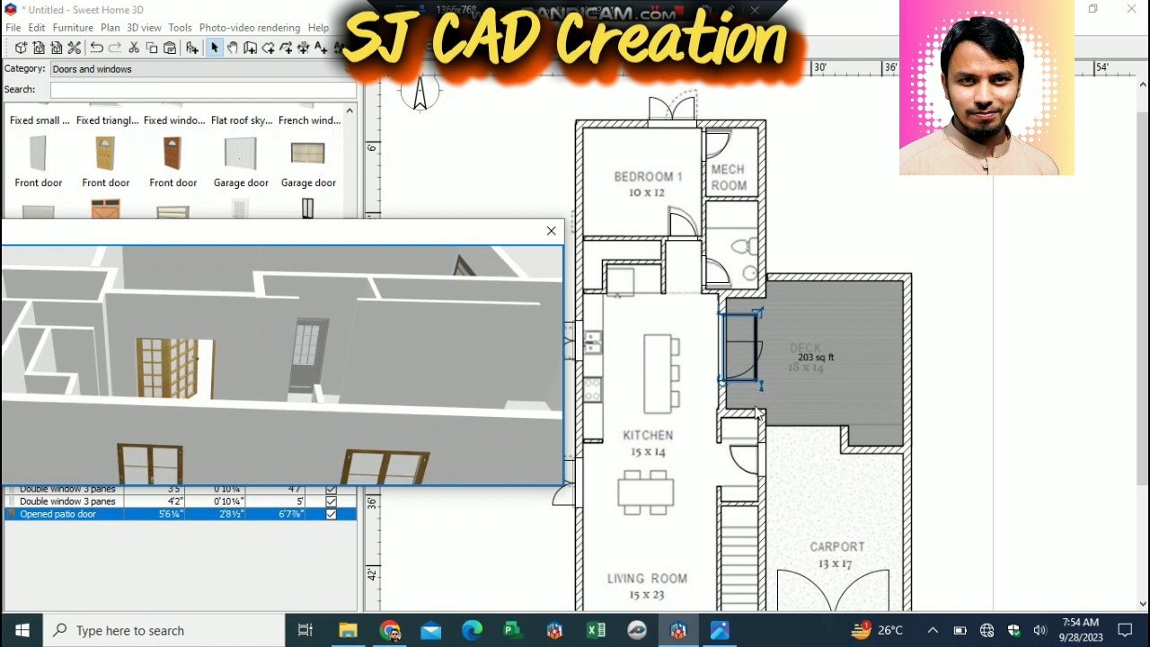
Try the patio door enlarged to 6'8" wide and repositioned along the wall, and delete it.
{"action": "left_click_drag", "start_coordinate": [758, 313], "coordinate": [735, 306]}
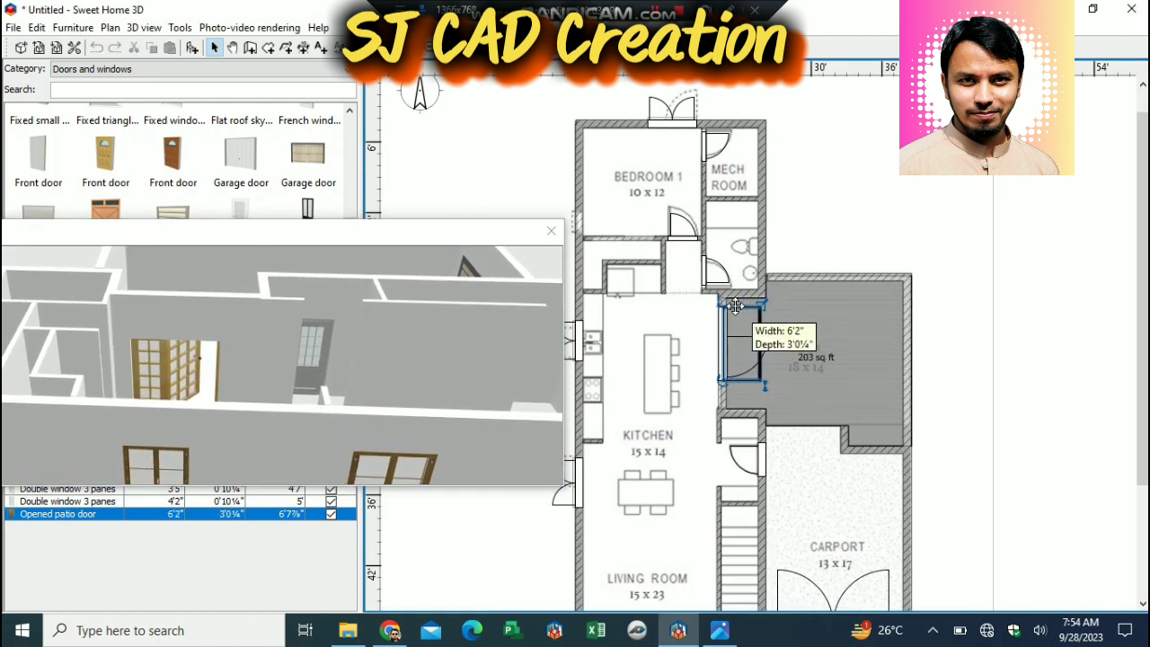
{"action": "left_click_drag", "start_coordinate": [737, 359], "coordinate": [743, 374]}
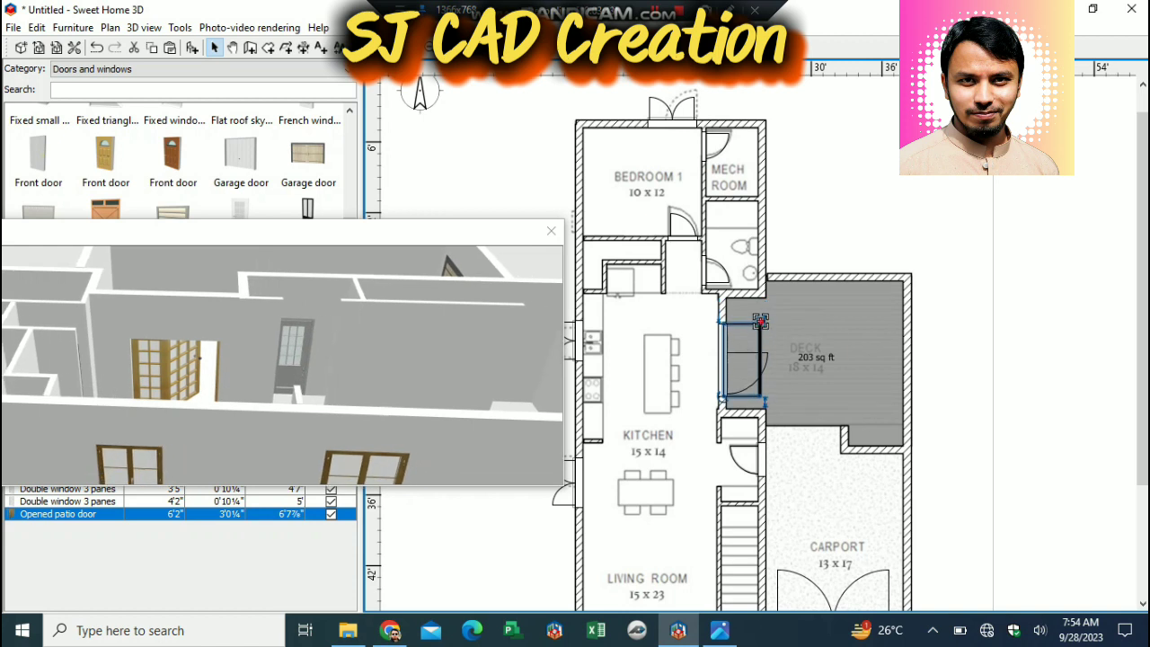
{"action": "left_click_drag", "start_coordinate": [760, 320], "coordinate": [753, 315]}
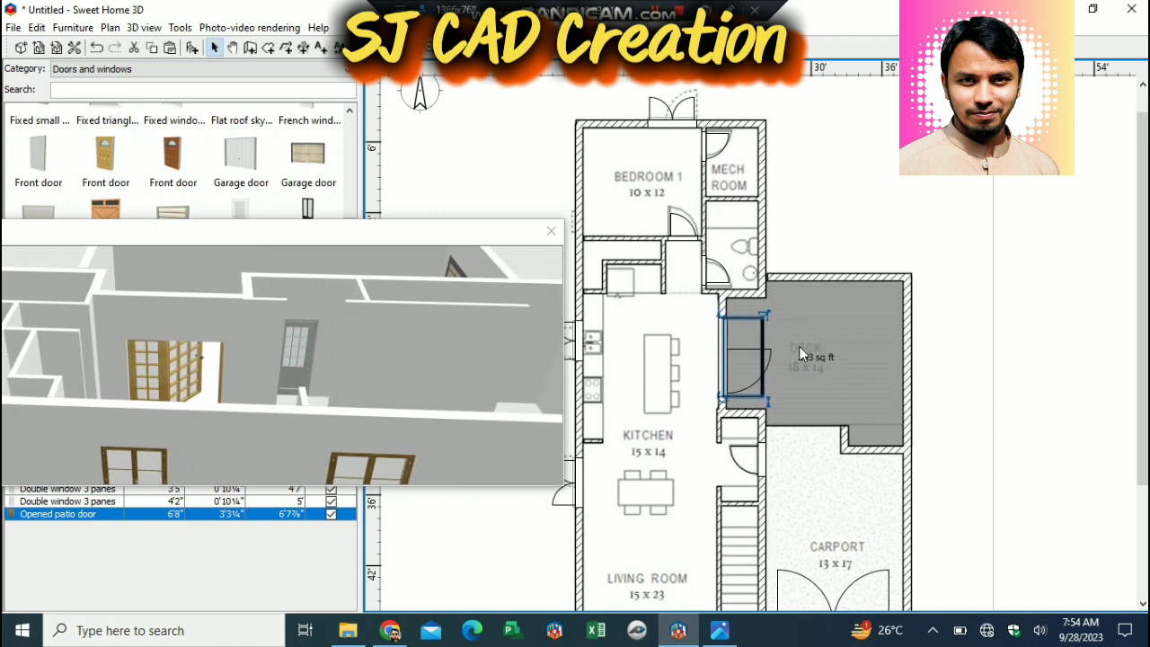
{"action": "key", "text": "Delete"}
Try the accordion fold doors in the wall between the kitchen and the deck and examine them in 3D.
{"action": "left_click_drag", "start_coordinate": [271, 232], "coordinate": [231, 414]}
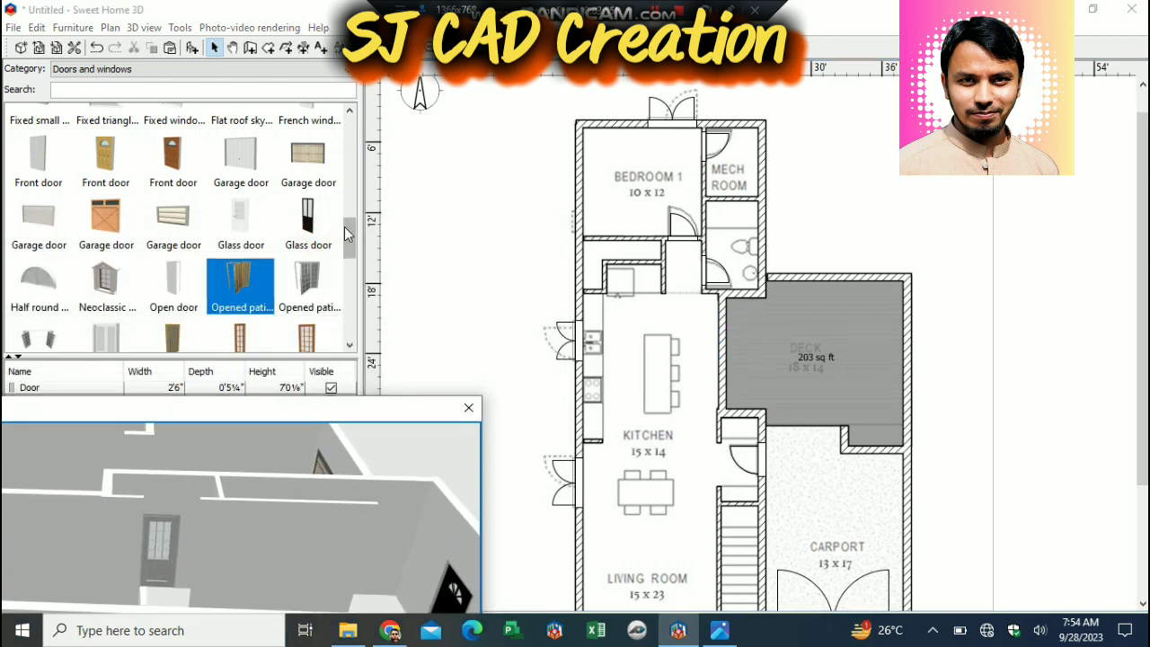
{"action": "left_click_drag", "start_coordinate": [344, 226], "coordinate": [359, 107]}
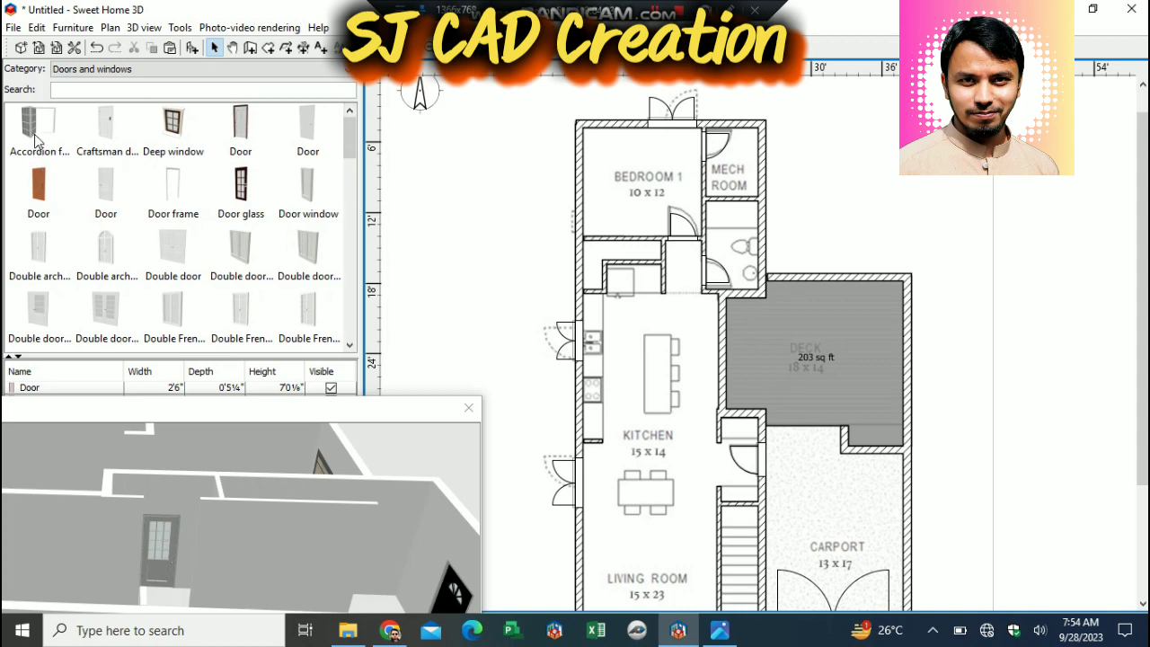
{"action": "left_click_drag", "start_coordinate": [43, 140], "coordinate": [721, 295]}
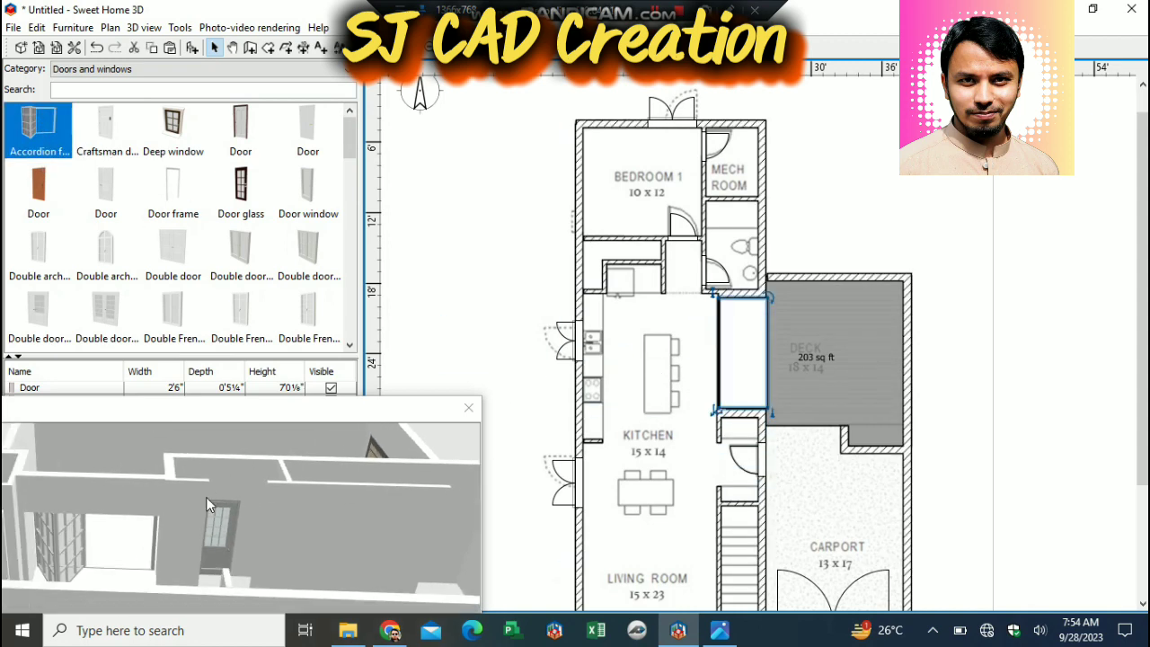
{"action": "left_click_drag", "start_coordinate": [213, 406], "coordinate": [336, 265]}
{"action": "left_click_drag", "start_coordinate": [170, 454], "coordinate": [210, 467]}
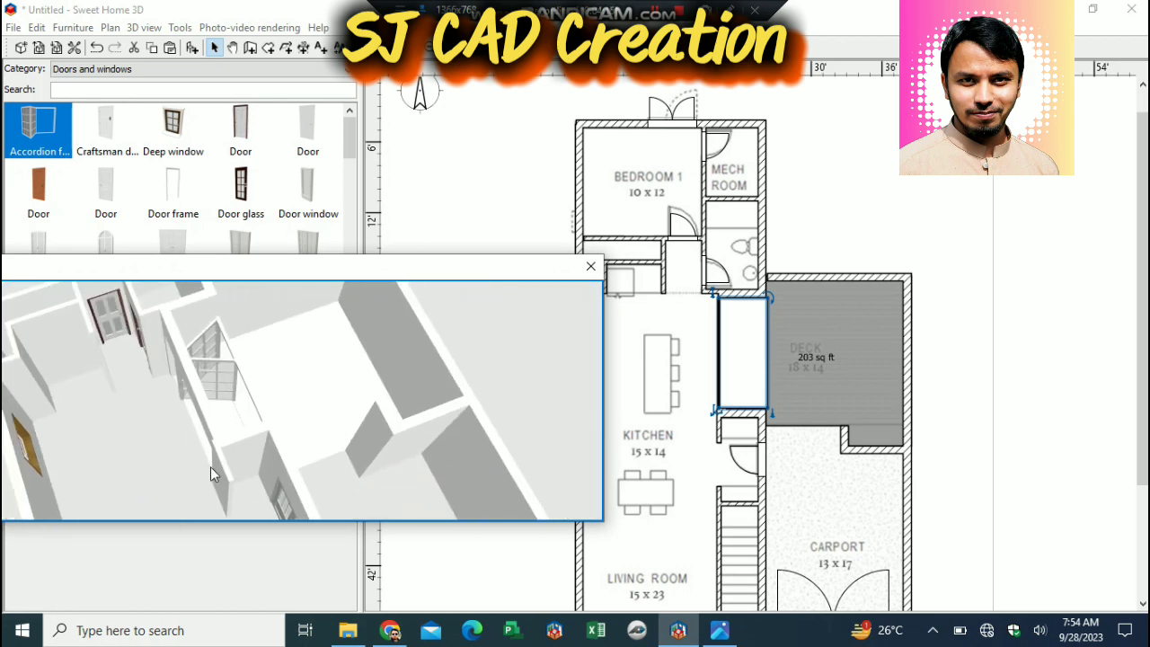
Try the accordion fold doors with their shape mirrored and turned to the kitchen side of the wall, and delete them.
{"action": "double_click", "coordinate": [751, 365]}
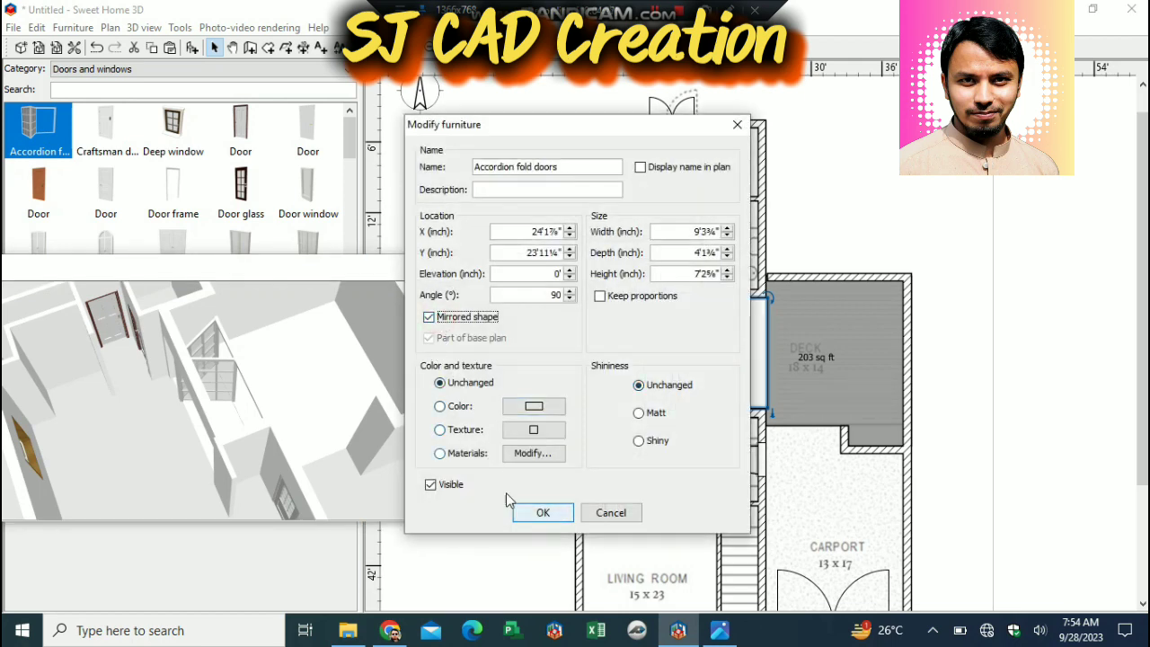
{"action": "left_click", "coordinate": [543, 516]}
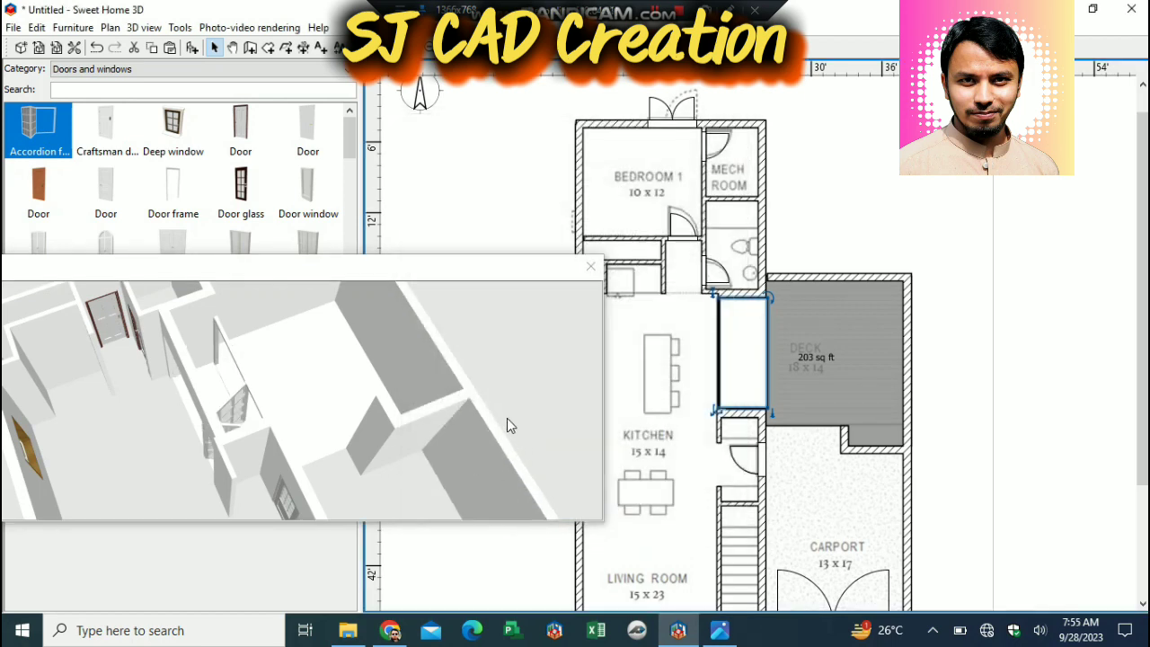
{"action": "left_click_drag", "start_coordinate": [735, 349], "coordinate": [727, 347]}
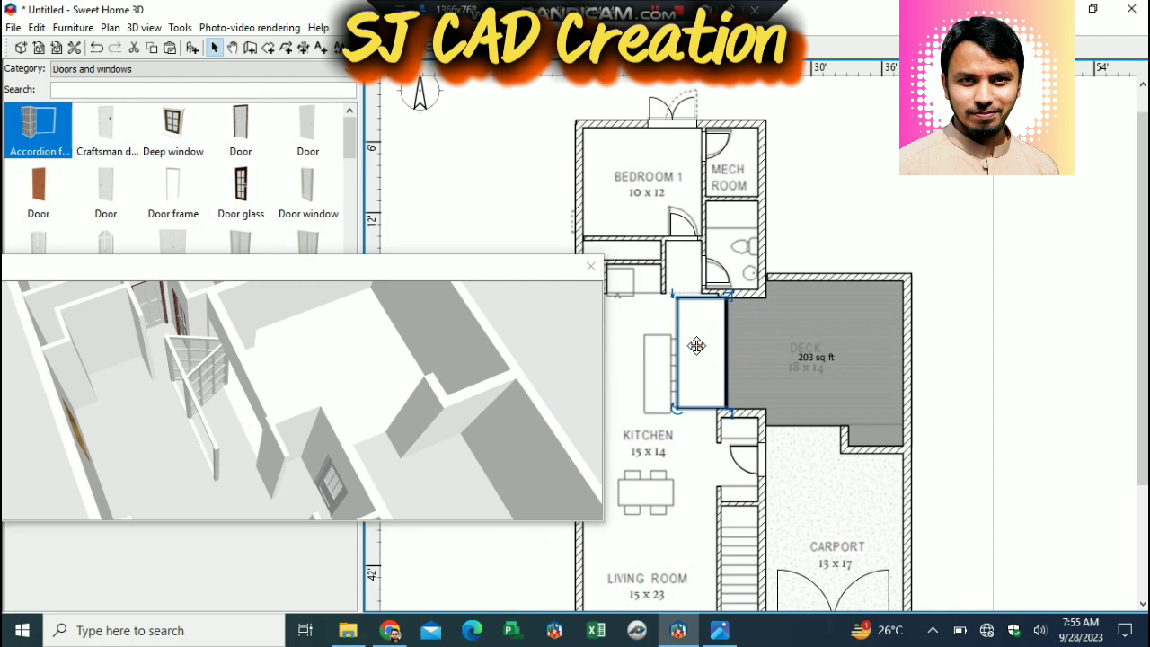
{"action": "double_click", "coordinate": [697, 345]}
{"action": "left_click", "coordinate": [457, 324]}
{"action": "left_click", "coordinate": [539, 513]}
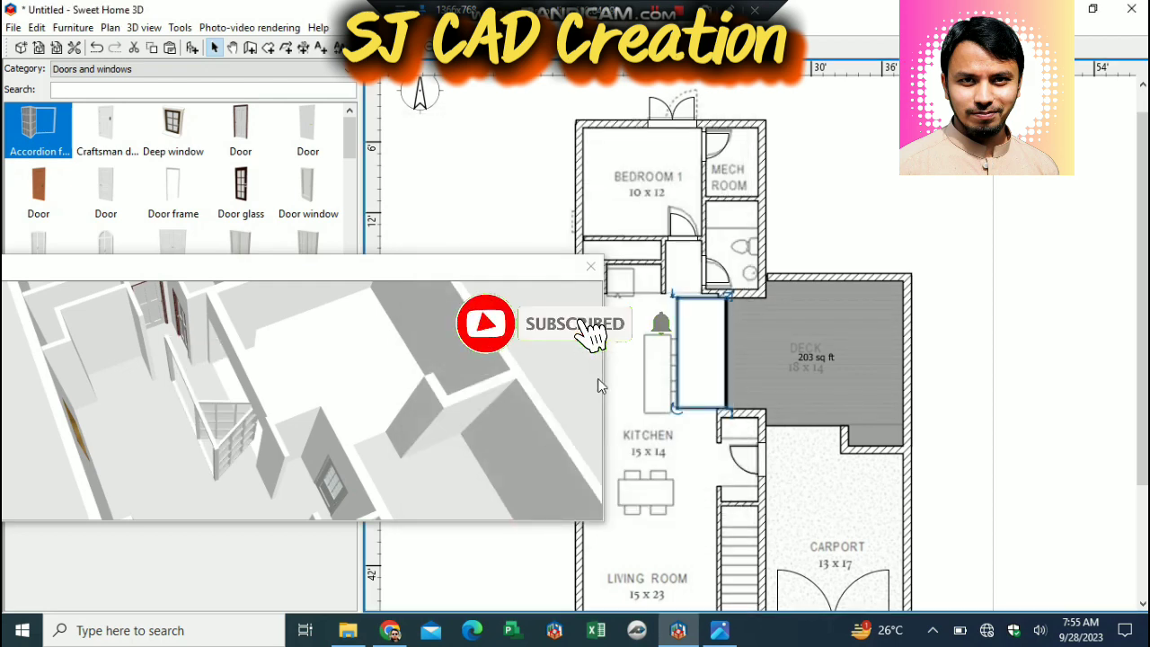
{"action": "key", "text": "Delete"}
Look through the doors and windows catalogue for a deck door, search it for "sliding door" and clear the search.
{"action": "left_click_drag", "start_coordinate": [352, 269], "coordinate": [307, 494]}
{"action": "left_click_drag", "start_coordinate": [345, 142], "coordinate": [356, 323]}
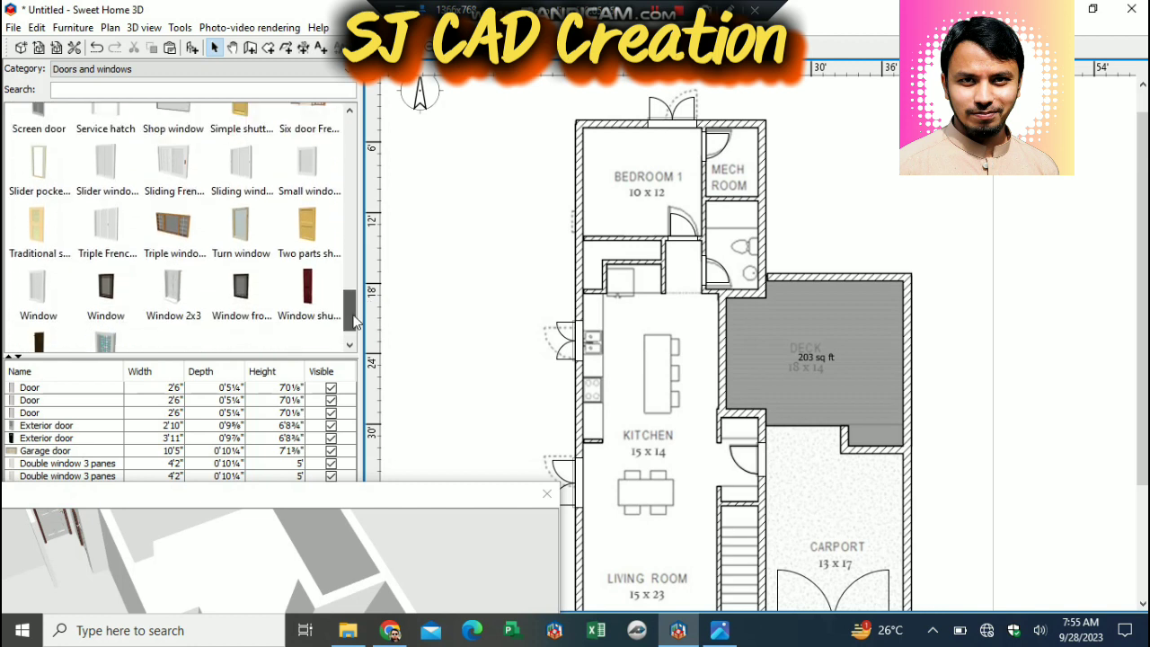
{"action": "mouse_move", "coordinate": [171, 227]}
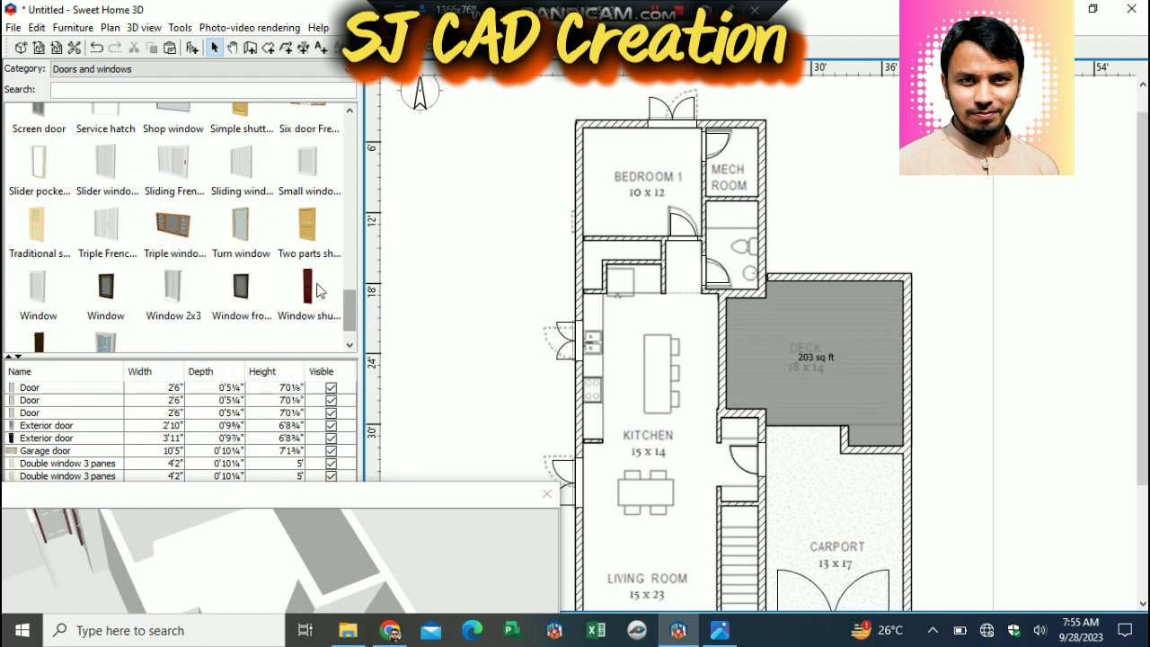
{"action": "left_click_drag", "start_coordinate": [351, 316], "coordinate": [351, 306]}
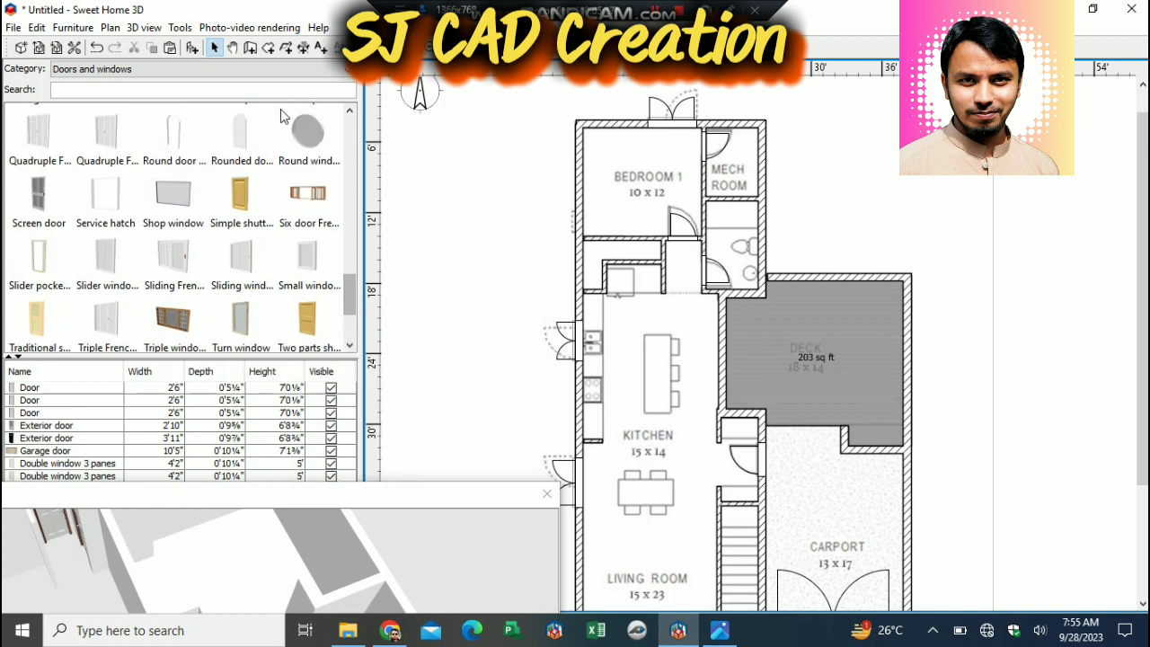
{"action": "type", "text": "liding"}
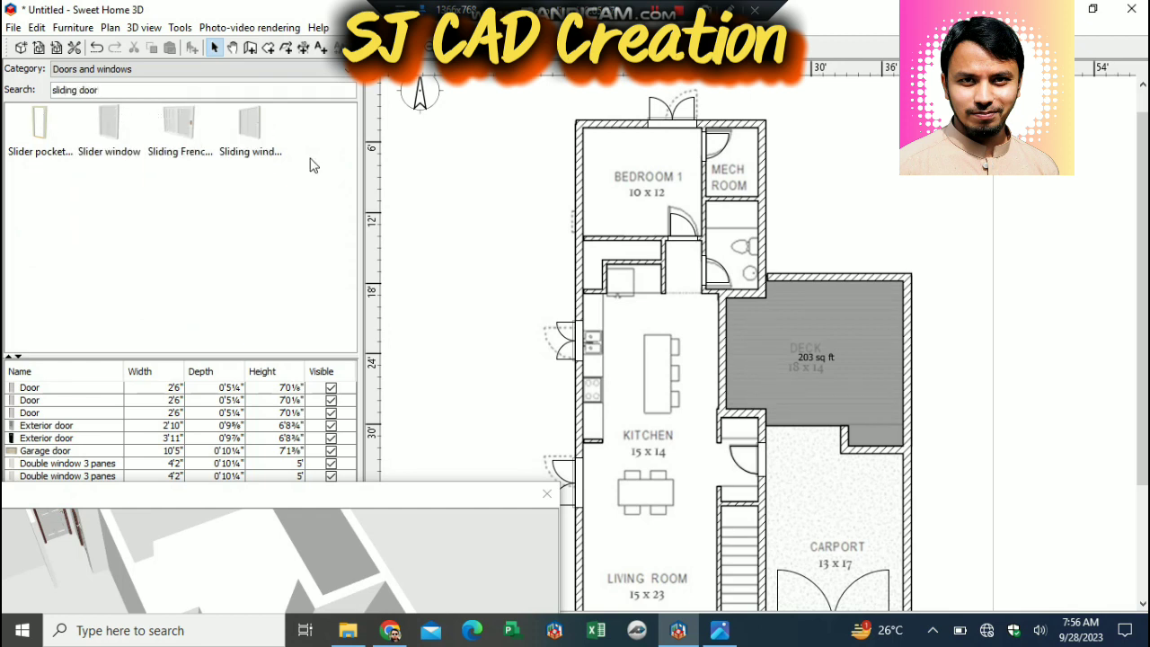
{"action": "key", "text": "ctrl+a"}
{"action": "key", "text": "BackSpace"}
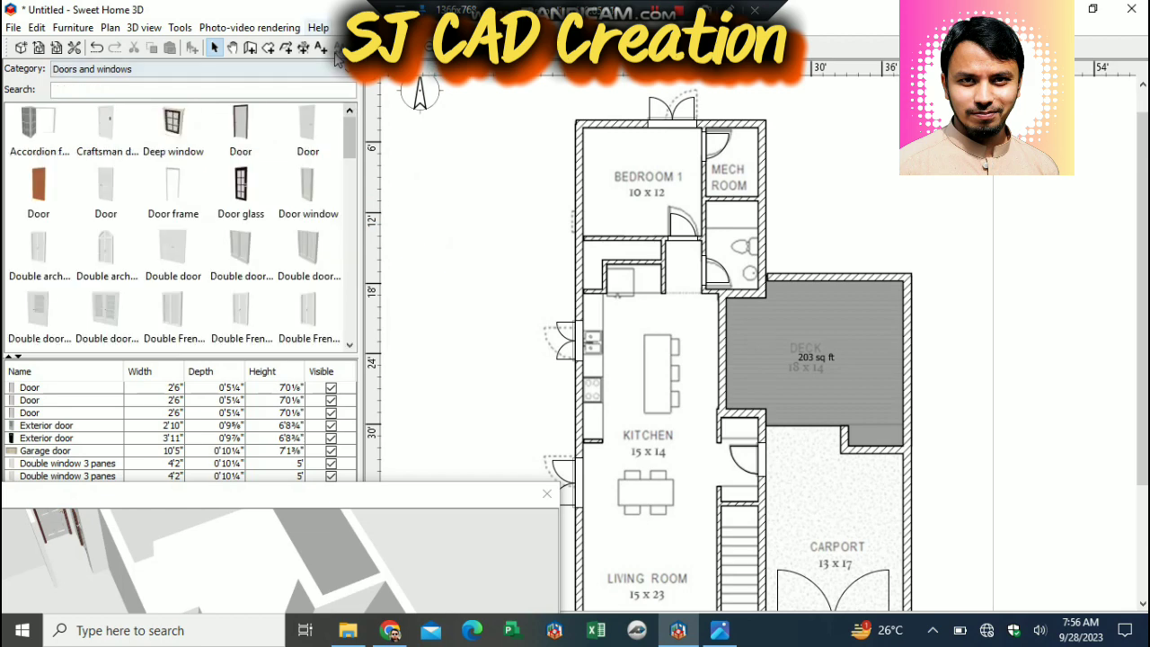
{"action": "left_click", "coordinate": [340, 69]}
{"action": "left_click", "coordinate": [326, 85]}
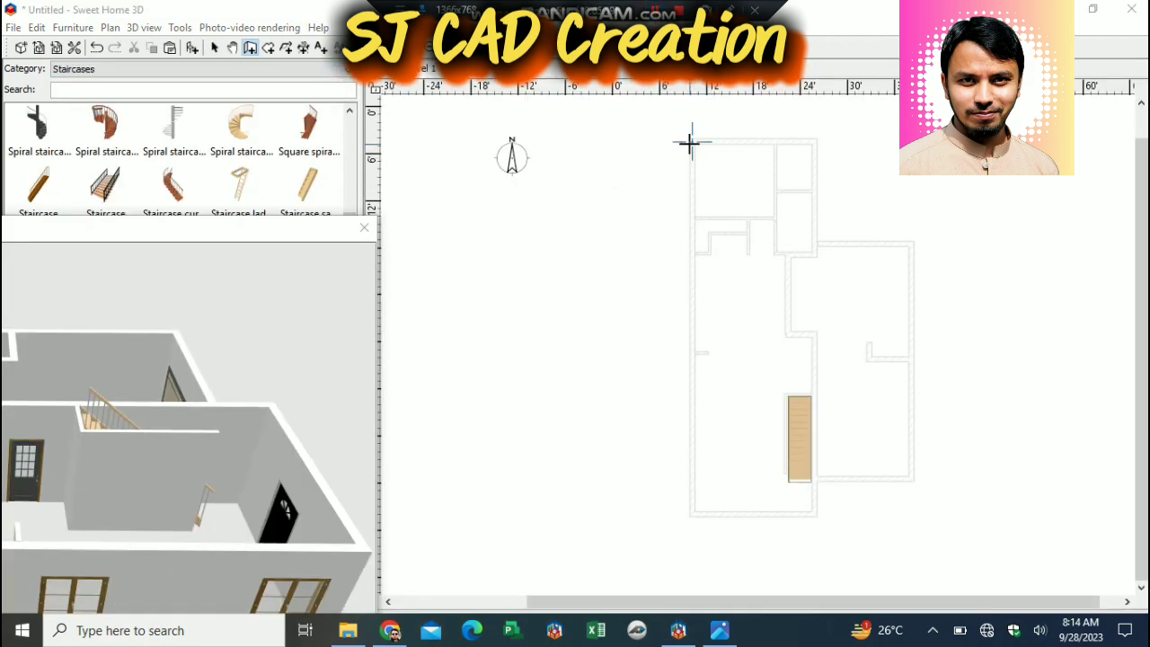
{"action": "left_click", "coordinate": [691, 141]}
{"action": "key", "text": "Escape"}
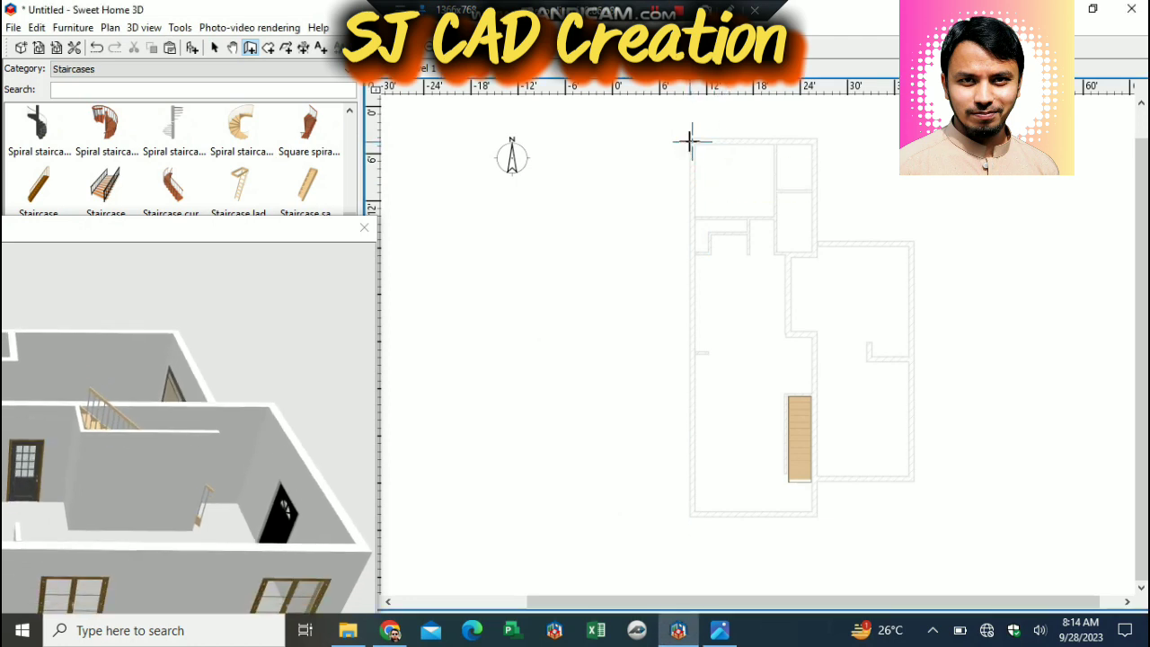
{"action": "left_click", "coordinate": [691, 142]}
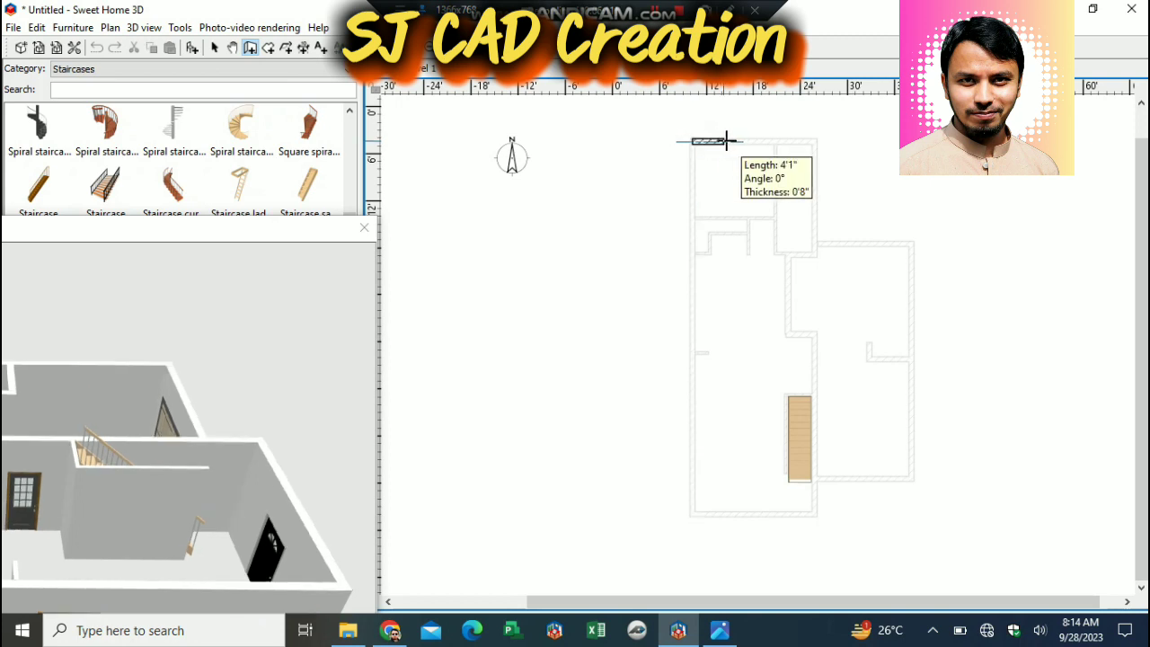
{"action": "key", "text": "Escape"}
Draw the upper level's four exterior walls, 8 inches thick, as a closed rectangle over the main block of the level below.
{"action": "left_click", "coordinate": [689, 141]}
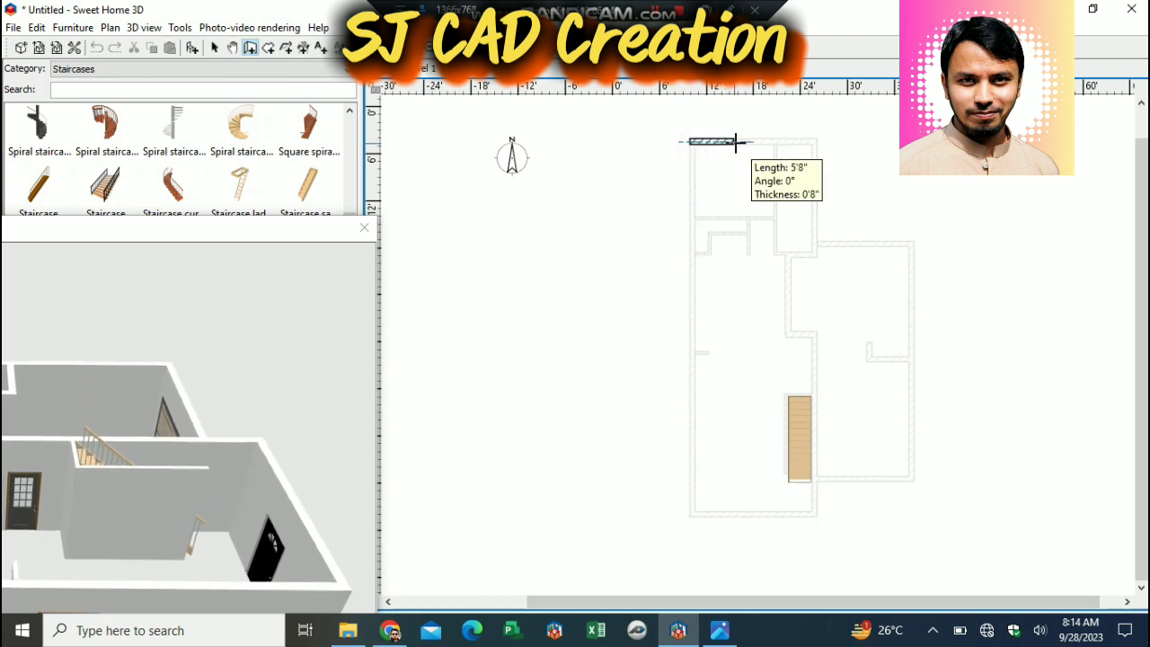
{"action": "left_click", "coordinate": [815, 142]}
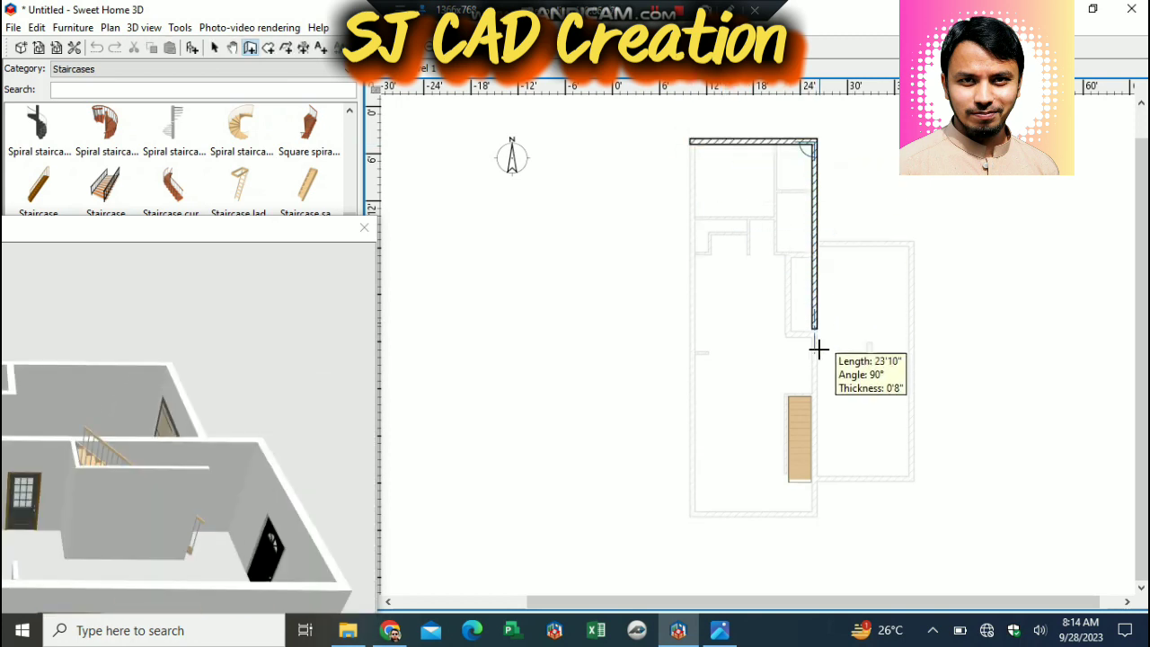
{"action": "left_click", "coordinate": [814, 515]}
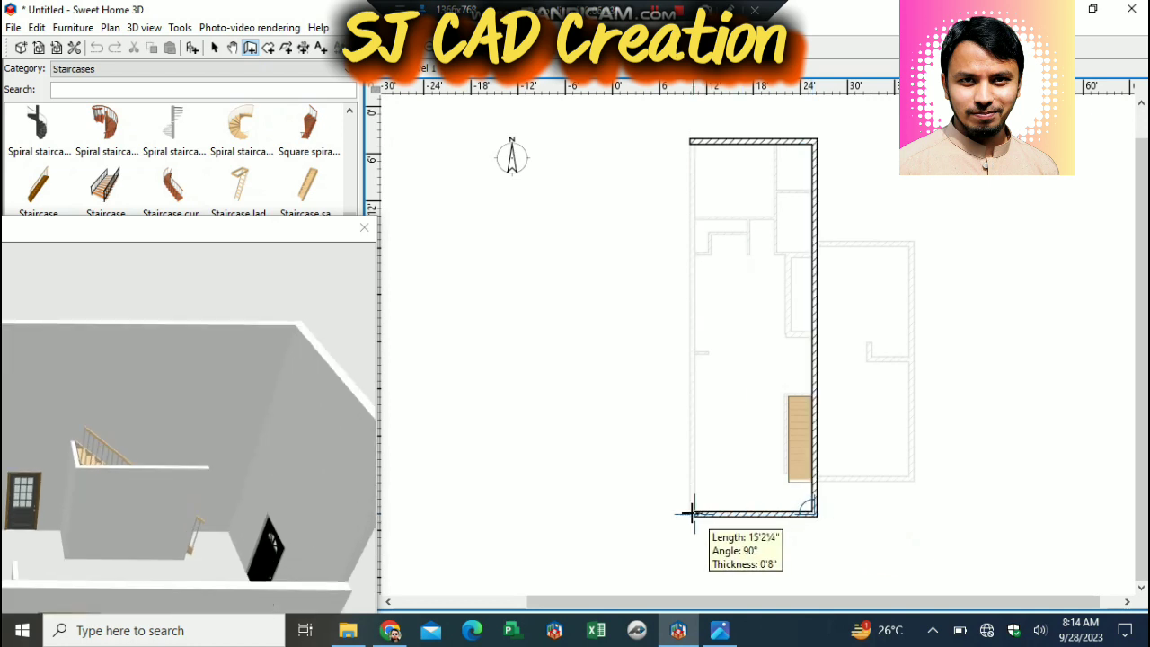
{"action": "left_click", "coordinate": [690, 514]}
{"action": "double_click", "coordinate": [690, 141]}
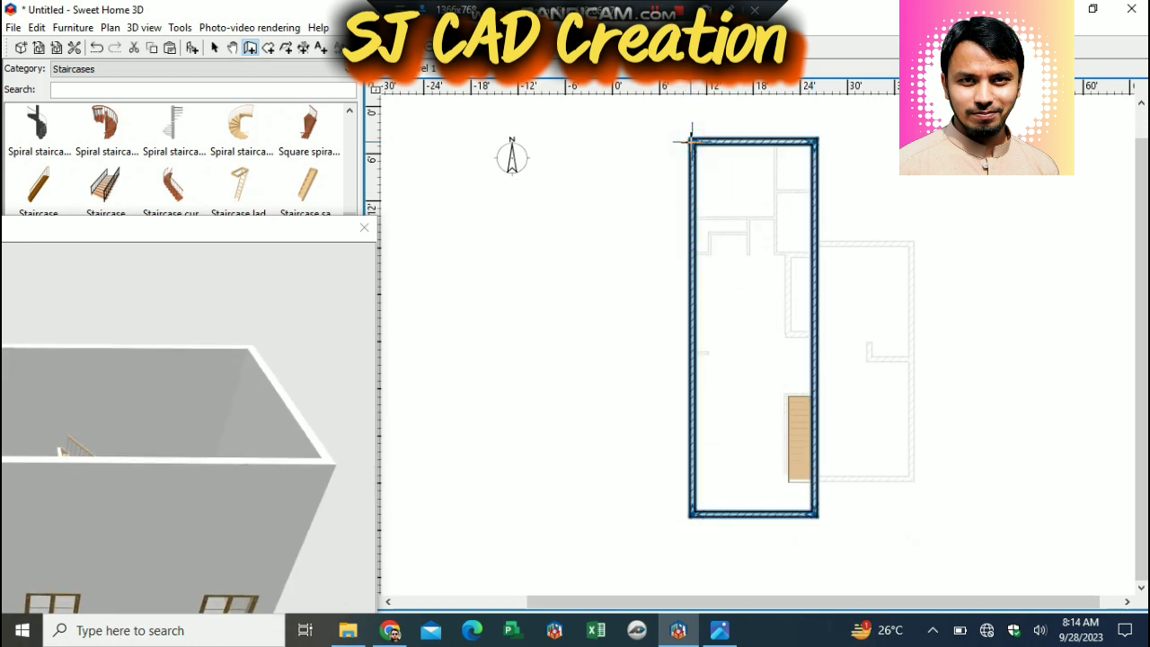
Check the reference plan picture and draw a 4-inch-thick partition about 15'10" long across the house, below the master bedroom.
{"action": "left_click", "coordinate": [710, 632]}
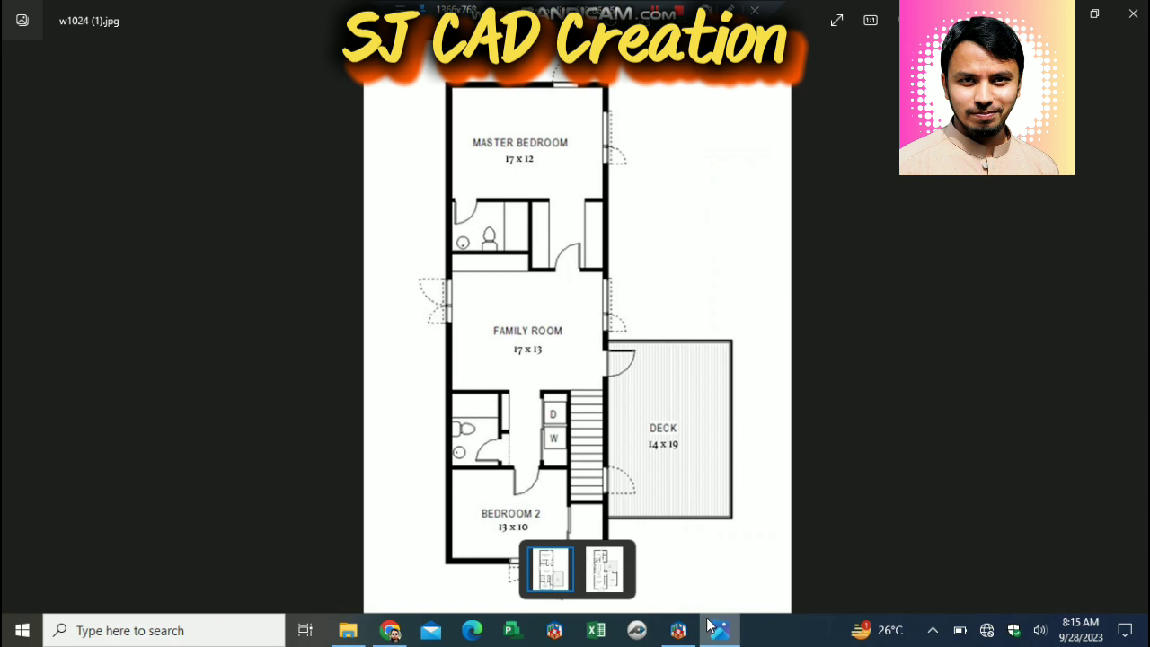
{"action": "left_click", "coordinate": [710, 626]}
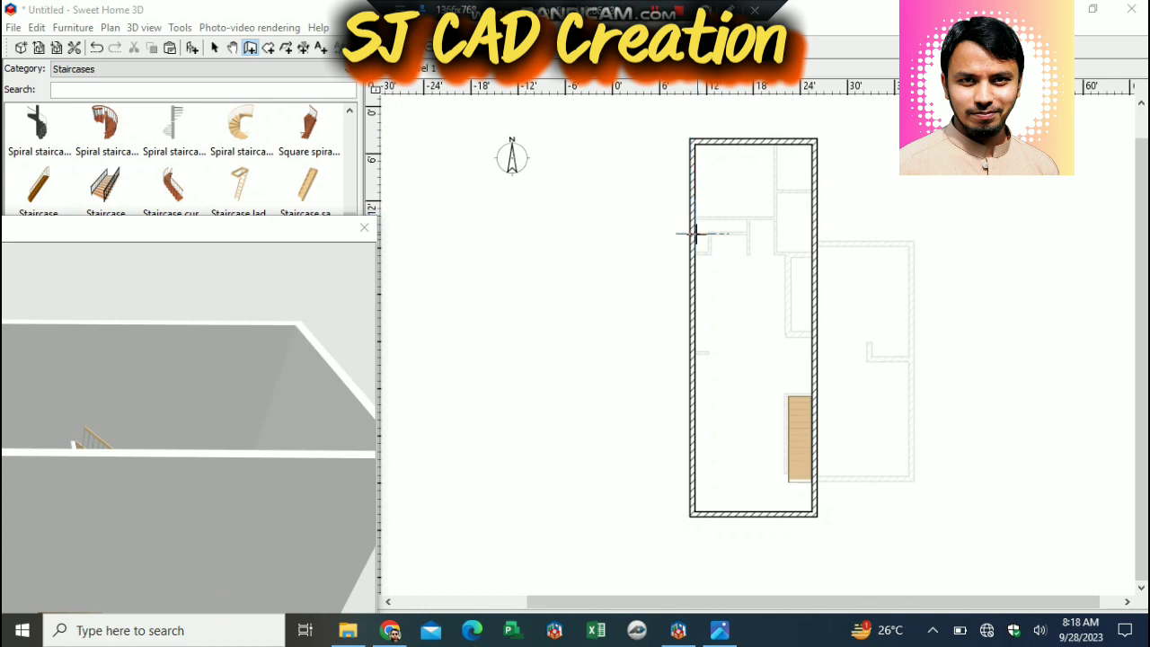
{"action": "left_click", "coordinate": [692, 234]}
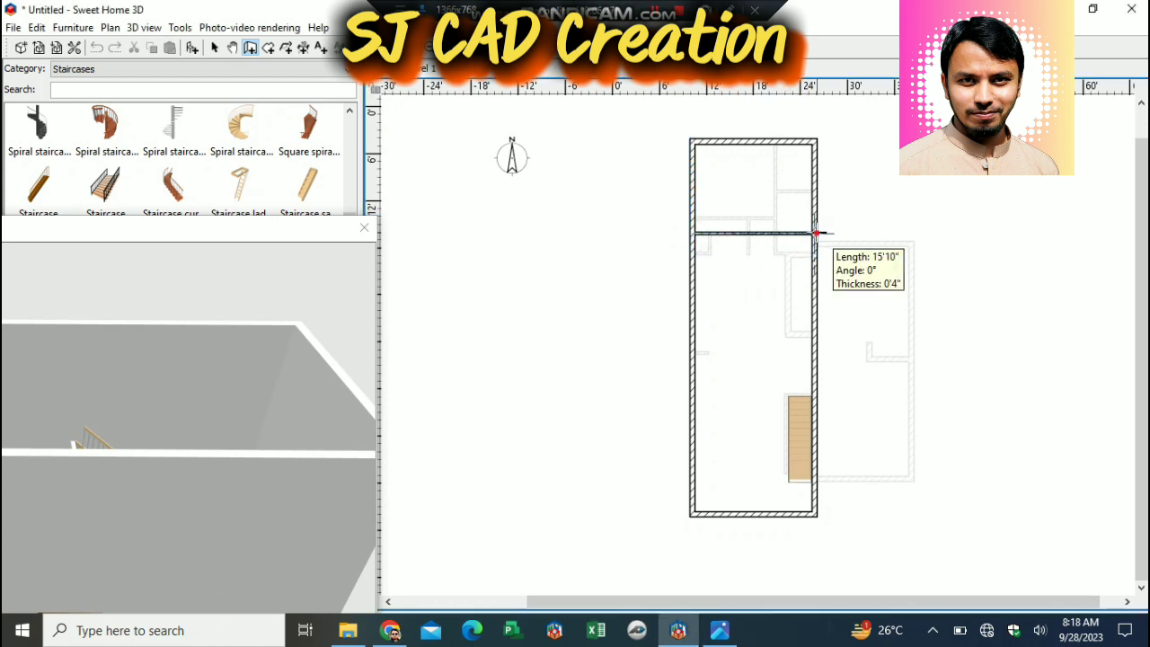
{"action": "double_click", "coordinate": [816, 234]}
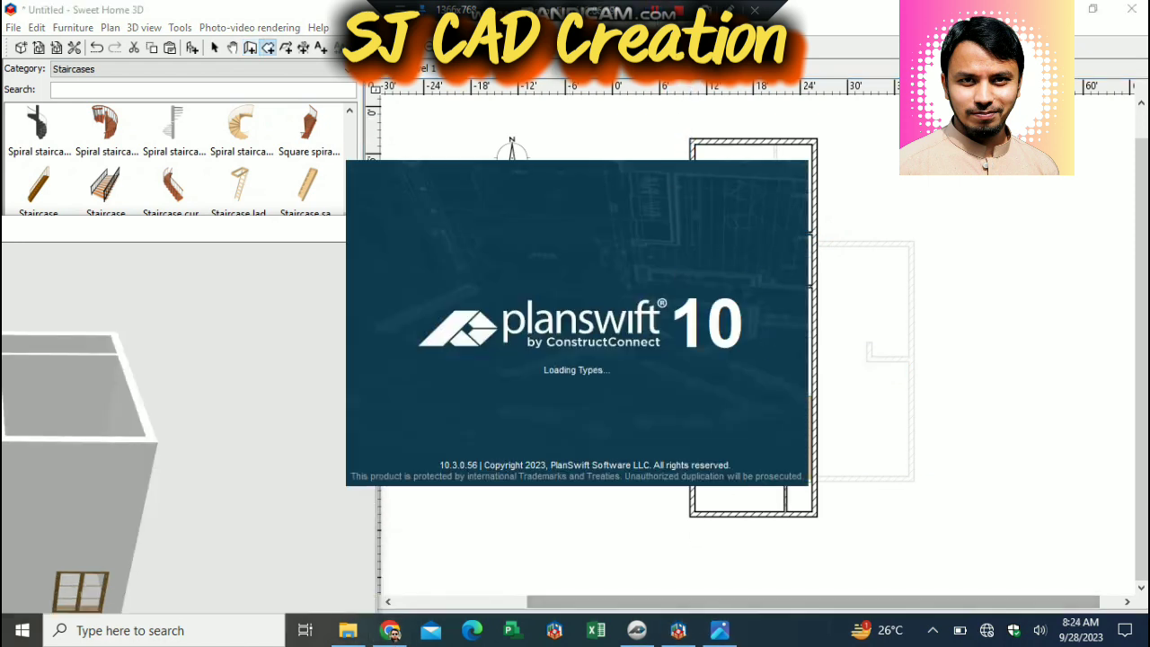
Draw the upper level's floor as one room along the outer wall corners, extended outward by a 12'4" wide deck area beside the stairs.
{"action": "left_click", "coordinate": [690, 139]}
{"action": "left_click", "coordinate": [816, 137]}
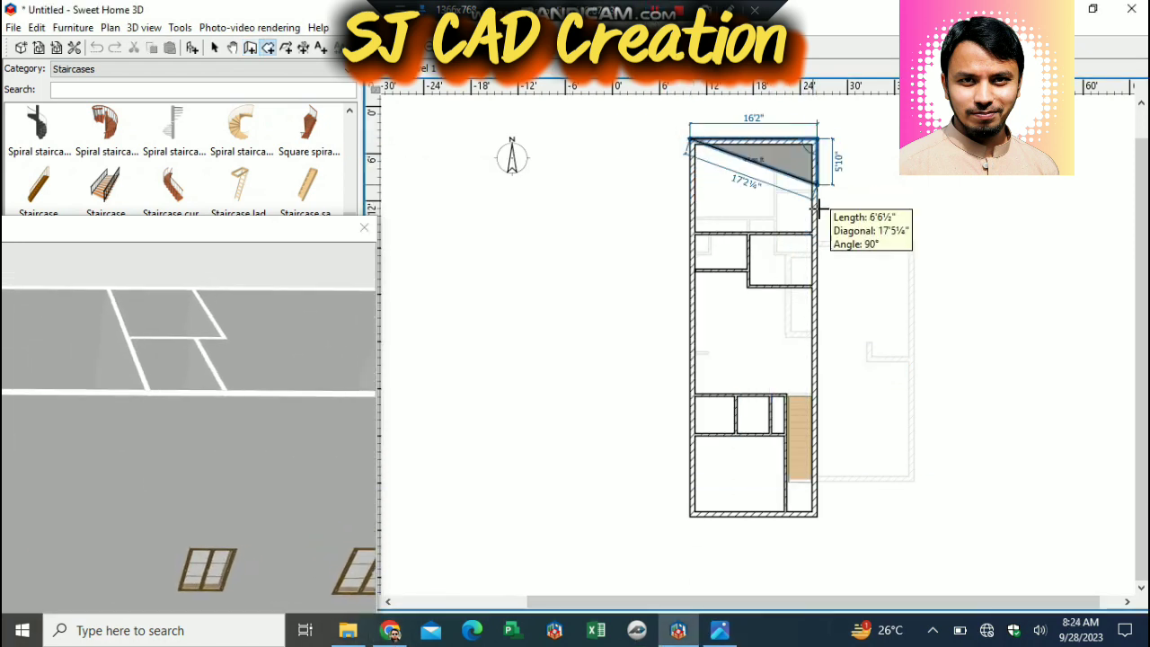
{"action": "left_click", "coordinate": [816, 356]}
{"action": "left_click", "coordinate": [914, 357]}
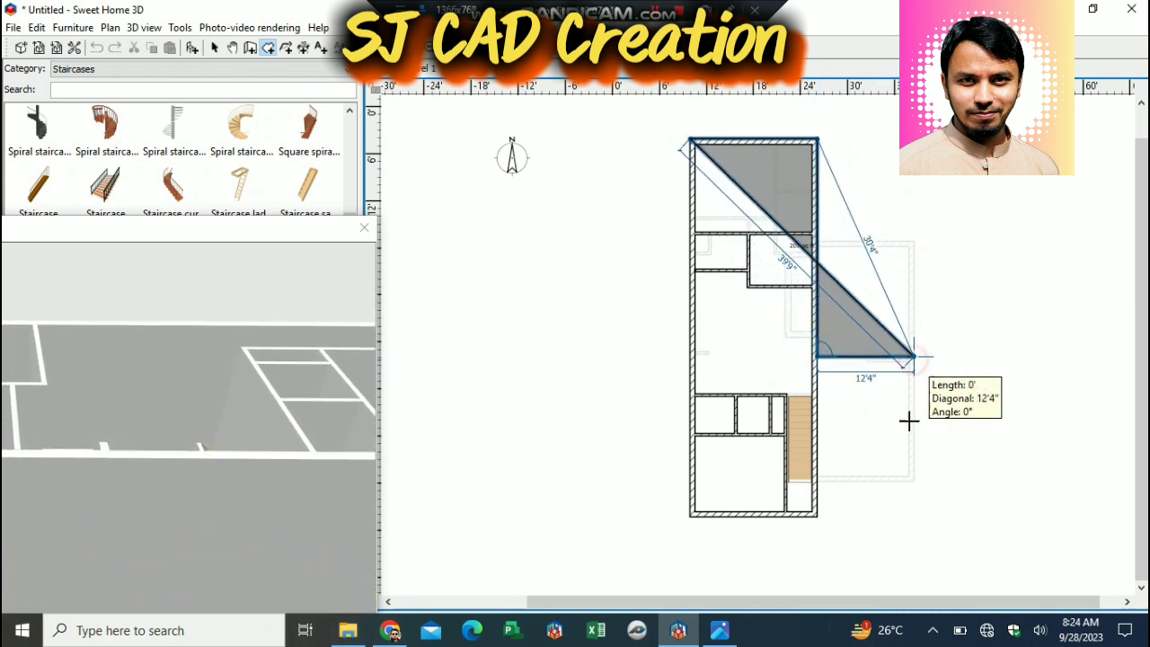
{"action": "left_click", "coordinate": [914, 480]}
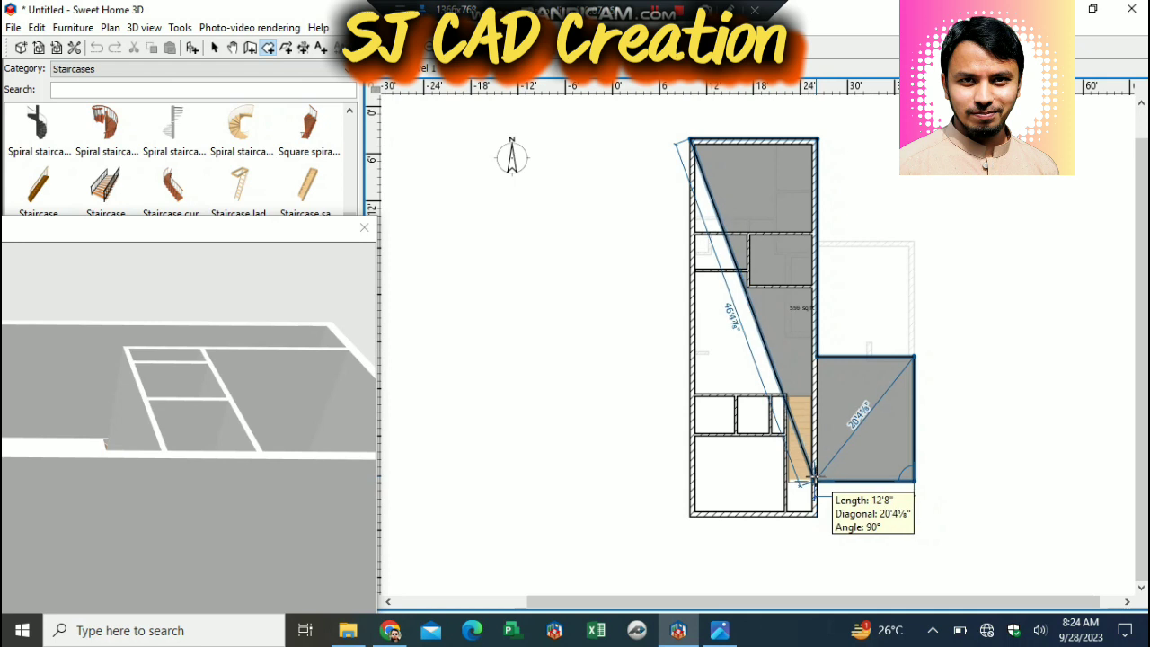
{"action": "left_click", "coordinate": [816, 481]}
{"action": "left_click", "coordinate": [814, 515]}
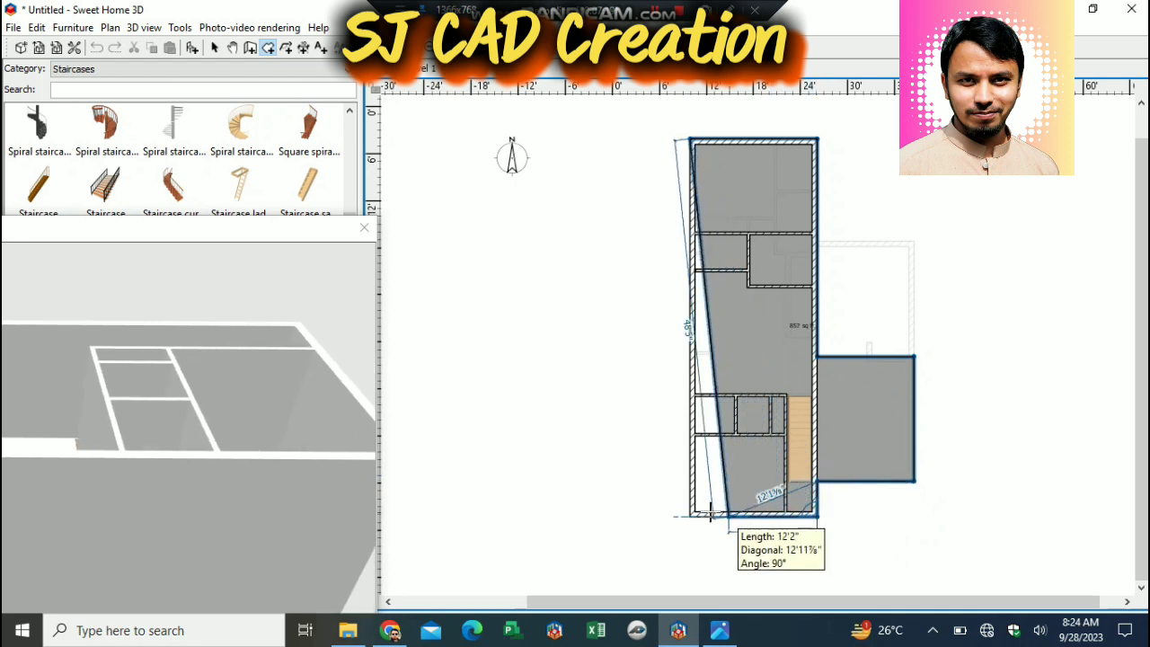
{"action": "double_click", "coordinate": [689, 514]}
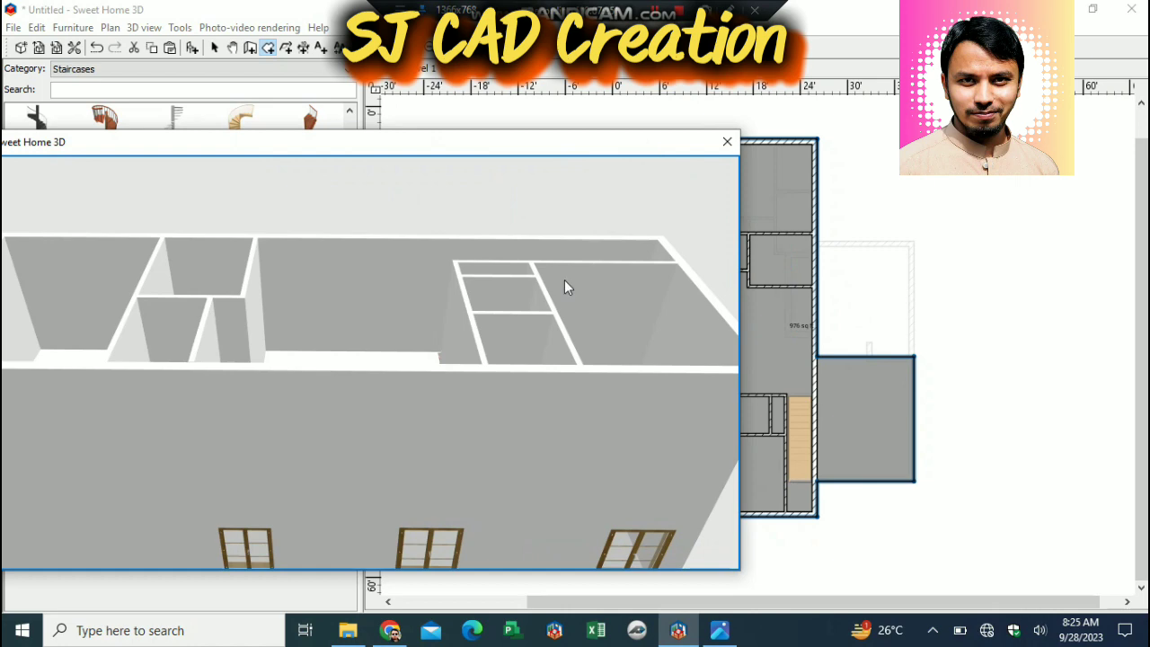
Check the stairwell in 3D and on the reference plan, and draw a 4-inch-thick wall across its lower end to the exterior wall.
{"action": "left_click_drag", "start_coordinate": [565, 285], "coordinate": [425, 443]}
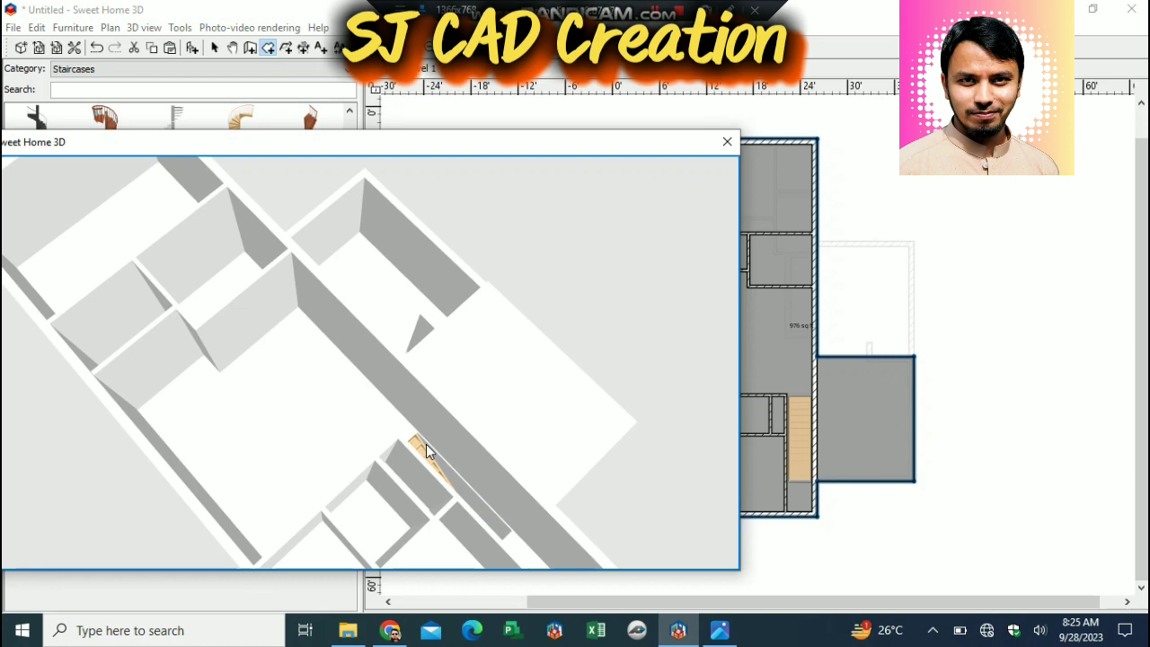
{"action": "left_click", "coordinate": [719, 630]}
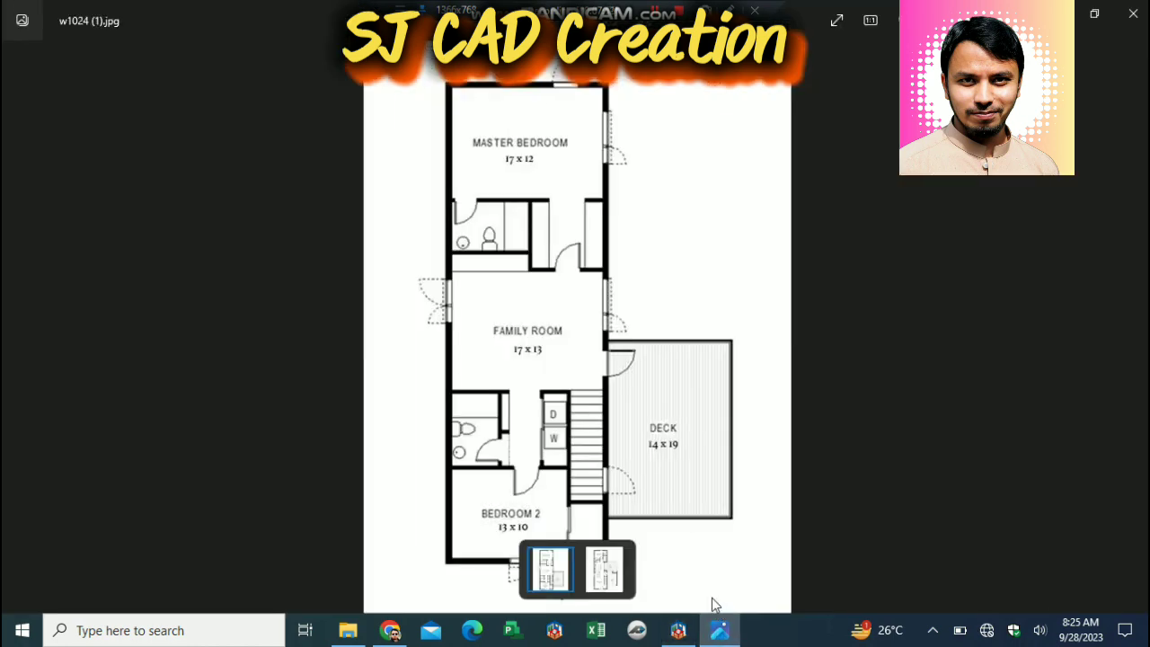
{"action": "left_click", "coordinate": [678, 629]}
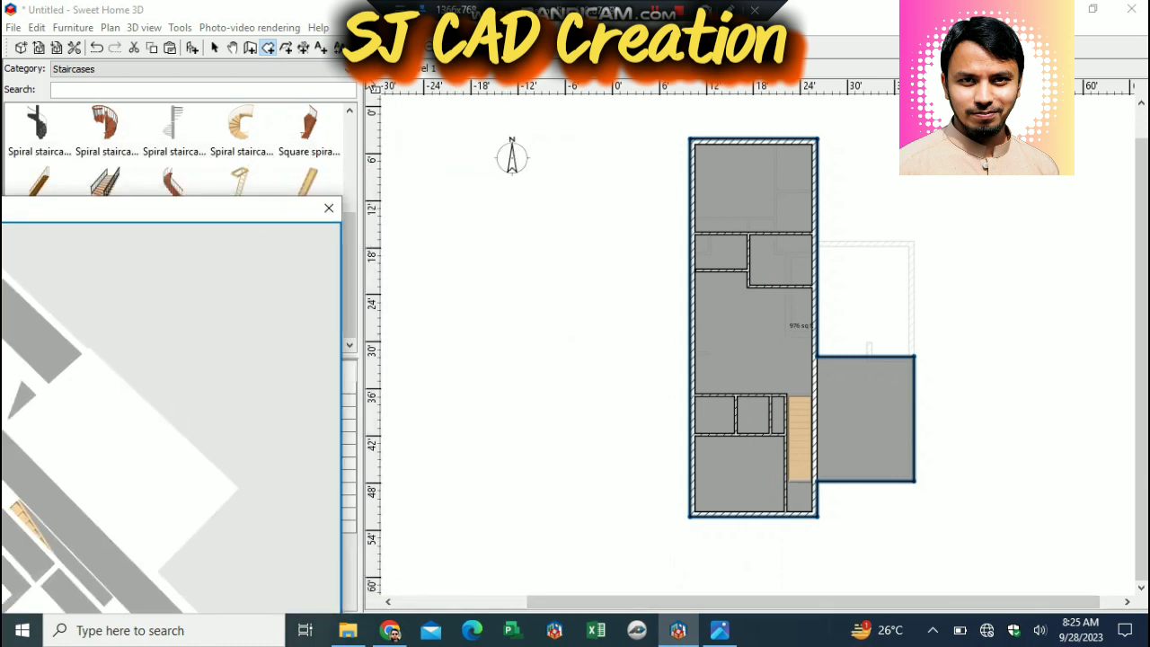
{"action": "left_click", "coordinate": [254, 48]}
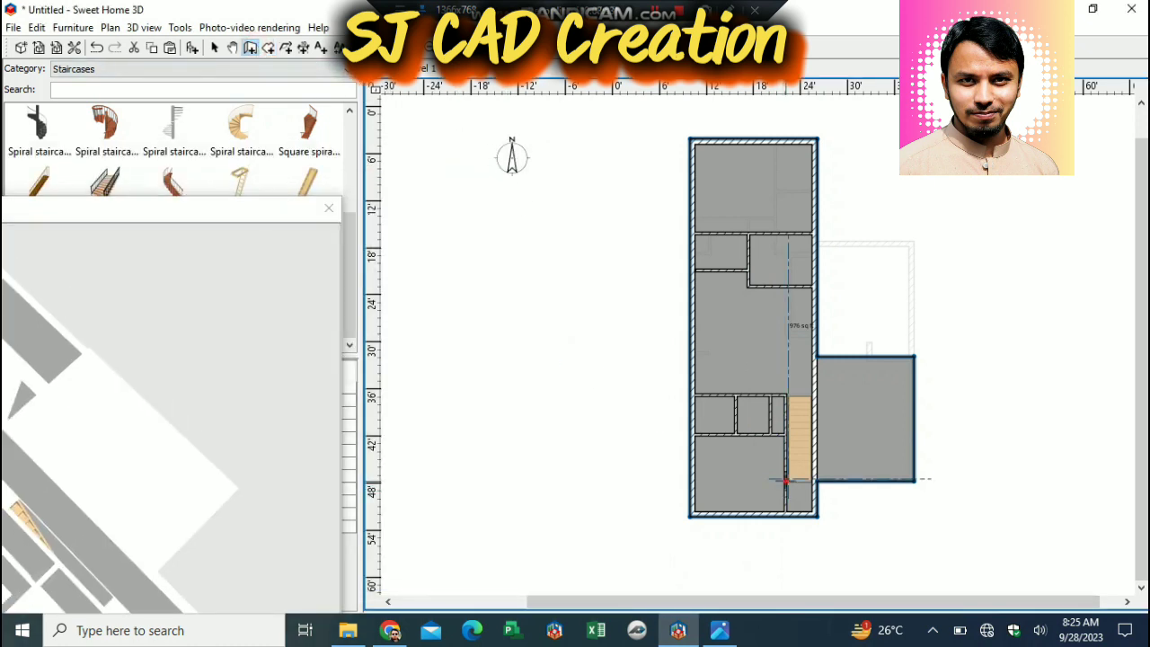
{"action": "left_click", "coordinate": [813, 480]}
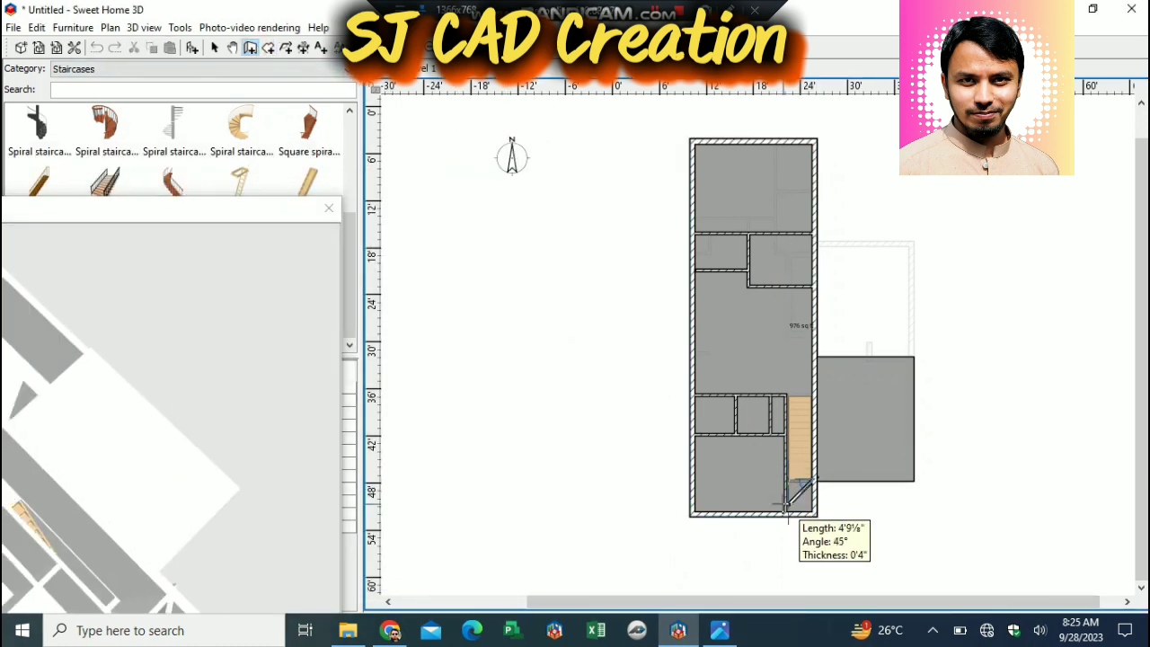
{"action": "key", "text": "Escape"}
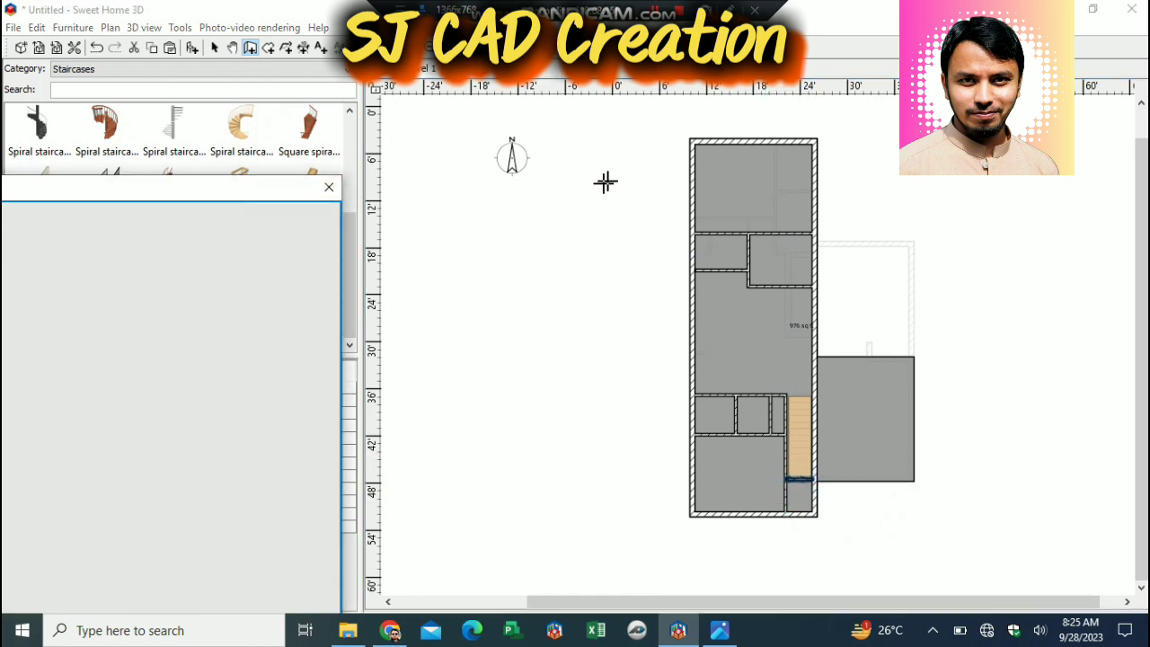
Examine the staircase and the new wall at its lower end in the plan and in an enlarged 3D view.
{"action": "left_click", "coordinate": [214, 48]}
{"action": "left_click_drag", "start_coordinate": [240, 192], "coordinate": [588, 116]}
{"action": "left_click_drag", "start_coordinate": [275, 272], "coordinate": [368, 473]}
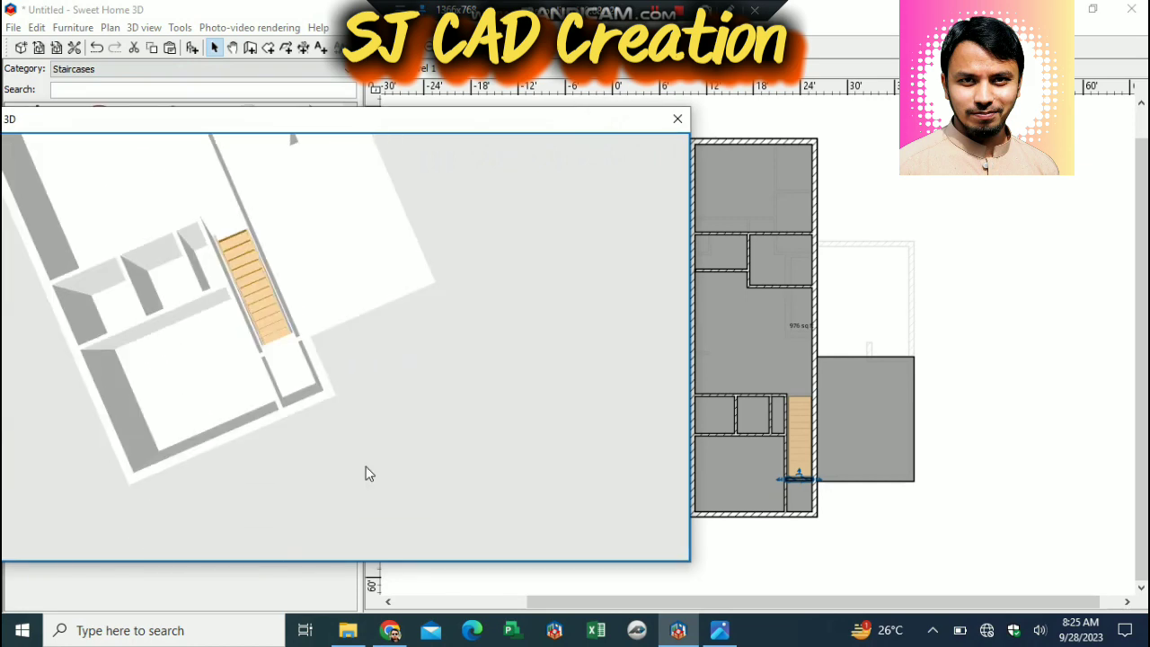
{"action": "left_click", "coordinate": [804, 478]}
{"action": "left_click", "coordinate": [798, 473]}
{"action": "left_click", "coordinate": [849, 514]}
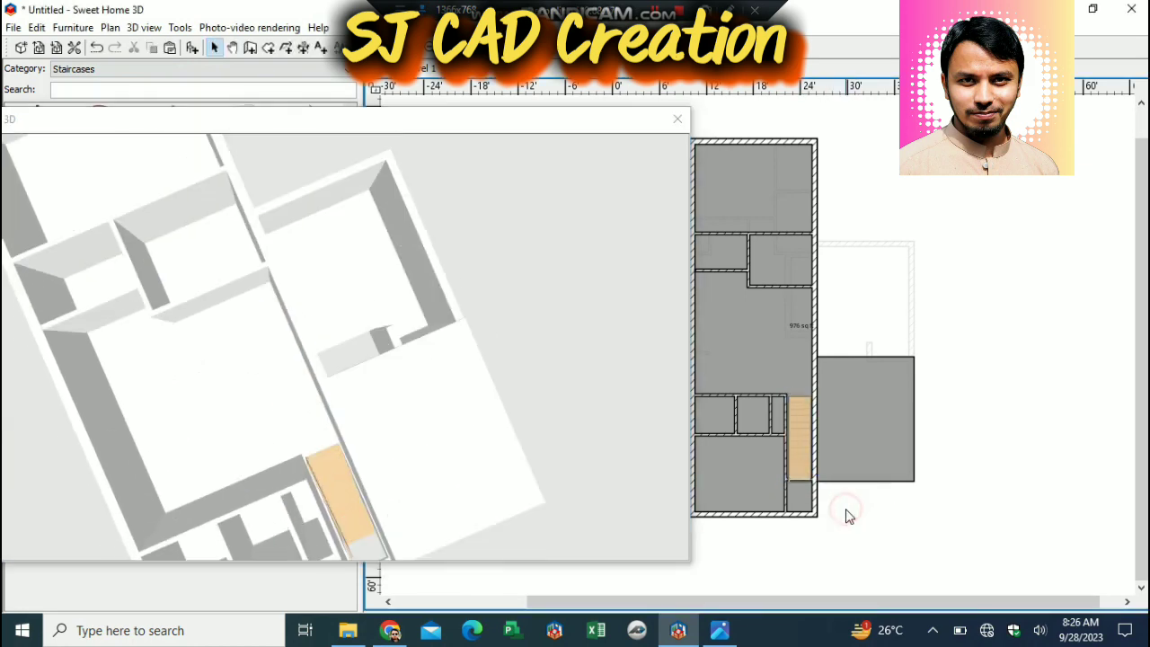
{"action": "left_click", "coordinate": [800, 484]}
{"action": "left_click", "coordinate": [852, 503]}
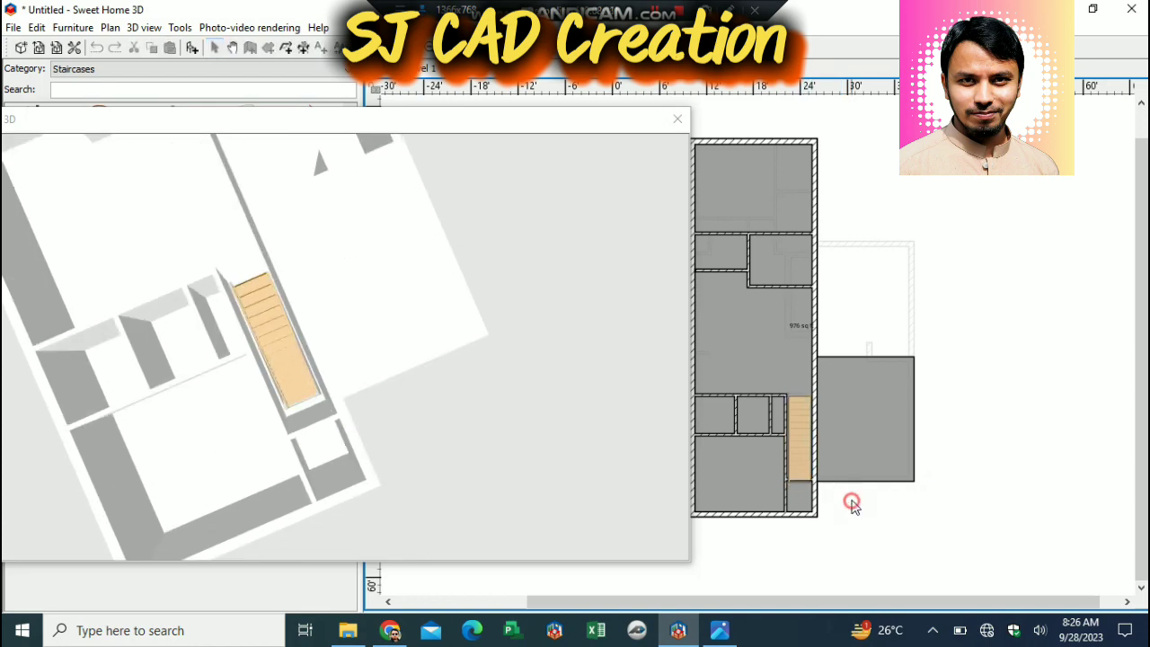
Shift the staircase slightly up the stairwell in the plan so that it clears the wall at its lower end.
{"action": "left_click", "coordinate": [428, 51]}
{"action": "left_click", "coordinate": [428, 51]}
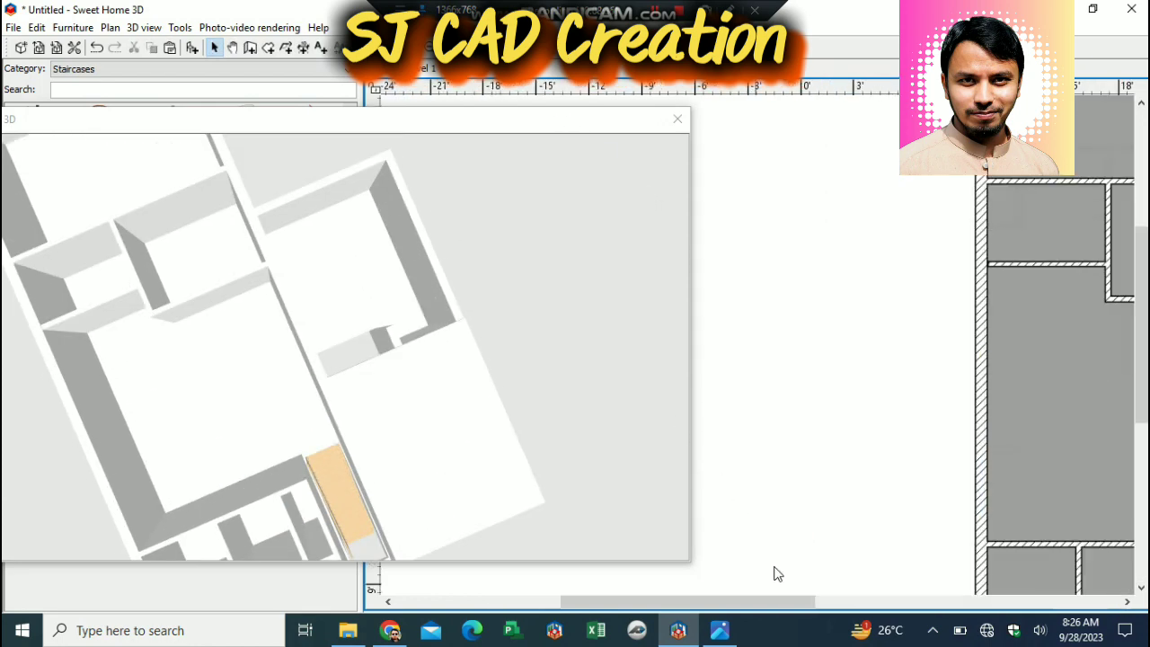
{"action": "left_click_drag", "start_coordinate": [786, 603], "coordinate": [922, 604]}
{"action": "left_click_drag", "start_coordinate": [1137, 360], "coordinate": [1137, 498]}
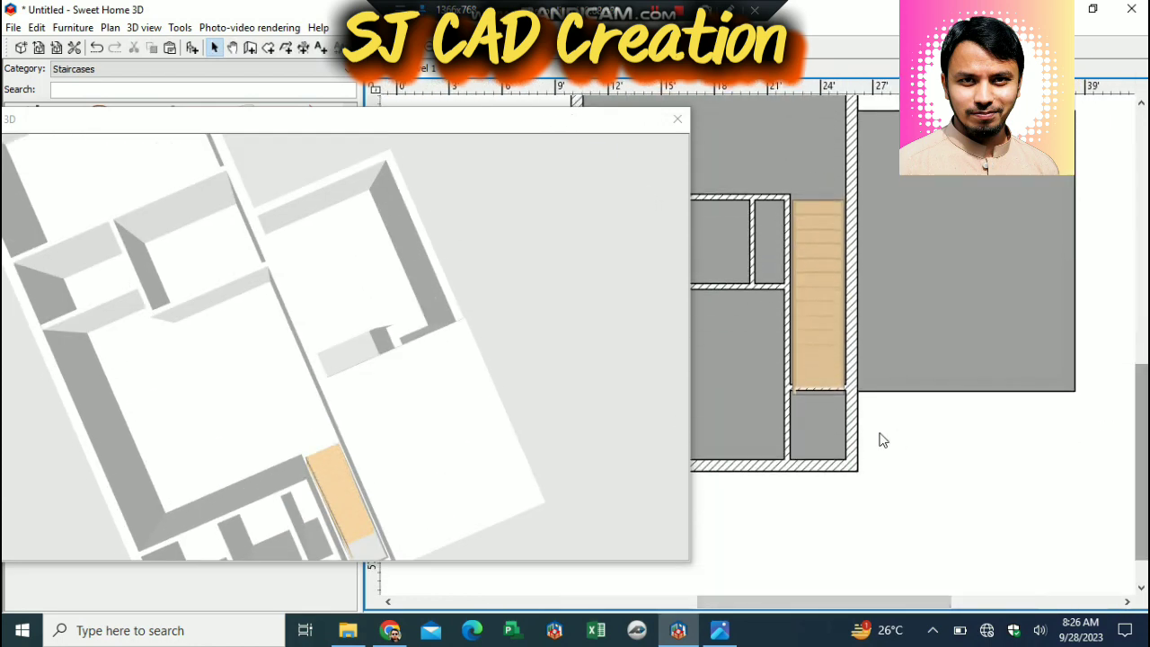
{"action": "left_click", "coordinate": [794, 387]}
{"action": "left_click_drag", "start_coordinate": [853, 395], "coordinate": [850, 388]}
{"action": "left_click", "coordinate": [931, 428]}
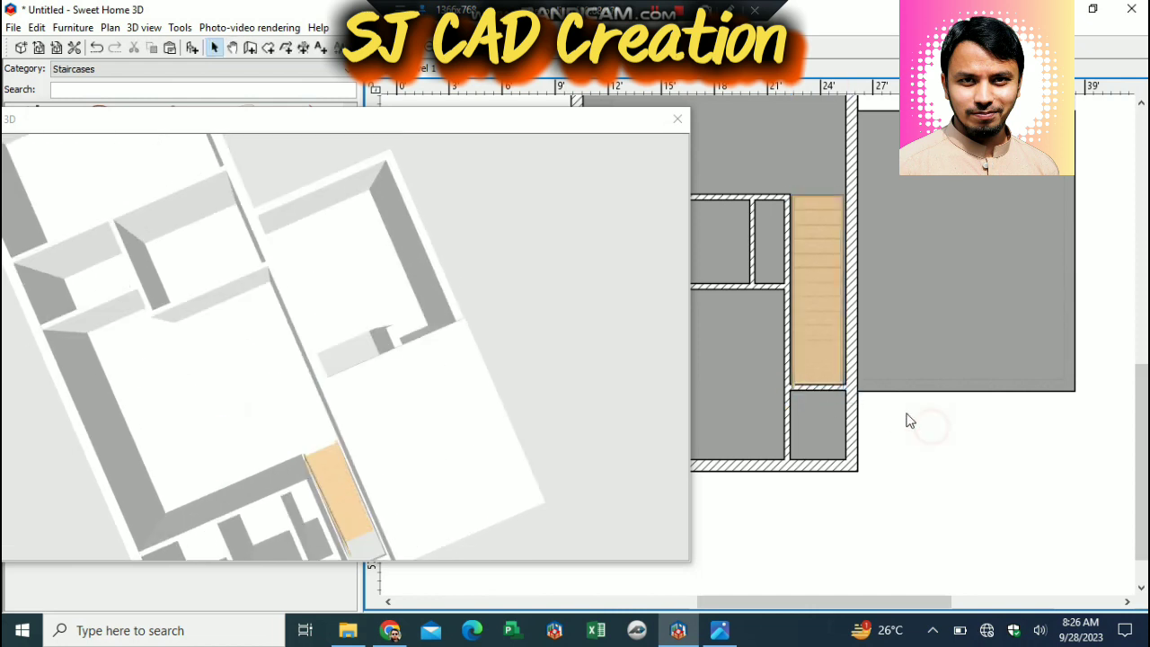
{"action": "left_click", "coordinate": [821, 387]}
{"action": "left_click", "coordinate": [911, 419]}
{"action": "left_click", "coordinate": [789, 388]}
{"action": "left_click", "coordinate": [917, 411]}
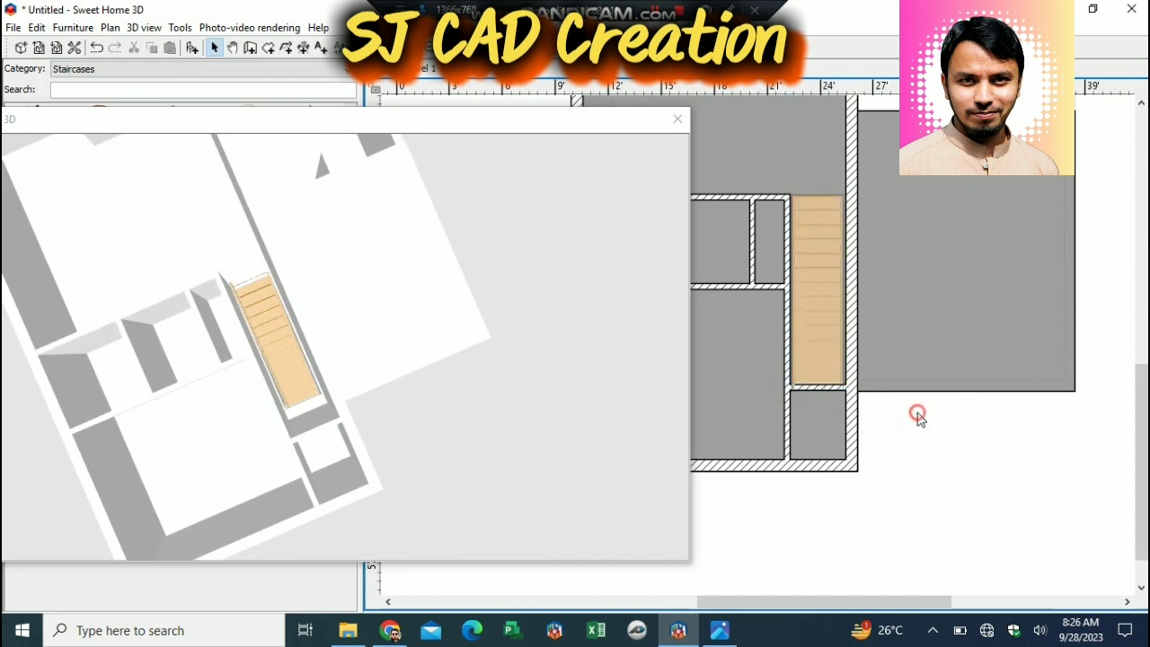
Move the staircase further up, away from the stairwell's end wall, and select that wall.
{"action": "left_click", "coordinate": [811, 329]}
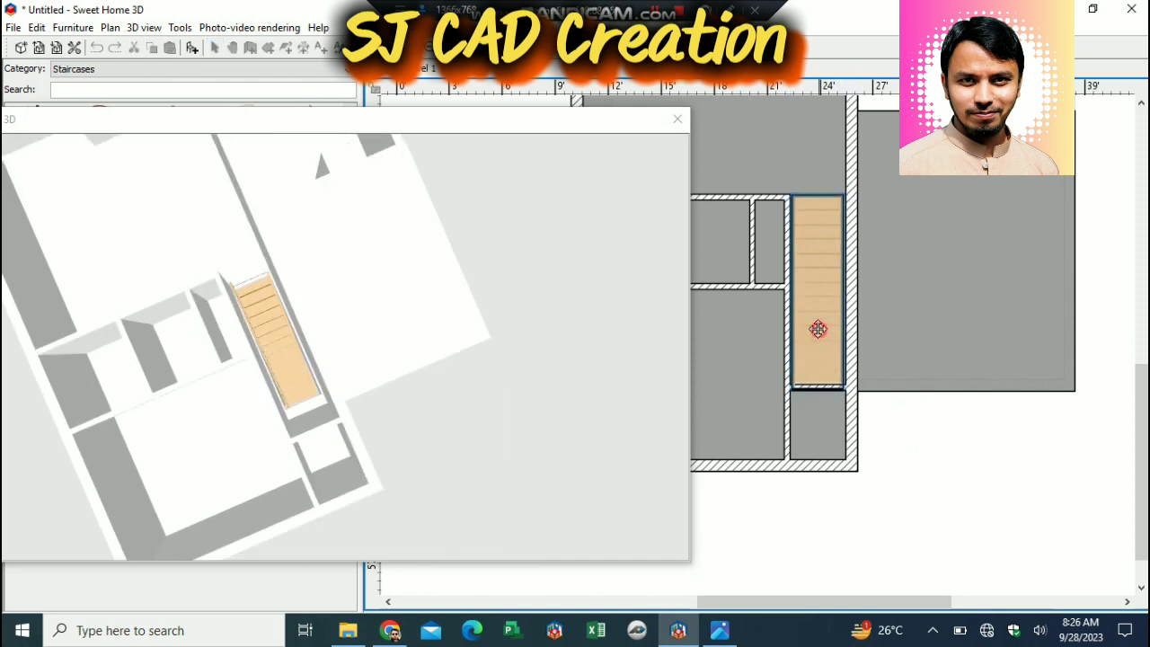
{"action": "left_click_drag", "start_coordinate": [821, 318], "coordinate": [821, 307]}
{"action": "left_click", "coordinate": [816, 387]}
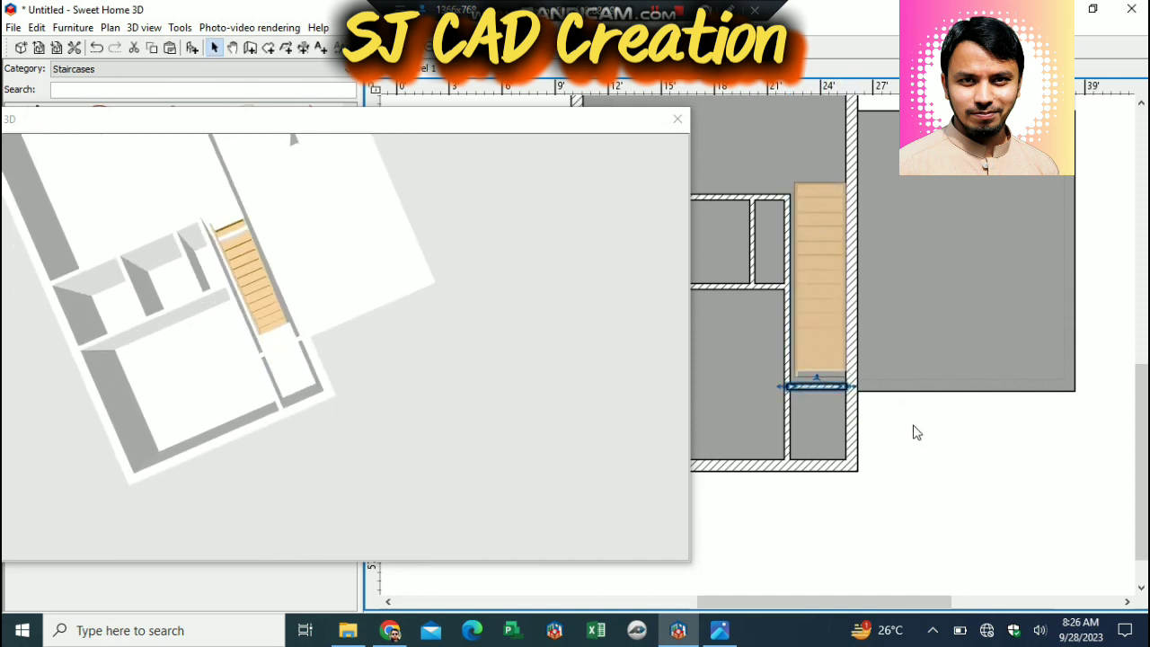
Nudge the staircase back down onto the stairwell's end wall and slightly towards the exterior wall, and check the fit in 3D.
{"action": "left_click", "coordinate": [823, 341]}
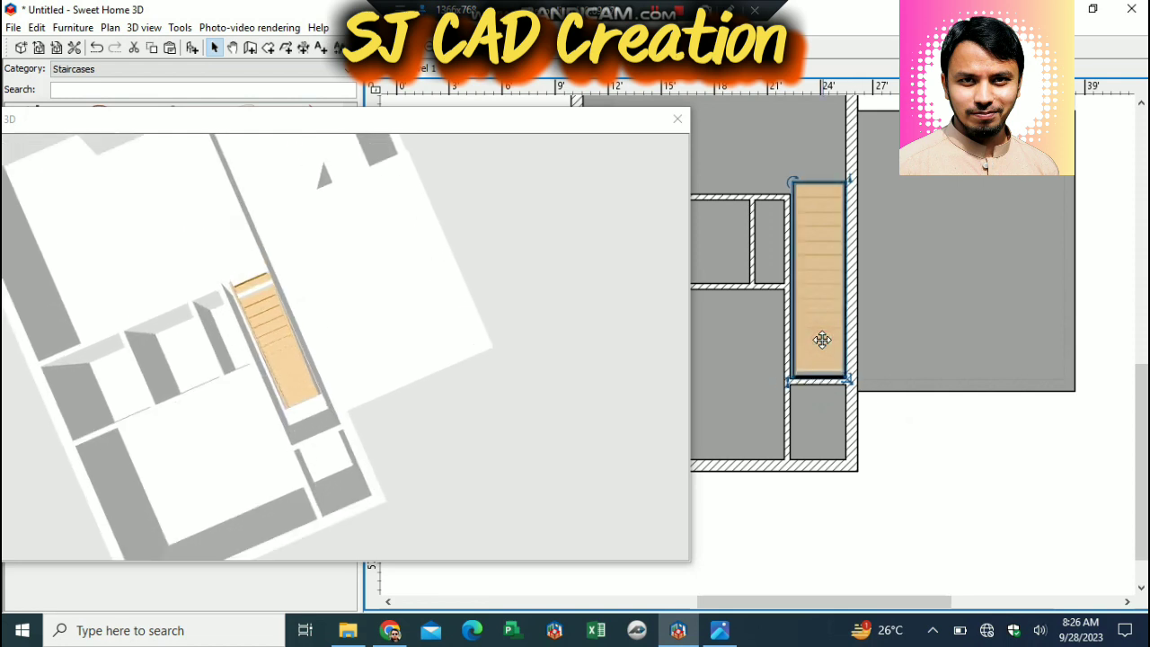
{"action": "key", "text": "Down"}
{"action": "key", "text": "Down"}
{"action": "key", "text": "Down"}
{"action": "key", "text": "Down"}
{"action": "key", "text": "Down"}
{"action": "key", "text": "Down"}
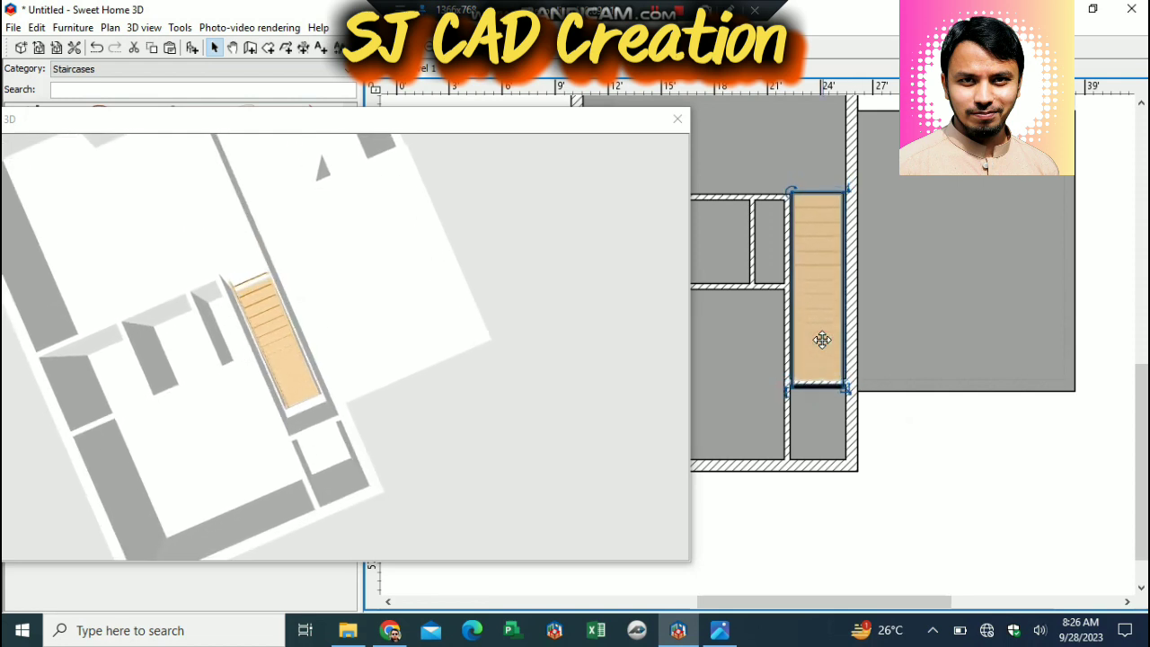
{"action": "key", "text": "Down"}
{"action": "key", "text": "Down"}
{"action": "key", "text": "Down"}
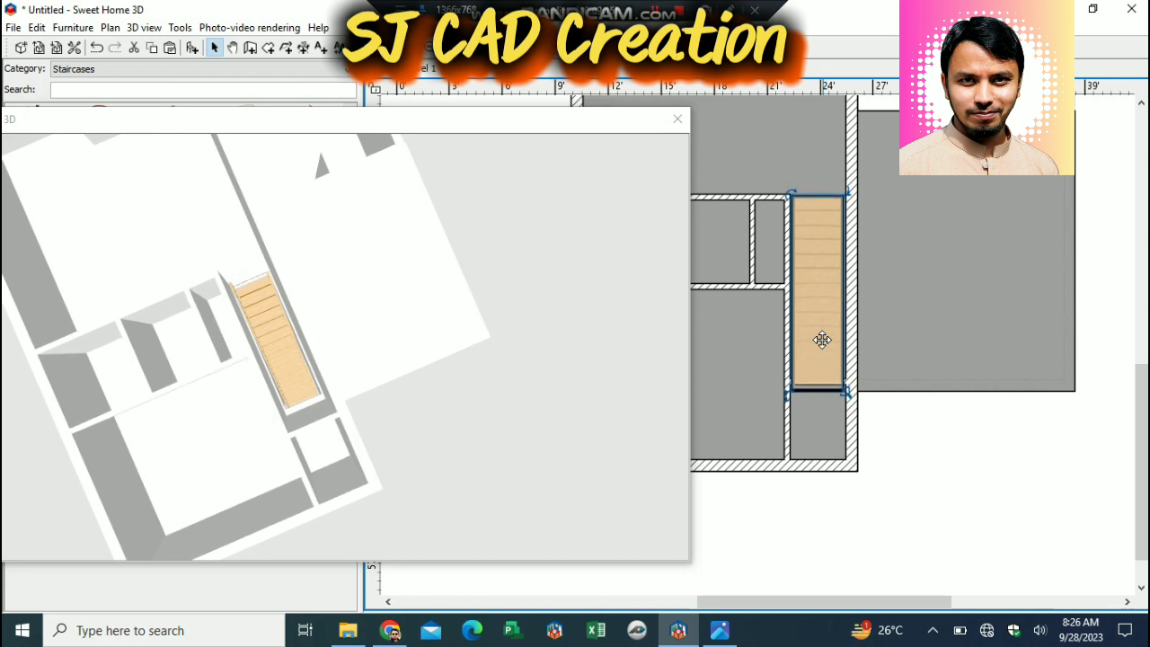
{"action": "key", "text": "Right"}
{"action": "left_click", "coordinate": [996, 548]}
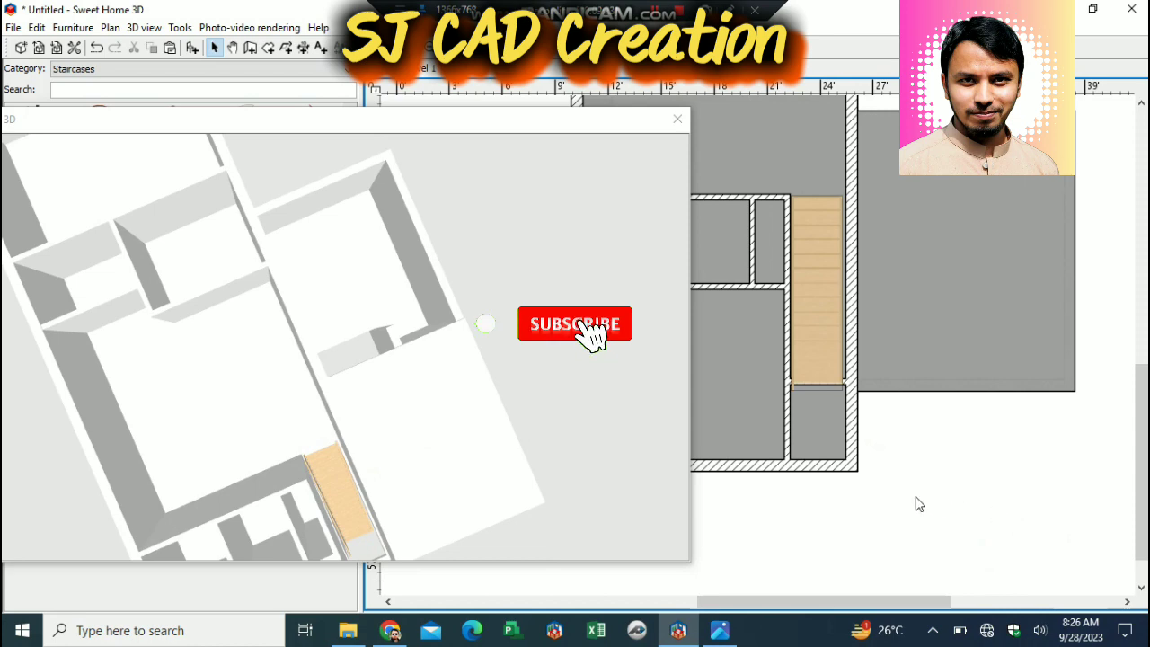
{"action": "left_click_drag", "start_coordinate": [449, 288], "coordinate": [539, 379]}
{"action": "left_click_drag", "start_coordinate": [527, 128], "coordinate": [455, 129]}
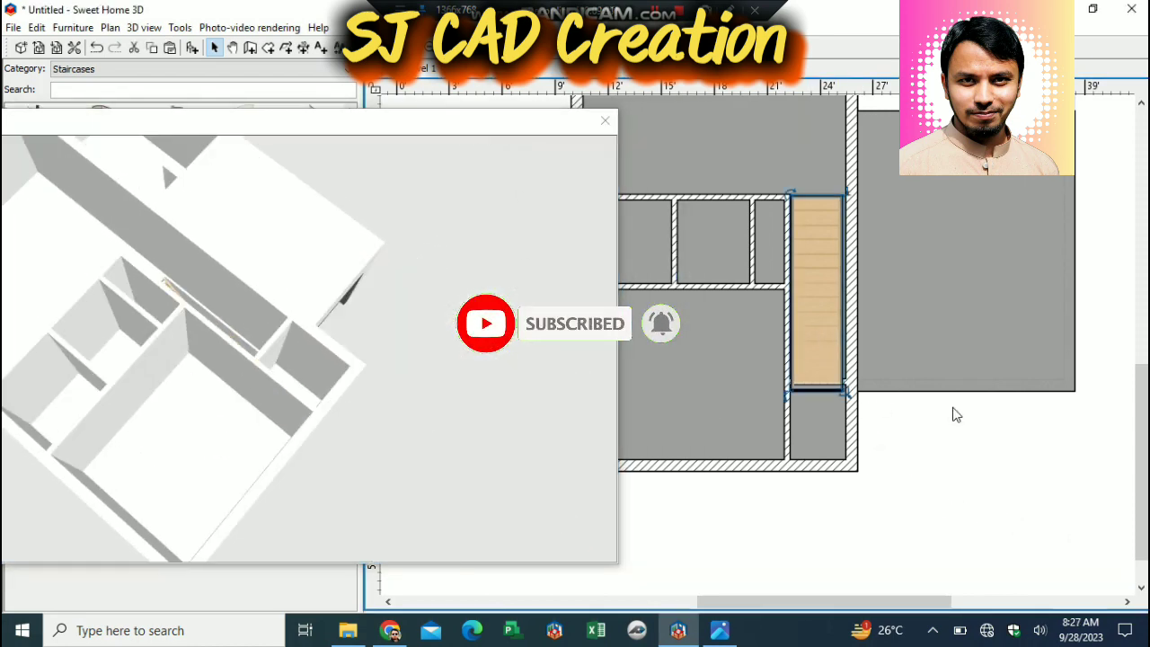
Try the staircase higher up the stairwell, clear of the lower end wall, and check that wall in 3D.
{"action": "left_click", "coordinate": [818, 388]}
{"action": "left_click", "coordinate": [967, 473]}
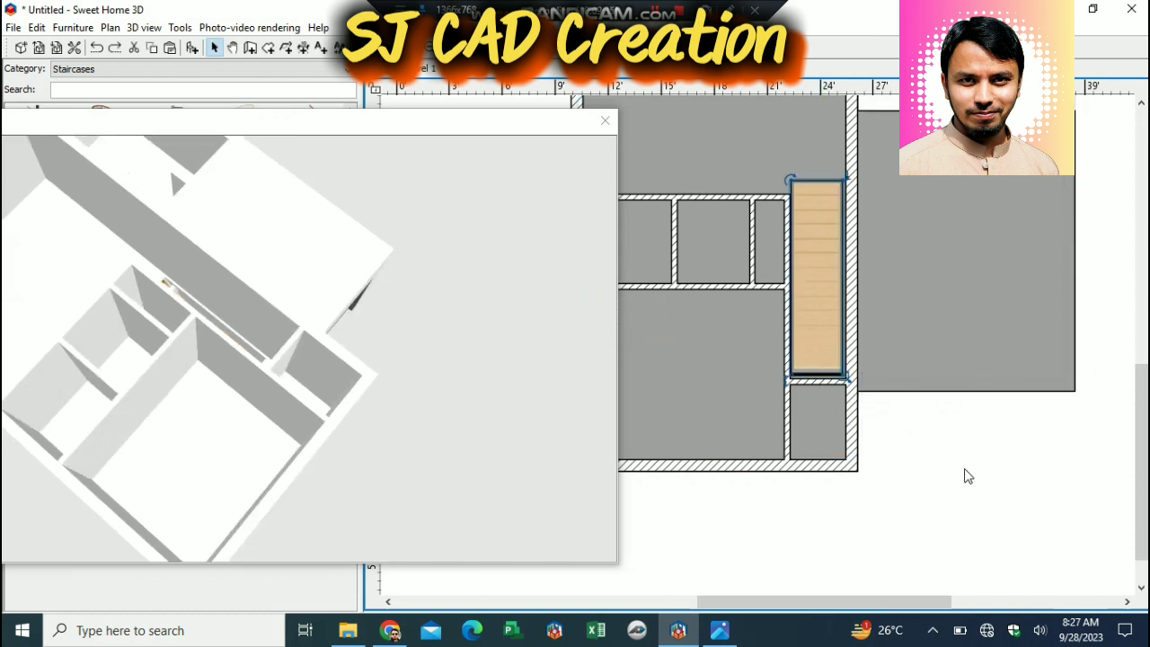
{"action": "left_click", "coordinate": [817, 381]}
{"action": "left_click", "coordinate": [959, 416]}
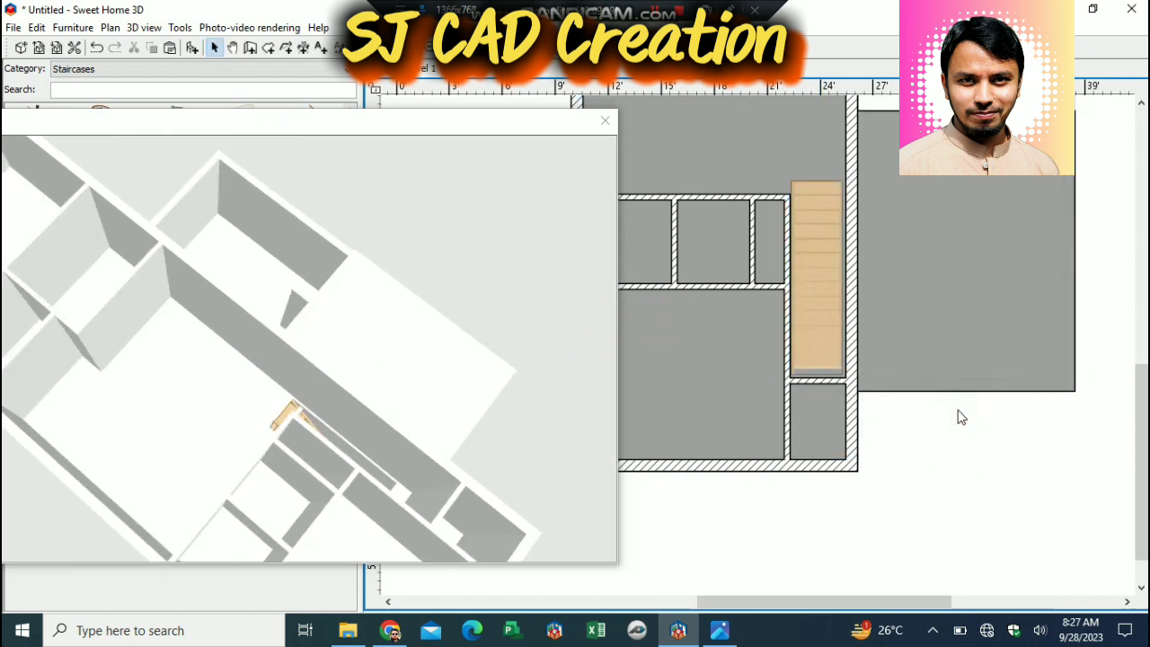
{"action": "left_click", "coordinate": [826, 381]}
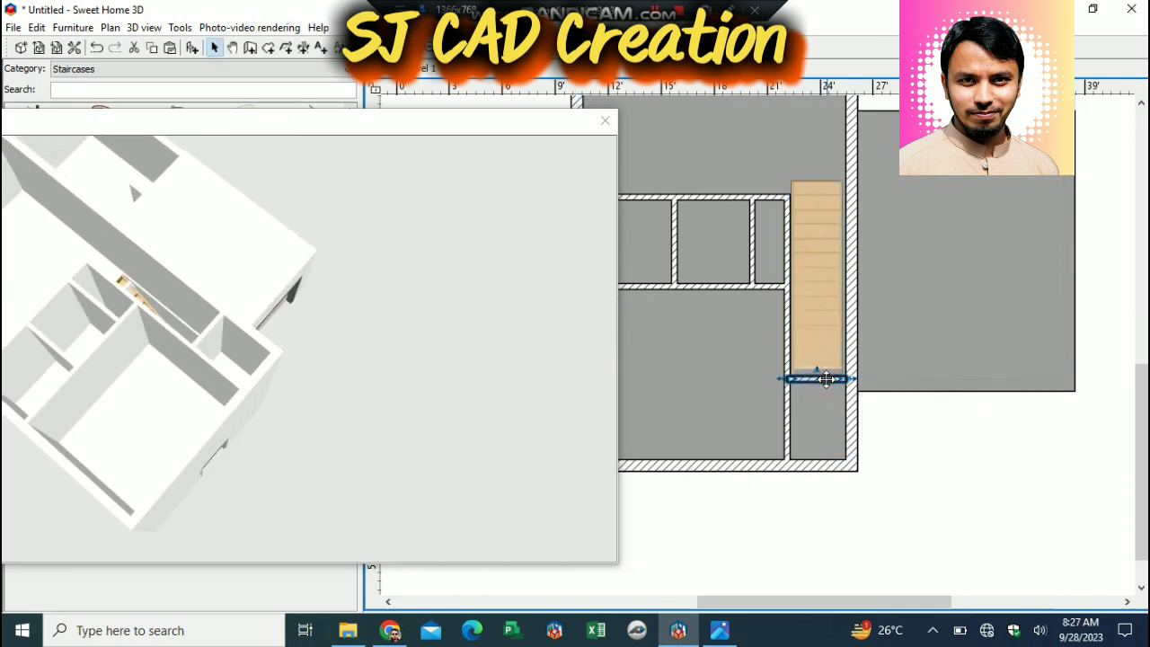
Nudge the staircase down the stairwell so that its lower end overlaps the end wall, and check it in 3D.
{"action": "left_click", "coordinate": [820, 351]}
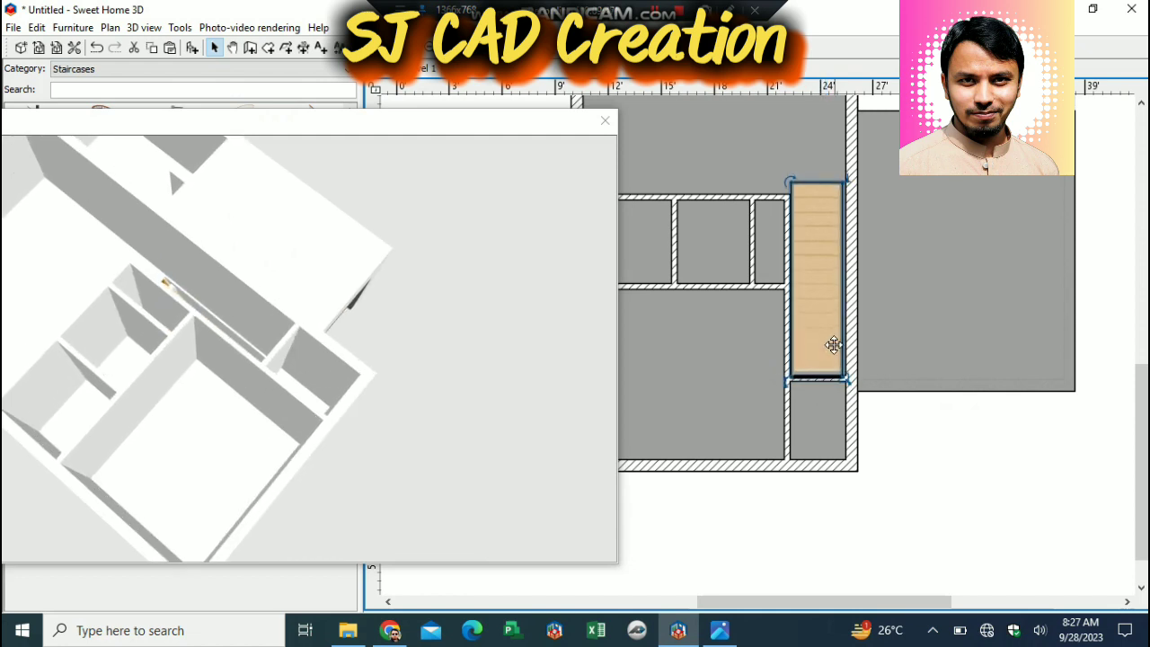
{"action": "key", "text": "Down"}
{"action": "key", "text": "Down"}
{"action": "key", "text": "Down"}
{"action": "key", "text": "Down"}
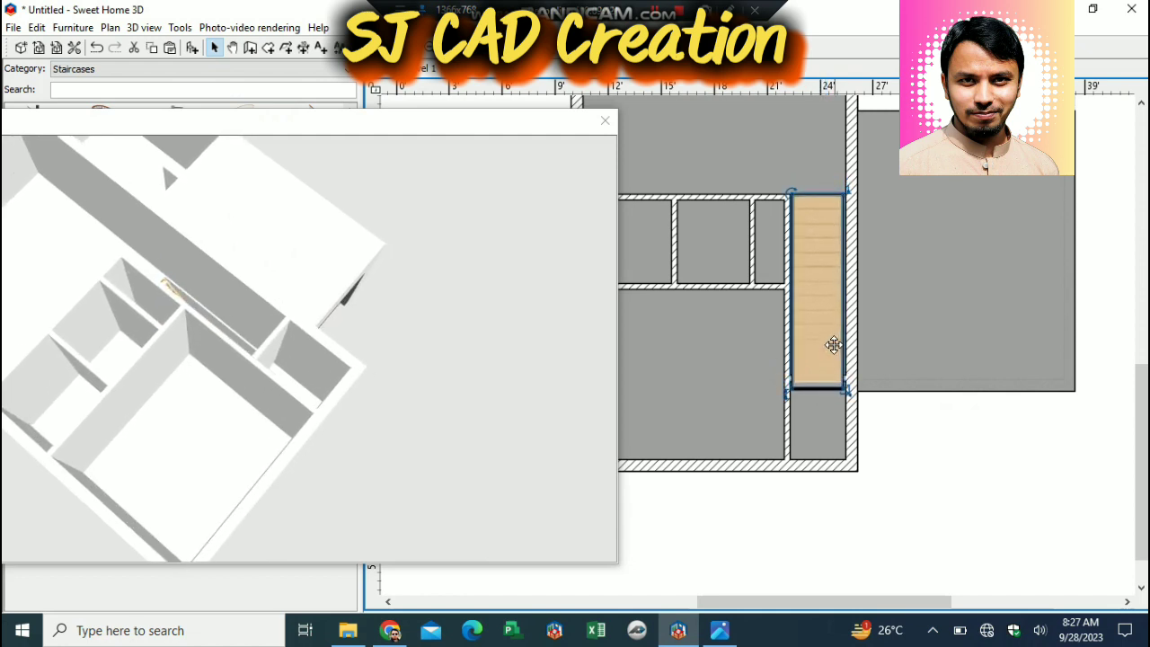
{"action": "left_click_drag", "start_coordinate": [348, 416], "coordinate": [287, 359]}
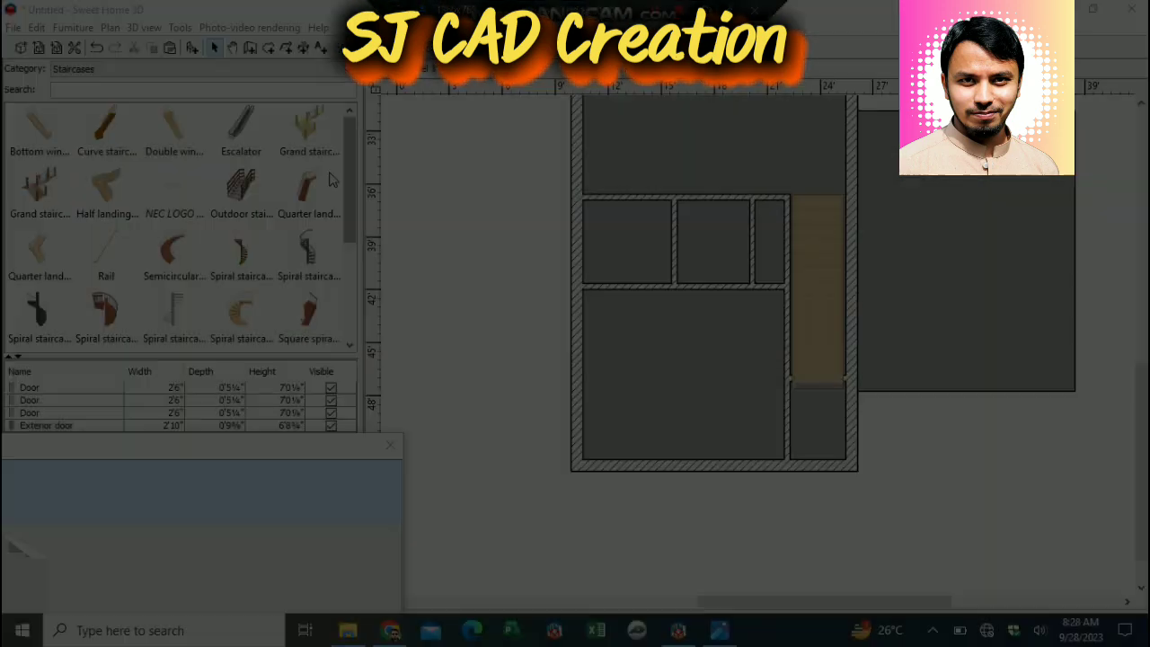
Place a Door from the Doors and windows category in the exterior wall just above the staircase.
{"action": "left_click", "coordinate": [202, 68]}
{"action": "left_click", "coordinate": [192, 140]}
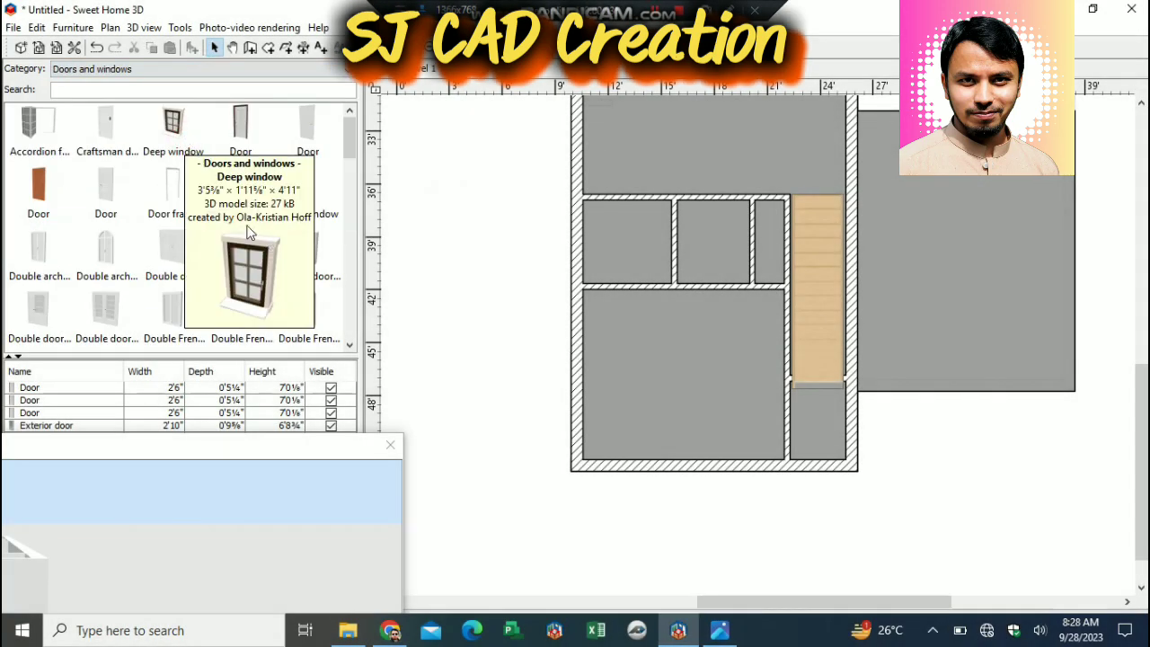
{"action": "left_click_drag", "start_coordinate": [245, 133], "coordinate": [840, 162]}
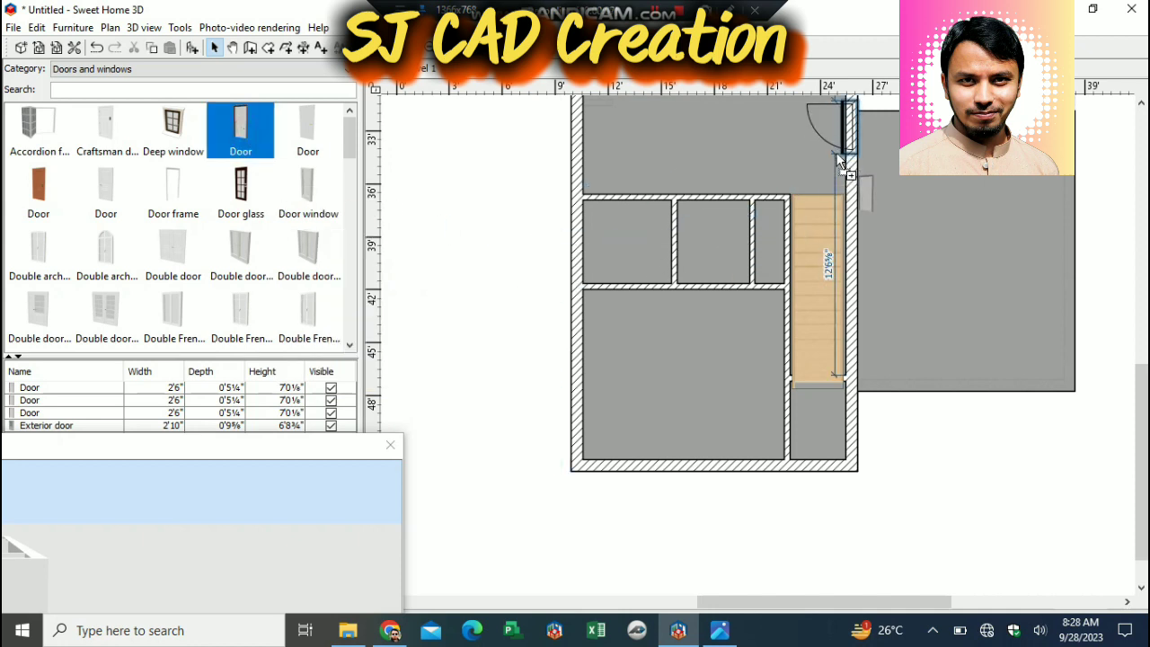
{"action": "left_click_drag", "start_coordinate": [853, 191], "coordinate": [842, 170]}
{"action": "left_click", "coordinate": [430, 51]}
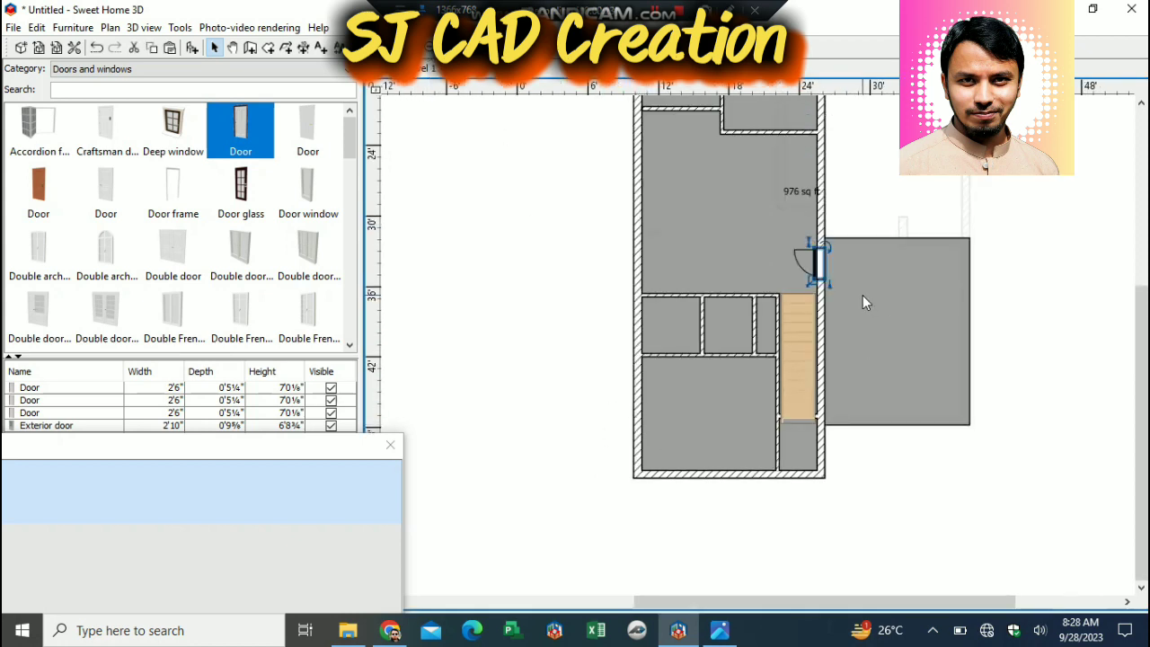
Paste a copy of the door into the partition between the two small rooms, mirror its shape and adjust its position.
{"action": "key", "text": "ctrl+v"}
{"action": "left_click_drag", "start_coordinate": [828, 272], "coordinate": [698, 348]}
{"action": "double_click", "coordinate": [697, 337]}
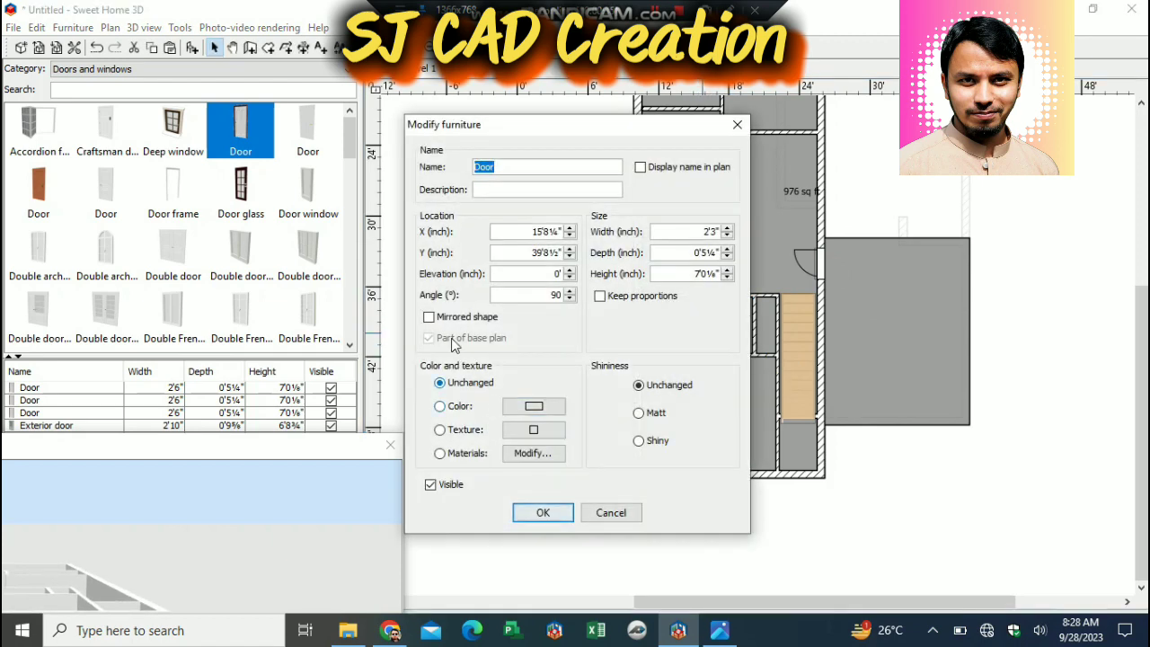
{"action": "left_click", "coordinate": [428, 316]}
{"action": "left_click", "coordinate": [553, 516]}
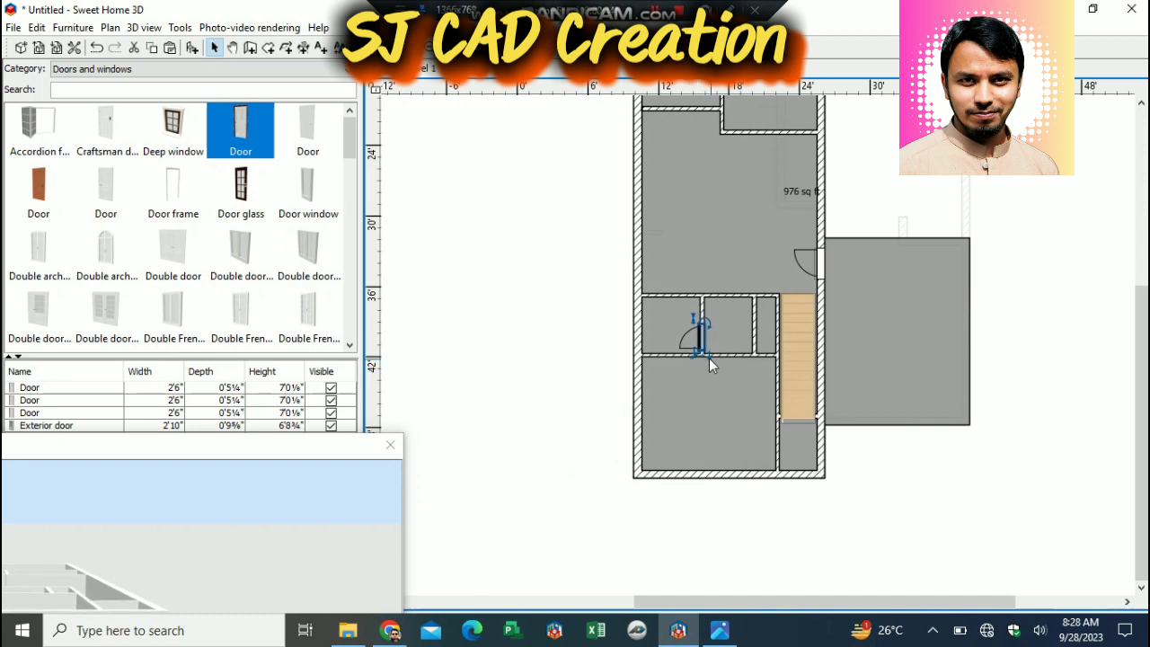
{"action": "left_click_drag", "start_coordinate": [701, 353], "coordinate": [696, 347]}
Place another door in the wall between the middle small room and the large lower room, and delete the partition nearest the staircase.
{"action": "left_click", "coordinate": [819, 270]}
{"action": "left_click_drag", "start_coordinate": [818, 278], "coordinate": [740, 363]}
{"action": "left_click", "coordinate": [753, 324]}
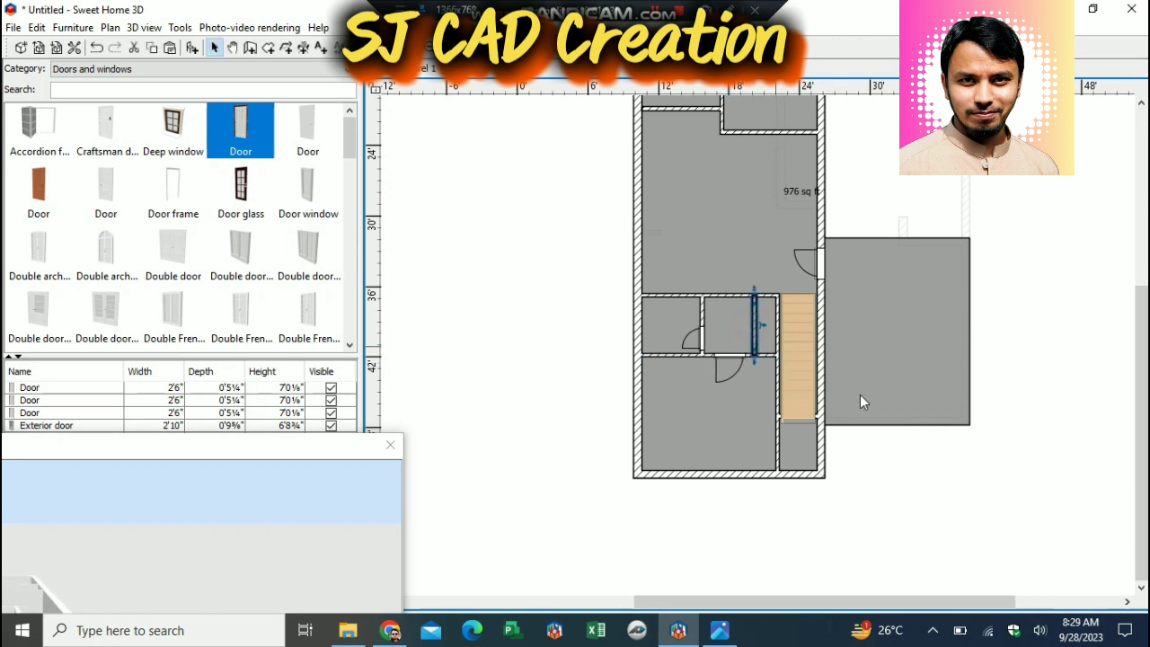
{"action": "key", "text": "Delete"}
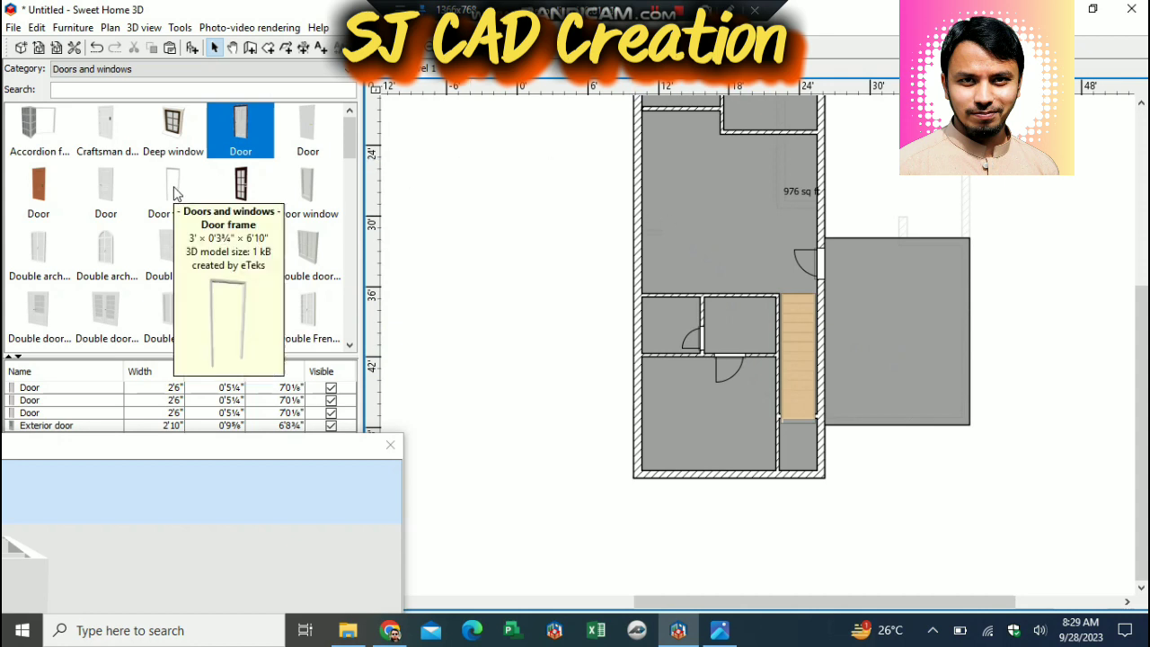
Add a Door frame in the middle small room's upper wall, and nudge the door in its lower wall slightly towards the staircase.
{"action": "left_click_drag", "start_coordinate": [173, 184], "coordinate": [730, 358]}
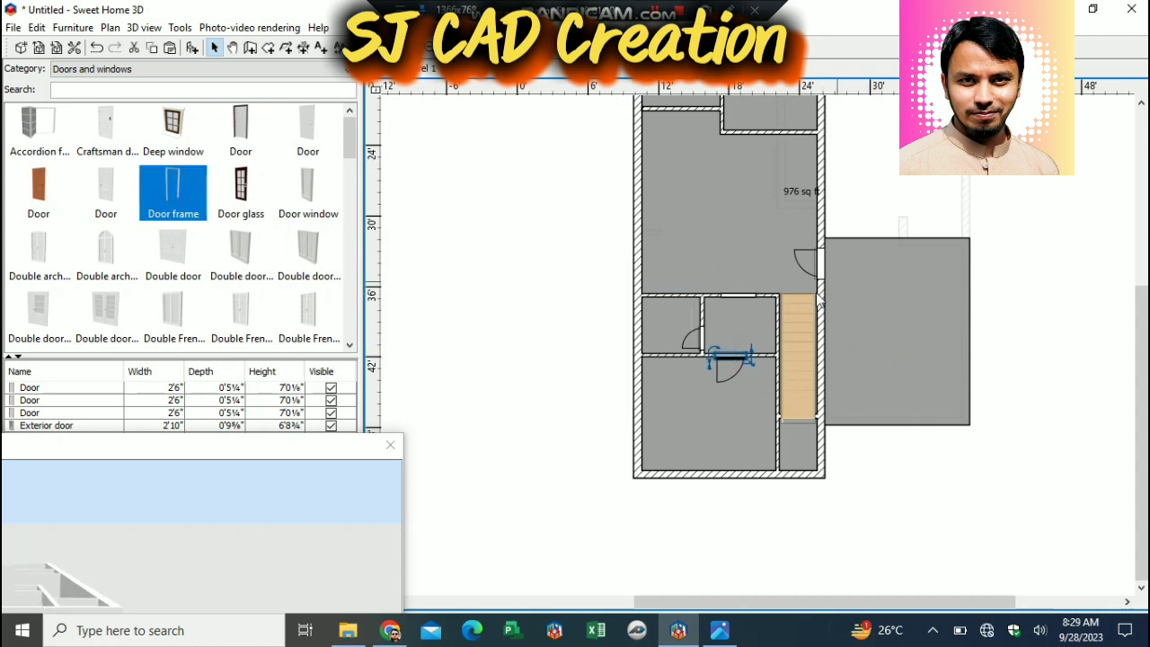
{"action": "key", "text": "Right"}
{"action": "key", "text": "Right"}
{"action": "key", "text": "Right"}
{"action": "key", "text": "Right"}
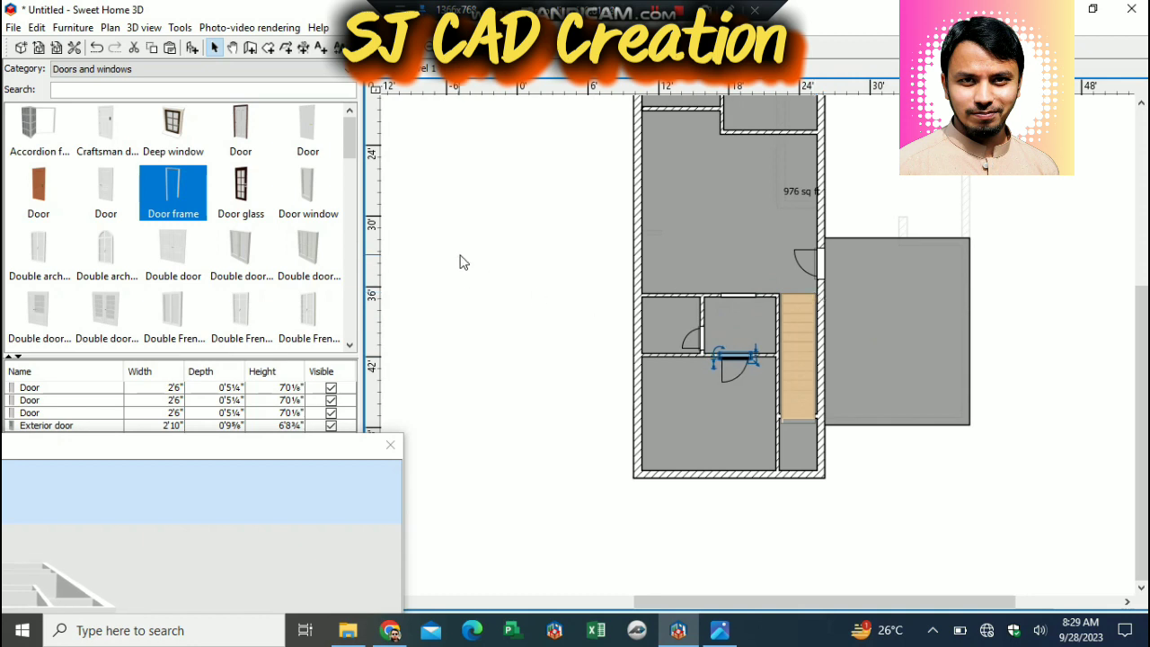
Place the wide brown Wardrobe from the Bedroom category against the small room's wall beside the staircase, and size it to the room.
{"action": "scroll", "coordinate": [346, 179], "scroll_direction": "down", "scroll_amount": 2}
{"action": "scroll", "coordinate": [355, 136], "scroll_direction": "up", "scroll_amount": 2}
{"action": "left_click", "coordinate": [351, 69]}
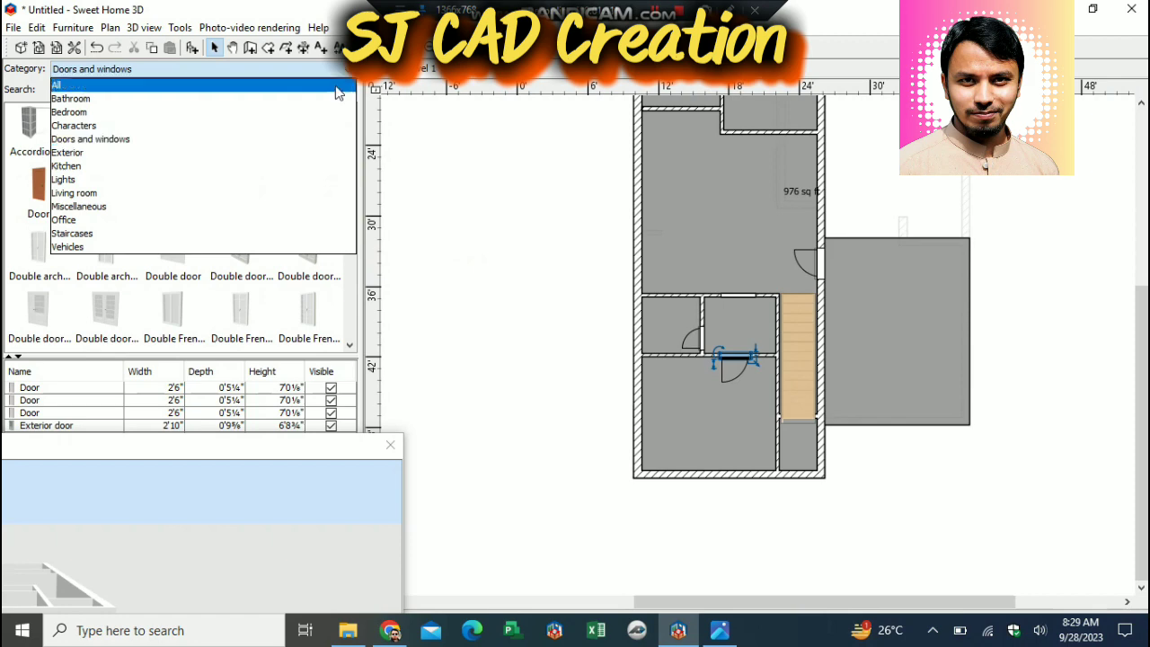
{"action": "left_click", "coordinate": [287, 112]}
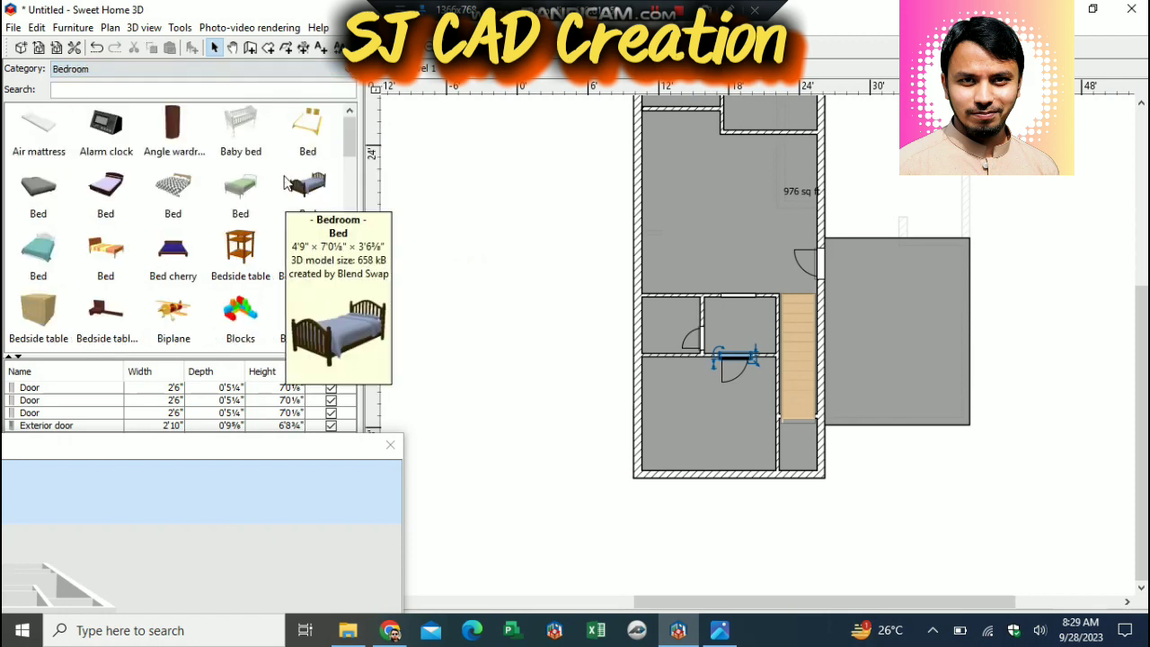
{"action": "scroll", "coordinate": [350, 189], "scroll_direction": "down", "scroll_amount": 5}
{"action": "left_click_drag", "start_coordinate": [350, 188], "coordinate": [343, 325]}
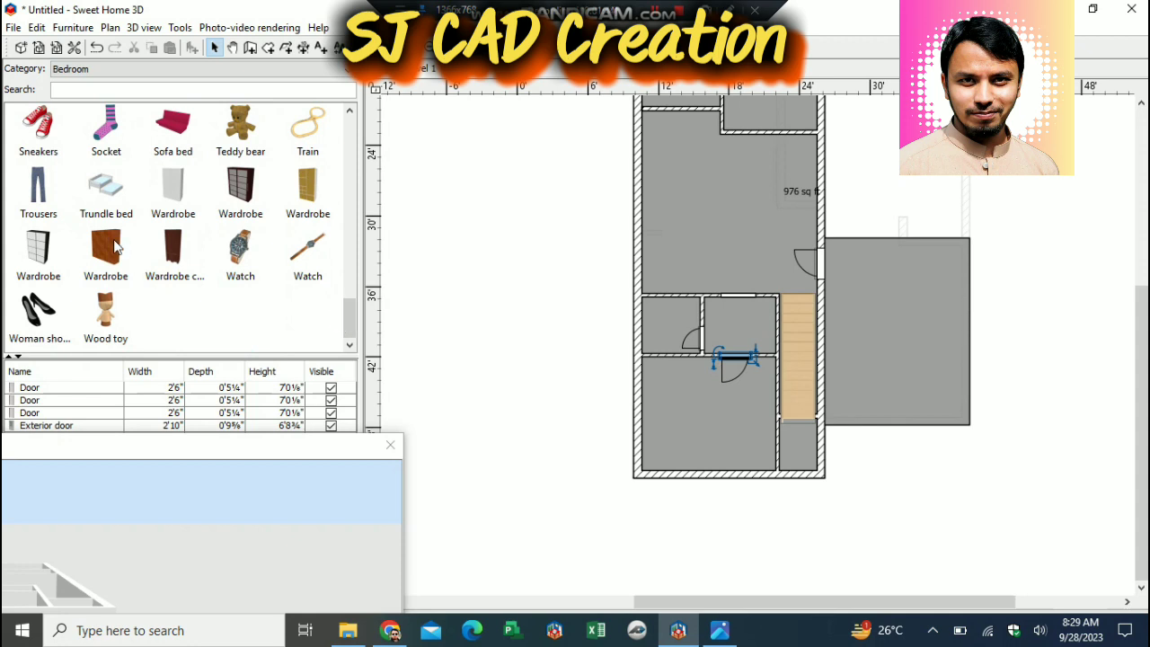
{"action": "mouse_move", "coordinate": [114, 245]}
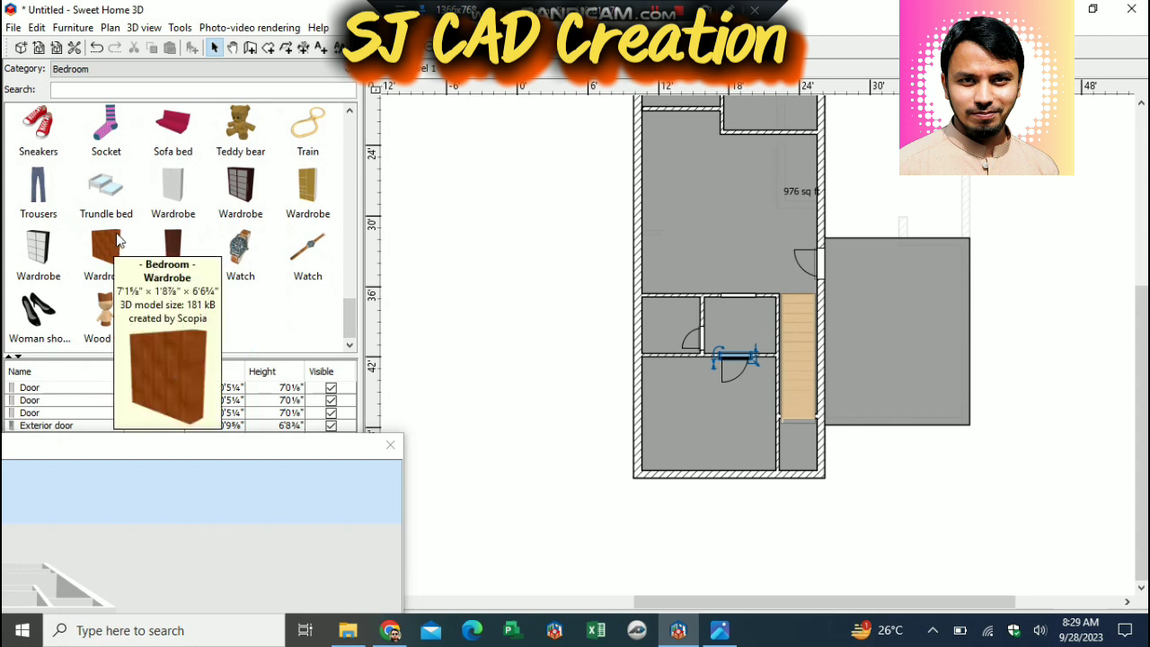
{"action": "left_click_drag", "start_coordinate": [117, 250], "coordinate": [763, 310]}
{"action": "mouse_move", "coordinate": [757, 350]}
{"action": "left_mouse_down"}
{"action": "mouse_move", "coordinate": [769, 320]}
{"action": "mouse_move", "coordinate": [757, 354]}
{"action": "left_mouse_up"}
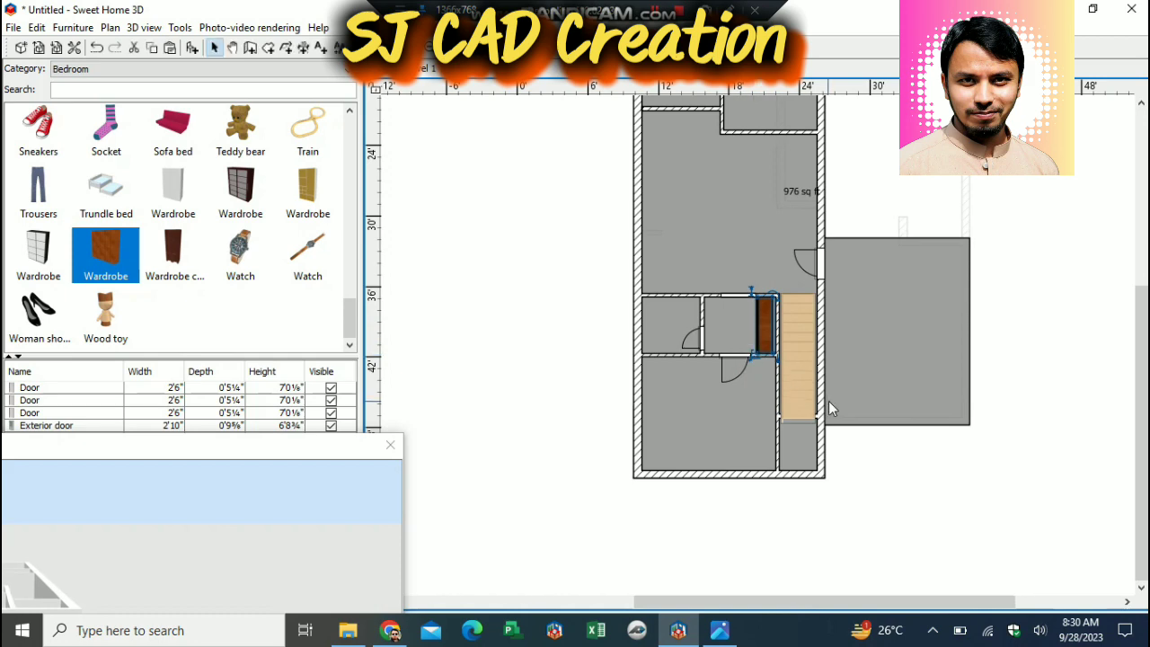
Increase the wardrobe's height slightly and inspect it together with the new doors in an enlarged 3D view.
{"action": "left_click_drag", "start_coordinate": [274, 449], "coordinate": [469, 184]}
{"action": "left_click_drag", "start_coordinate": [152, 380], "coordinate": [215, 485]}
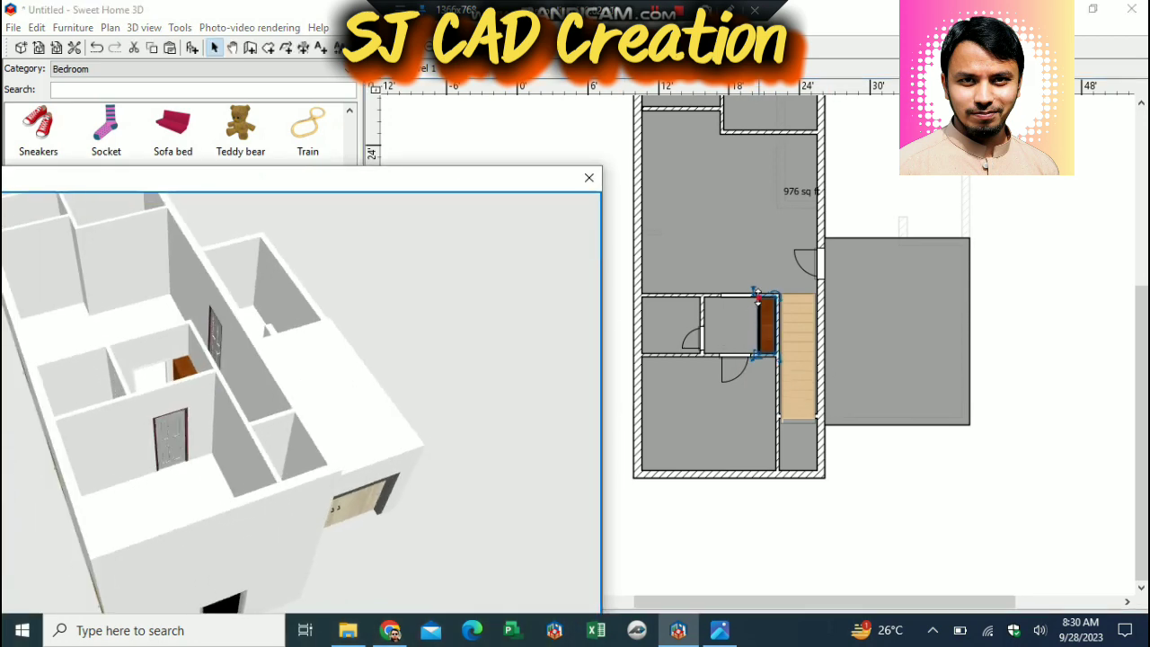
{"action": "mouse_move", "coordinate": [757, 295]}
{"action": "left_mouse_down"}
{"action": "mouse_move", "coordinate": [756, 278]}
{"action": "mouse_move", "coordinate": [761, 293]}
{"action": "left_mouse_up"}
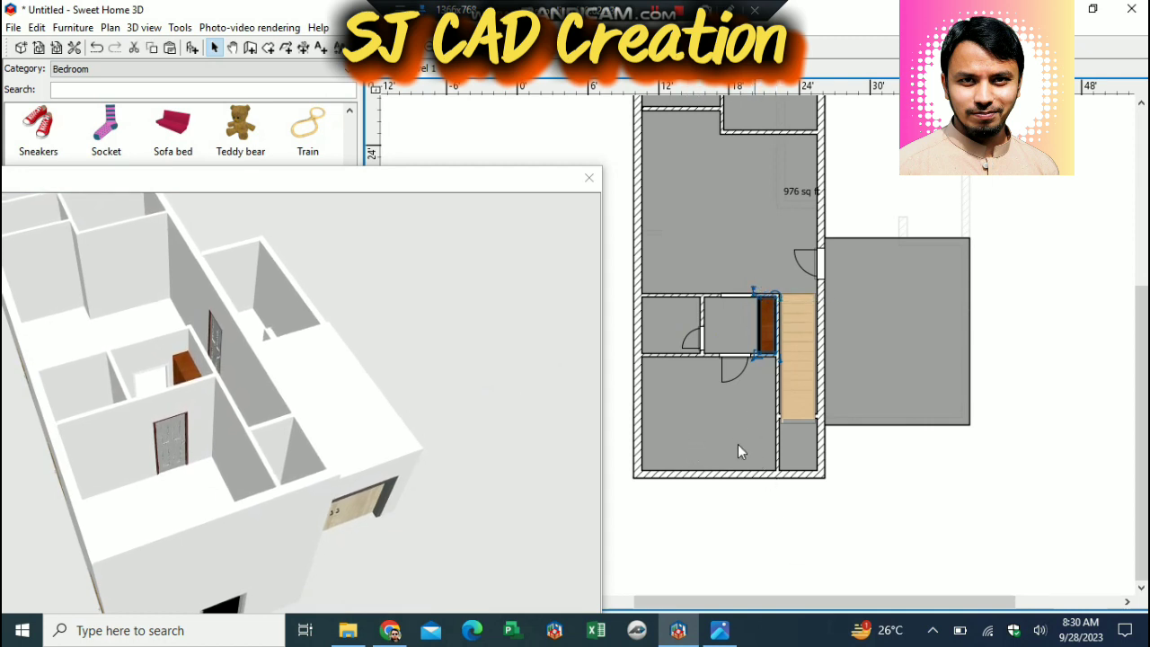
{"action": "left_click_drag", "start_coordinate": [397, 420], "coordinate": [63, 494]}
{"action": "left_click_drag", "start_coordinate": [441, 396], "coordinate": [99, 463]}
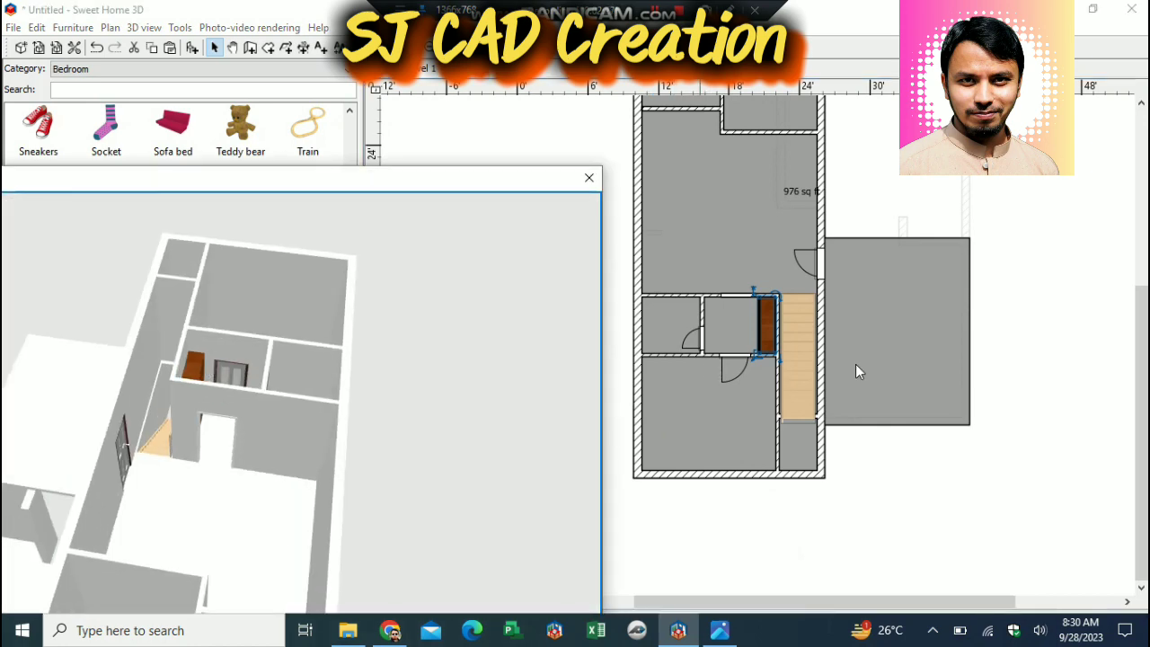
Apply the recently used brown wood texture to the door frame's material and check it in 3D.
{"action": "double_click", "coordinate": [732, 298]}
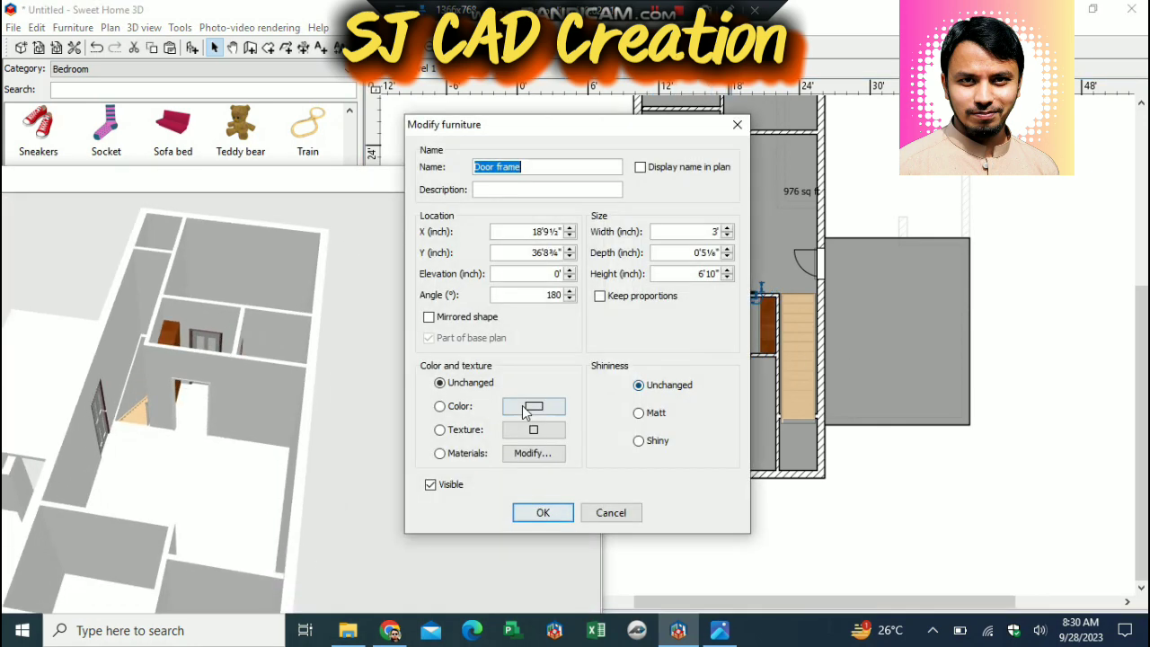
{"action": "left_click", "coordinate": [529, 454]}
{"action": "left_click", "coordinate": [765, 327]}
{"action": "left_click", "coordinate": [482, 488]}
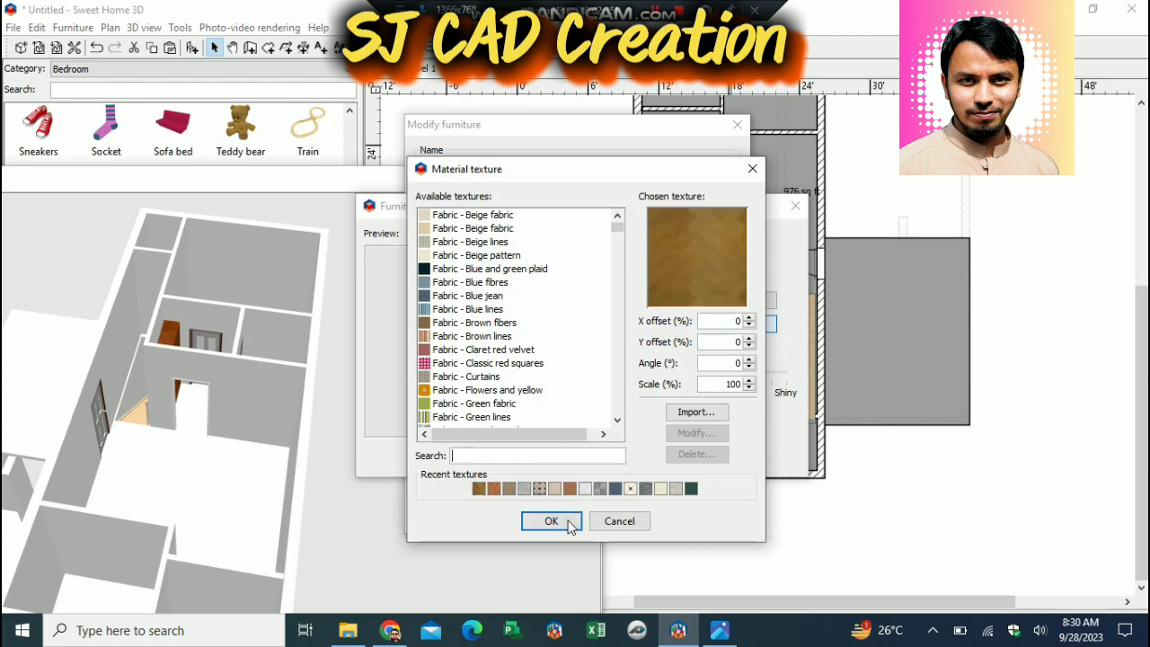
{"action": "left_click", "coordinate": [547, 518]}
{"action": "left_click", "coordinate": [548, 457]}
{"action": "left_click", "coordinate": [544, 514]}
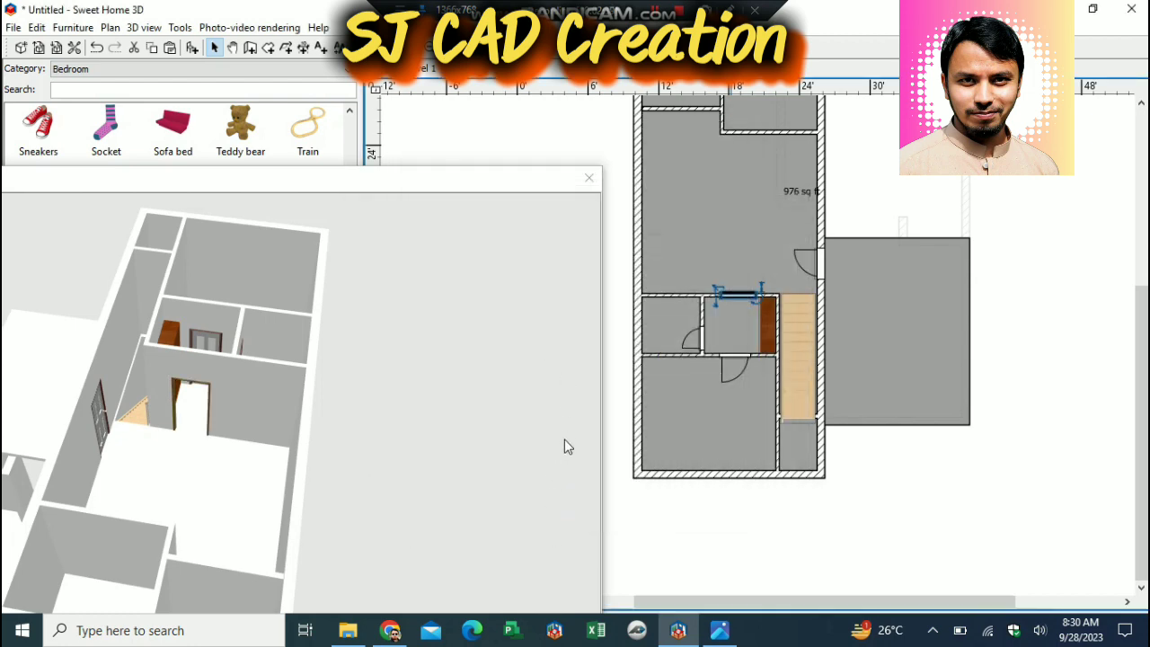
{"action": "left_click_drag", "start_coordinate": [288, 406], "coordinate": [354, 419]}
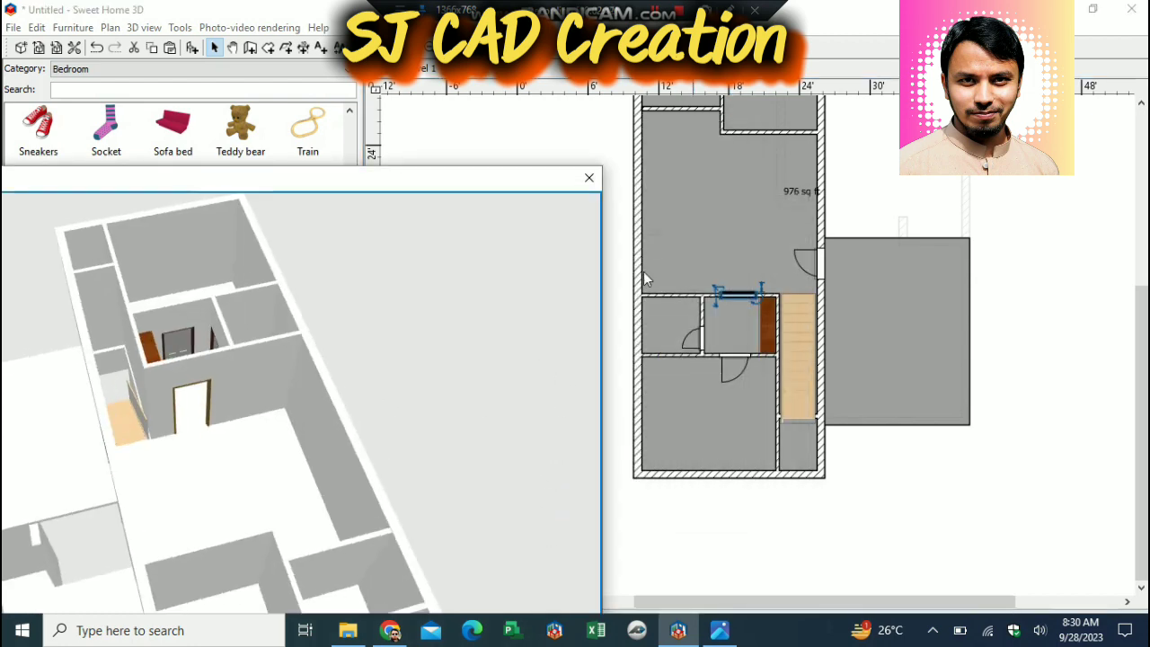
{"action": "double_click", "coordinate": [807, 352]}
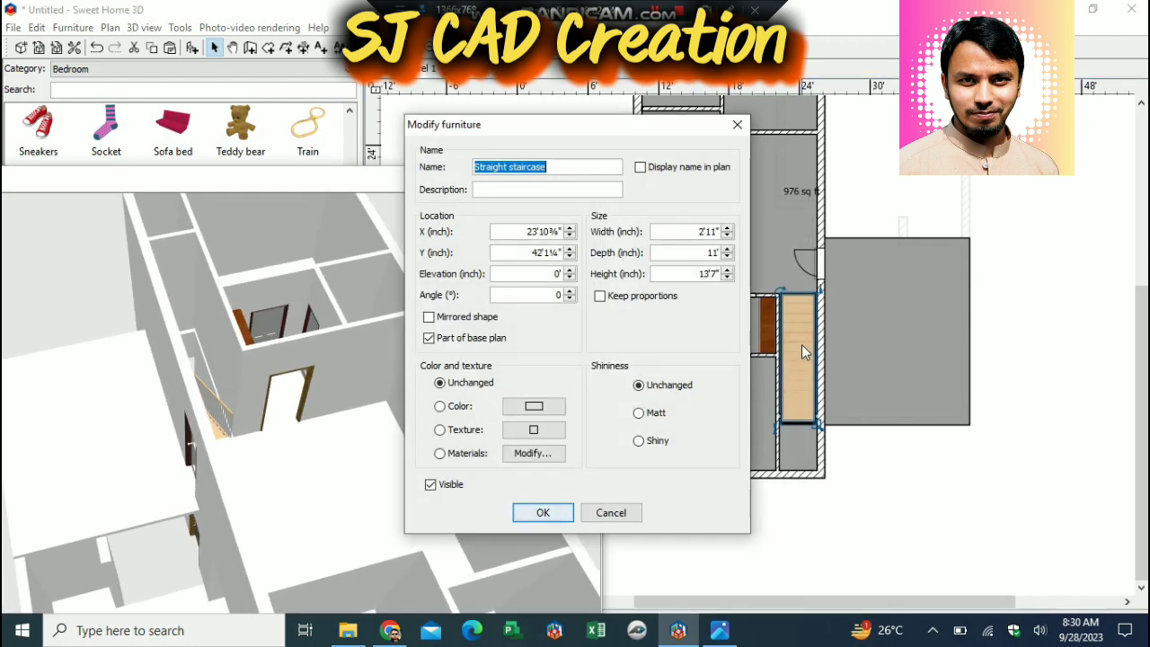
{"action": "left_click", "coordinate": [533, 454]}
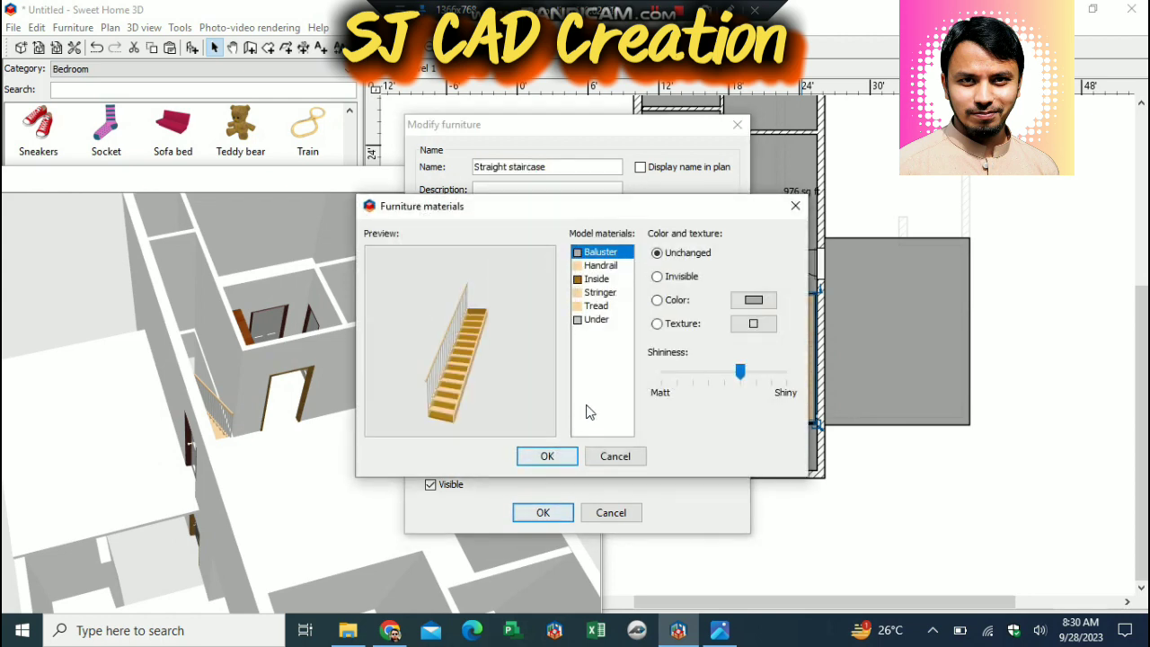
{"action": "left_click", "coordinate": [795, 209]}
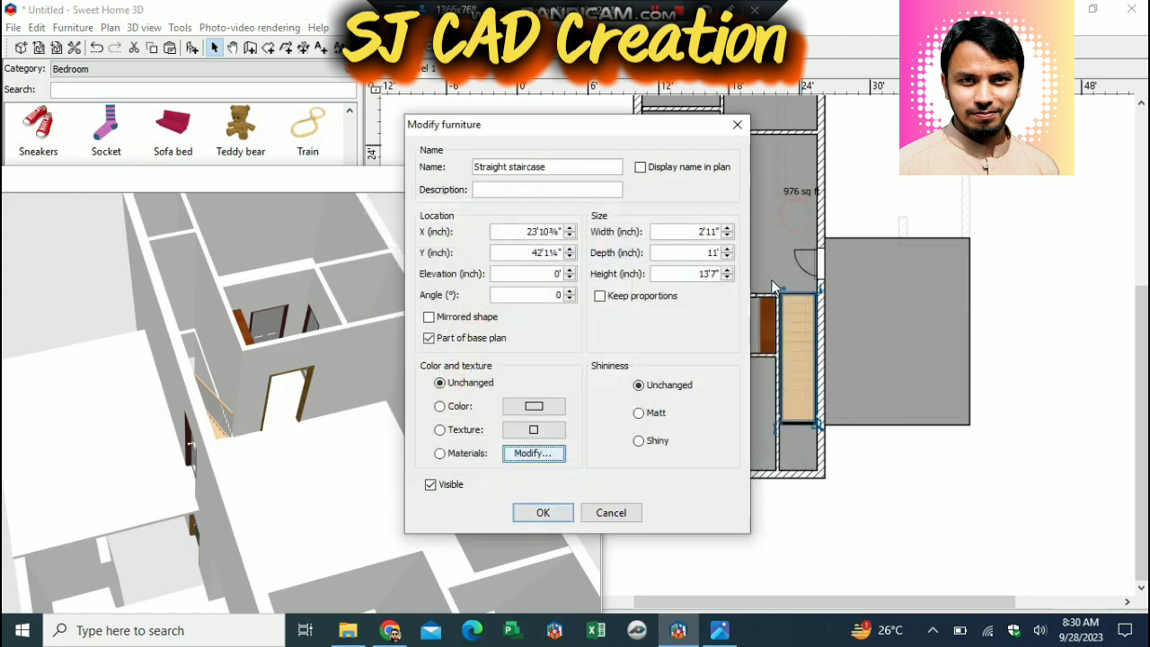
{"action": "left_click", "coordinate": [737, 125]}
Widen the staircase slightly, nudge it towards the wardrobe room to span the stairwell, and check it in 3D.
{"action": "left_click_drag", "start_coordinate": [814, 425], "coordinate": [820, 423]}
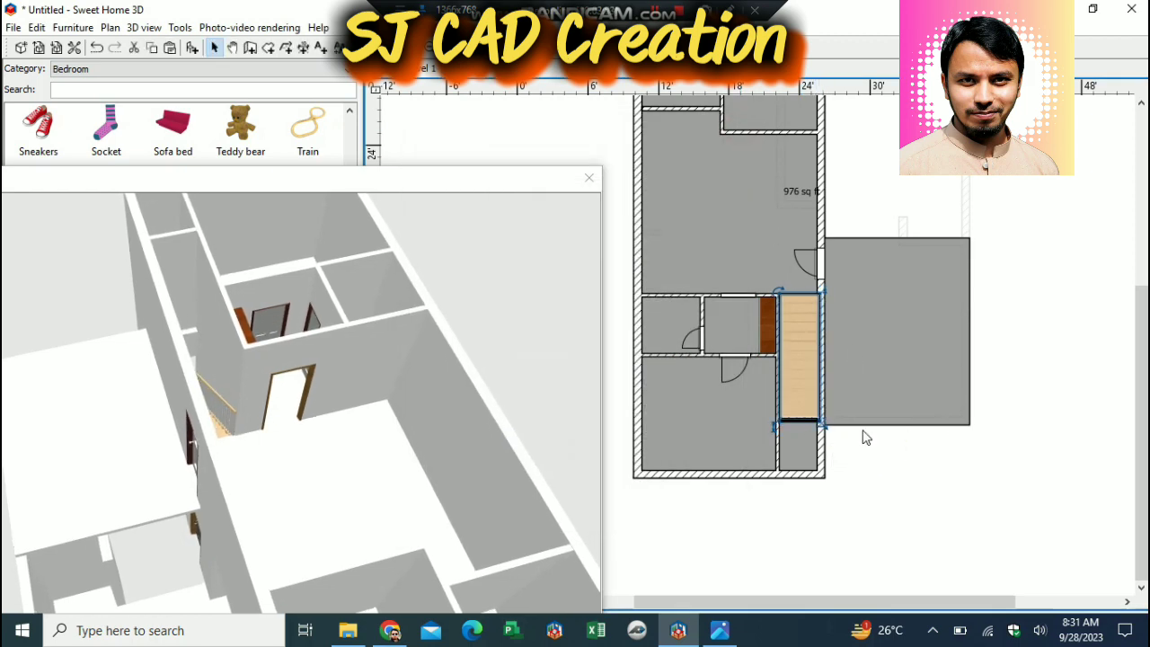
{"action": "key", "text": "Left"}
{"action": "key", "text": "Left"}
{"action": "key", "text": "Left"}
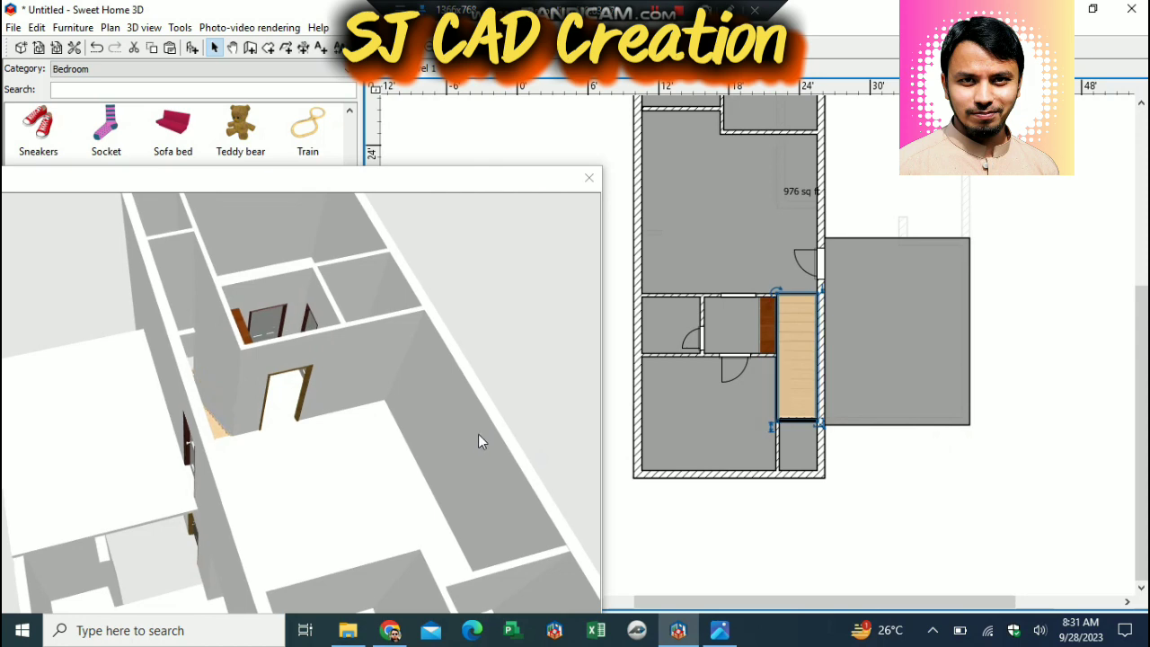
{"action": "left_click_drag", "start_coordinate": [456, 450], "coordinate": [405, 454]}
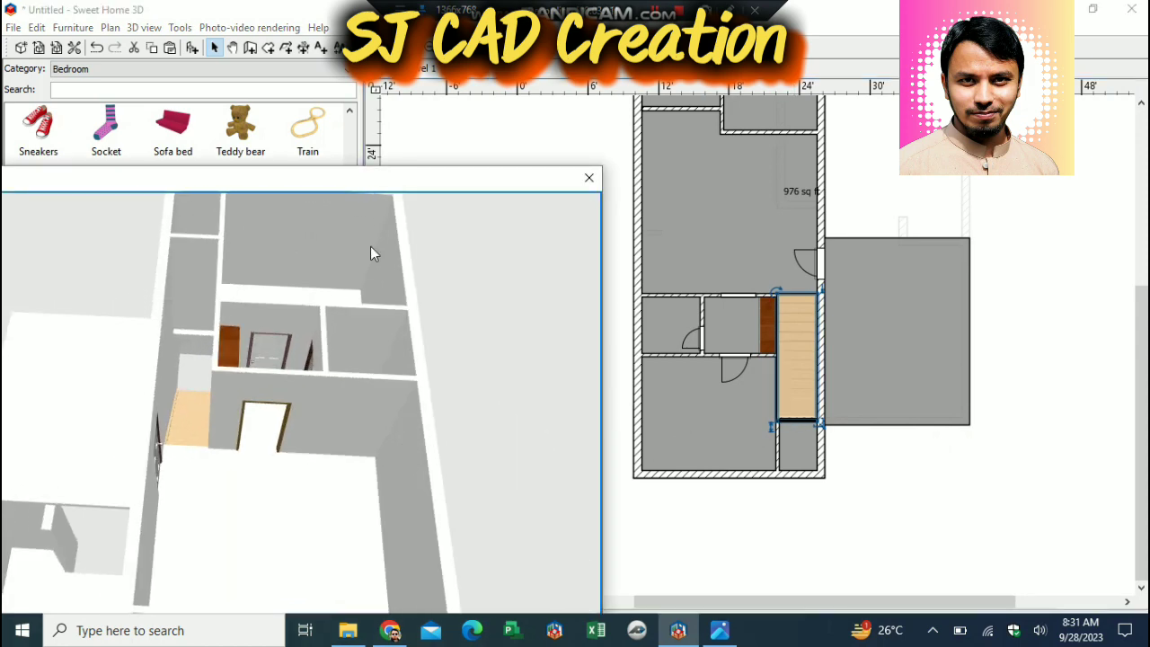
Save the house project as nnnneewww.sh3d.
{"action": "left_click", "coordinate": [55, 47]}
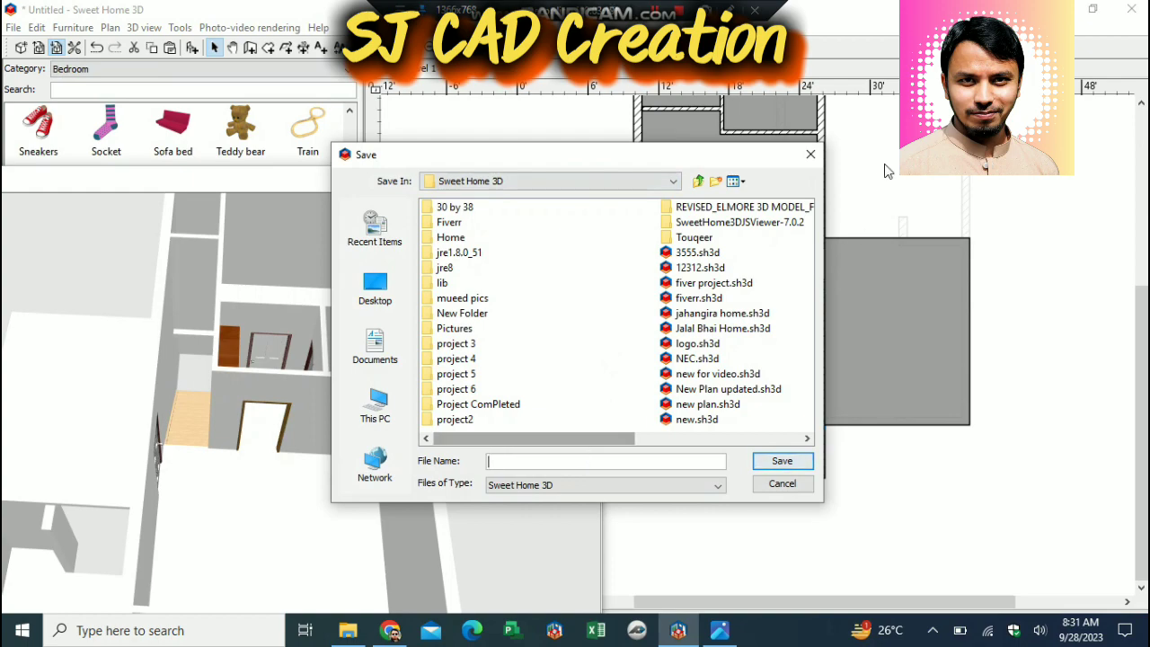
{"action": "key", "text": "Escape"}
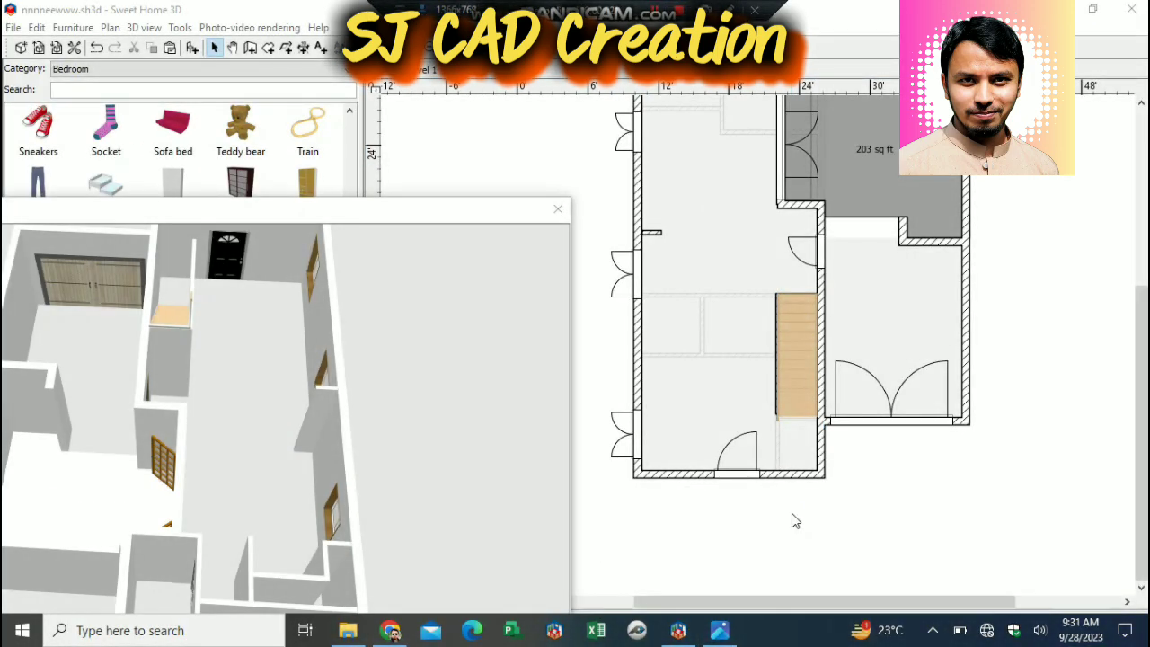
Select everything on the lower level and apply the first Fabric - Beige fabric texture to the left side of its walls.
{"action": "key", "text": "ctrl+a"}
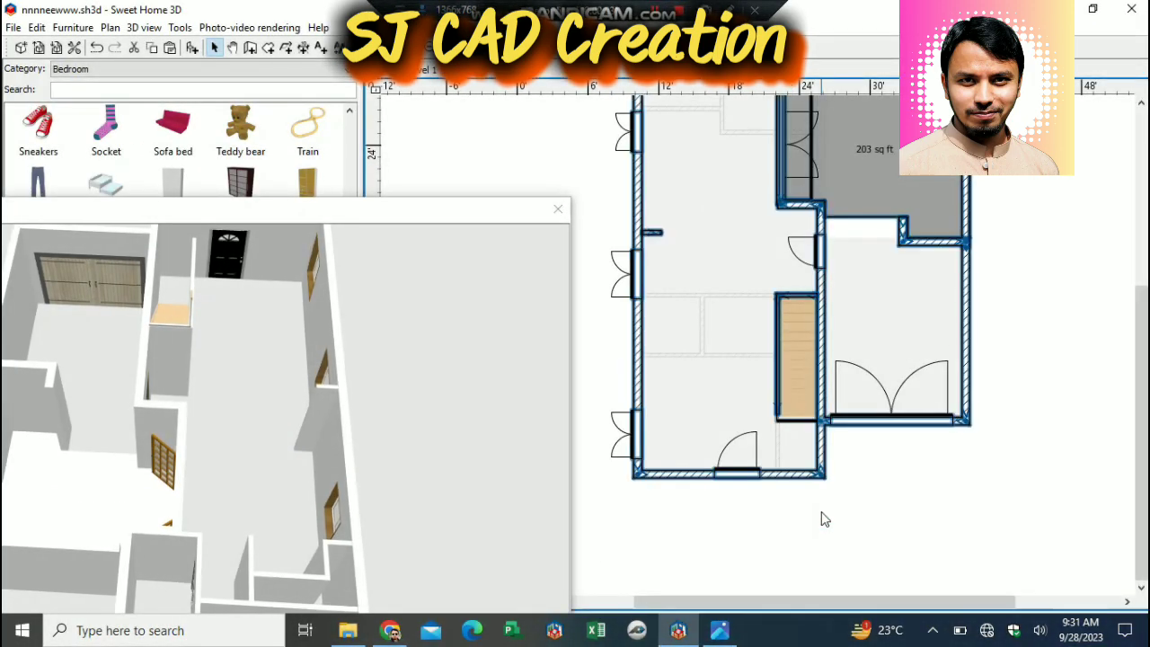
{"action": "right_click", "coordinate": [821, 513]}
{"action": "left_click", "coordinate": [882, 454]}
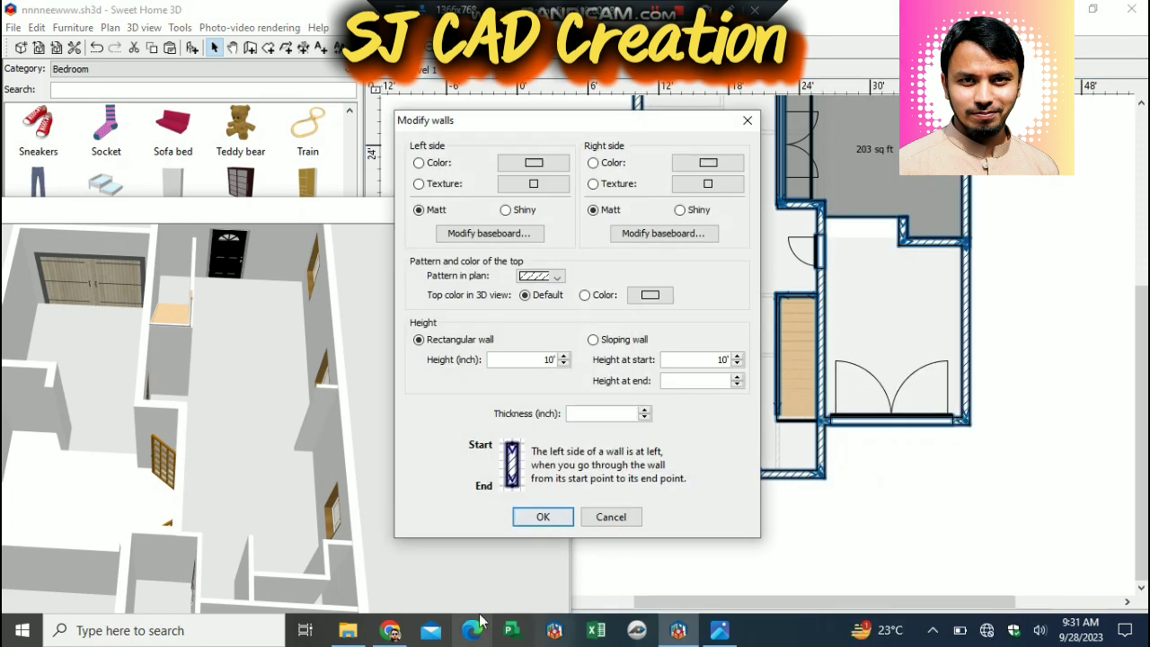
{"action": "left_click", "coordinate": [533, 184]}
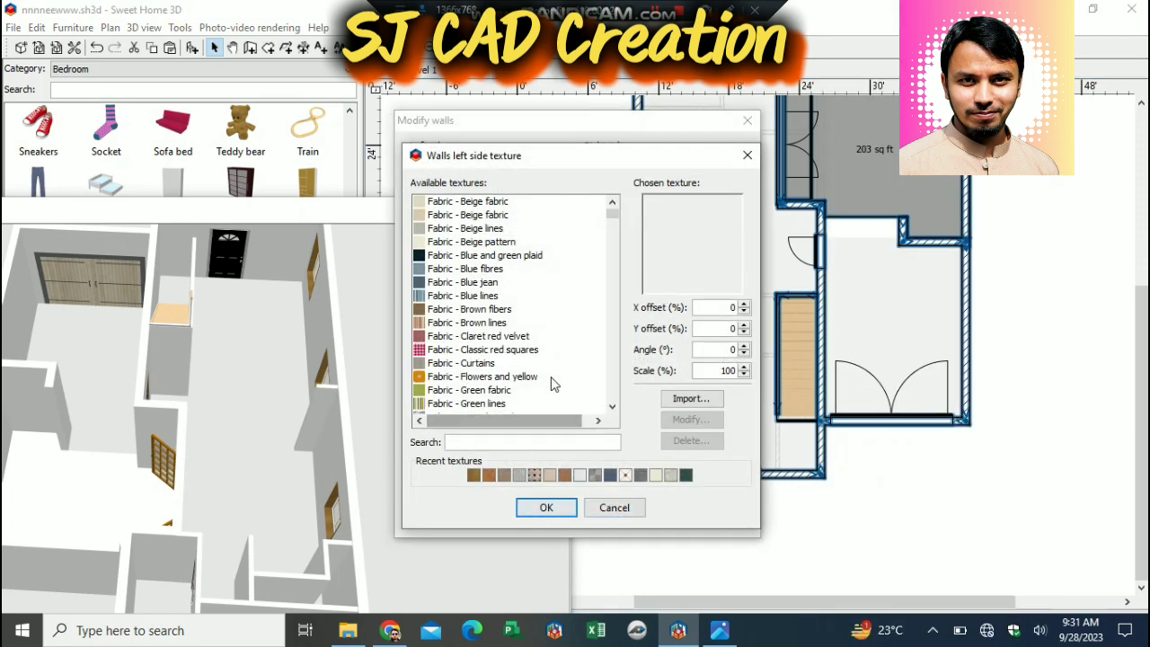
{"action": "left_click", "coordinate": [459, 244]}
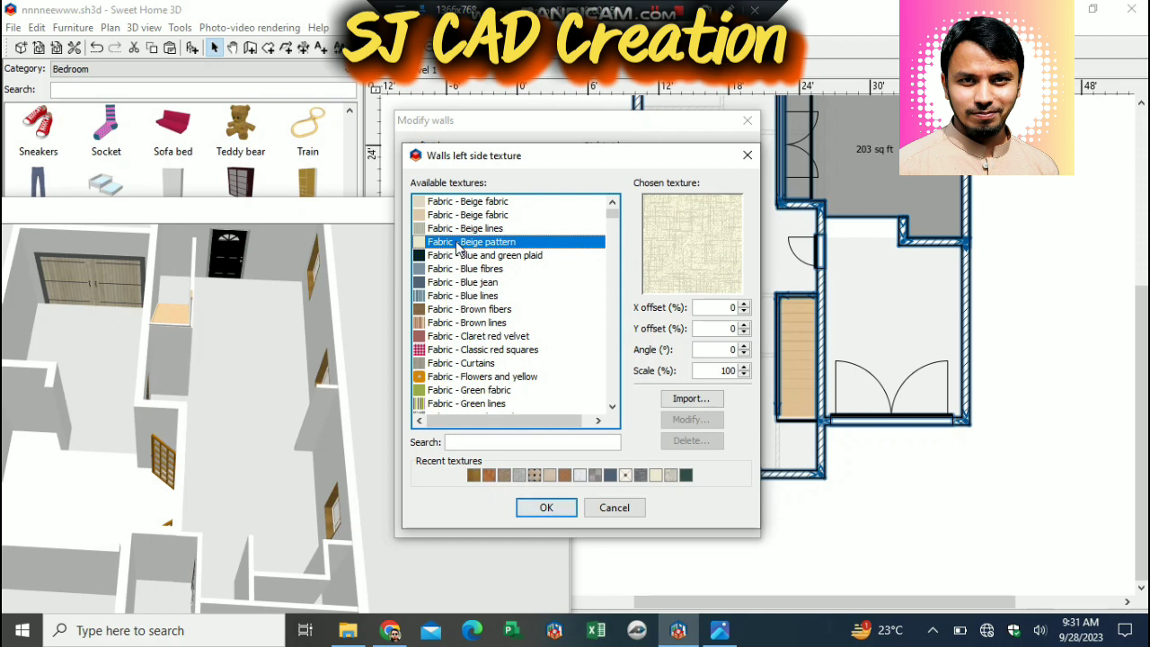
{"action": "left_click", "coordinate": [460, 230]}
{"action": "left_click", "coordinate": [463, 215]}
{"action": "left_click", "coordinate": [467, 203]}
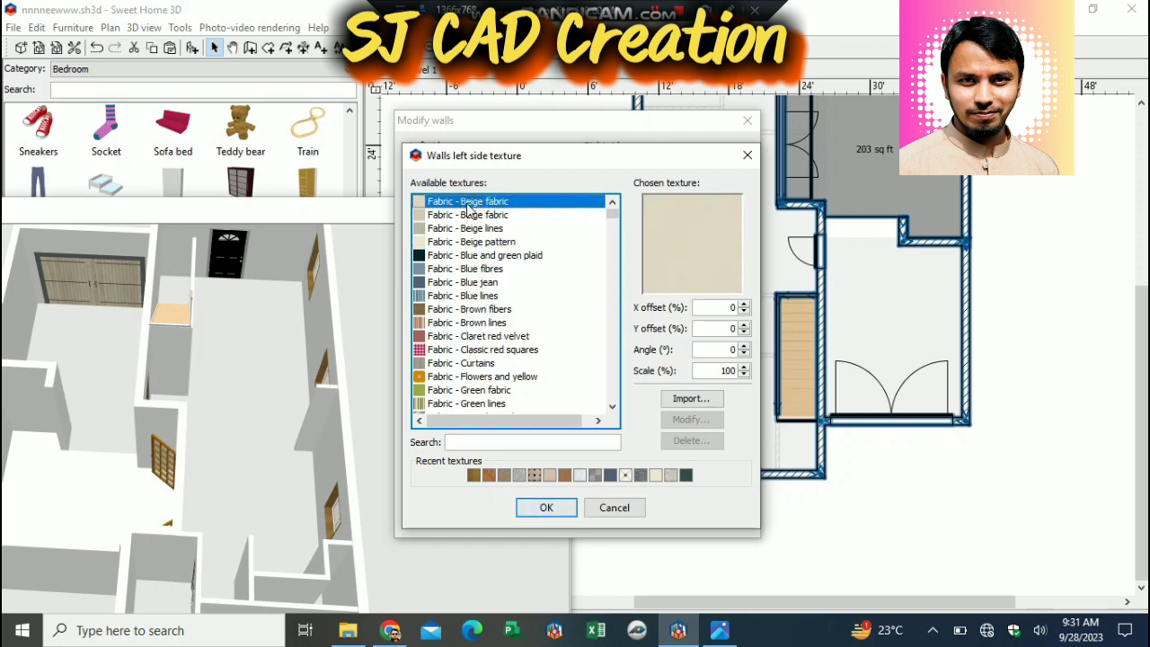
{"action": "left_click", "coordinate": [543, 508]}
Apply the same beige fabric texture to the right side of the lower level's walls and check them in 3D.
{"action": "left_click", "coordinate": [698, 184]}
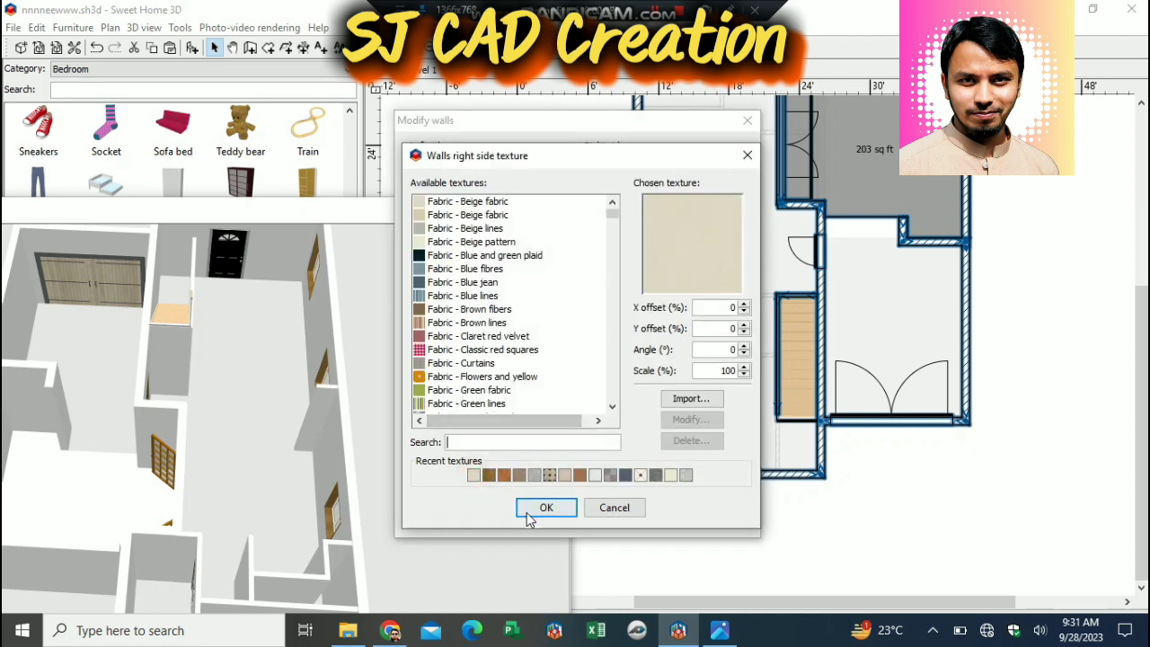
{"action": "left_click", "coordinate": [543, 508]}
{"action": "left_click", "coordinate": [543, 516]}
{"action": "left_click_drag", "start_coordinate": [418, 501], "coordinate": [5, 441]}
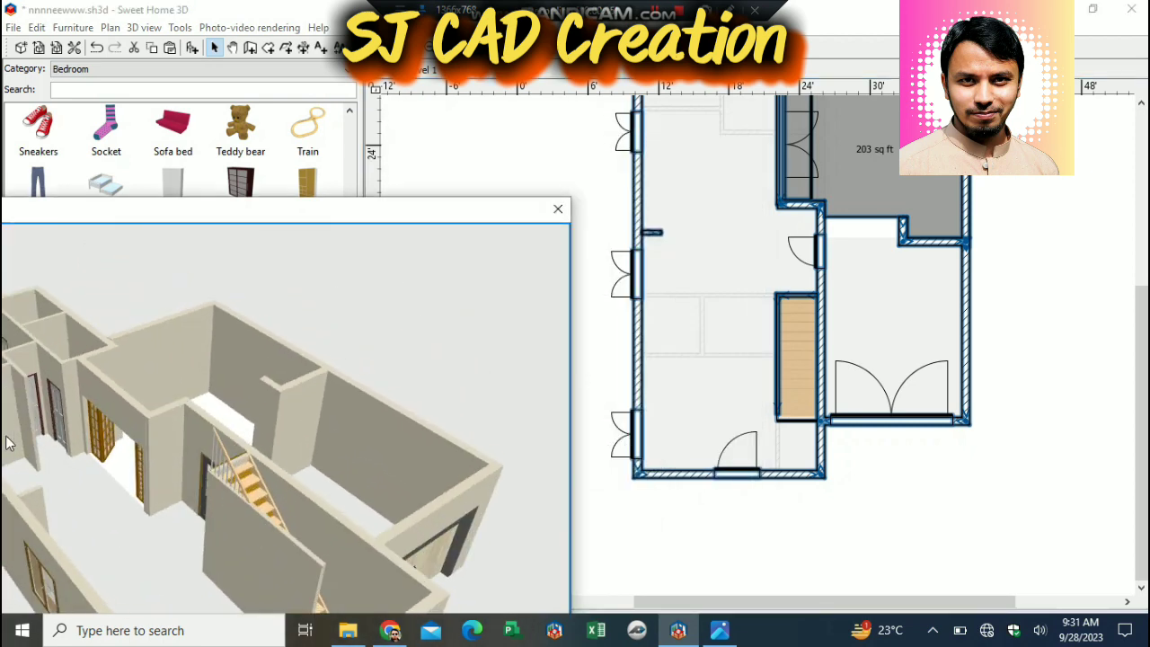
Apply the recently used beige fabric texture to both sides of all upper-level walls and check them in 3D.
{"action": "left_click", "coordinate": [579, 169]}
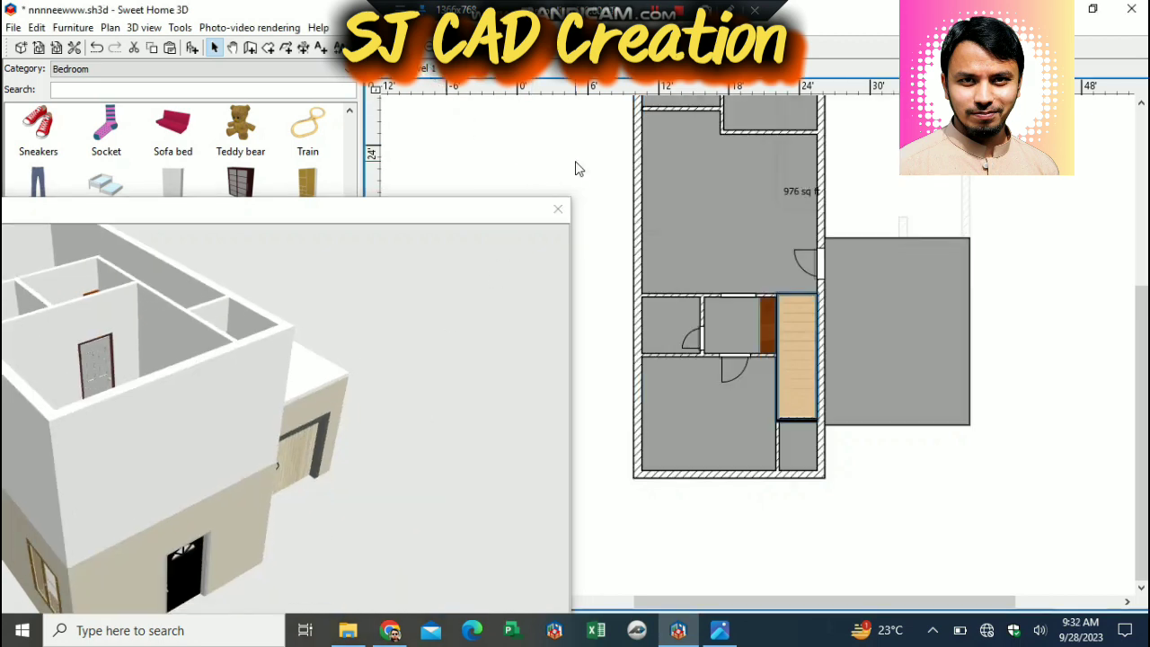
{"action": "key", "text": "ctrl+a"}
{"action": "right_click", "coordinate": [578, 169]}
{"action": "left_click", "coordinate": [636, 458]}
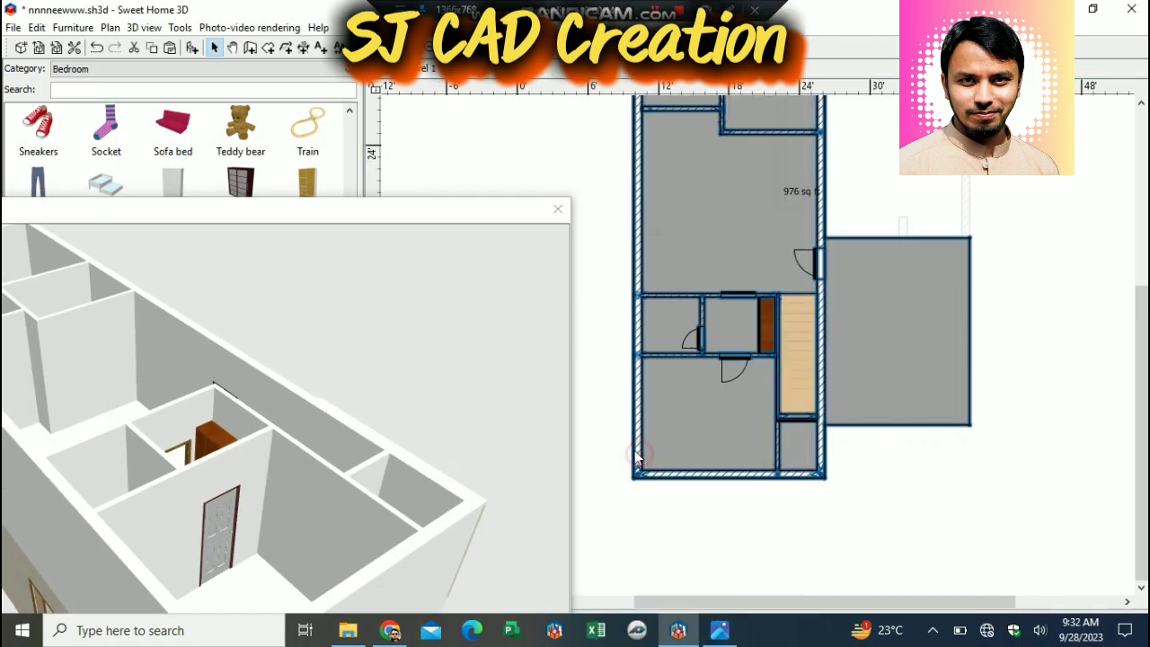
{"action": "left_click", "coordinate": [534, 183]}
{"action": "left_click", "coordinate": [543, 509]}
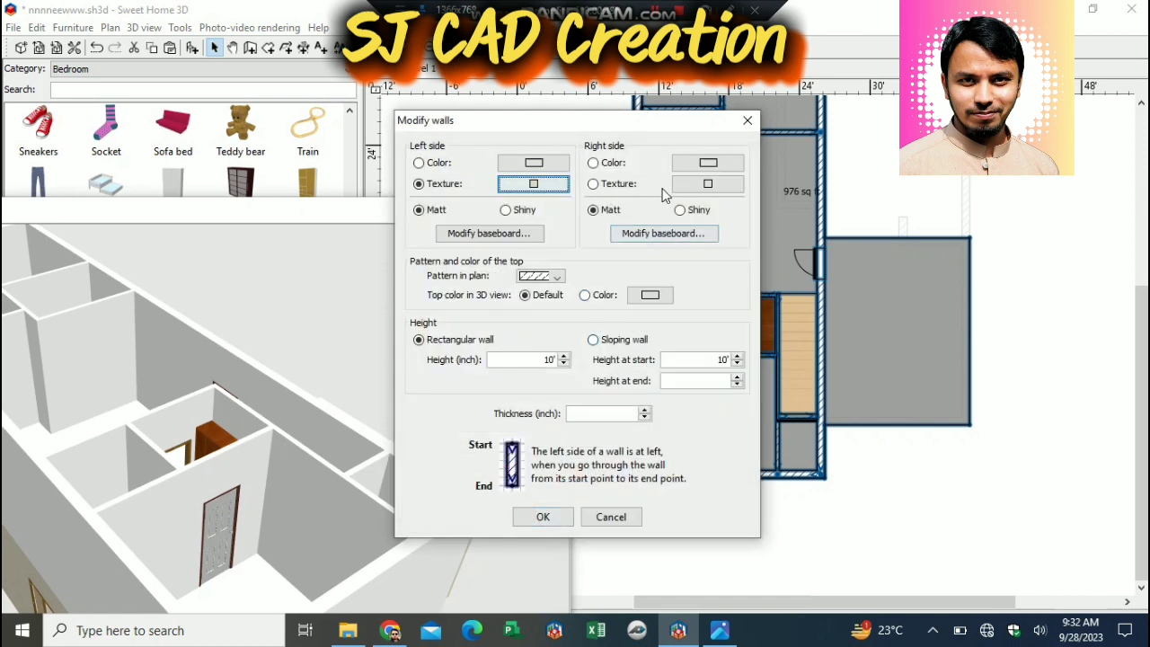
{"action": "left_click", "coordinate": [708, 184]}
{"action": "left_click", "coordinate": [469, 476]}
{"action": "left_click", "coordinate": [544, 506]}
{"action": "left_click", "coordinate": [543, 517]}
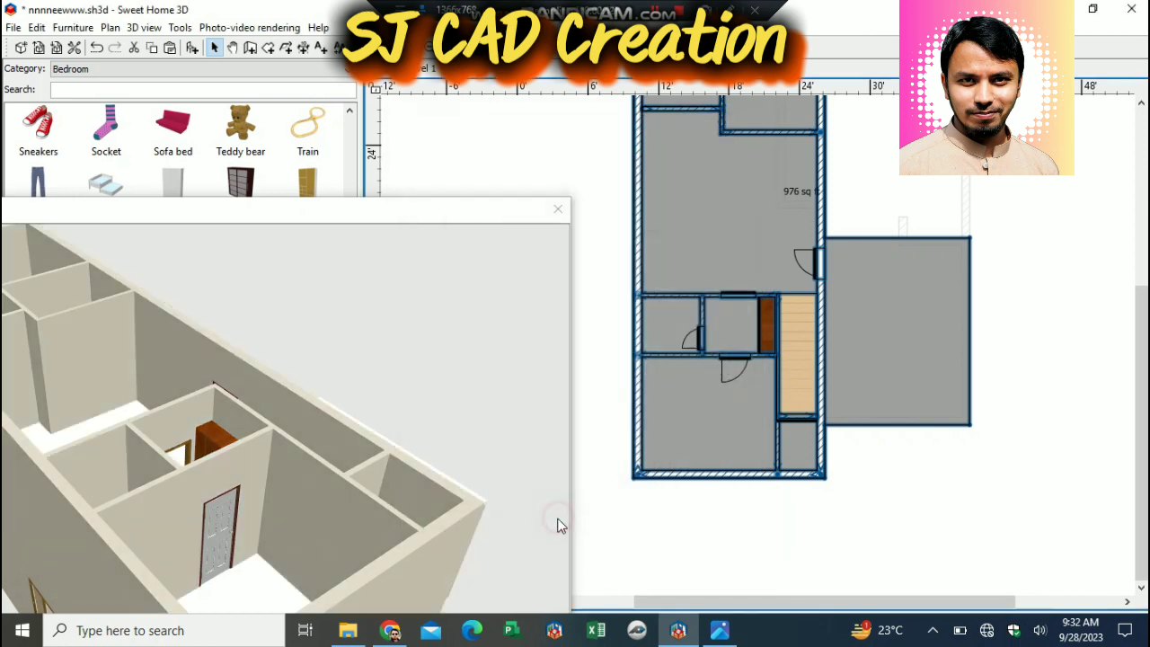
{"action": "left_click_drag", "start_coordinate": [387, 216], "coordinate": [427, 66]}
{"action": "left_click_drag", "start_coordinate": [426, 251], "coordinate": [440, 377]}
{"action": "left_click", "coordinate": [821, 560]}
{"action": "left_click_drag", "start_coordinate": [464, 67], "coordinate": [295, 214]}
{"action": "left_click_drag", "start_coordinate": [1140, 373], "coordinate": [1134, 268]}
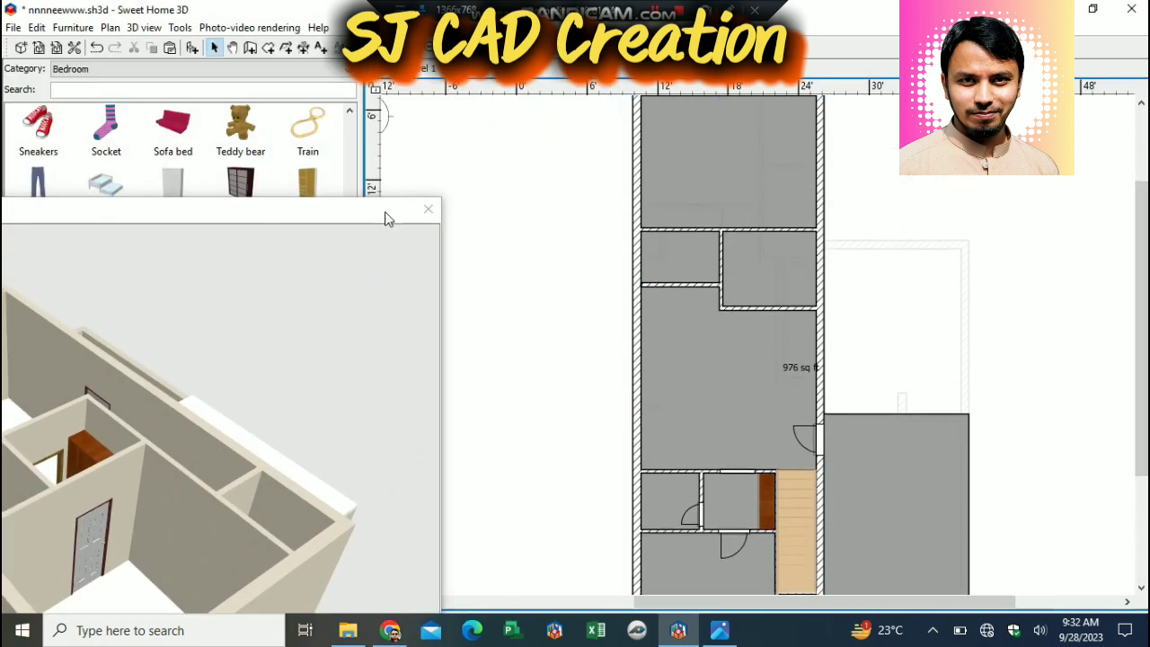
{"action": "left_click", "coordinate": [435, 47]}
{"action": "left_click", "coordinate": [268, 48]}
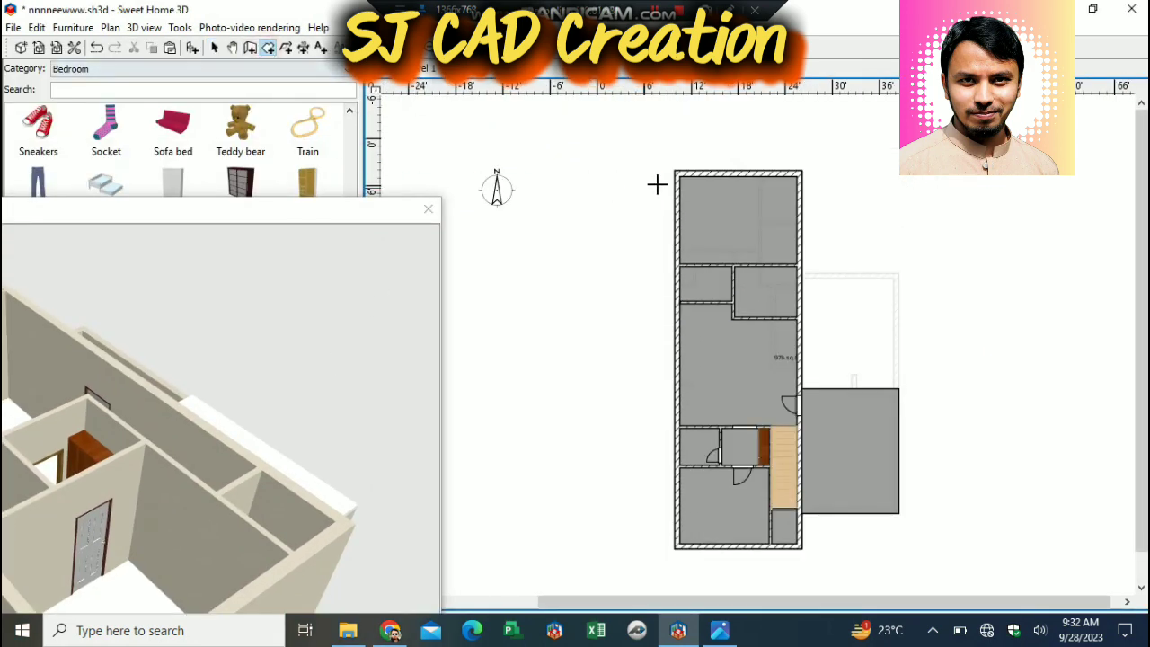
{"action": "left_click", "coordinate": [675, 170]}
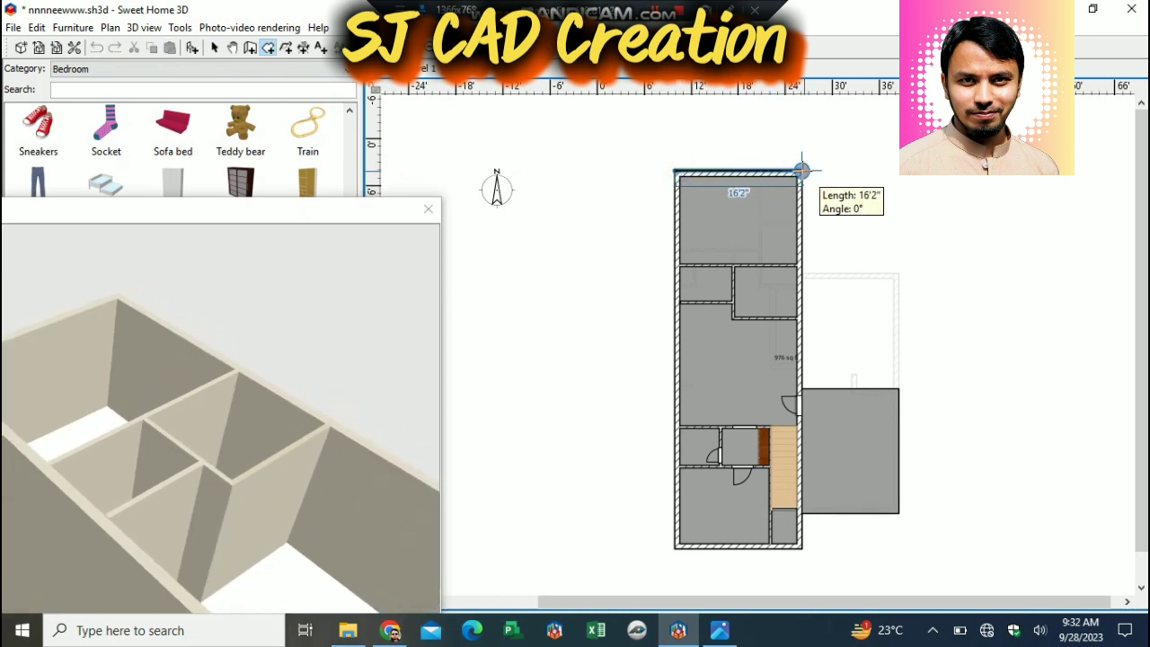
{"action": "left_click", "coordinate": [801, 170]}
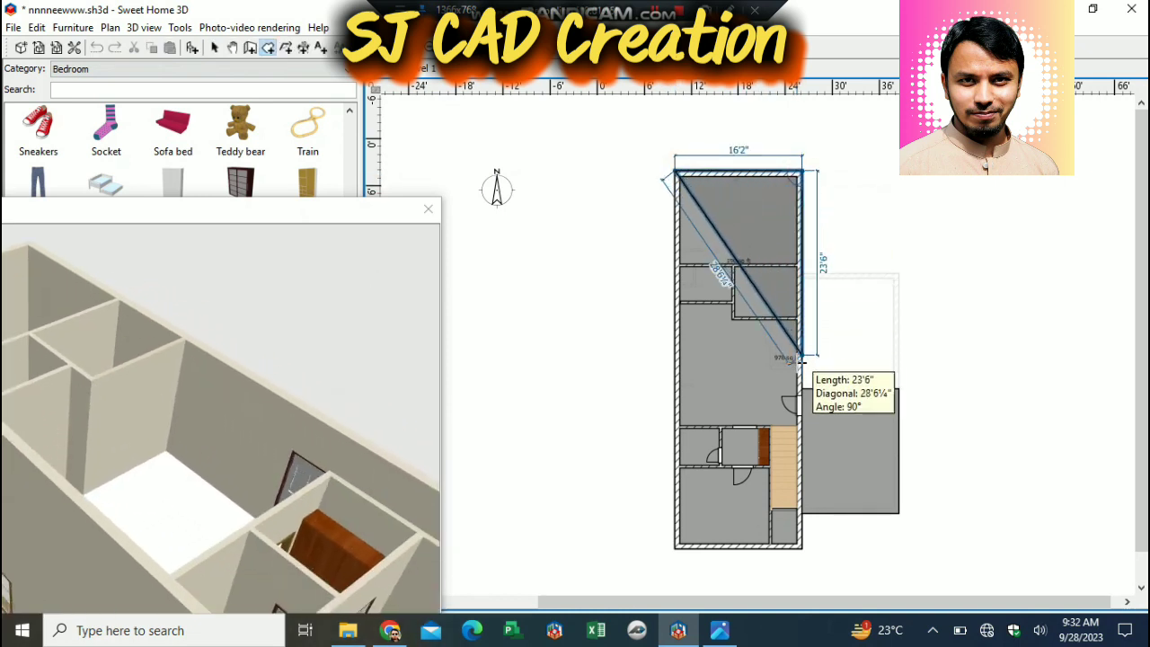
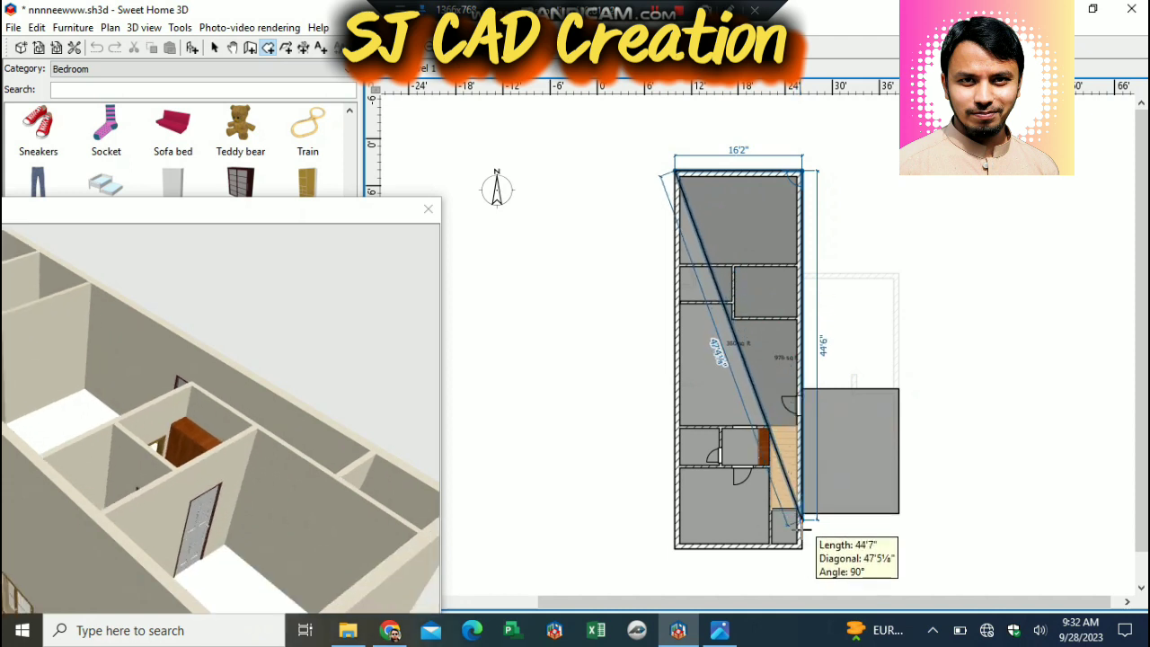
{"action": "left_click", "coordinate": [799, 546]}
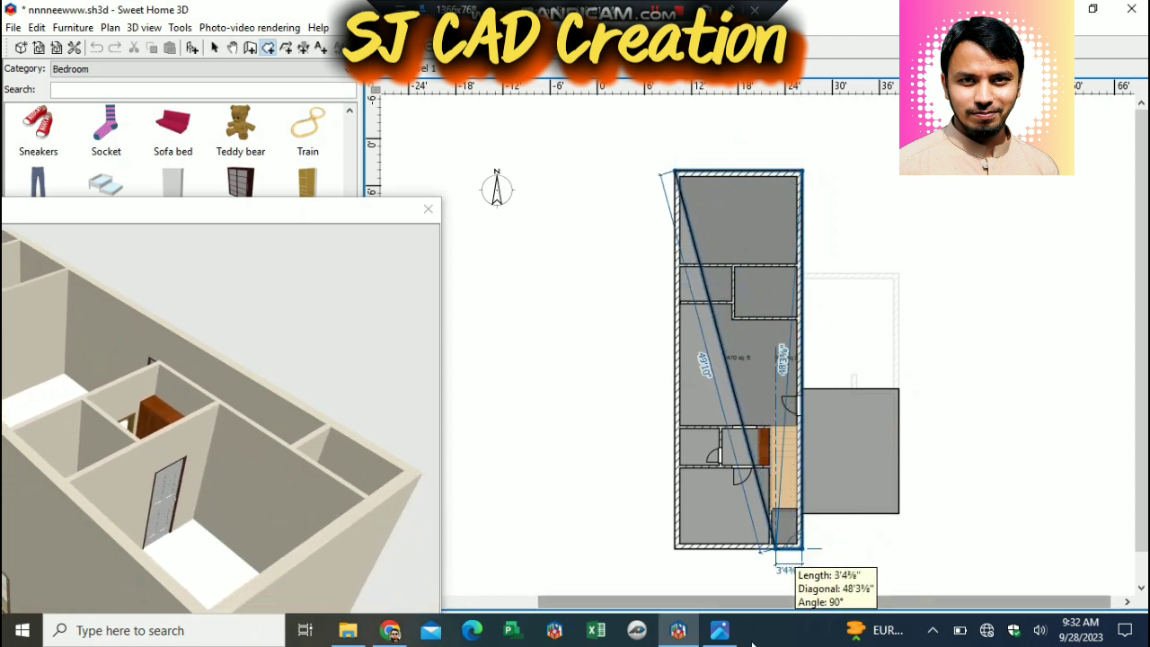
{"action": "double_click", "coordinate": [680, 547]}
{"action": "left_click_drag", "start_coordinate": [308, 214], "coordinate": [337, 165]}
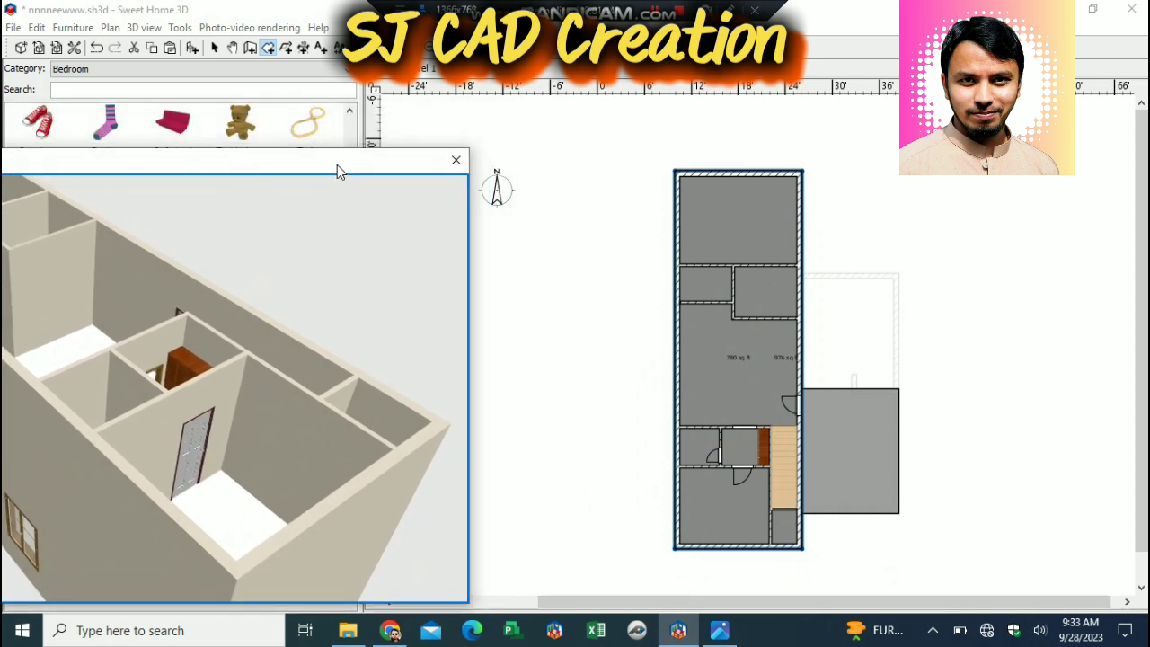
{"action": "key", "text": "ctrl+z"}
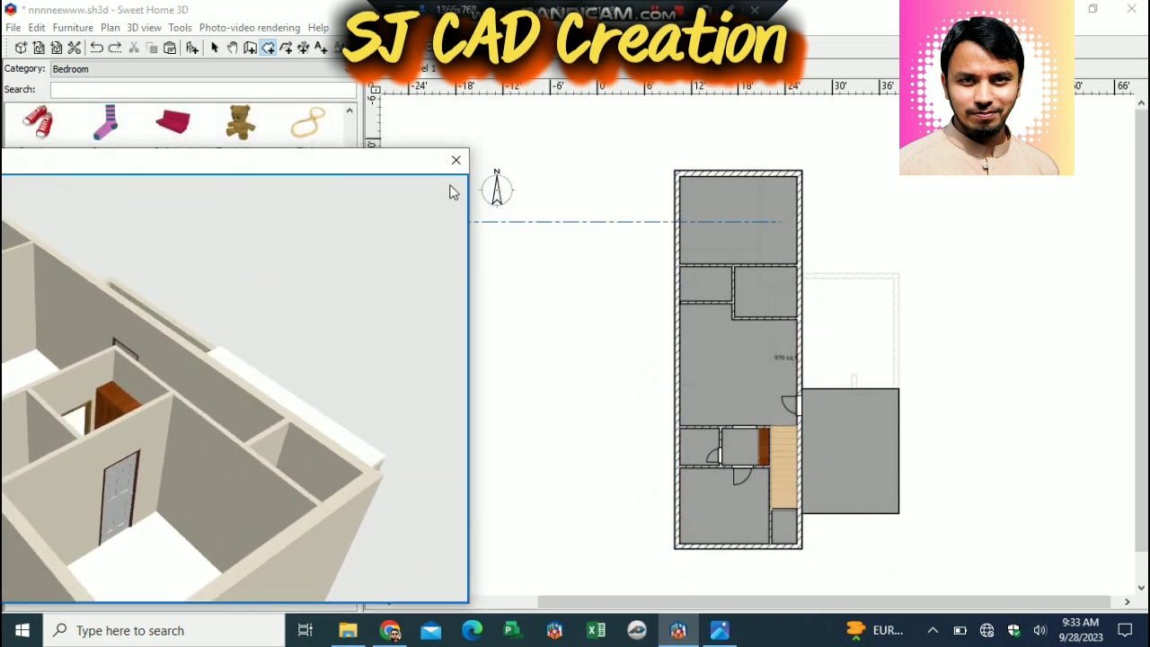
On the empty level above, draw a 16'2" by 48'2" room along the outer walls as the roof and inspect it in 3D.
{"action": "left_click", "coordinate": [466, 69]}
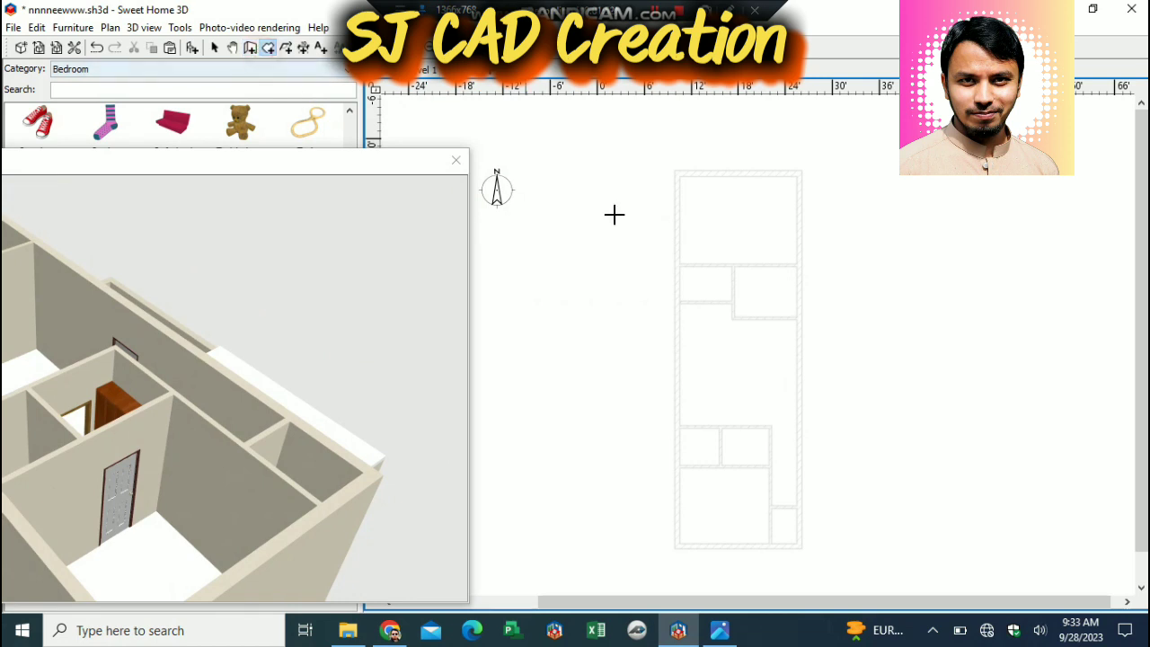
{"action": "left_click", "coordinate": [674, 171]}
{"action": "left_click", "coordinate": [802, 171]}
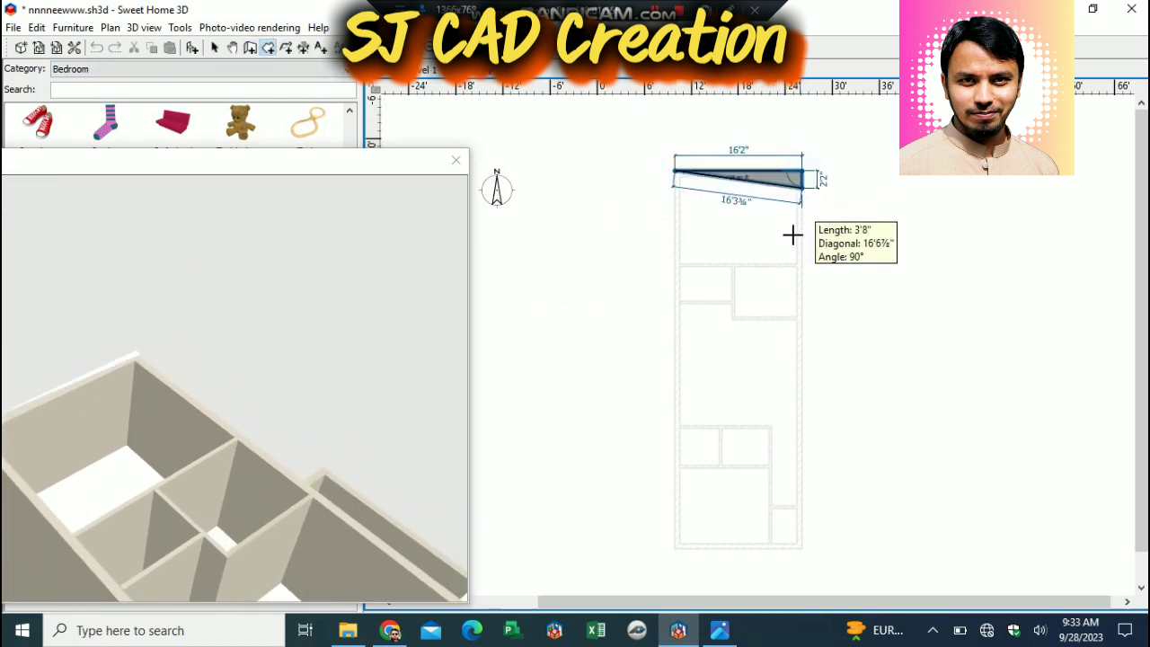
{"action": "left_click", "coordinate": [802, 550]}
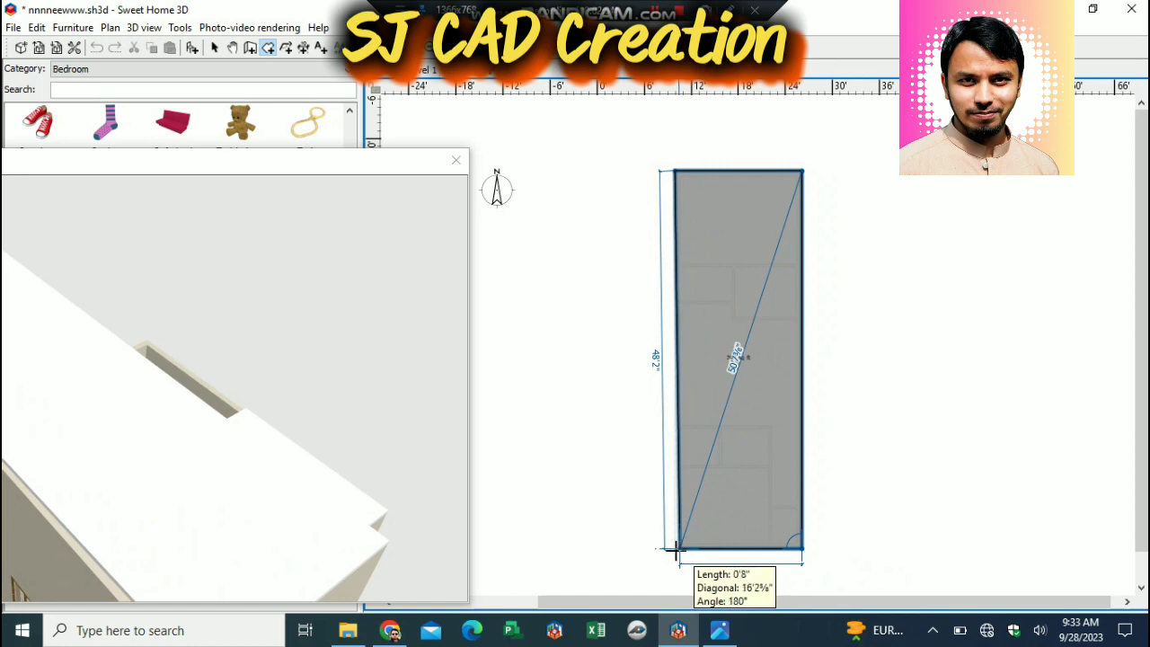
{"action": "left_click", "coordinate": [679, 549]}
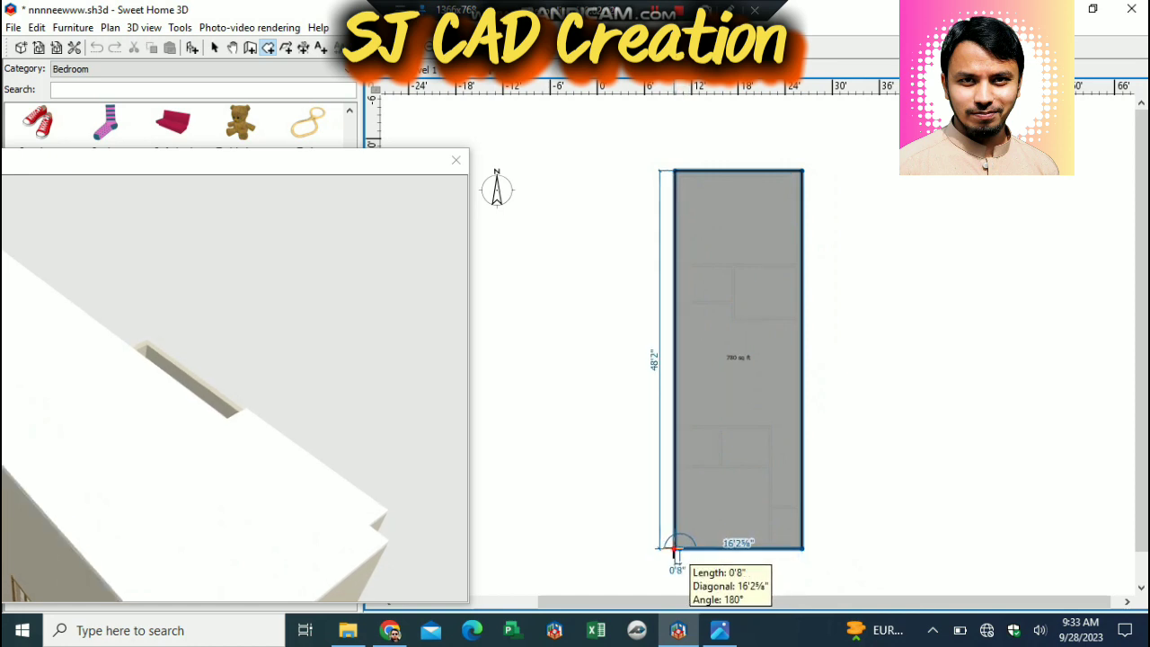
{"action": "double_click", "coordinate": [675, 546]}
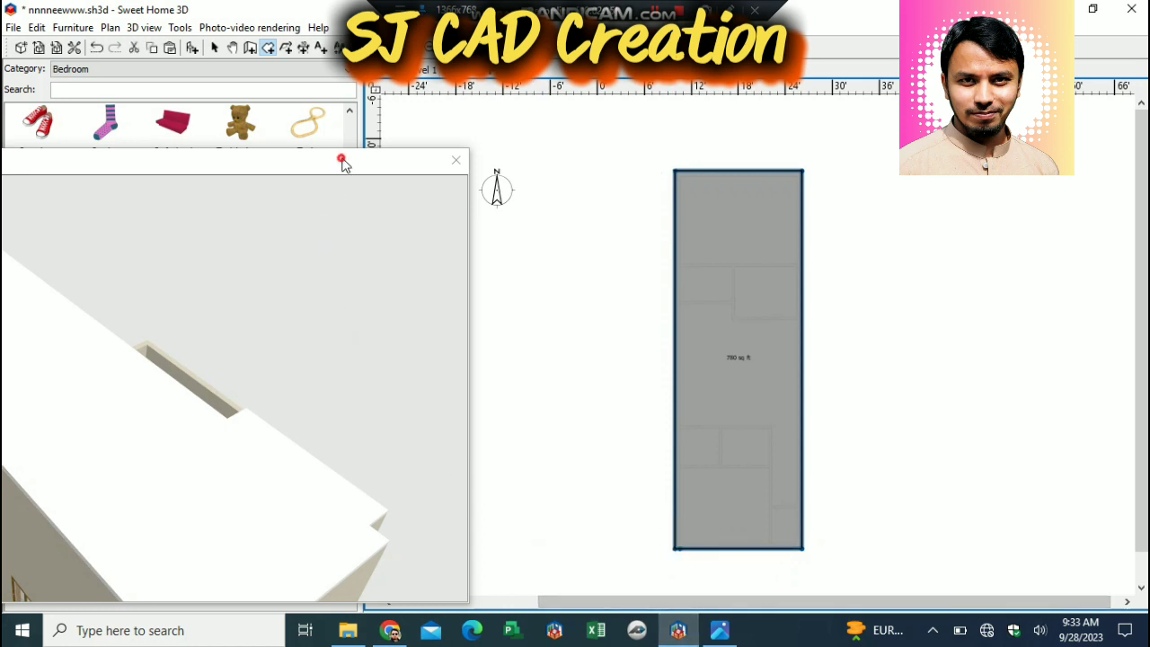
{"action": "left_click_drag", "start_coordinate": [342, 159], "coordinate": [490, 94]}
{"action": "left_click_drag", "start_coordinate": [430, 334], "coordinate": [79, 312]}
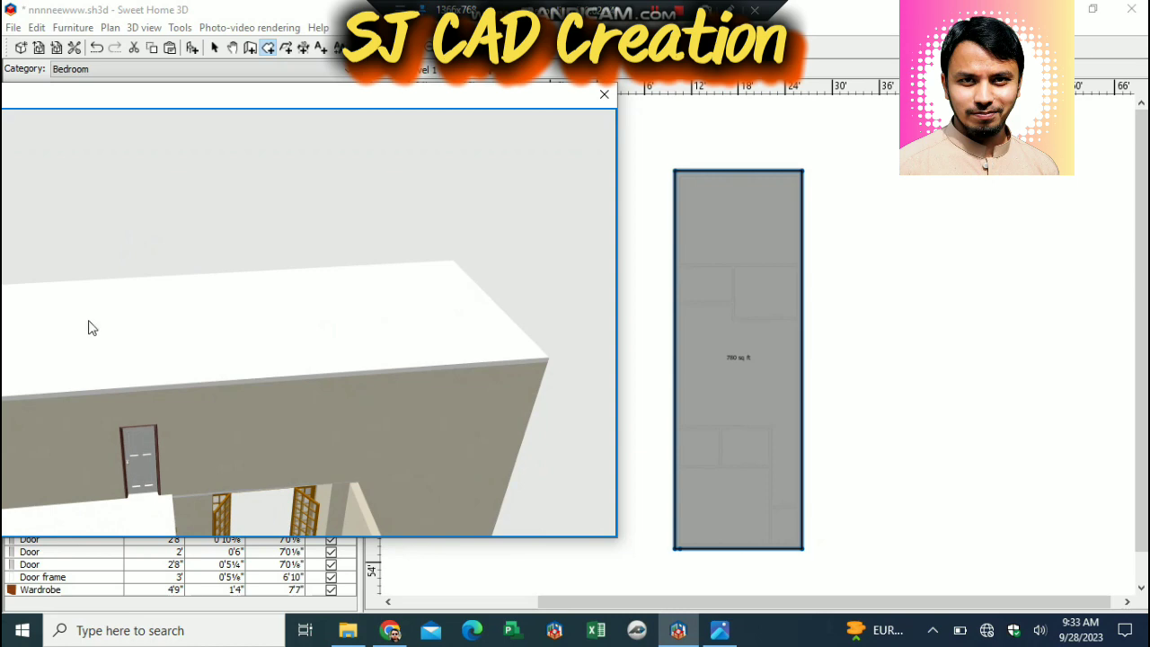
{"action": "left_click_drag", "start_coordinate": [426, 96], "coordinate": [476, 14]}
{"action": "left_click_drag", "start_coordinate": [322, 331], "coordinate": [342, 364]}
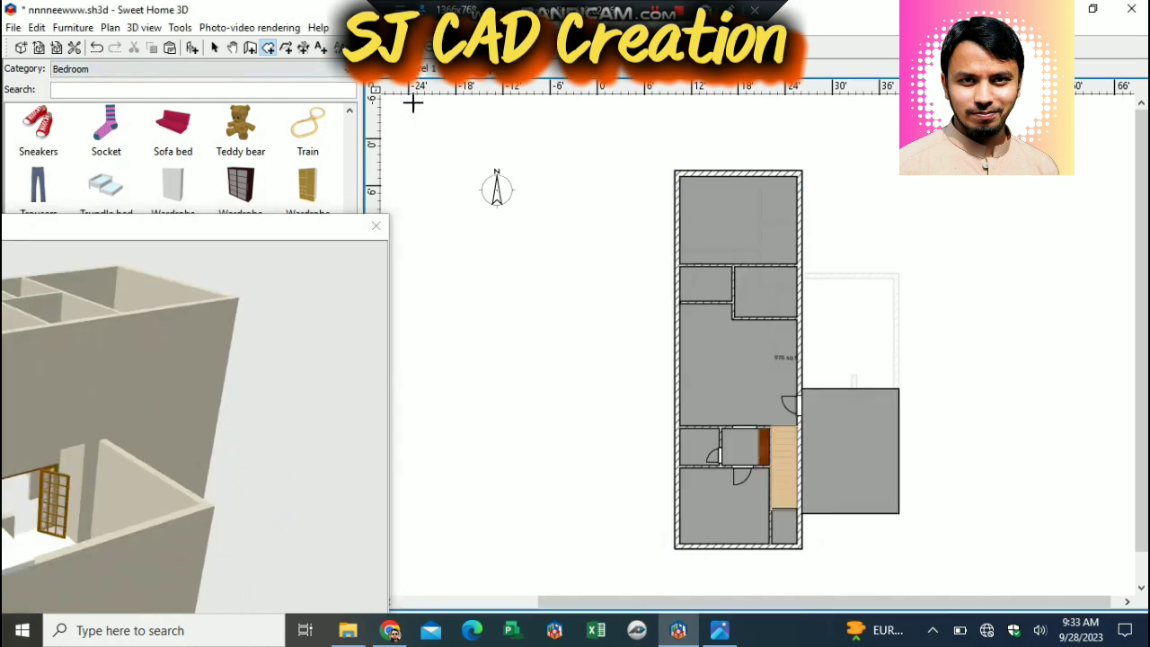
Set the height of new walls to 2 in the preferences, ready for drawing walls on the upper level.
{"action": "left_click", "coordinate": [251, 50]}
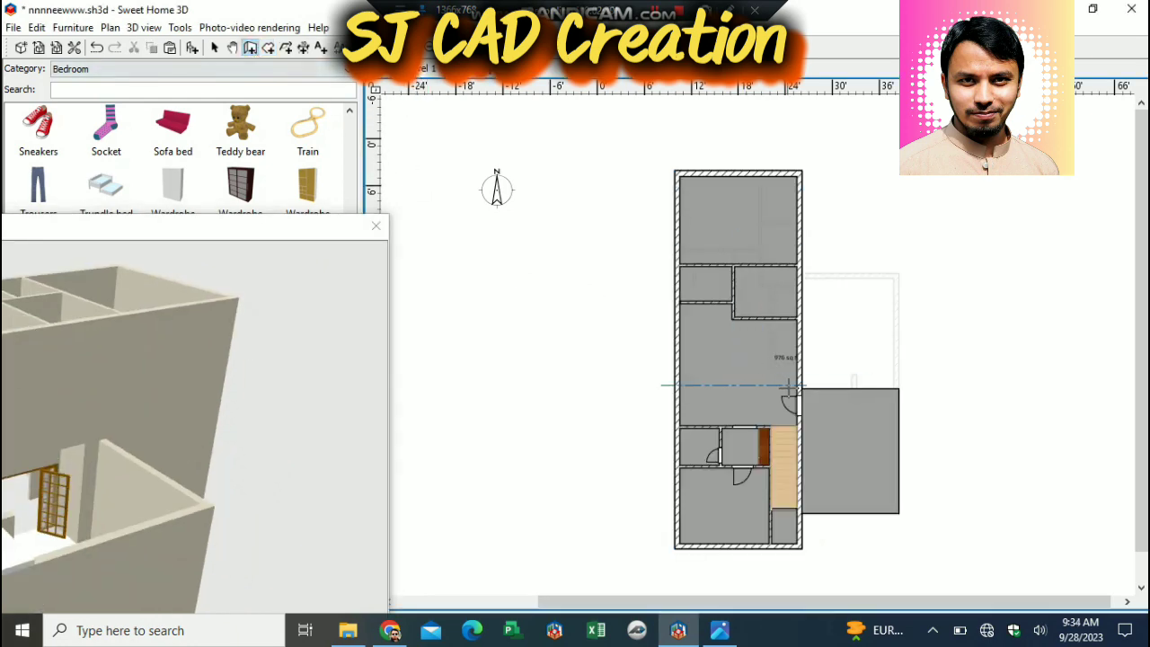
{"action": "left_click", "coordinate": [74, 48]}
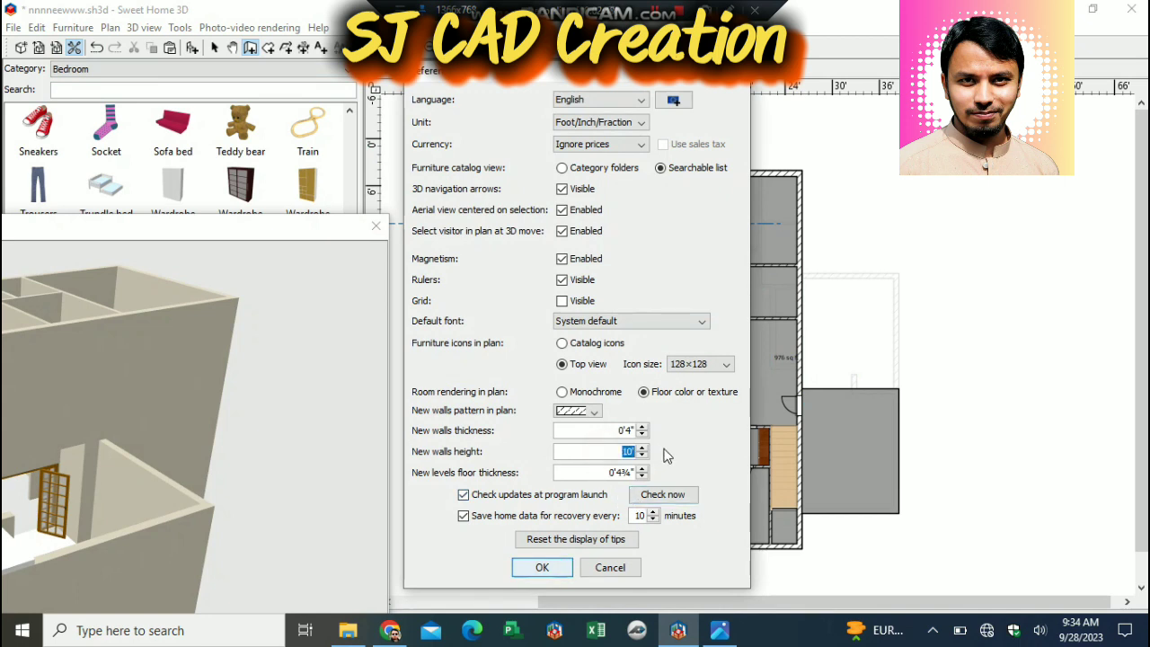
{"action": "type", "text": "2"}
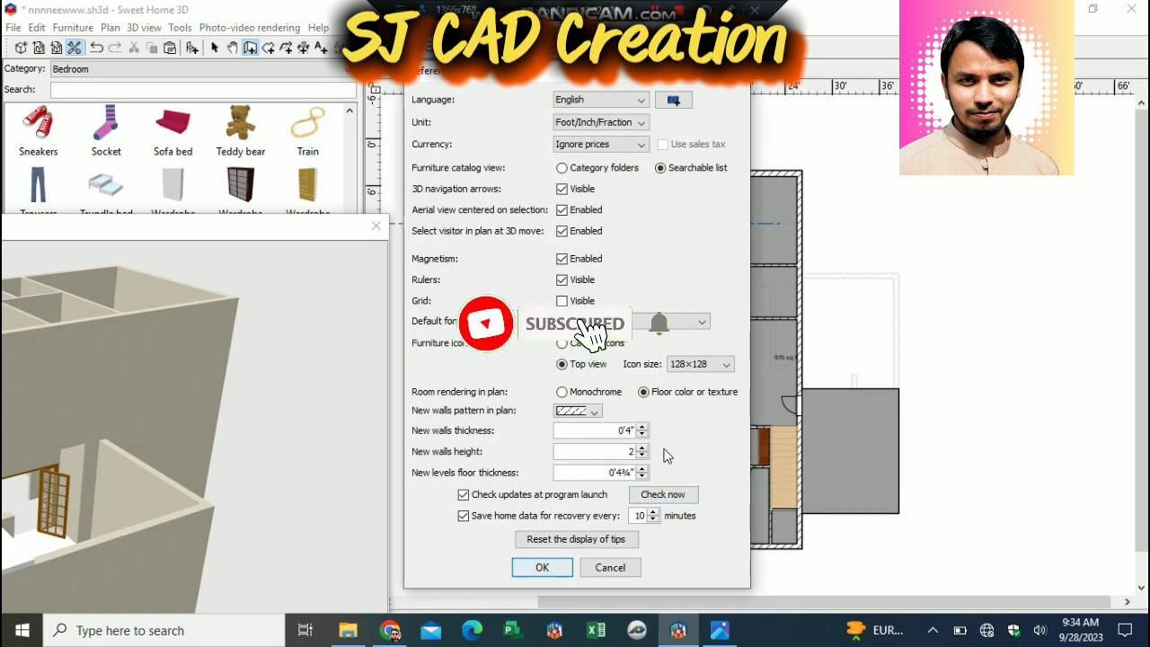
{"action": "left_click", "coordinate": [537, 567]}
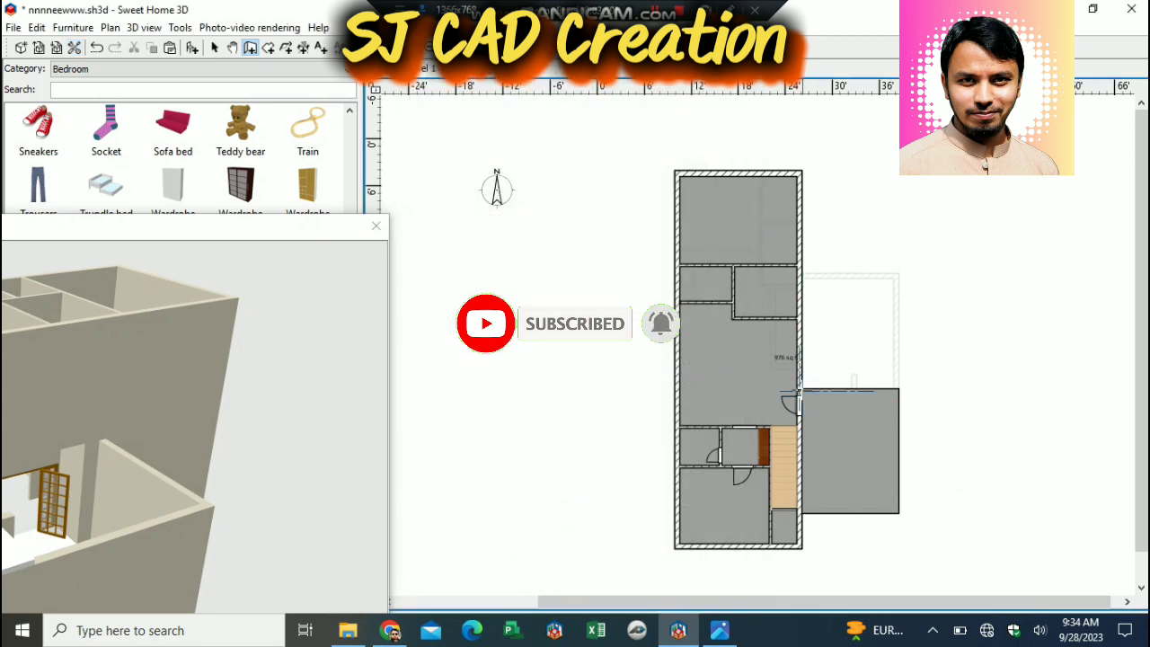
{"action": "left_click", "coordinate": [798, 389]}
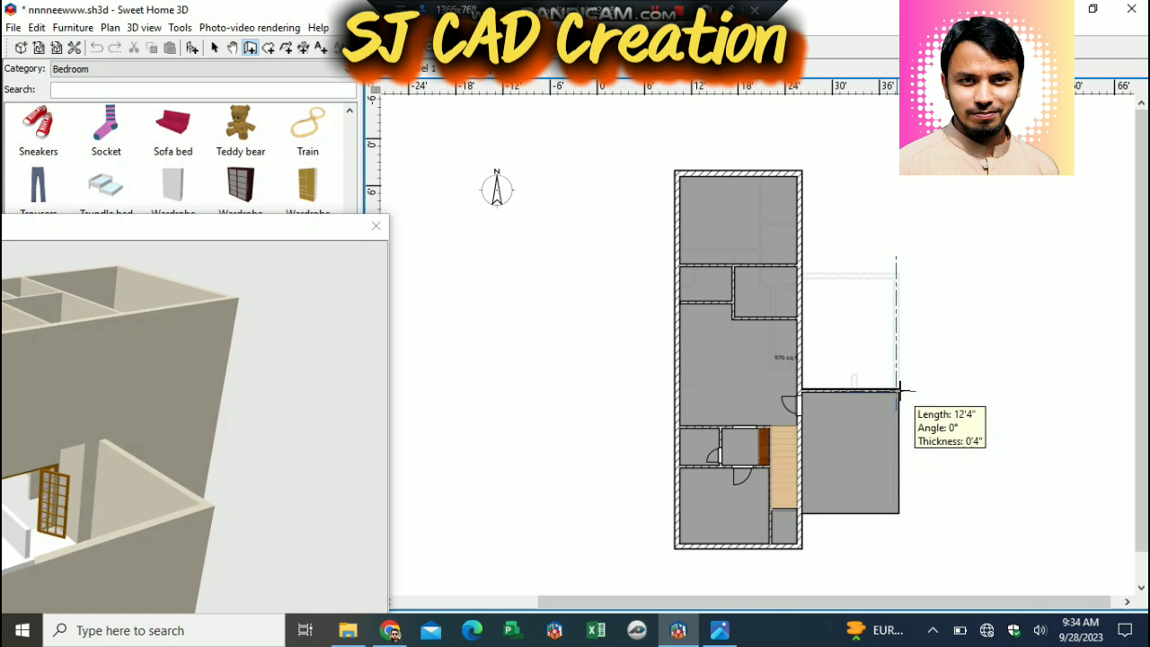
{"action": "left_click", "coordinate": [896, 389]}
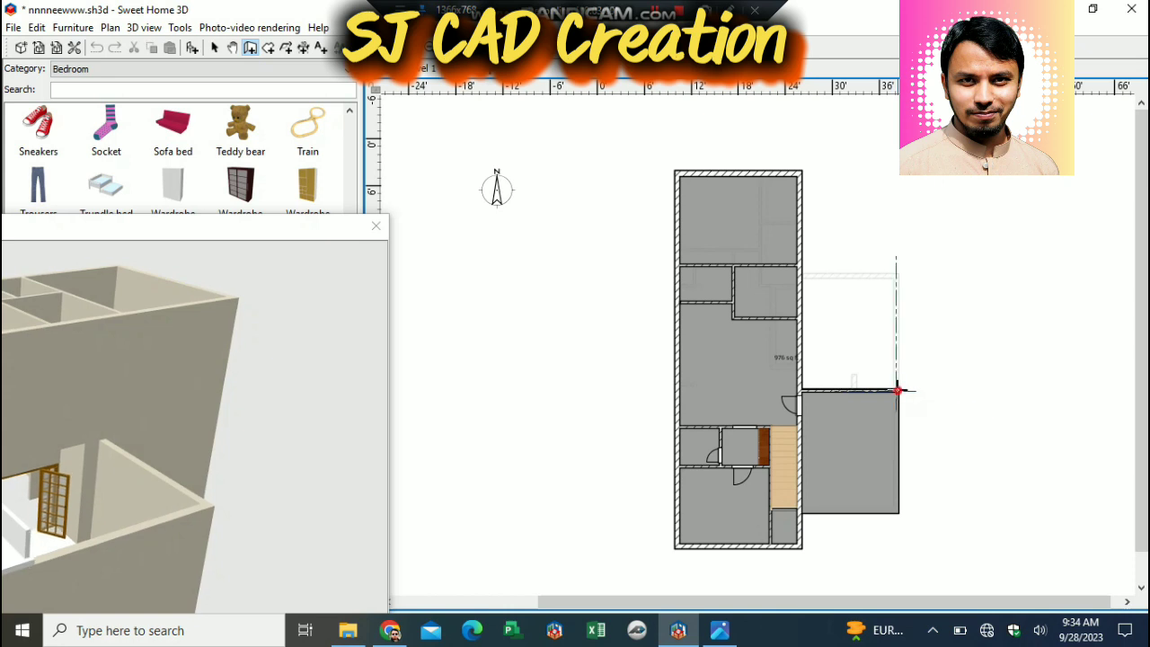
{"action": "left_click", "coordinate": [896, 512]}
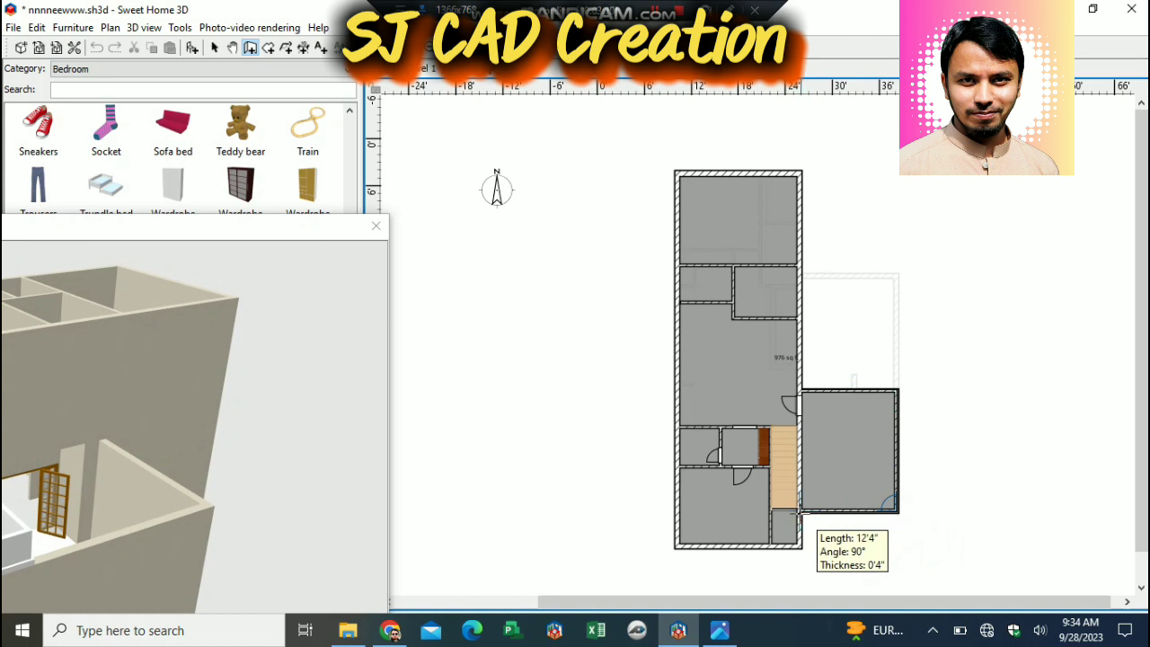
{"action": "double_click", "coordinate": [799, 512]}
{"action": "key", "text": "Escape"}
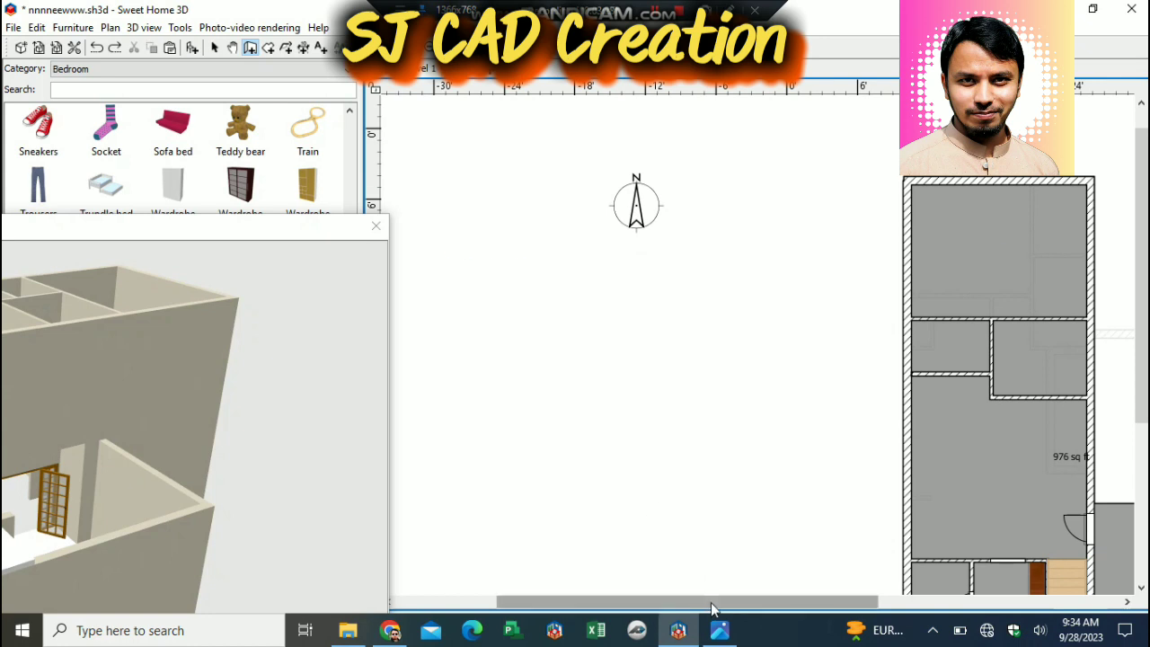
{"action": "left_click_drag", "start_coordinate": [713, 605], "coordinate": [890, 599]}
{"action": "left_click_drag", "start_coordinate": [1141, 383], "coordinate": [1142, 507]}
{"action": "scroll", "coordinate": [778, 449], "scroll_direction": "down", "scroll_amount": 1}
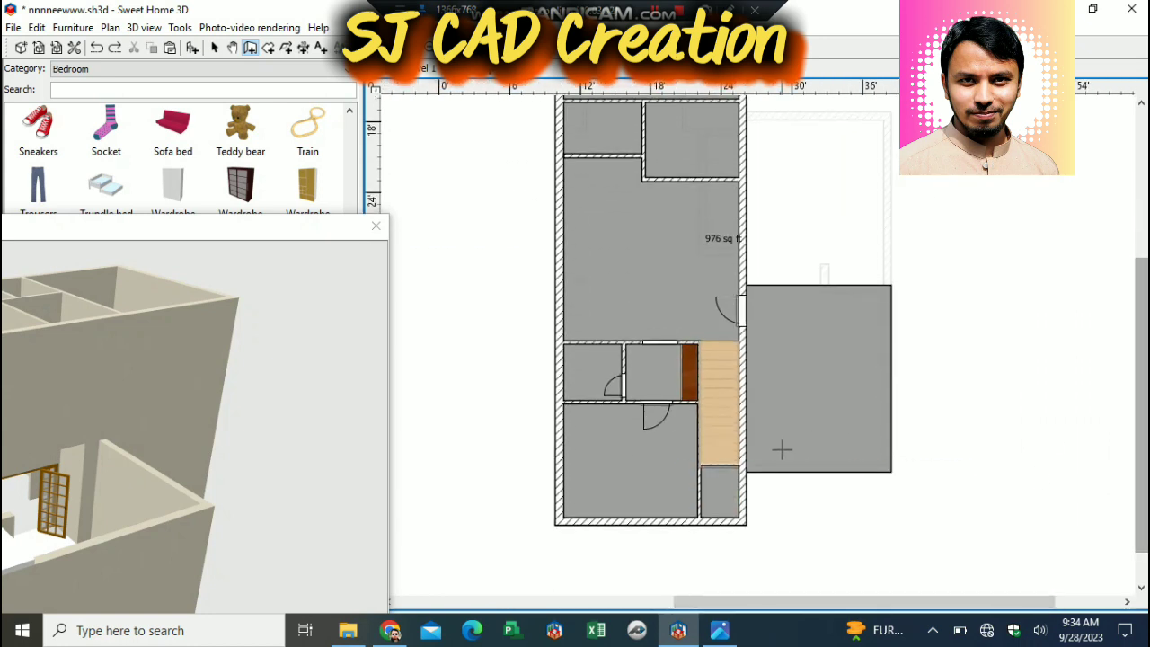
{"action": "left_click", "coordinate": [746, 287]}
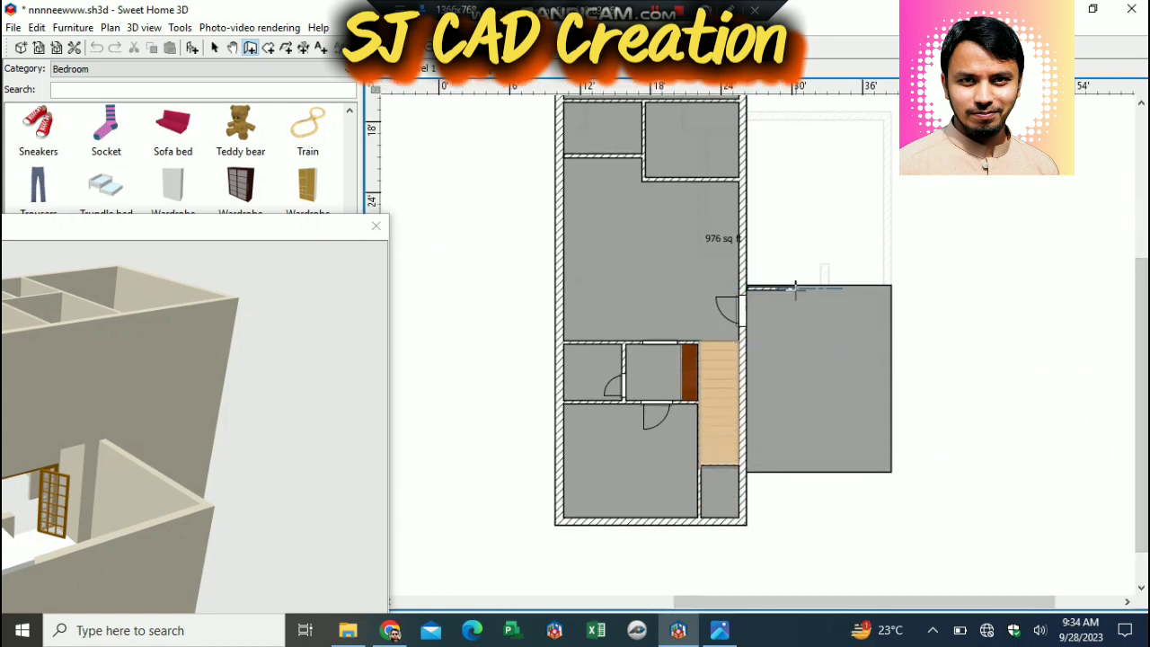
{"action": "left_click", "coordinate": [420, 48]}
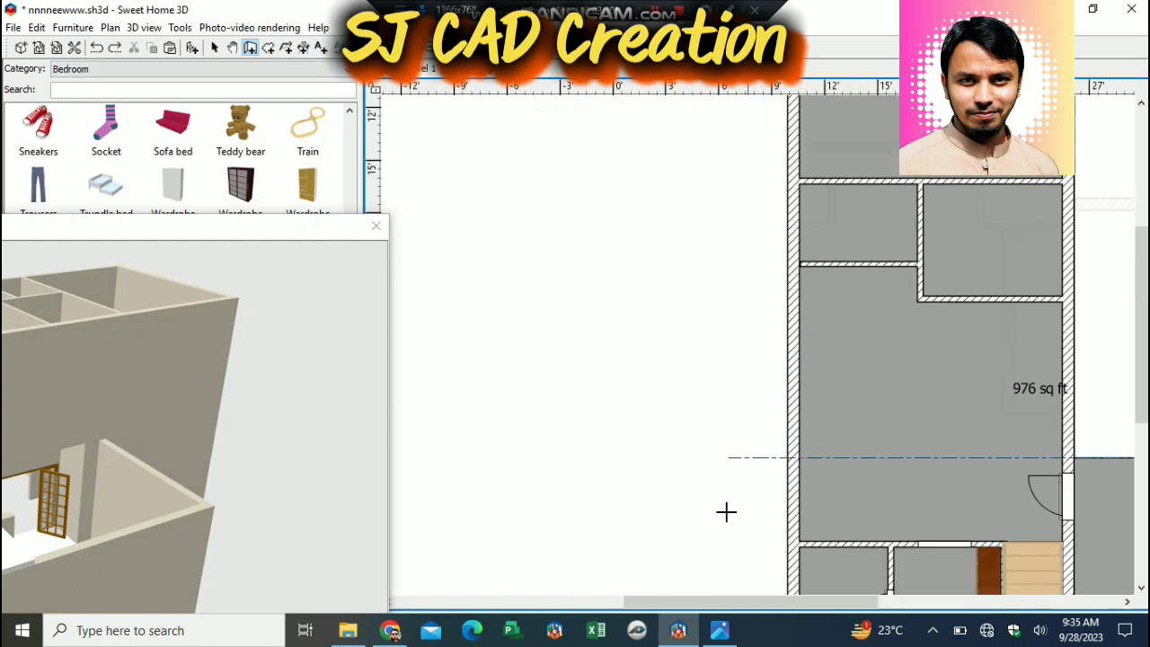
Draw low walls around the three open sides of the flat side area, about 12'4" out from the house, and inspect them in 3D.
{"action": "left_click_drag", "start_coordinate": [756, 601], "coordinate": [867, 584]}
{"action": "left_click_drag", "start_coordinate": [1141, 298], "coordinate": [1141, 387]}
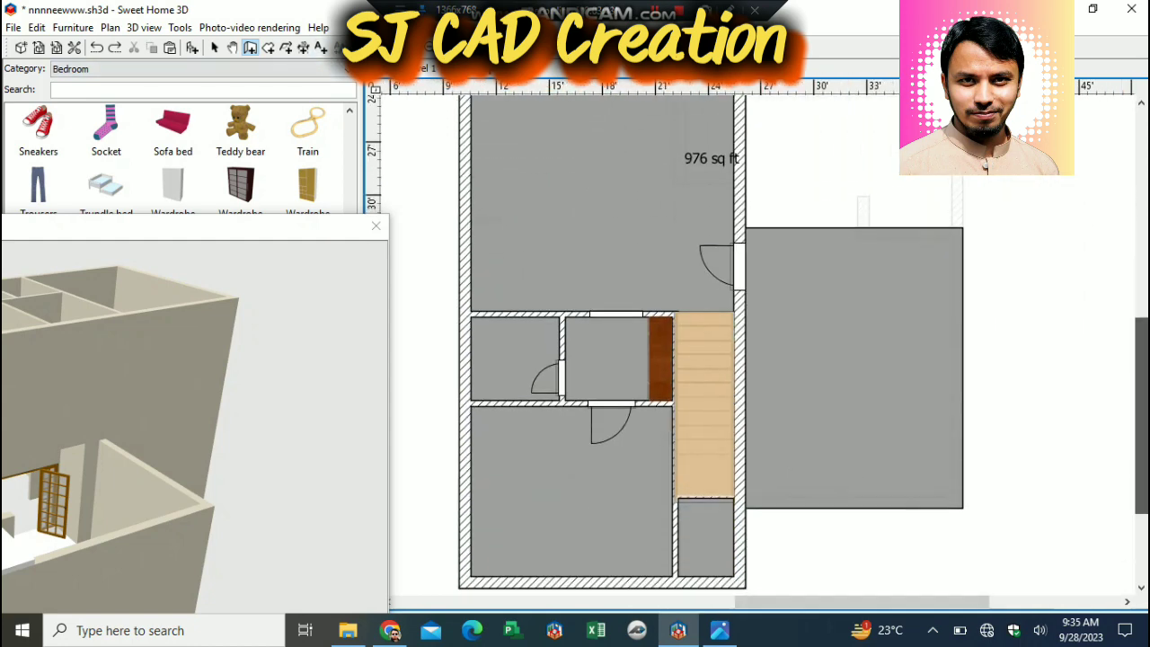
{"action": "left_click", "coordinate": [742, 229]}
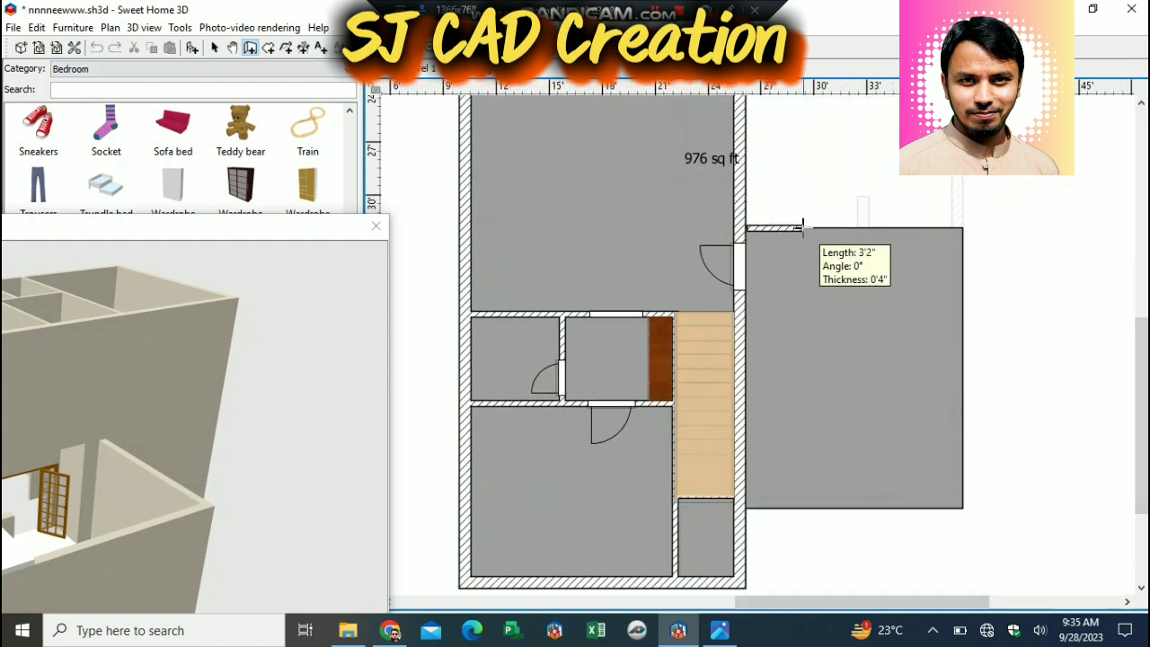
{"action": "double_click", "coordinate": [802, 226]}
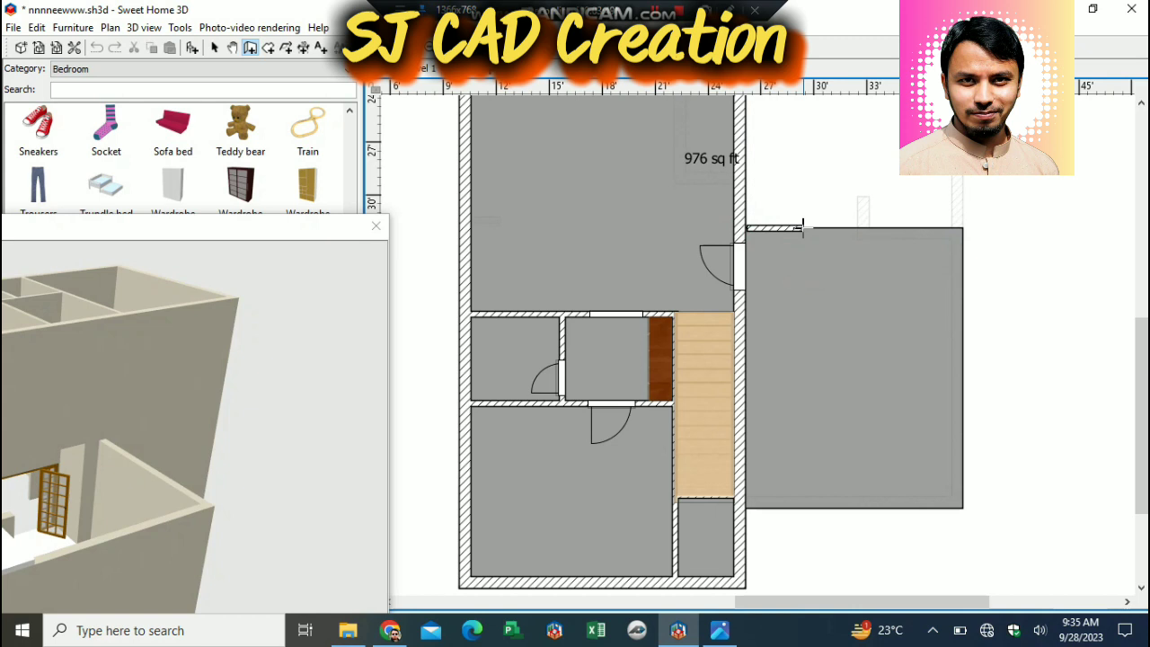
{"action": "left_click", "coordinate": [742, 228]}
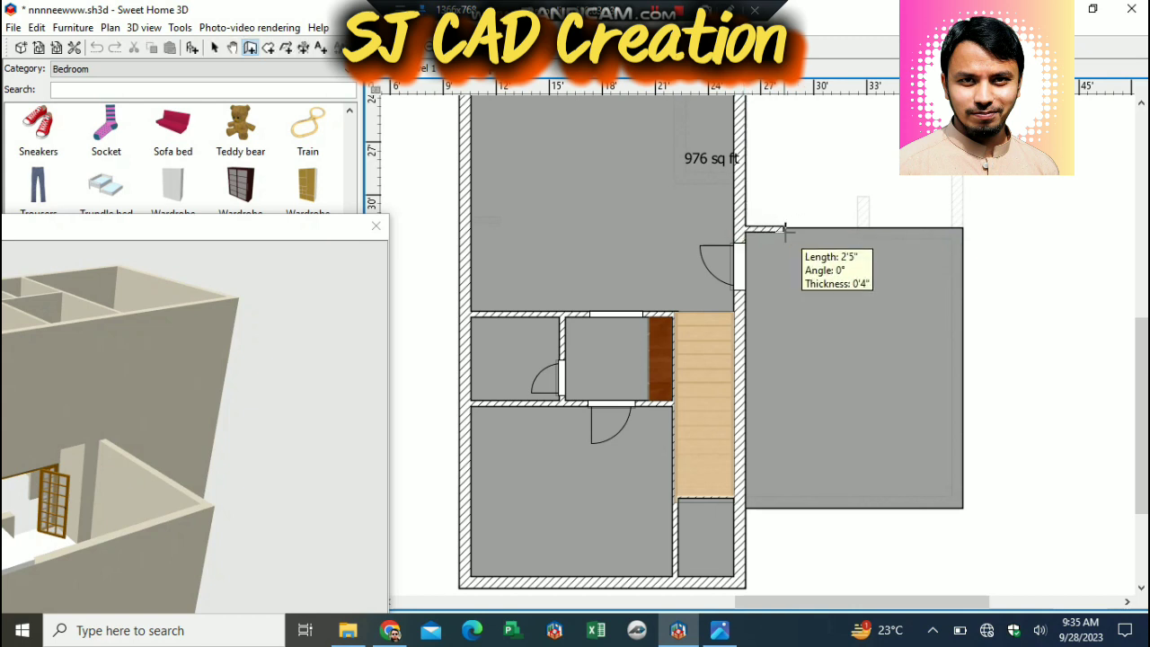
{"action": "left_click", "coordinate": [959, 228]}
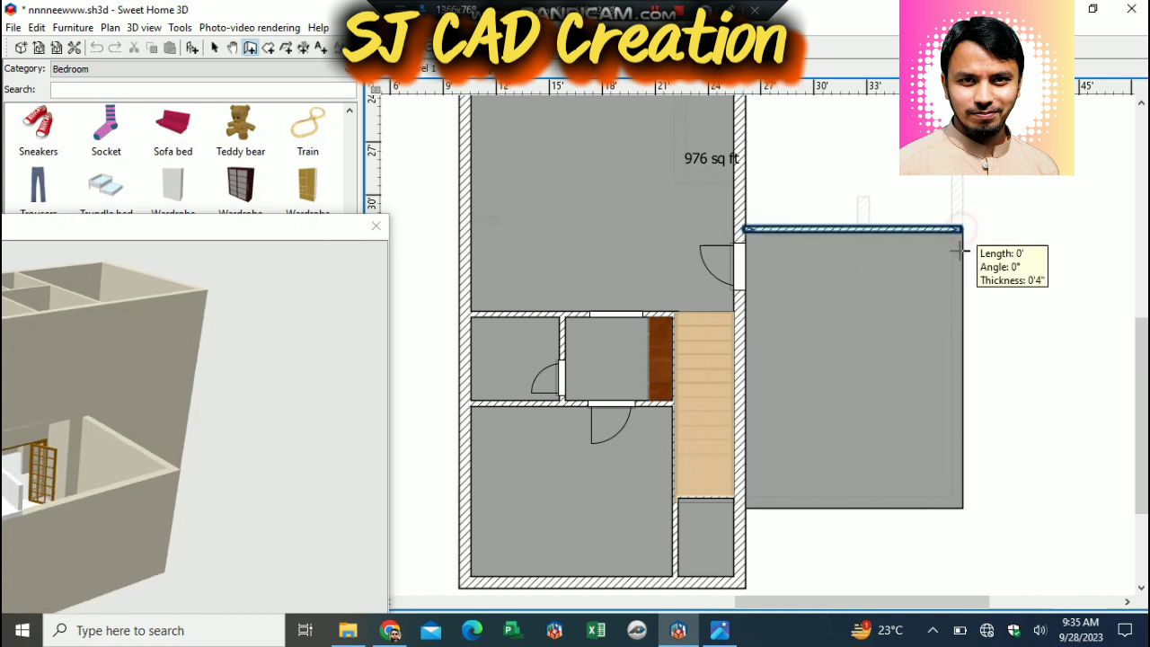
{"action": "left_click", "coordinate": [961, 503]}
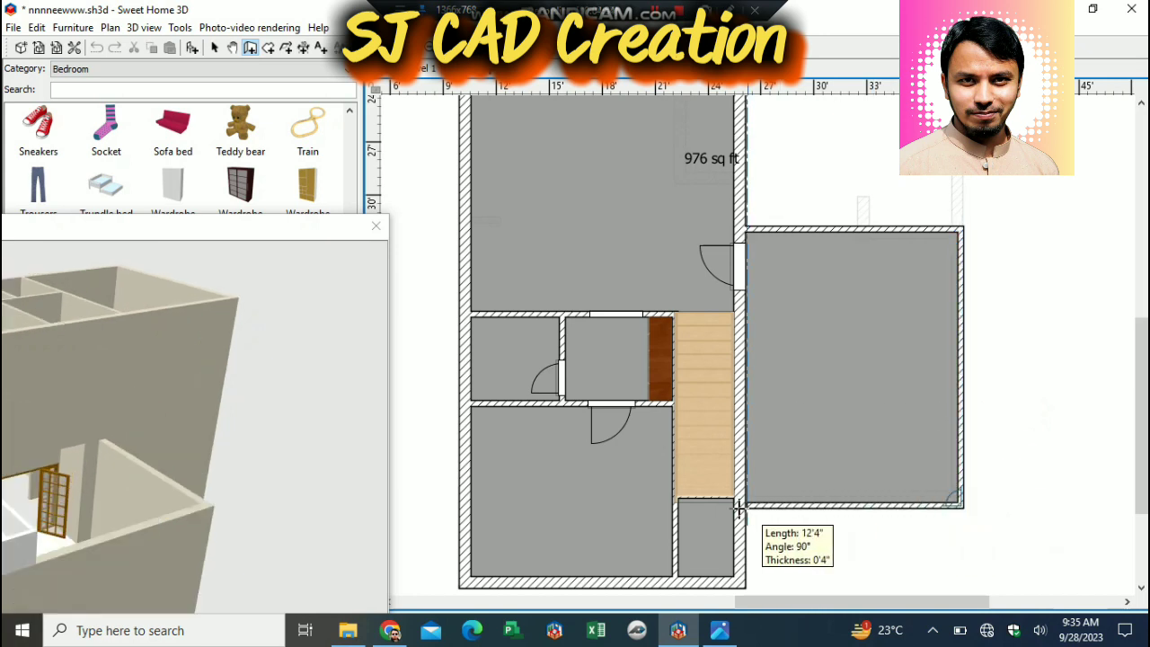
{"action": "double_click", "coordinate": [739, 507]}
{"action": "left_click_drag", "start_coordinate": [122, 232], "coordinate": [199, 168]}
{"action": "left_click_drag", "start_coordinate": [153, 301], "coordinate": [231, 315]}
{"action": "left_click_drag", "start_coordinate": [379, 171], "coordinate": [296, 190]}
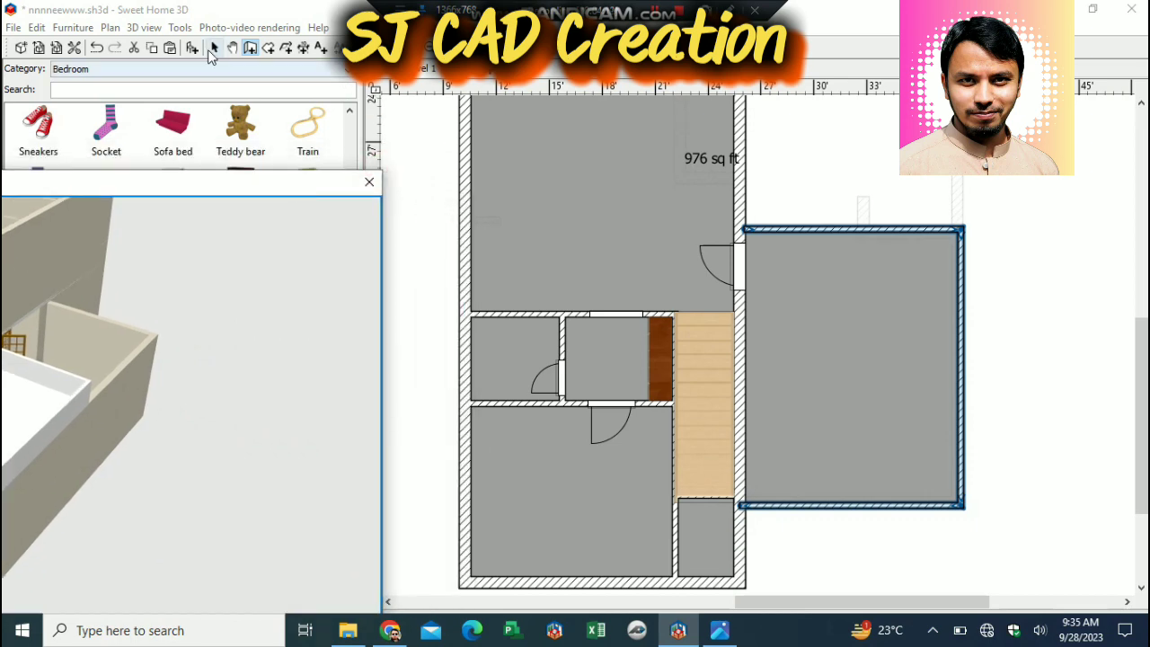
Apply the recently used beige fabric texture to the left and right sides of the low walls around the flat side area.
{"action": "left_click", "coordinate": [210, 49]}
{"action": "right_click", "coordinate": [1034, 228]}
{"action": "left_click", "coordinate": [1001, 469]}
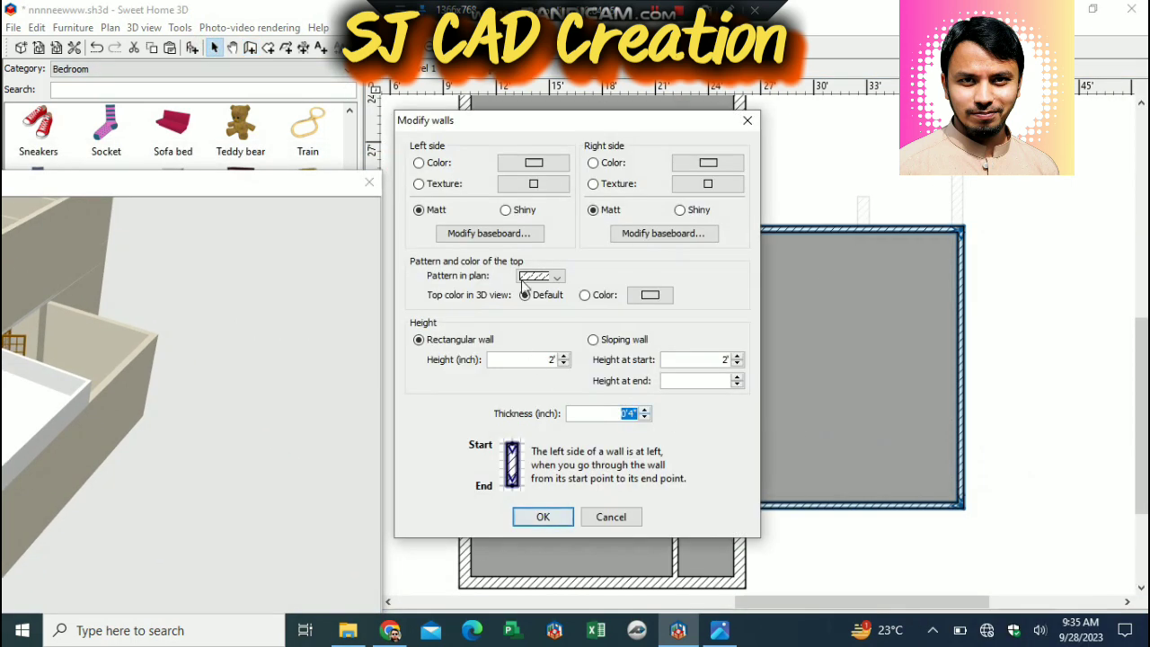
{"action": "left_click", "coordinate": [539, 190]}
{"action": "left_click", "coordinate": [473, 474]}
{"action": "left_click", "coordinate": [540, 509]}
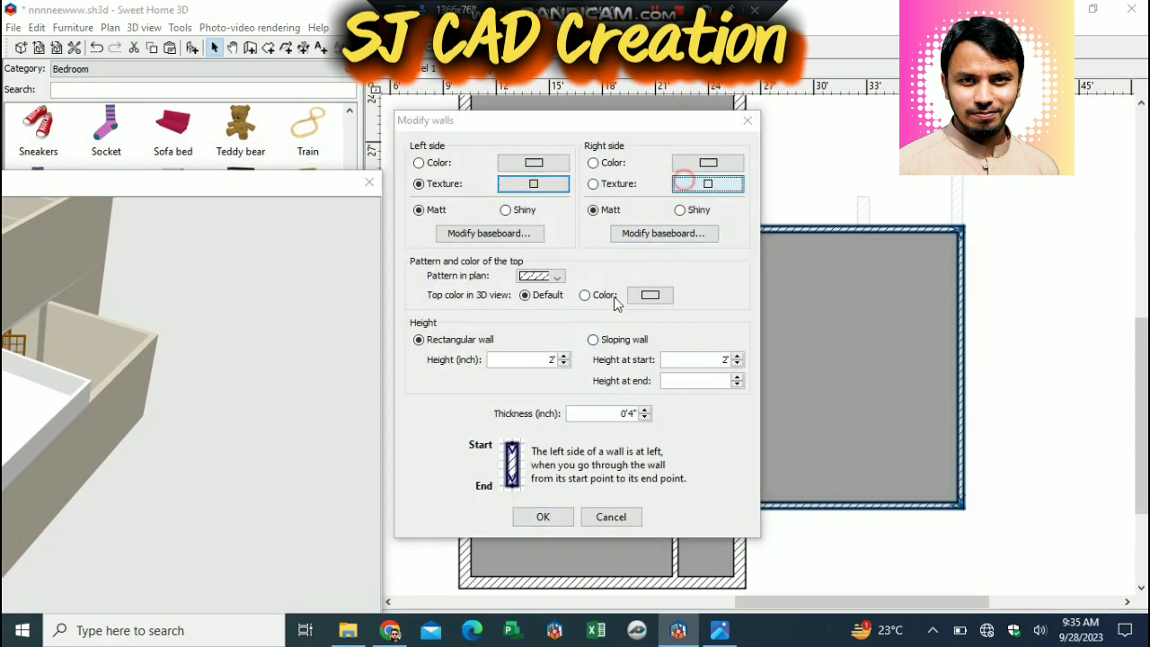
{"action": "left_click", "coordinate": [709, 184]}
{"action": "left_click", "coordinate": [474, 475]}
{"action": "left_click", "coordinate": [543, 508]}
{"action": "left_click", "coordinate": [543, 518]}
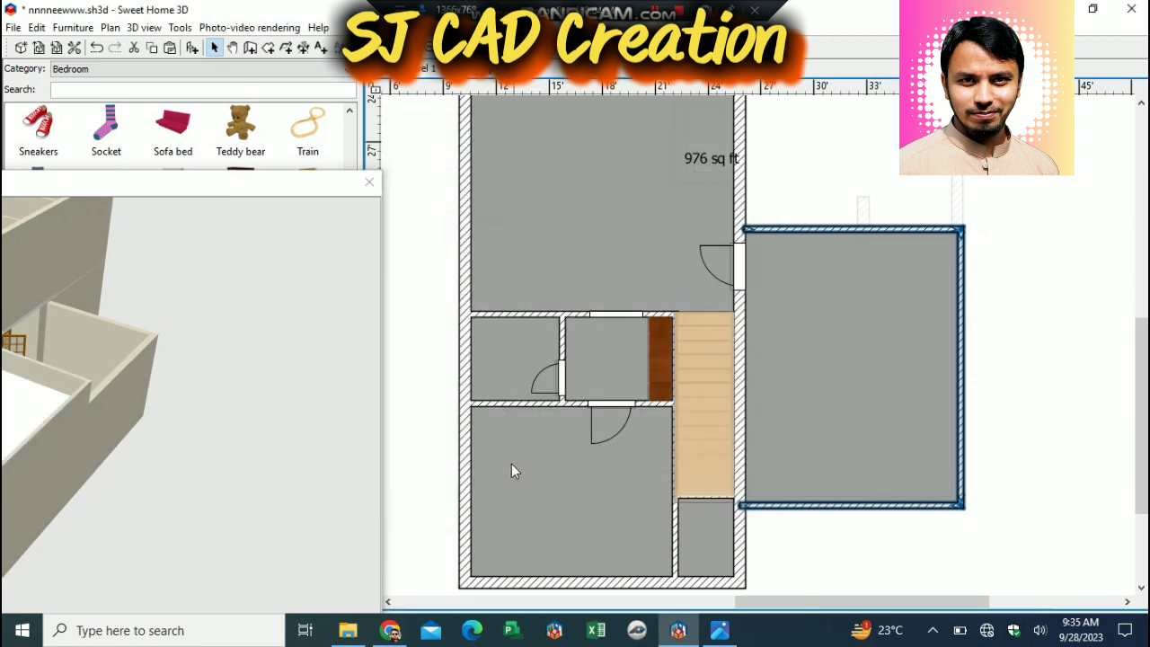
{"action": "key", "text": "ctrl+a"}
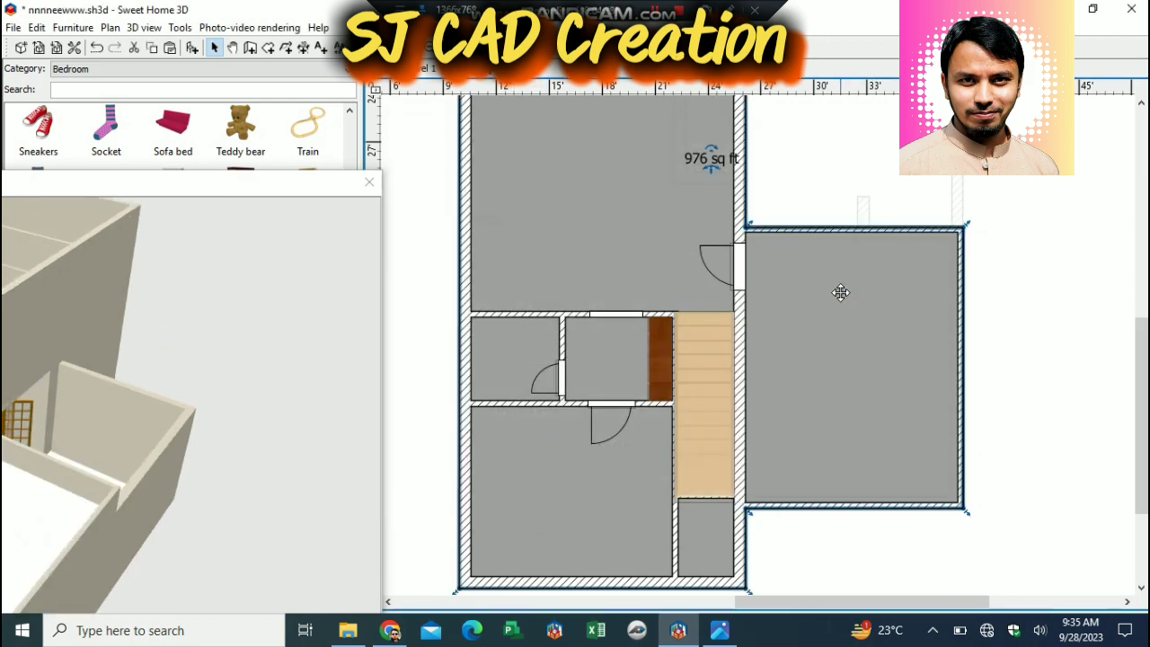
{"action": "double_click", "coordinate": [840, 292]}
{"action": "left_click", "coordinate": [406, 343]}
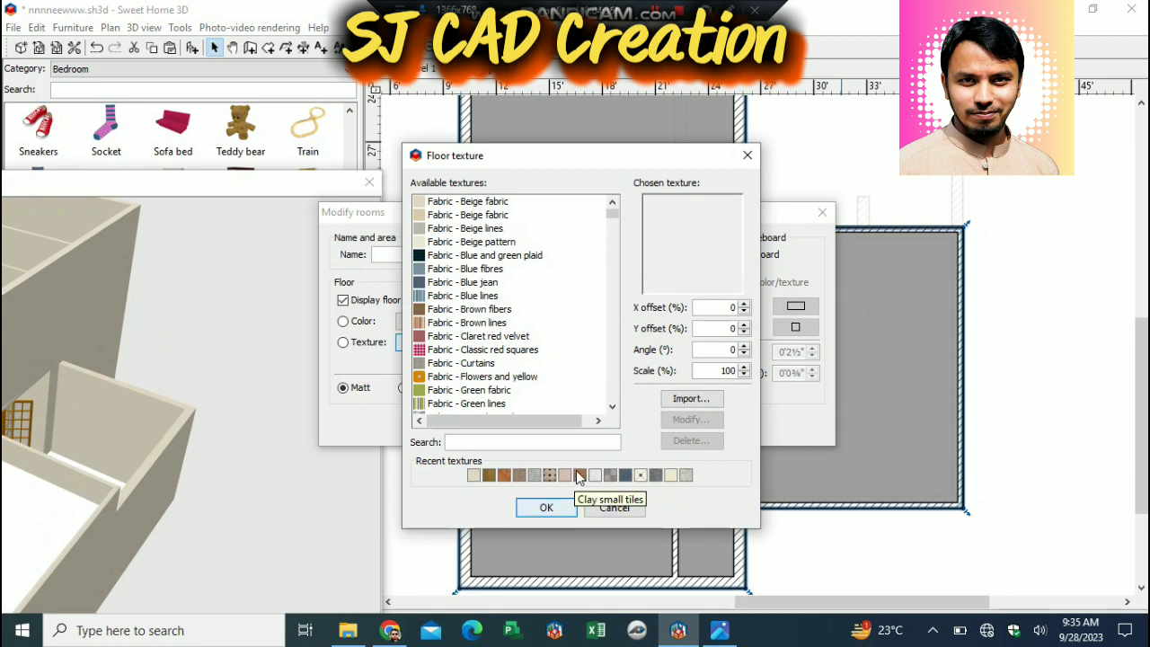
{"action": "left_click", "coordinate": [746, 156]}
{"action": "left_click", "coordinate": [822, 213]}
{"action": "left_click", "coordinate": [892, 550]}
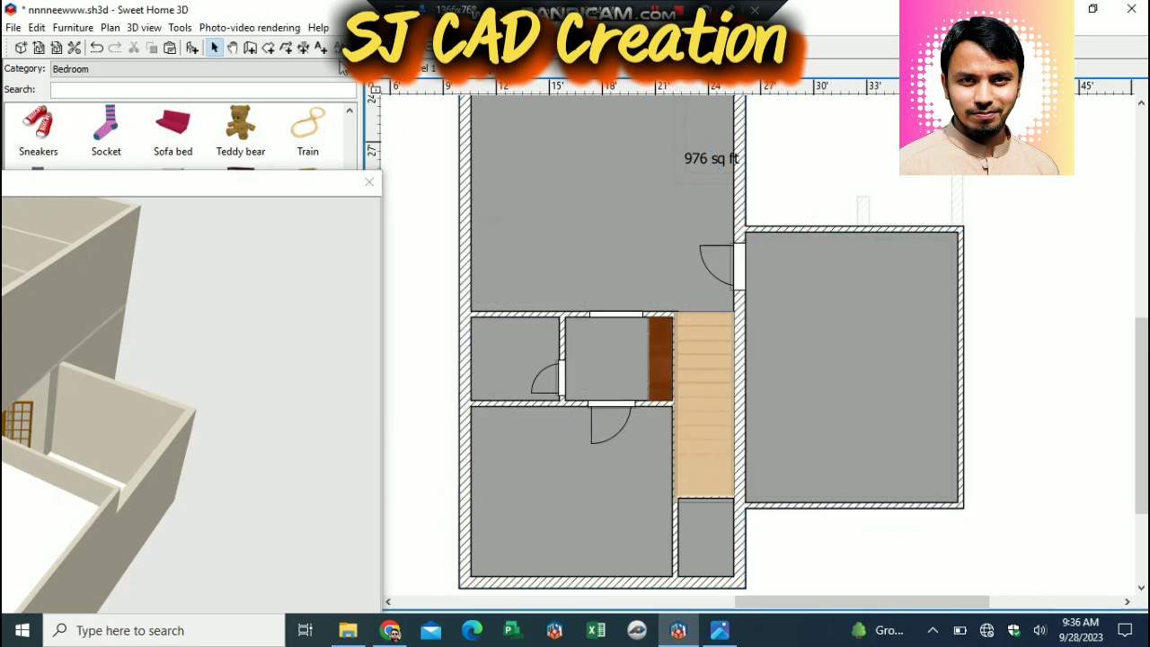
Draw a rectangular room about 15'4" long inside the low walls of the flat side area.
{"action": "left_click", "coordinate": [268, 48]}
{"action": "left_click", "coordinate": [745, 232]}
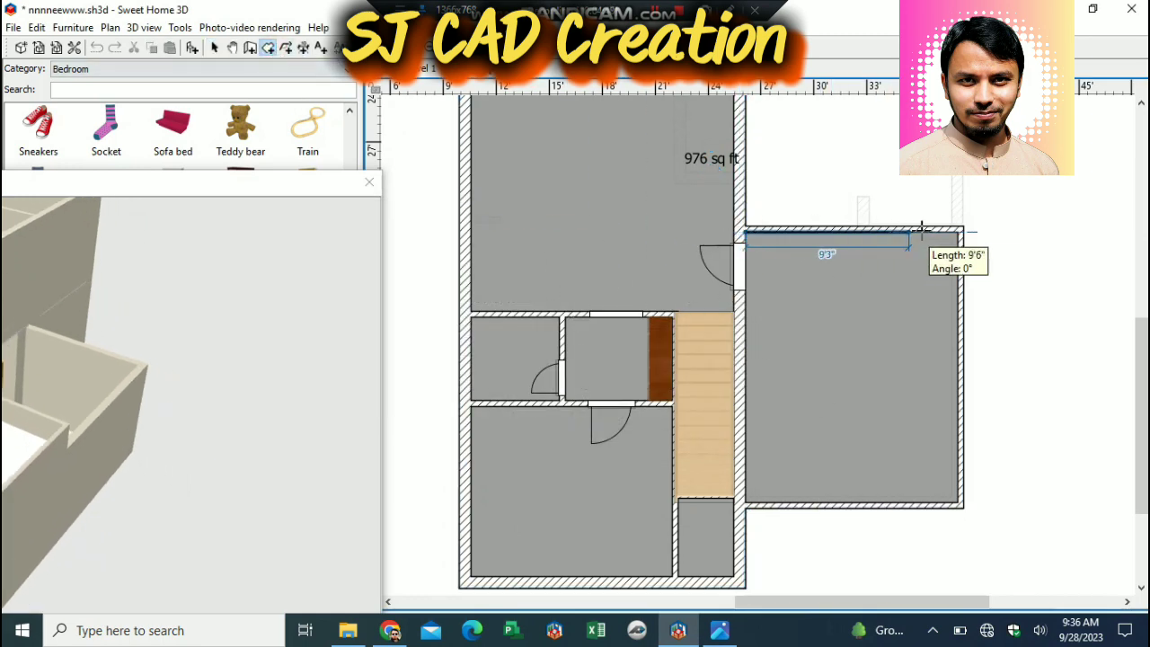
{"action": "left_click", "coordinate": [960, 231]}
{"action": "left_click", "coordinate": [960, 500]}
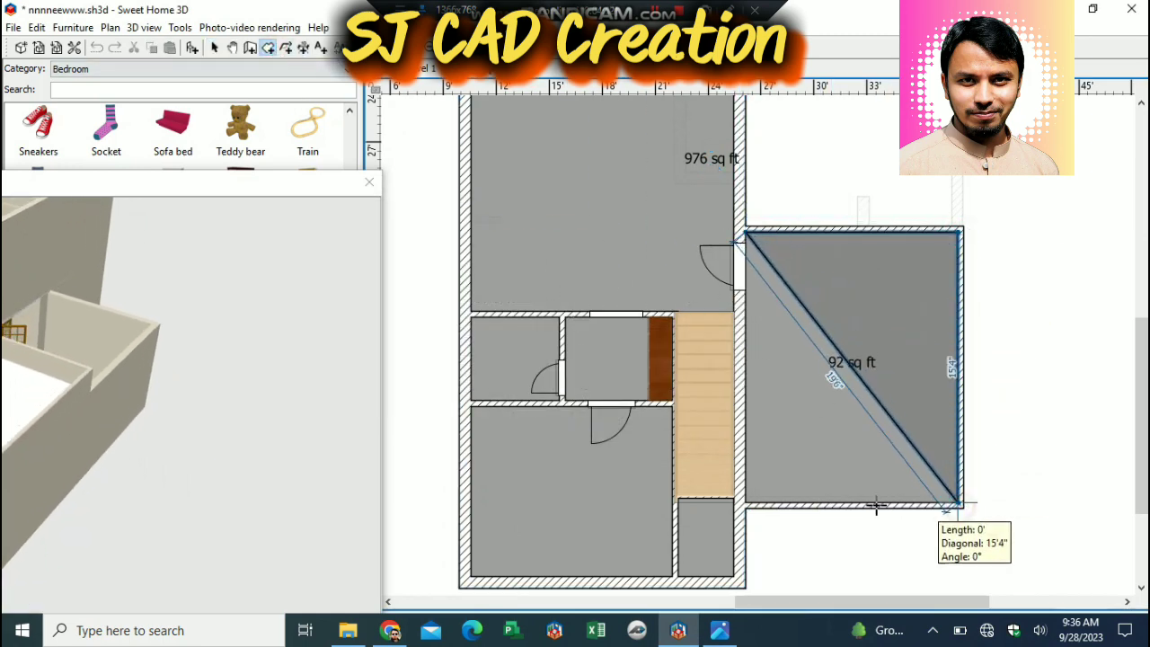
{"action": "double_click", "coordinate": [747, 504]}
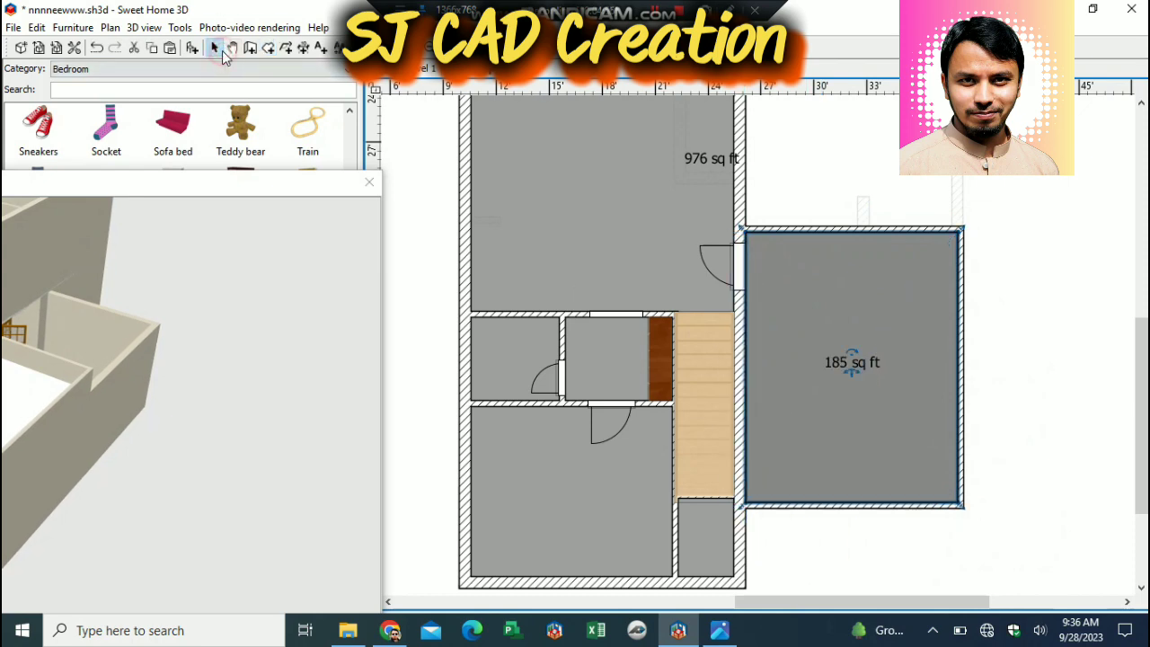
Give the side area's new room the recently used purple-grey square tile floor texture and inspect it in 3D.
{"action": "left_click", "coordinate": [214, 47]}
{"action": "double_click", "coordinate": [796, 275]}
{"action": "left_click", "coordinate": [416, 341]}
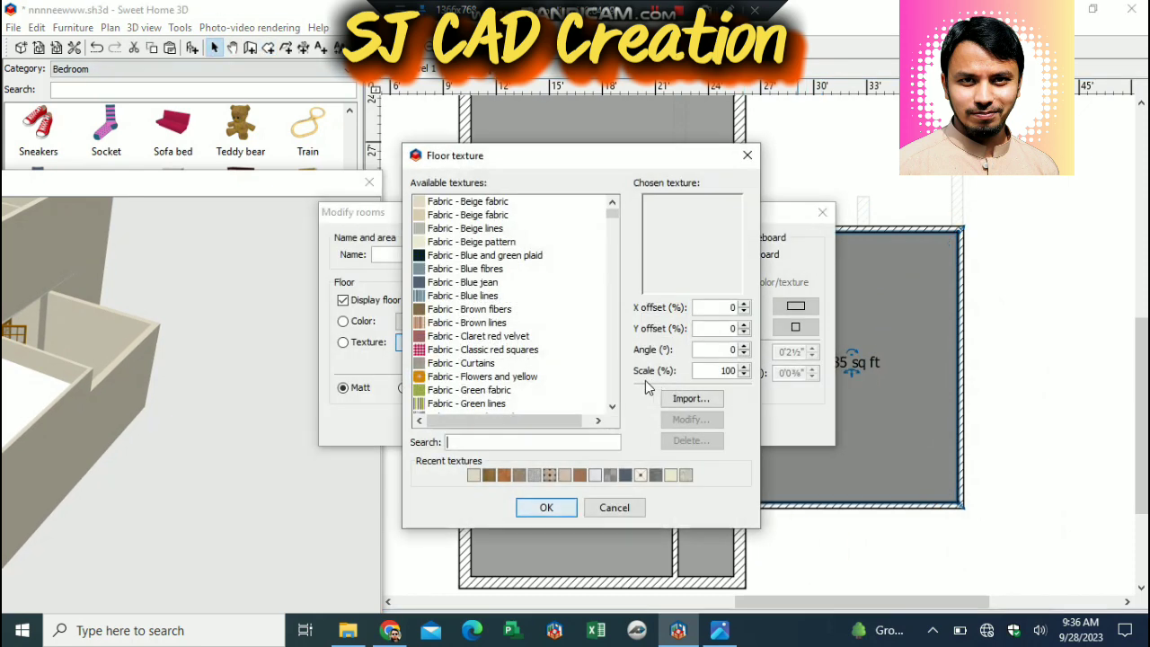
{"action": "left_click", "coordinate": [611, 476]}
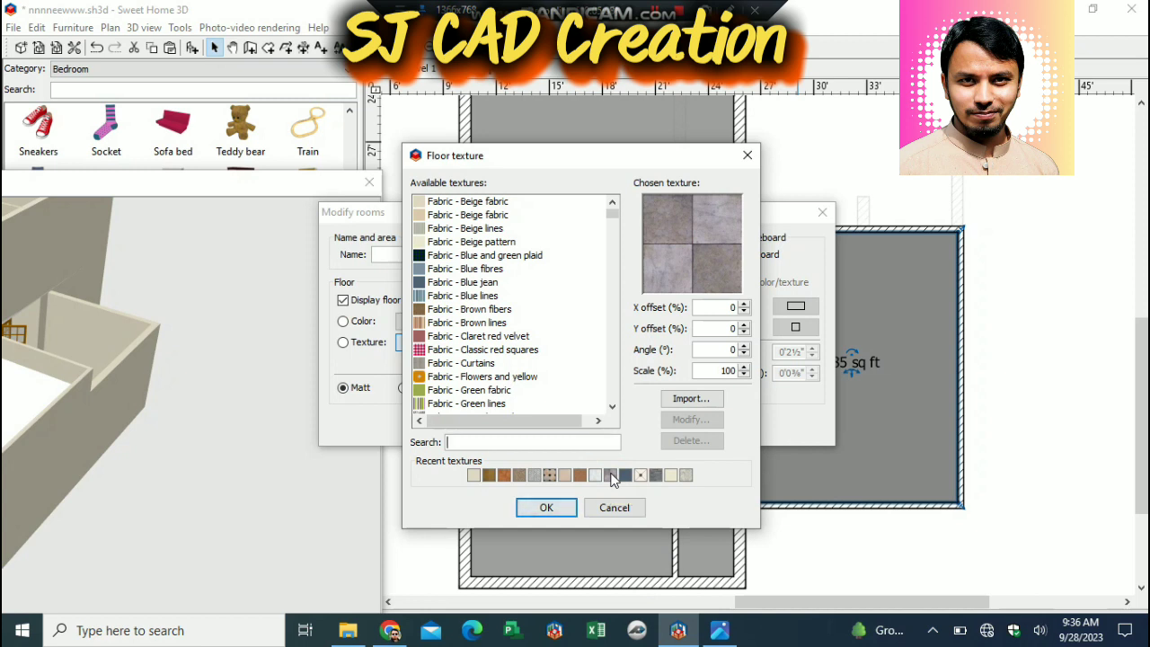
{"action": "left_click", "coordinate": [656, 475]}
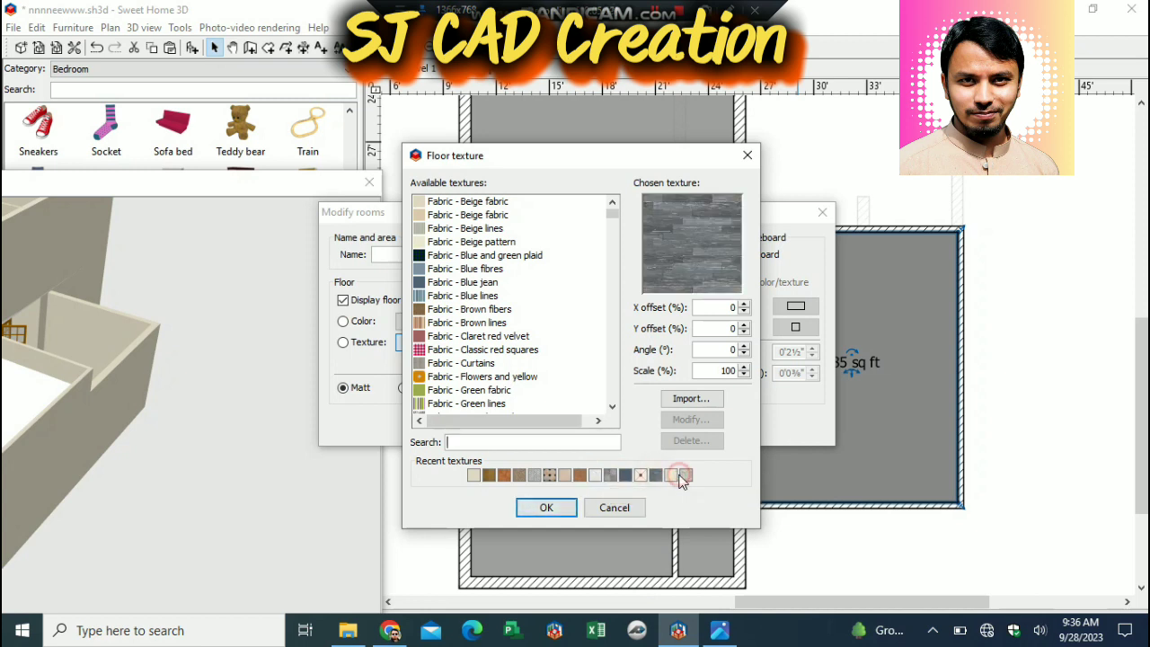
{"action": "left_click", "coordinate": [687, 475]}
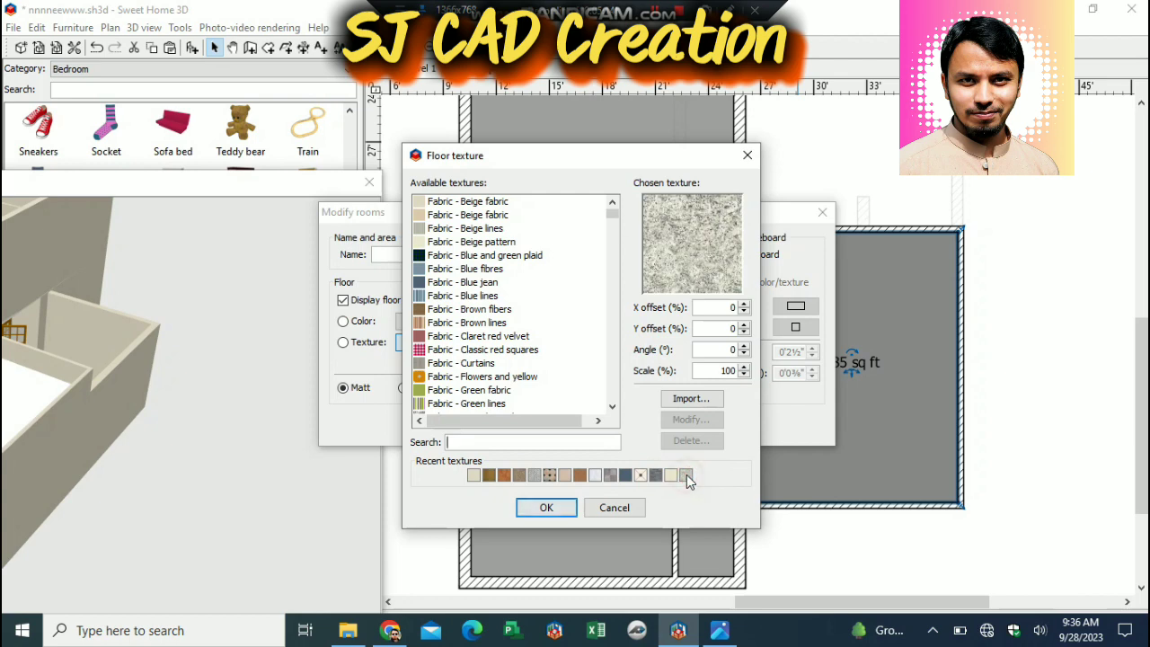
{"action": "left_click", "coordinate": [611, 475]}
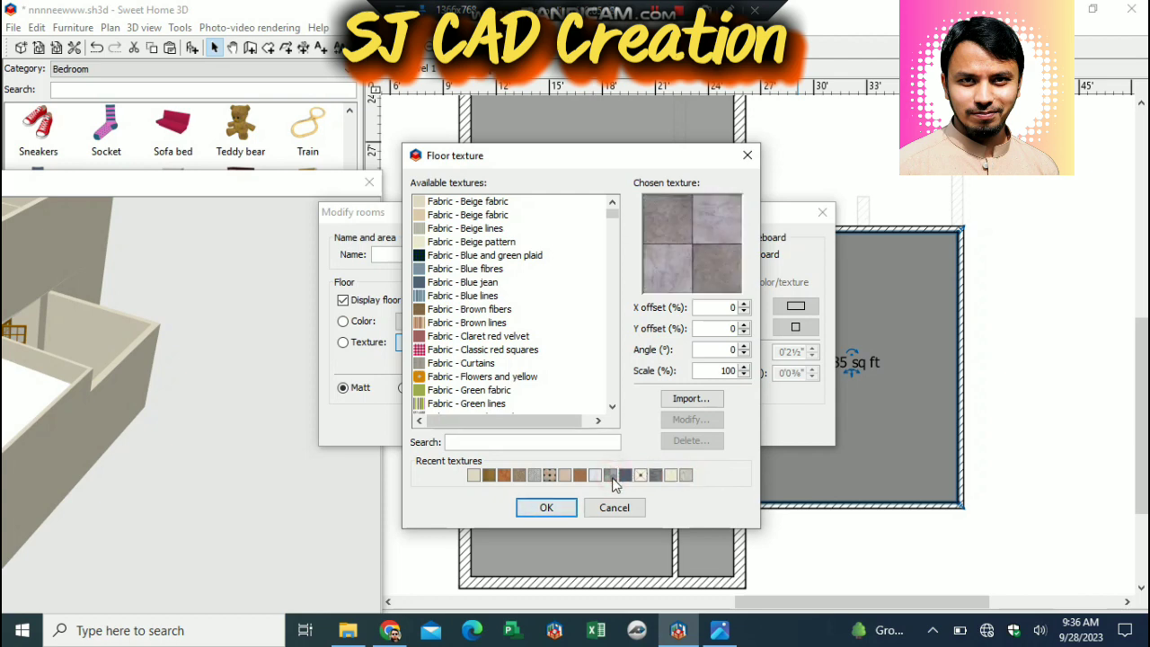
{"action": "left_click", "coordinate": [546, 508]}
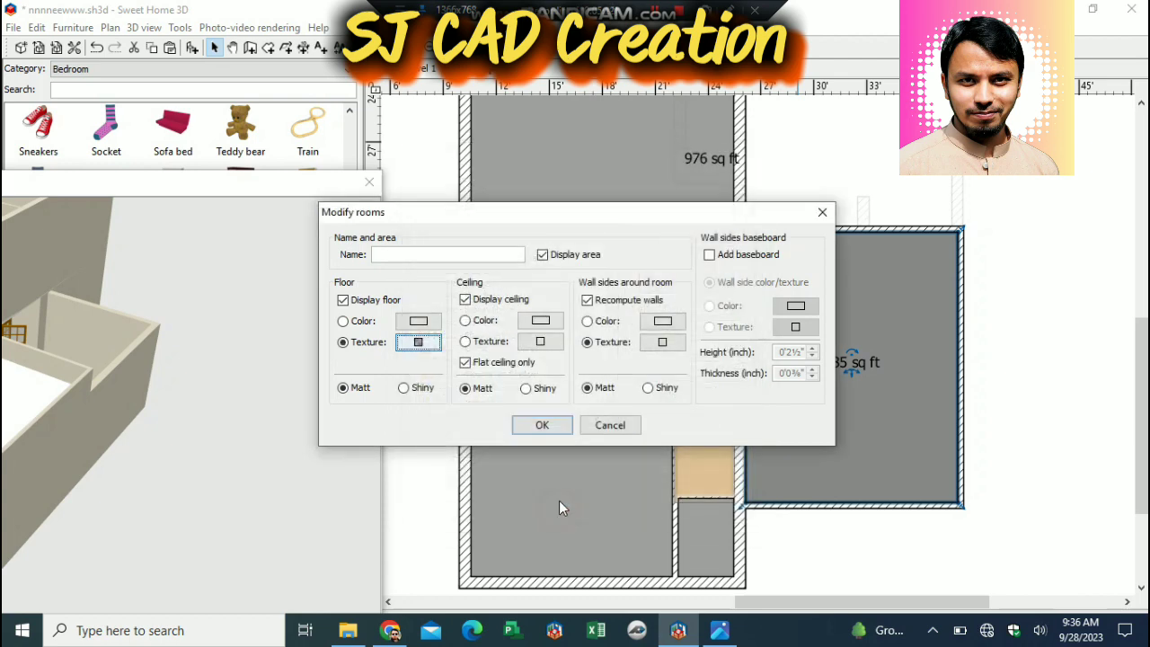
{"action": "left_click", "coordinate": [540, 426]}
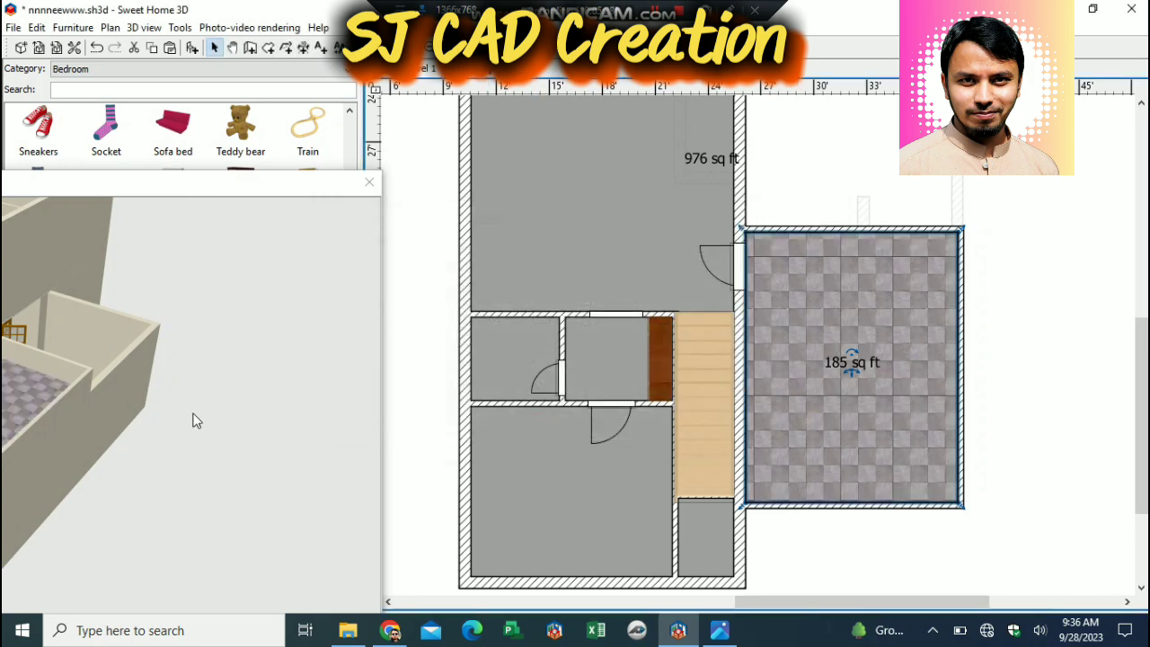
{"action": "left_click", "coordinate": [216, 188]}
{"action": "left_click_drag", "start_coordinate": [198, 328], "coordinate": [166, 323]}
{"action": "left_click_drag", "start_coordinate": [484, 157], "coordinate": [367, 216]}
{"action": "left_click_drag", "start_coordinate": [213, 427], "coordinate": [246, 441]}
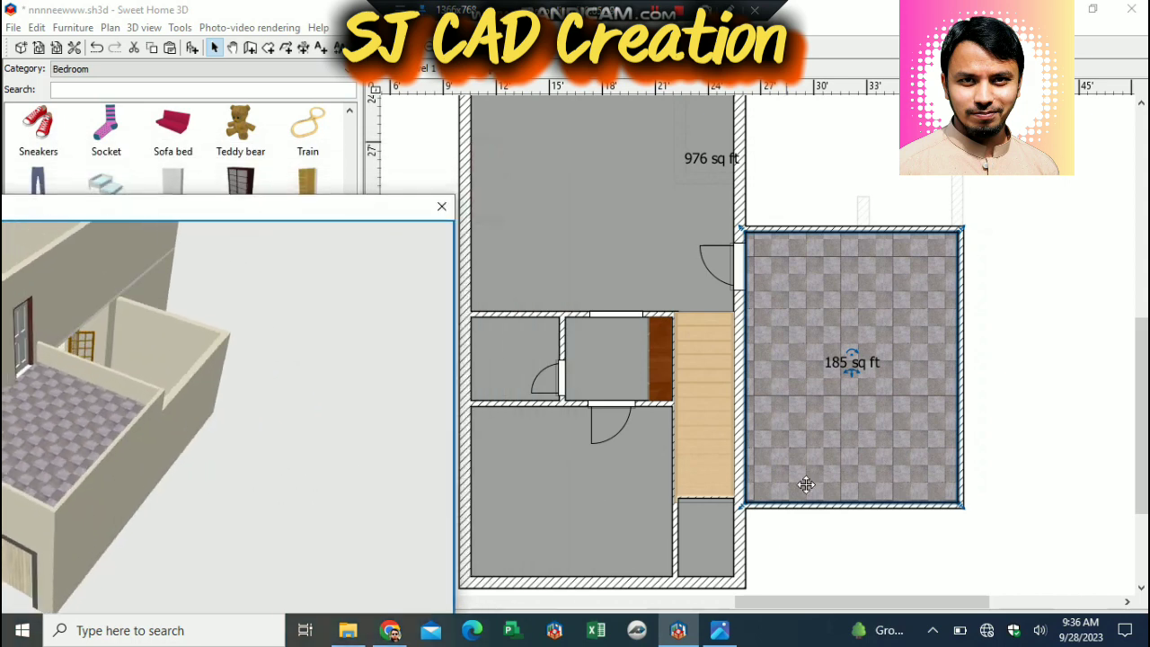
Compare recent floor textures for the side area's room, apply the speckled light-grey stone one and view it in 3D.
{"action": "double_click", "coordinate": [875, 443]}
{"action": "left_click", "coordinate": [405, 341]}
{"action": "left_click", "coordinate": [566, 475]}
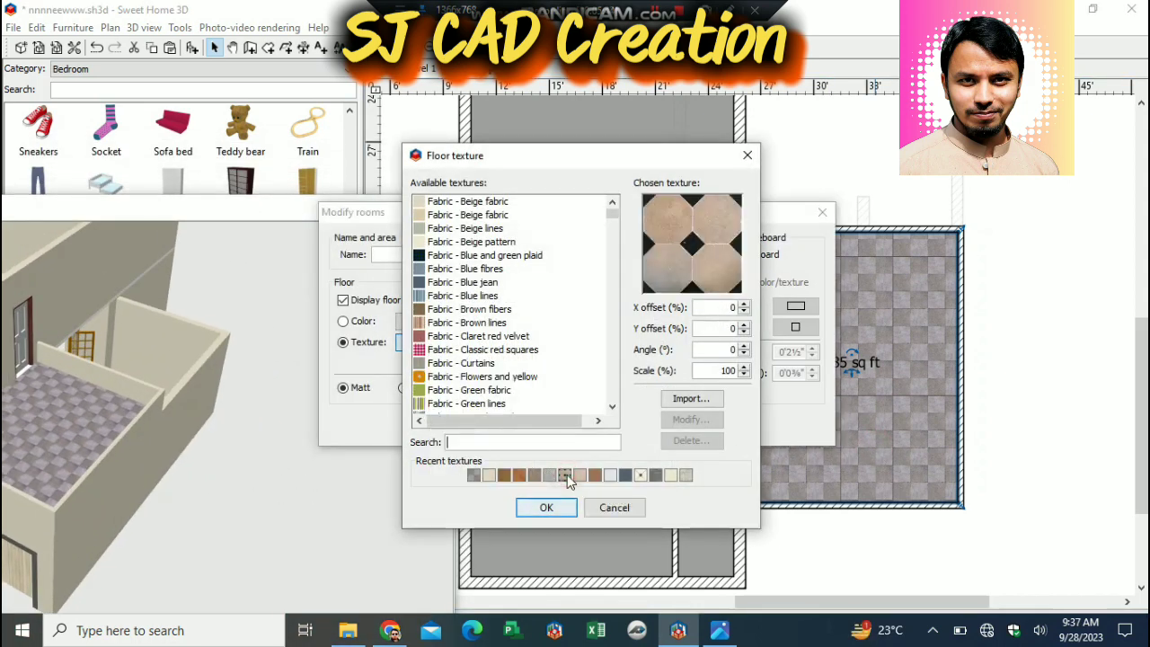
{"action": "left_click", "coordinate": [520, 475]}
{"action": "left_click", "coordinate": [488, 475]}
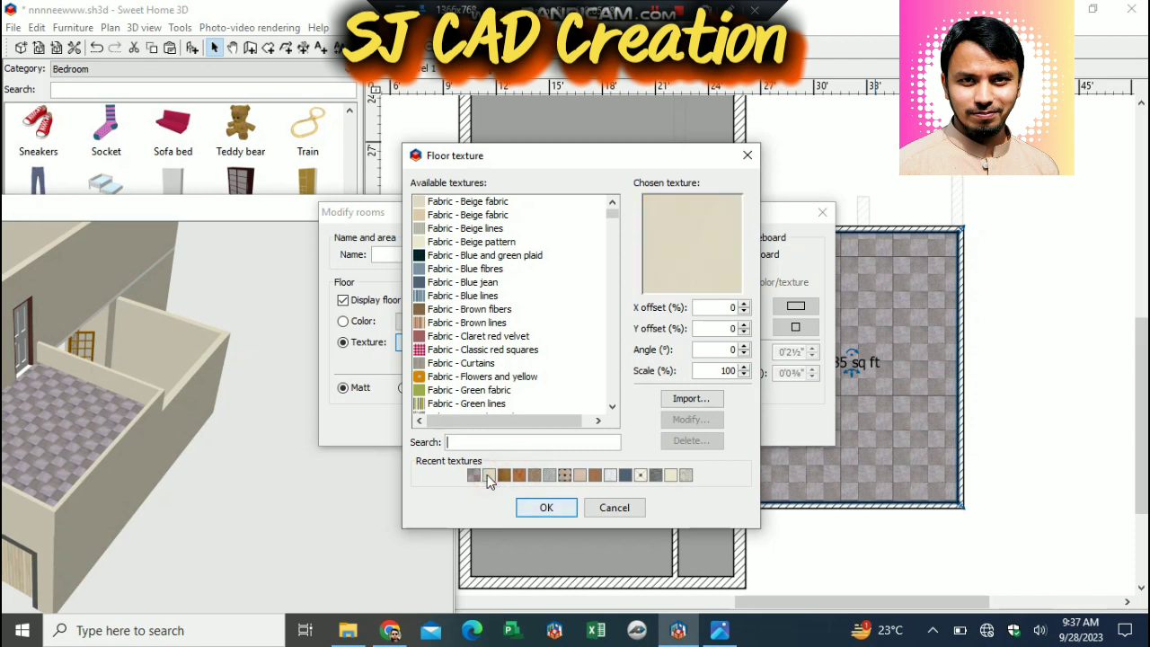
{"action": "left_click", "coordinate": [611, 476]}
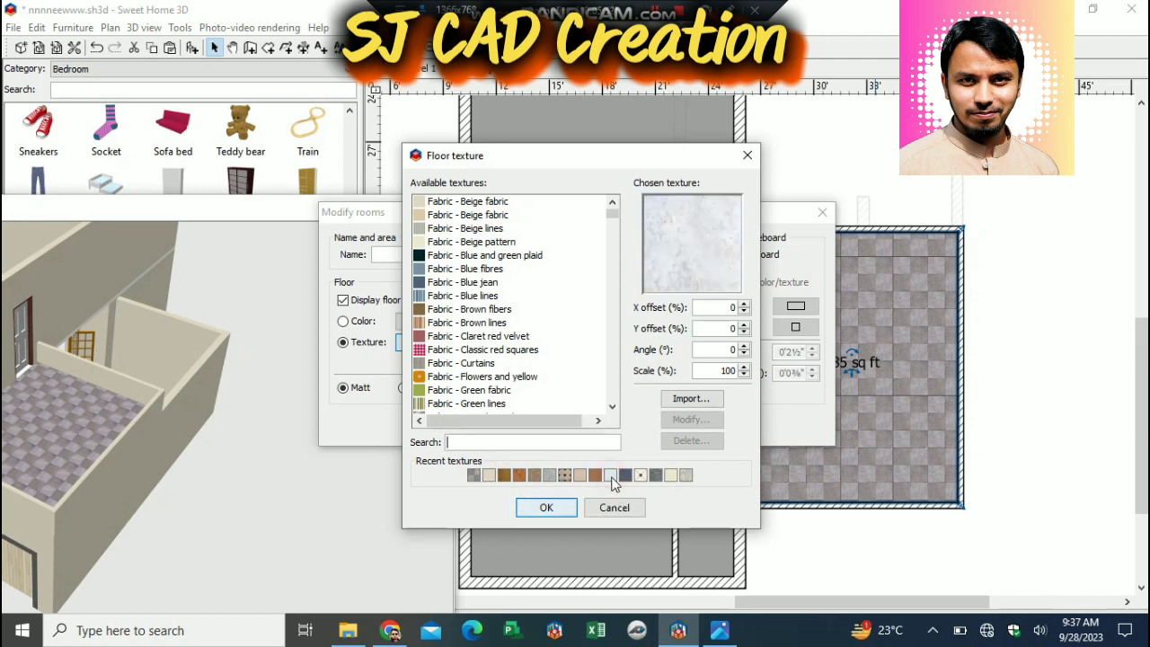
{"action": "left_click", "coordinate": [627, 476]}
{"action": "left_click", "coordinate": [656, 476]}
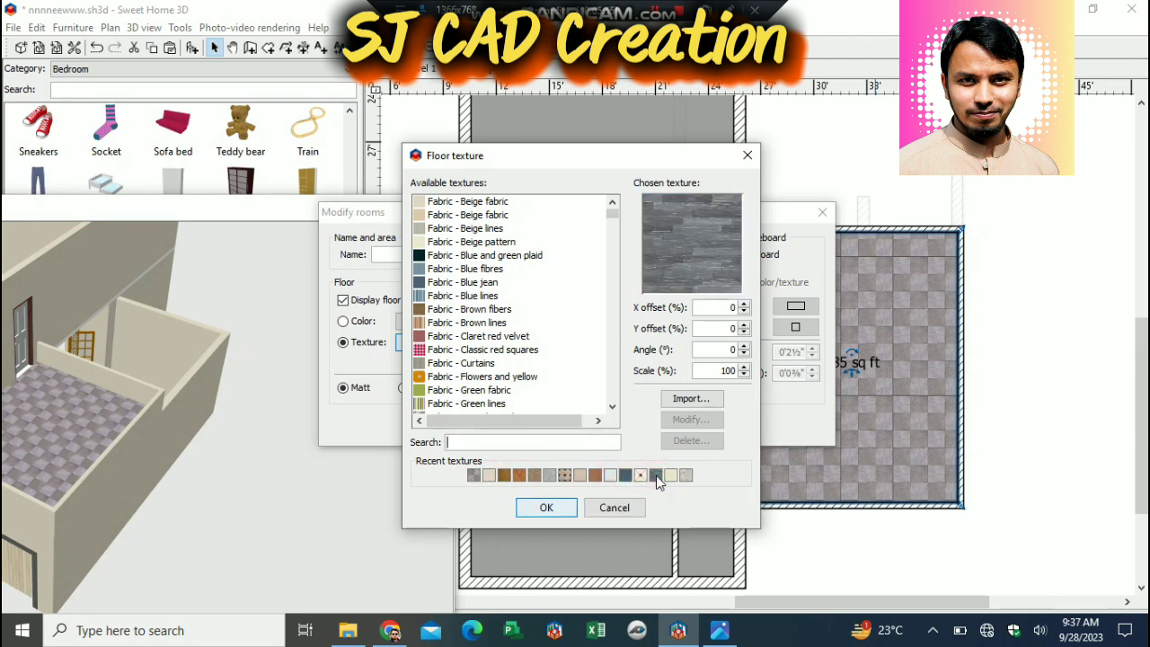
{"action": "left_click", "coordinate": [674, 477]}
{"action": "left_click", "coordinate": [683, 477]}
{"action": "left_click", "coordinate": [546, 505]}
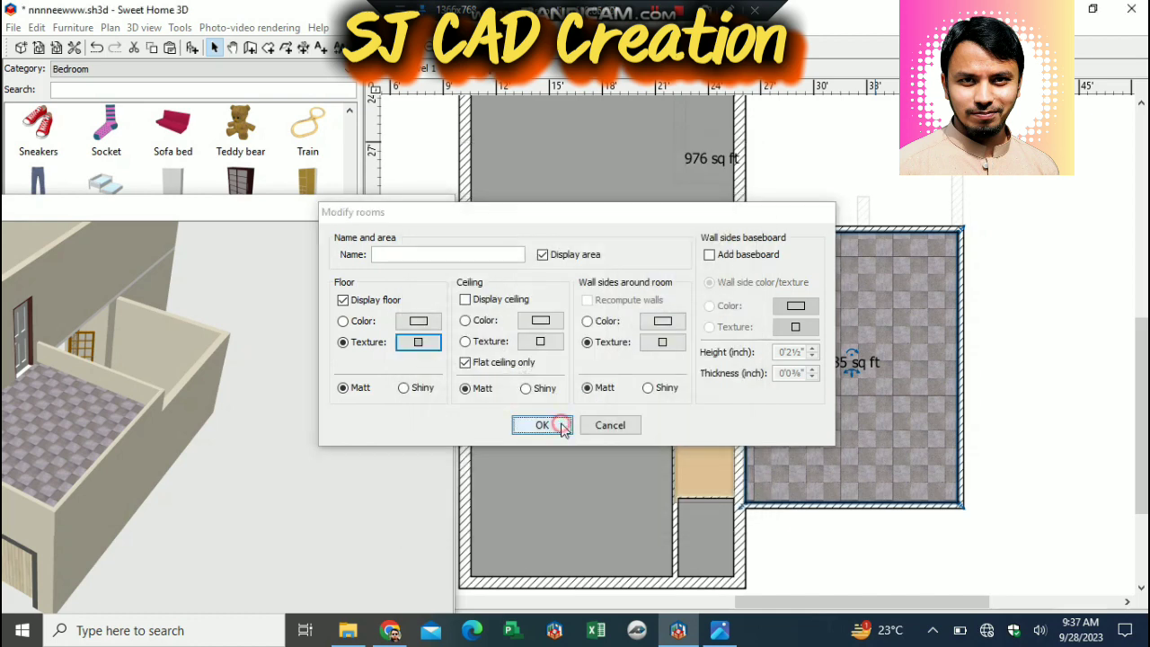
{"action": "left_click", "coordinate": [545, 424]}
{"action": "left_click_drag", "start_coordinate": [270, 447], "coordinate": [173, 358]}
Place a Railing glass from the Miscellaneous category along the terrace's upper low wall, starting at the house wall.
{"action": "left_click_drag", "start_coordinate": [301, 210], "coordinate": [123, 373]}
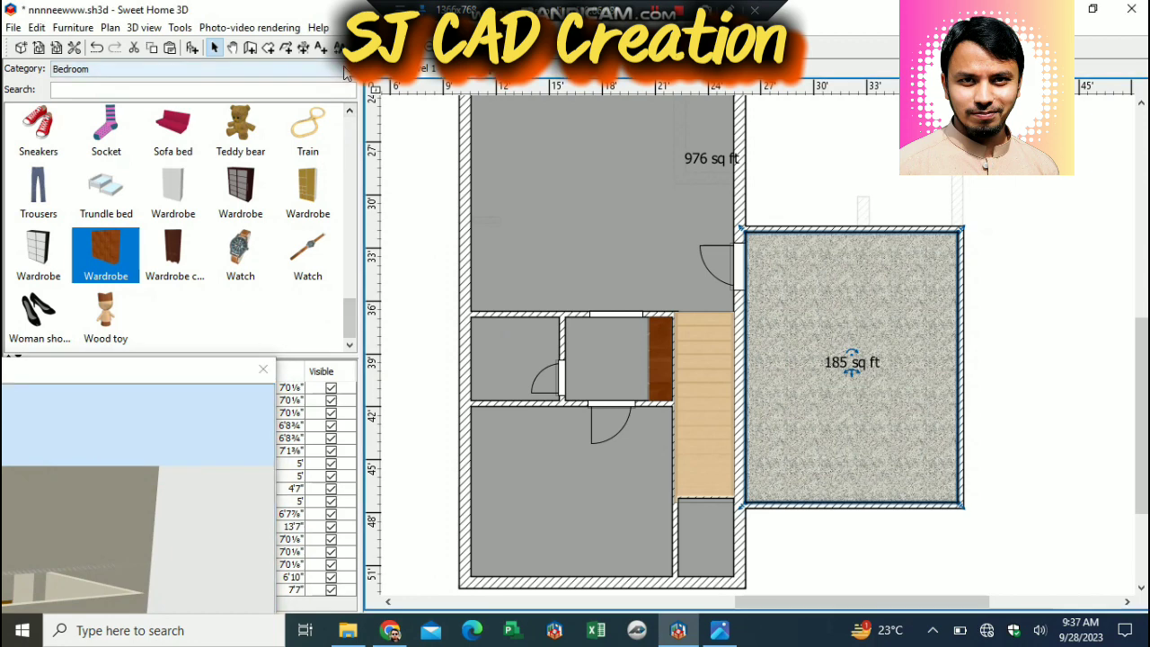
{"action": "left_click", "coordinate": [339, 69]}
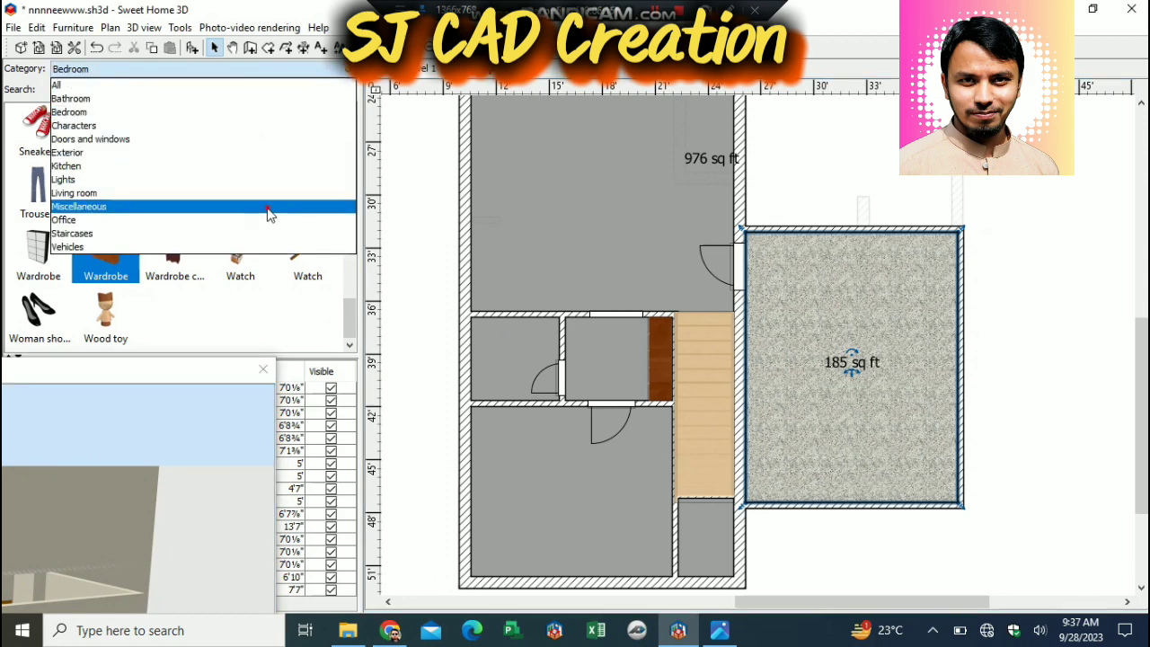
{"action": "left_click", "coordinate": [270, 210]}
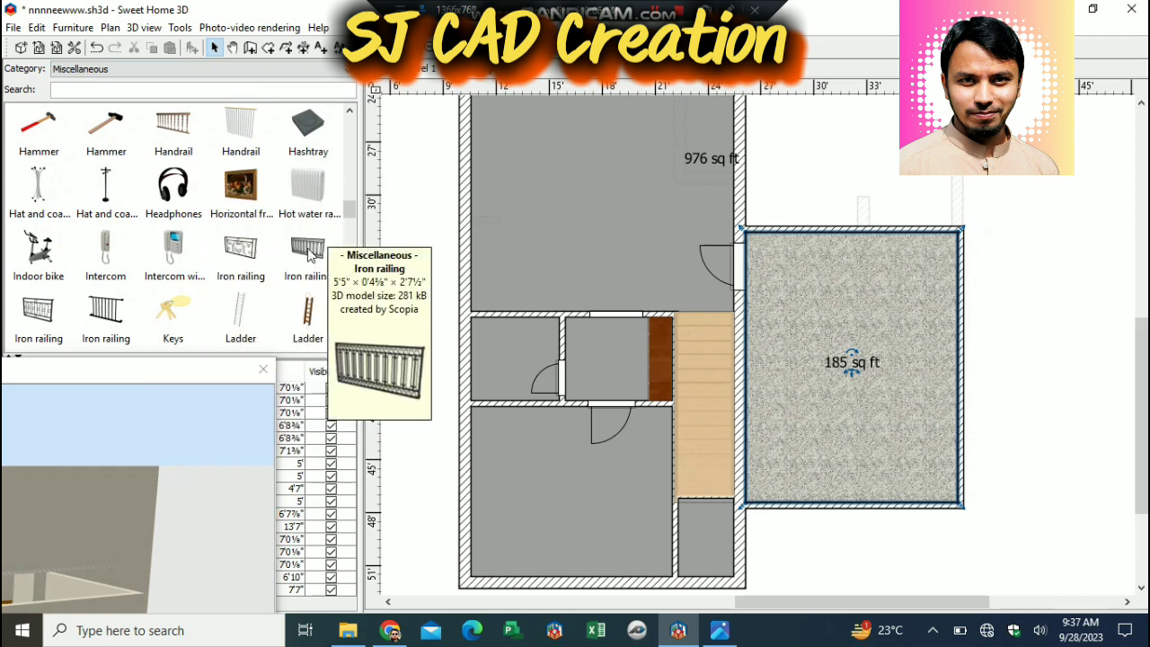
{"action": "left_click_drag", "start_coordinate": [350, 217], "coordinate": [352, 250]}
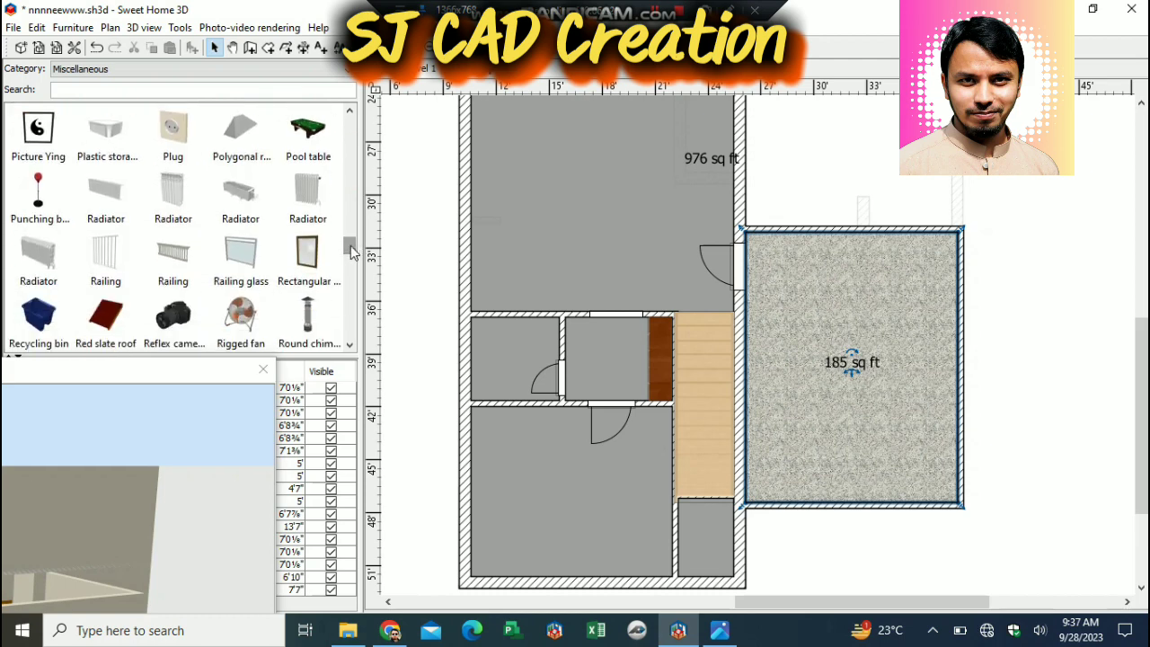
{"action": "left_click_drag", "start_coordinate": [241, 256], "coordinate": [748, 237]}
{"action": "left_click_drag", "start_coordinate": [156, 371], "coordinate": [336, 207]}
{"action": "left_click_drag", "start_coordinate": [310, 368], "coordinate": [289, 406]}
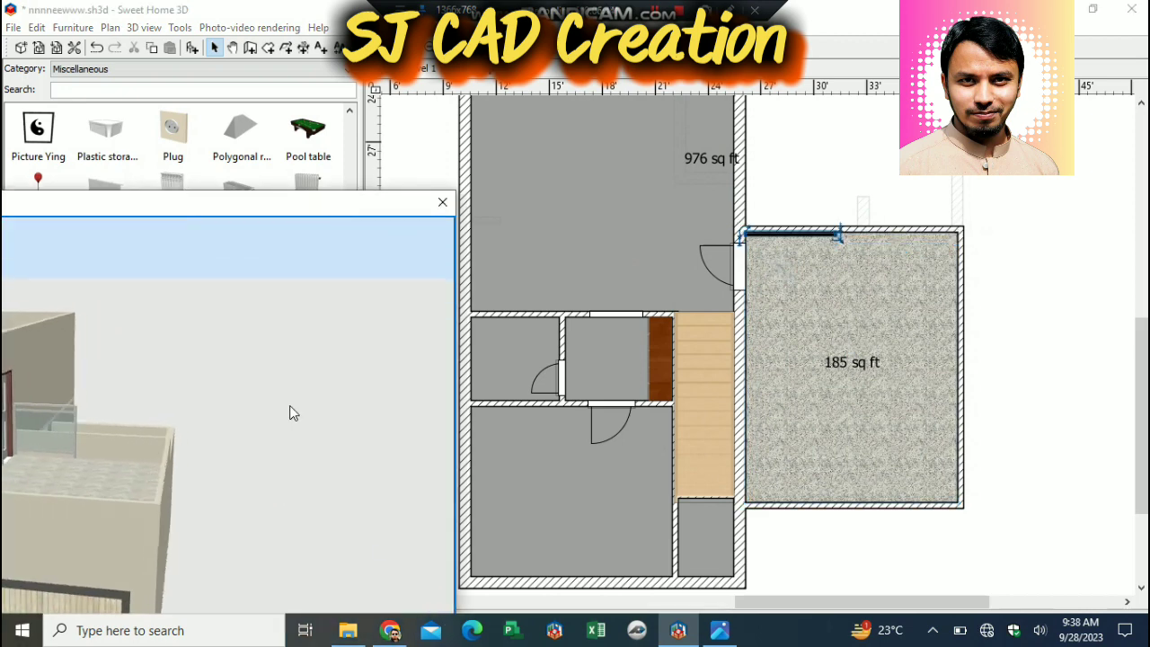
Adjust the glass railing's length, elevation and height so that it sits on the terrace's upper low wall.
{"action": "left_click", "coordinate": [795, 236]}
{"action": "left_click_drag", "start_coordinate": [836, 235], "coordinate": [849, 237]}
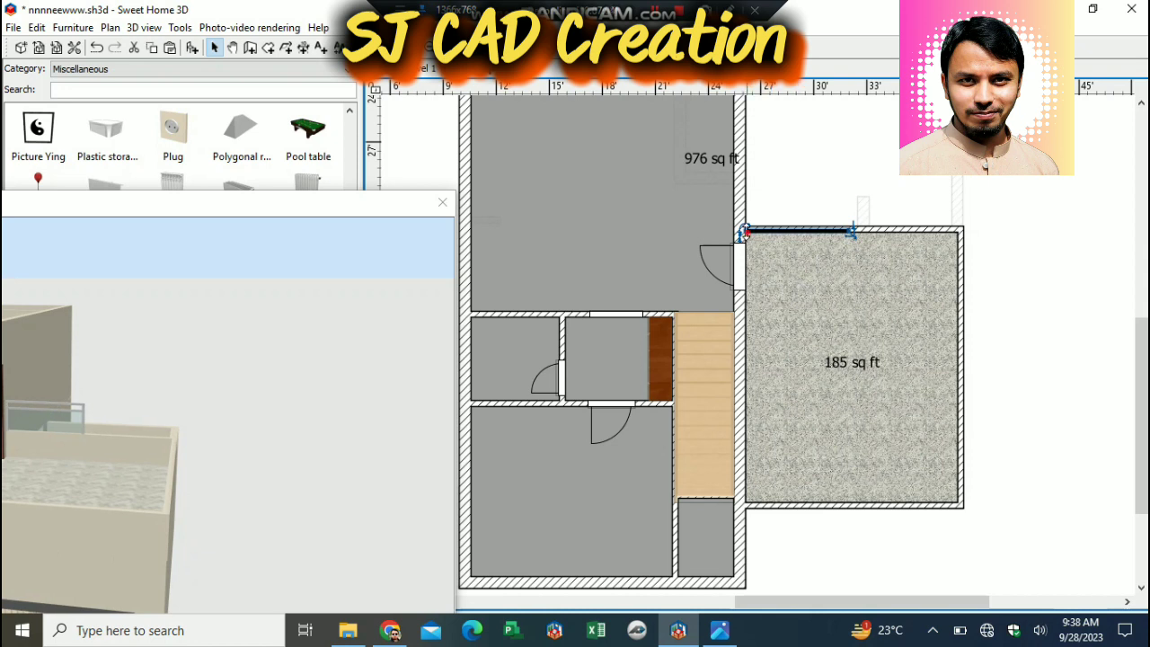
{"action": "left_click_drag", "start_coordinate": [850, 229], "coordinate": [847, 202]}
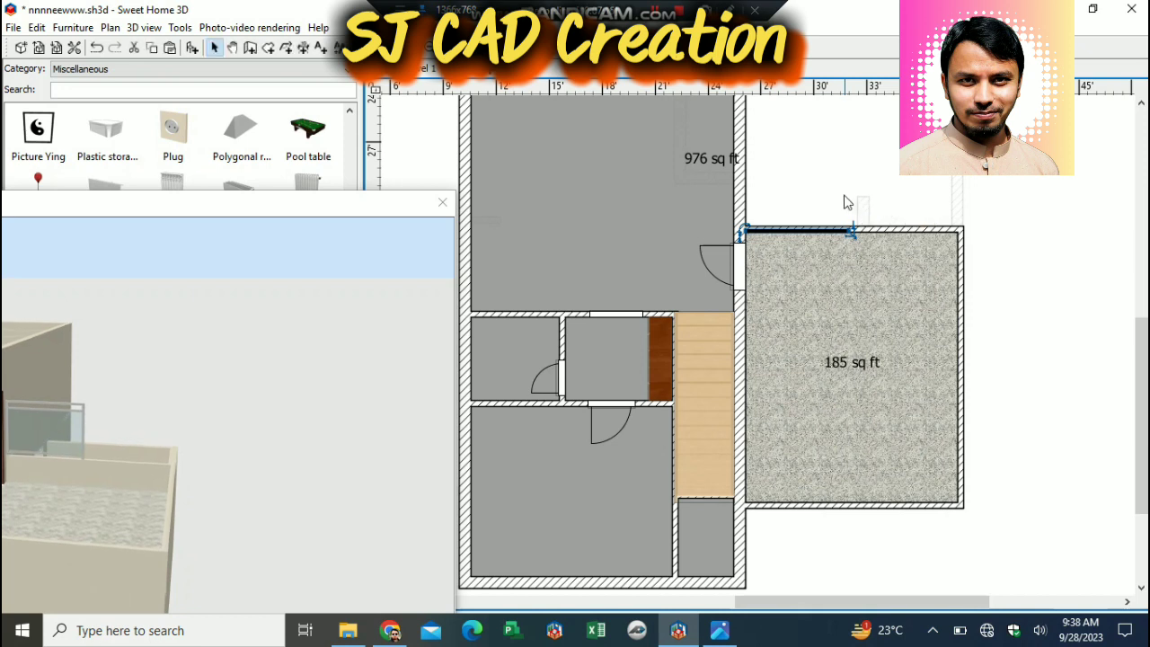
{"action": "left_click_drag", "start_coordinate": [742, 231], "coordinate": [749, 258]}
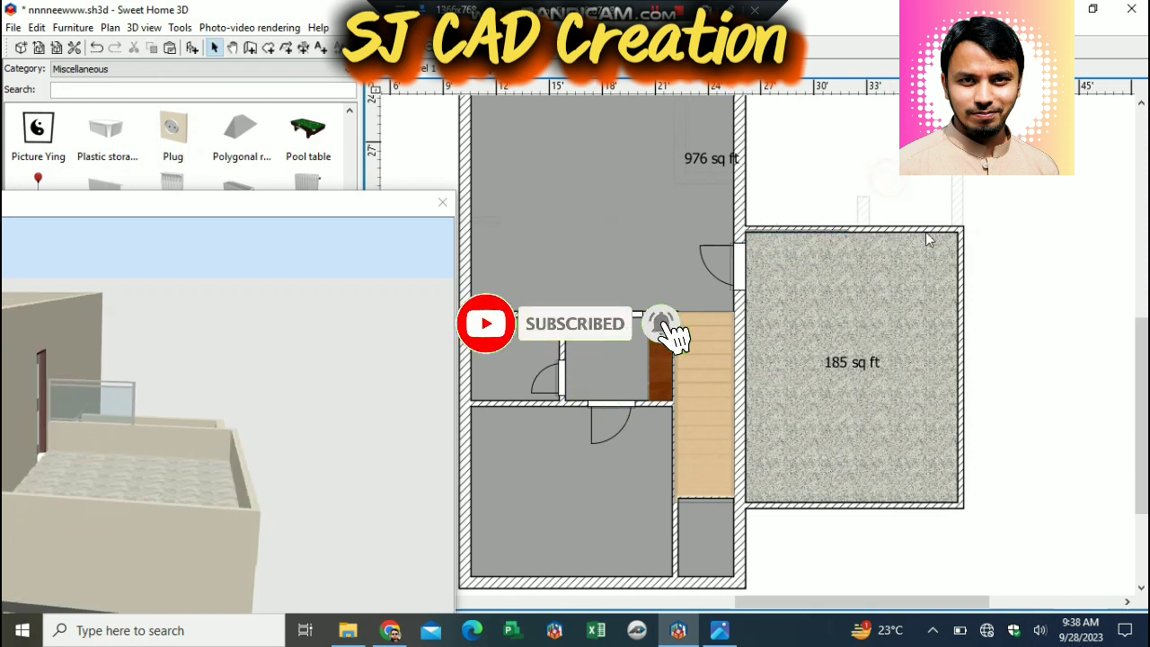
Check the height and thickness settings of the three low walls around the terrace and inspect the railing in 3D.
{"action": "left_click", "coordinate": [960, 301]}
{"action": "left_click", "coordinate": [925, 318]}
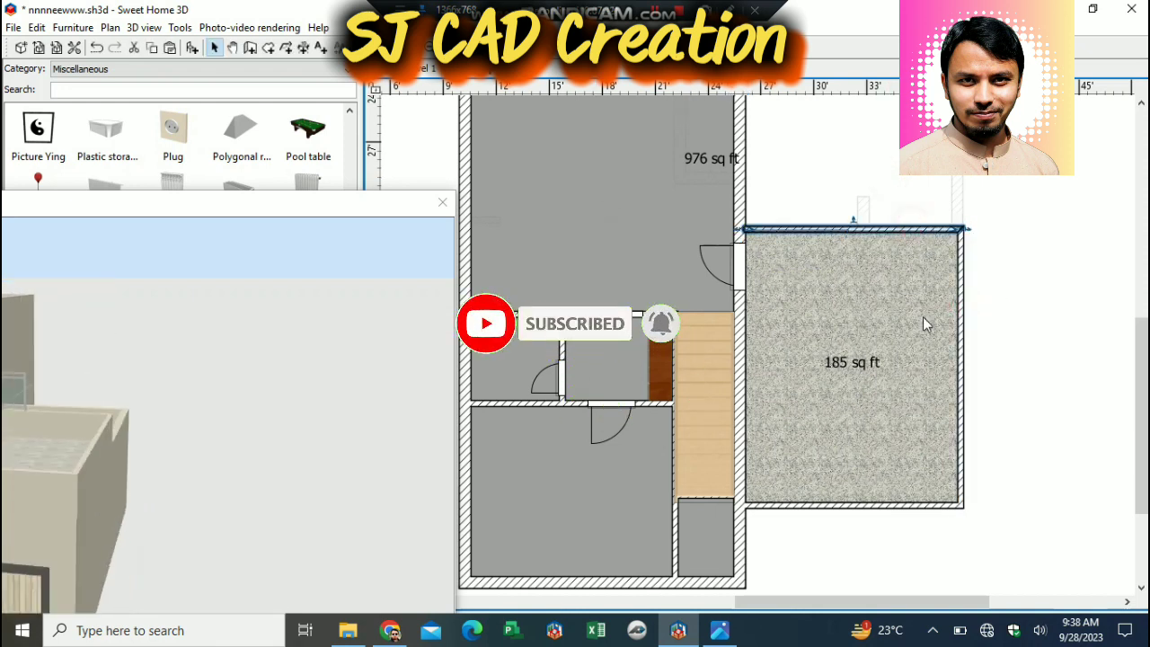
{"action": "left_click", "coordinate": [902, 507], "text": "shift"}
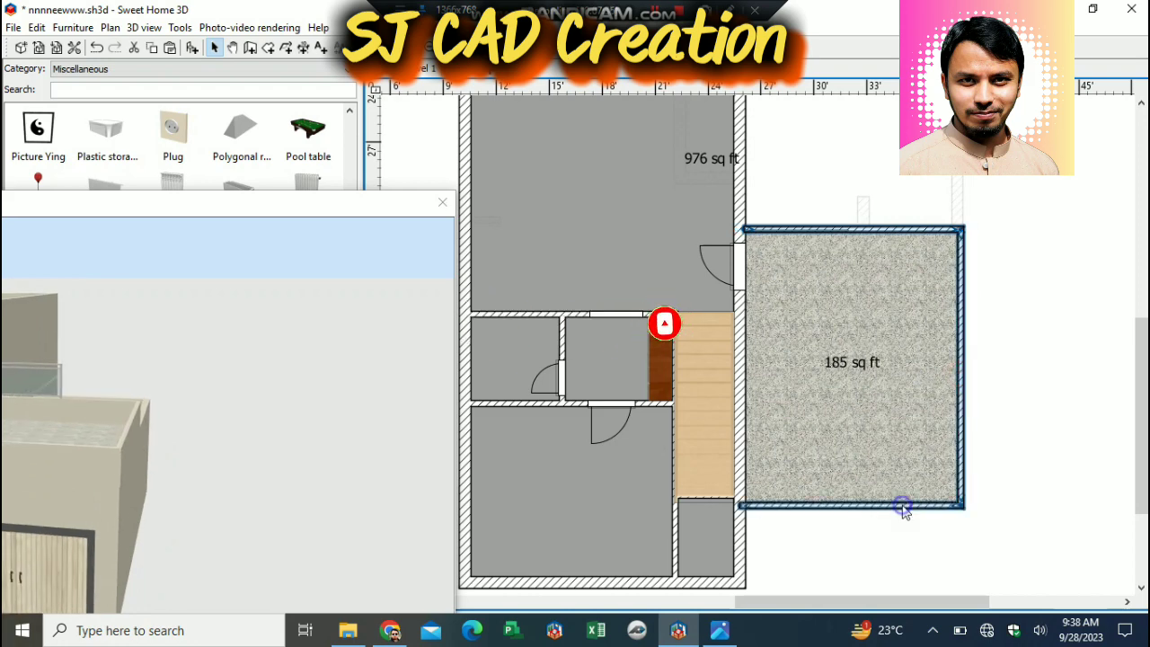
{"action": "right_click", "coordinate": [902, 508]}
{"action": "left_click", "coordinate": [980, 462]}
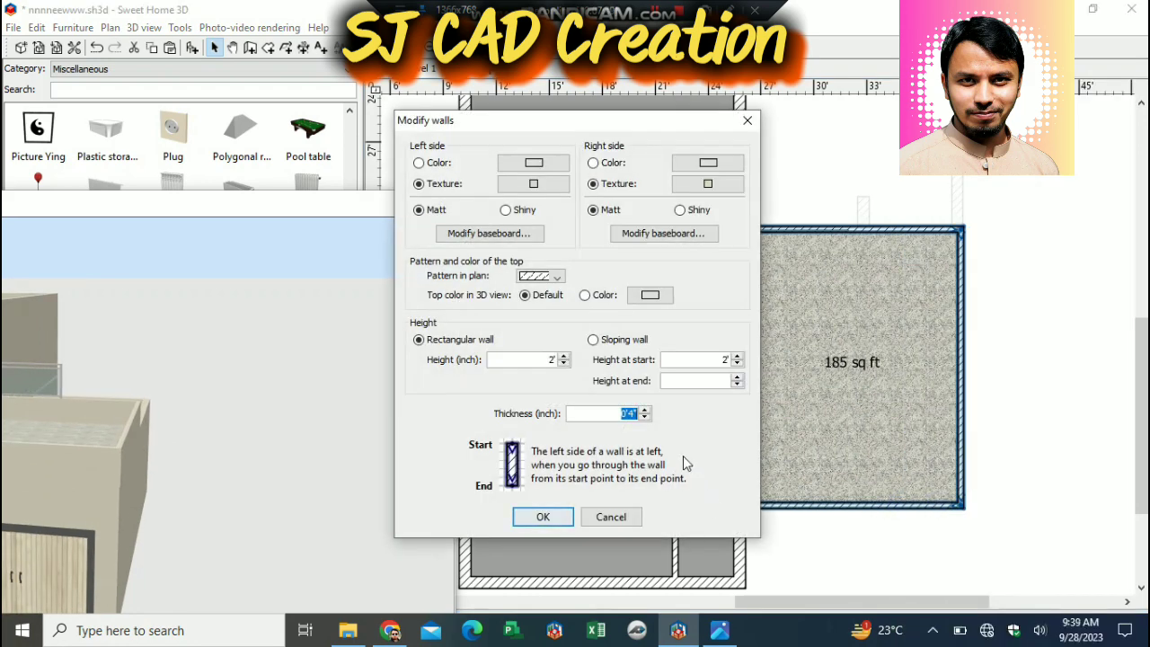
{"action": "left_click", "coordinate": [544, 517]}
{"action": "left_click_drag", "start_coordinate": [261, 202], "coordinate": [340, 180]}
{"action": "left_click_drag", "start_coordinate": [157, 363], "coordinate": [227, 321]}
{"action": "left_click", "coordinate": [779, 228]}
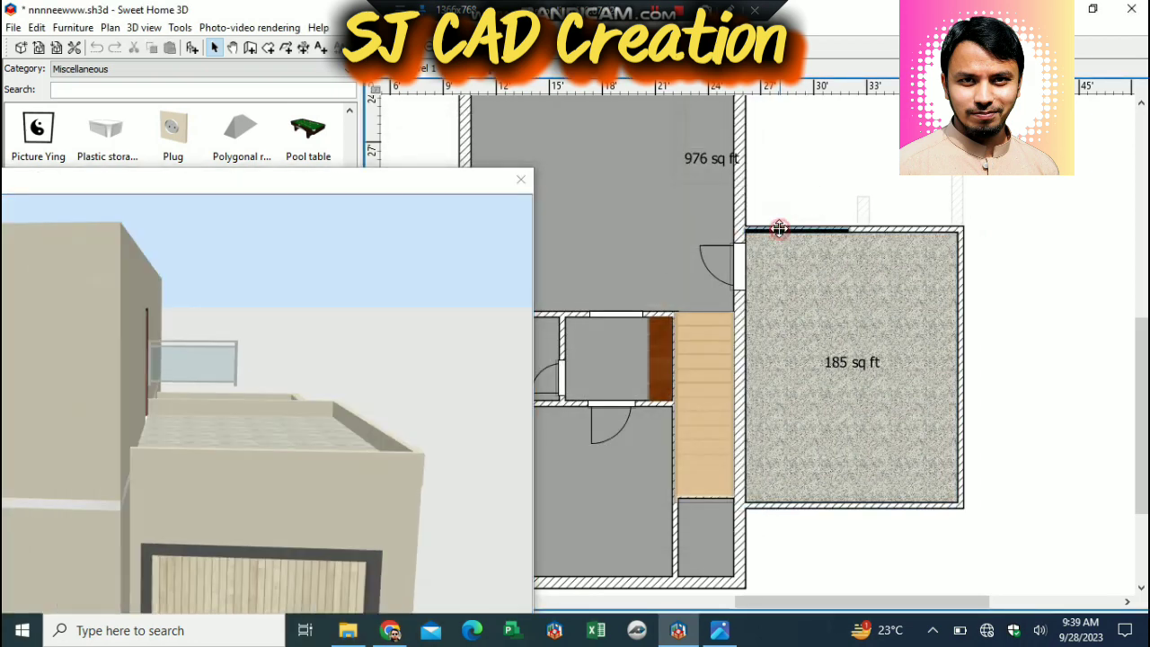
{"action": "left_click_drag", "start_coordinate": [850, 231], "coordinate": [947, 197]}
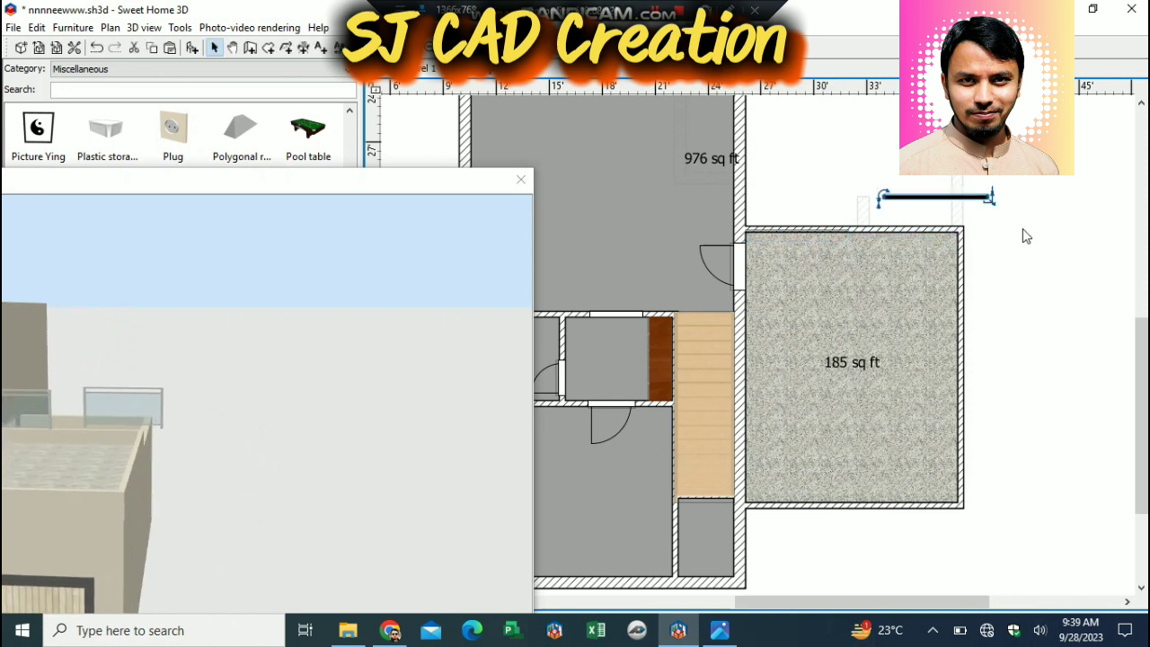
{"action": "key", "text": "Delete"}
Stretch the glass railing along the full length of the terrace's upper low wall to the outer corner.
{"action": "left_click", "coordinate": [849, 231]}
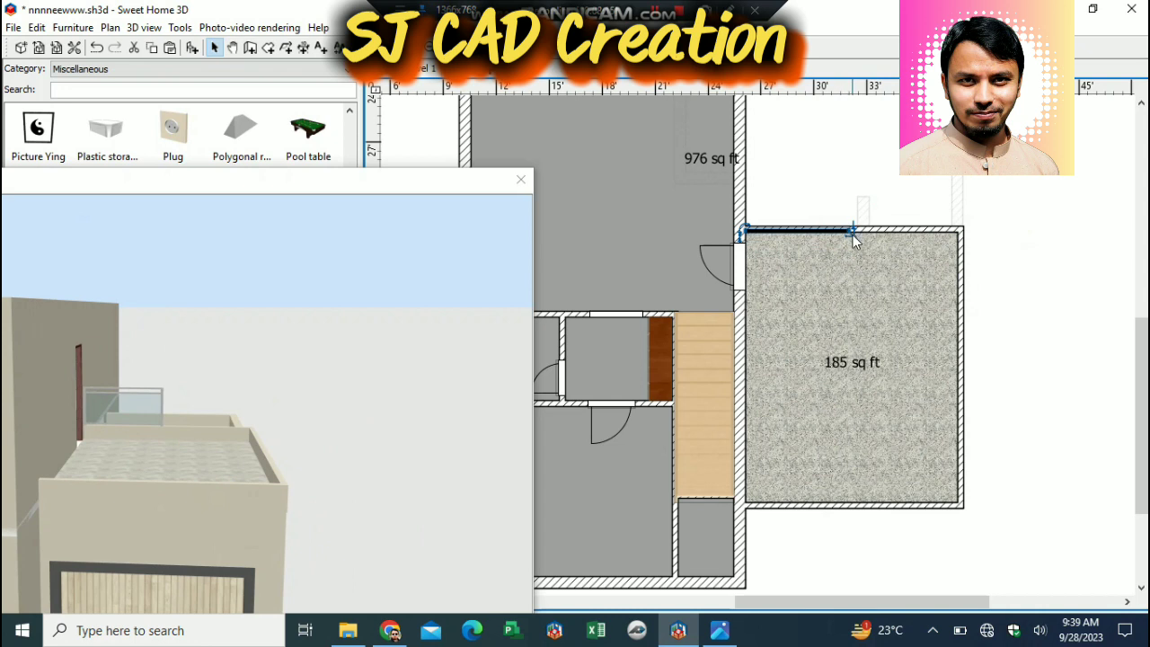
{"action": "left_click_drag", "start_coordinate": [851, 232], "coordinate": [962, 232]}
{"action": "key", "text": "ctrl+z"}
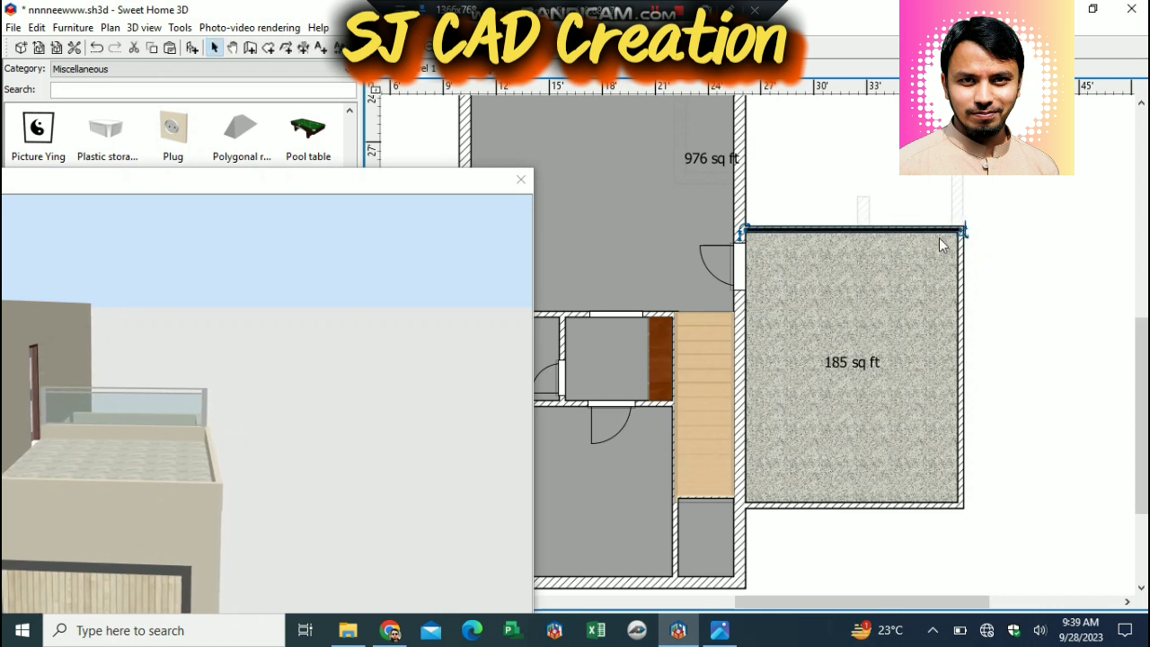
Duplicate the glass railing, rotate the copy to run vertically in the plan and place it just outside the terrace's right wall.
{"action": "left_click_drag", "start_coordinate": [917, 243], "coordinate": [1070, 400]}
{"action": "left_click_drag", "start_coordinate": [1068, 335], "coordinate": [987, 386]}
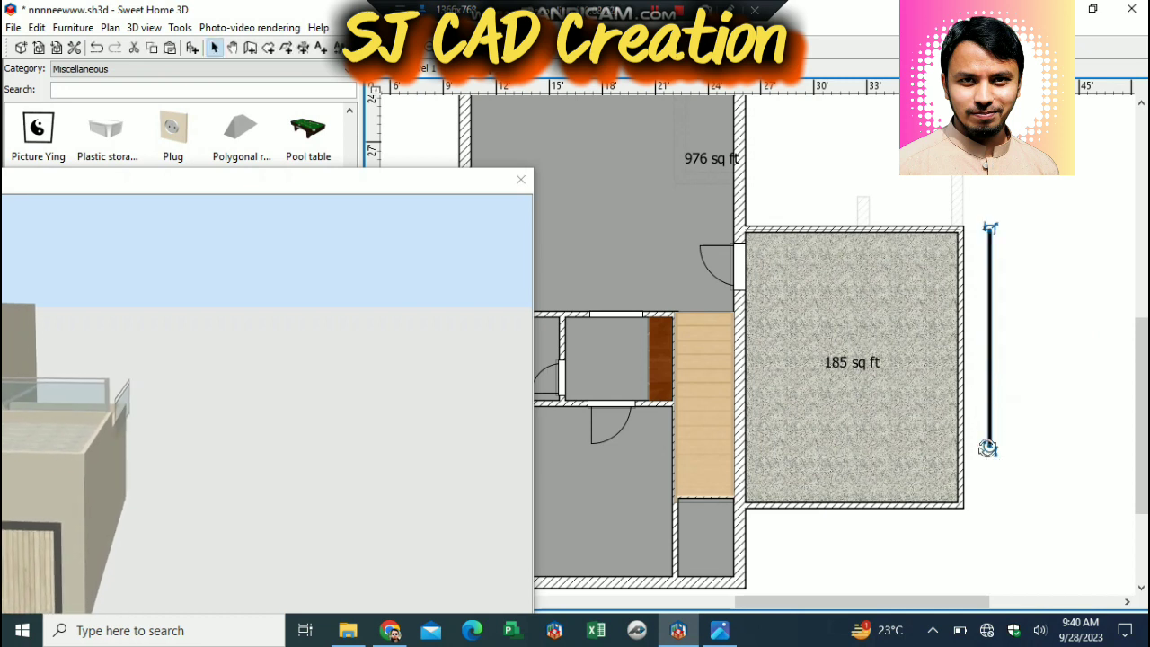
{"action": "left_click_drag", "start_coordinate": [988, 449], "coordinate": [991, 281]}
Shift the vertical glass railing left onto the terrace's right low wall and check its position in 3D.
{"action": "key", "text": "Left"}
{"action": "key", "text": "Left"}
{"action": "key", "text": "Left"}
{"action": "key", "text": "Left"}
{"action": "key", "text": "Left"}
{"action": "key", "text": "Left"}
{"action": "key", "text": "Left"}
{"action": "key", "text": "Left"}
{"action": "left_click", "coordinate": [226, 492]}
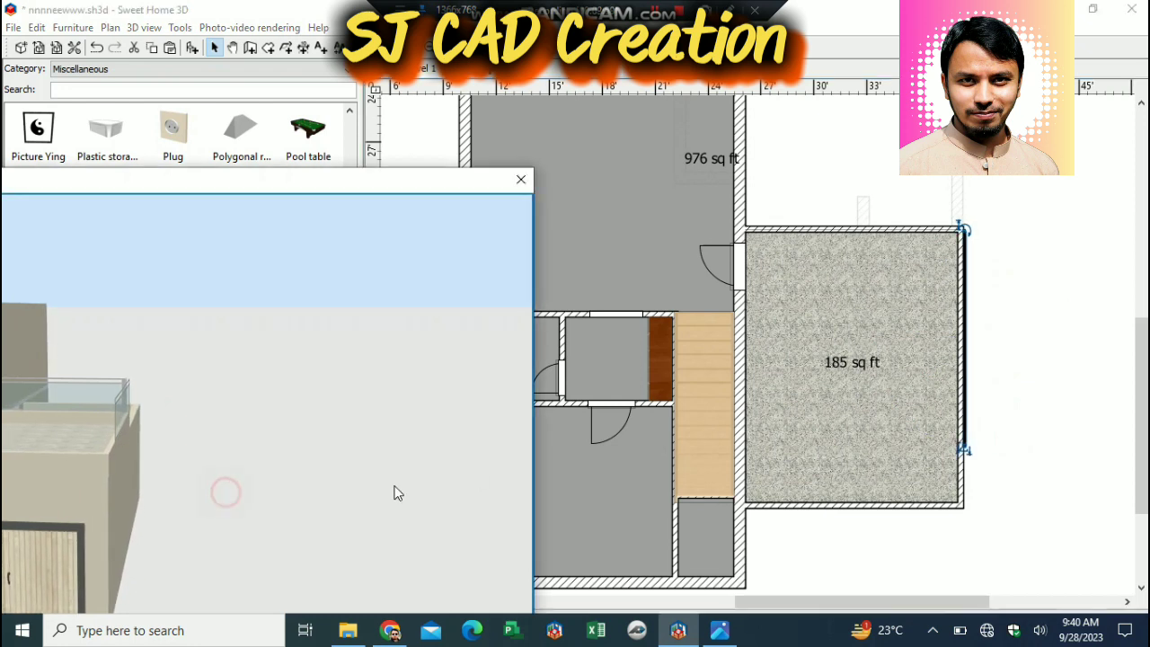
{"action": "left_click_drag", "start_coordinate": [398, 493], "coordinate": [422, 530]}
{"action": "left_click", "coordinate": [965, 315]}
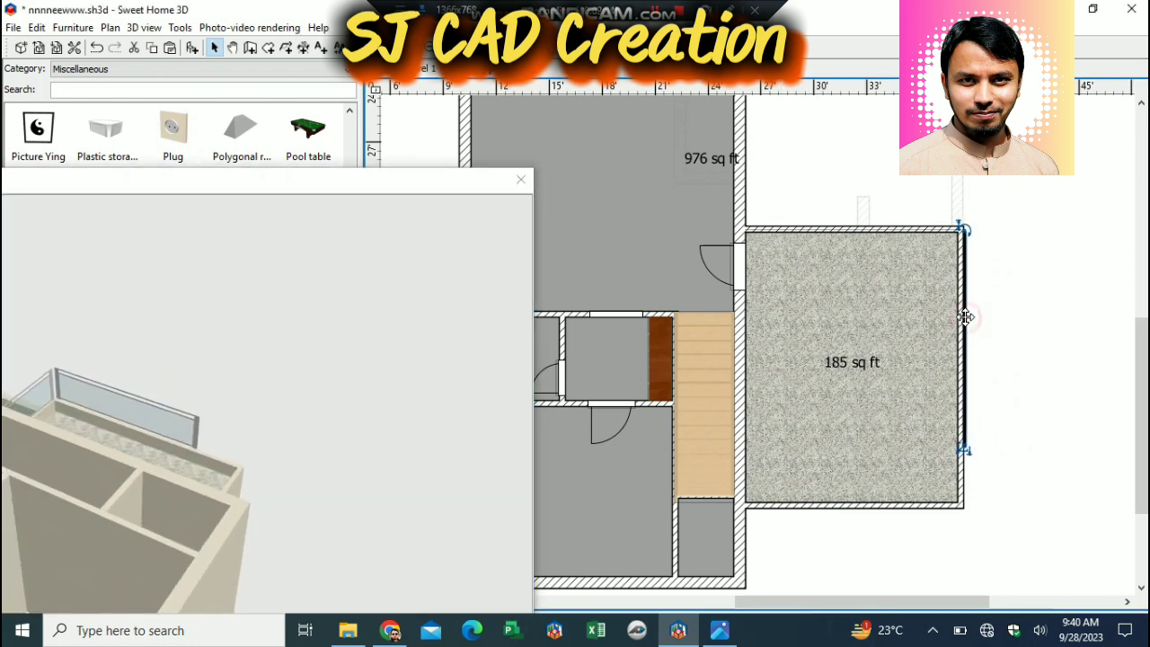
{"action": "key", "text": "Left"}
{"action": "key", "text": "Left"}
{"action": "key", "text": "Left"}
{"action": "left_click_drag", "start_coordinate": [462, 411], "coordinate": [289, 406]}
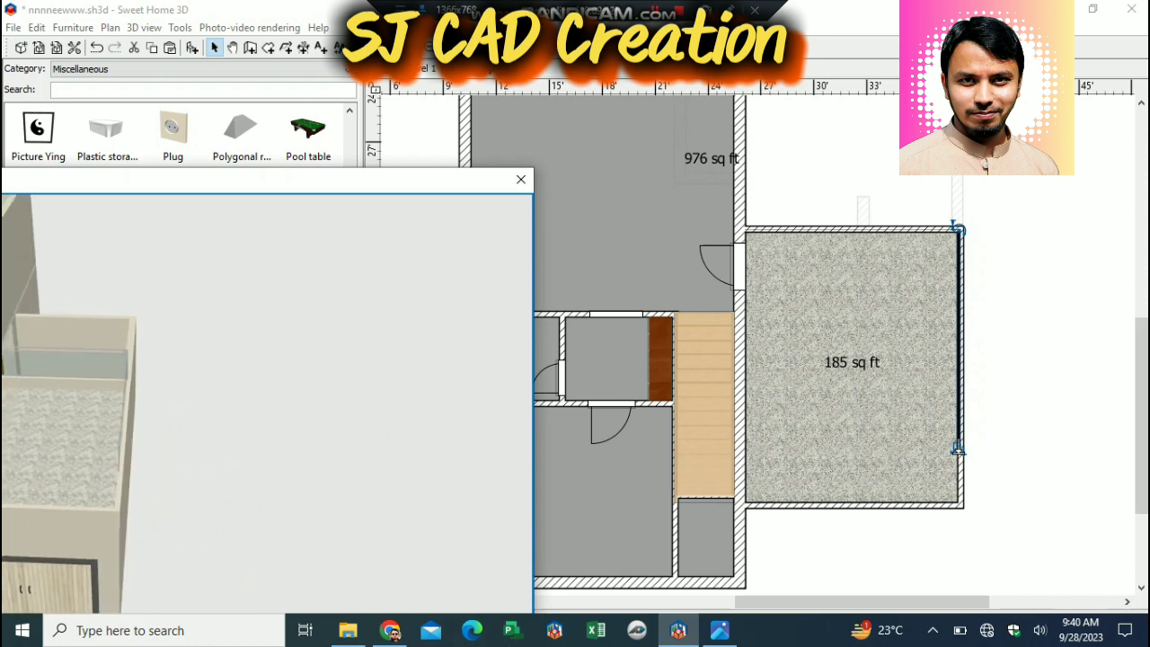
Extend the vertical glass railing down to the terrace's lower right corner.
{"action": "double_click", "coordinate": [957, 450]}
{"action": "left_click", "coordinate": [611, 504]}
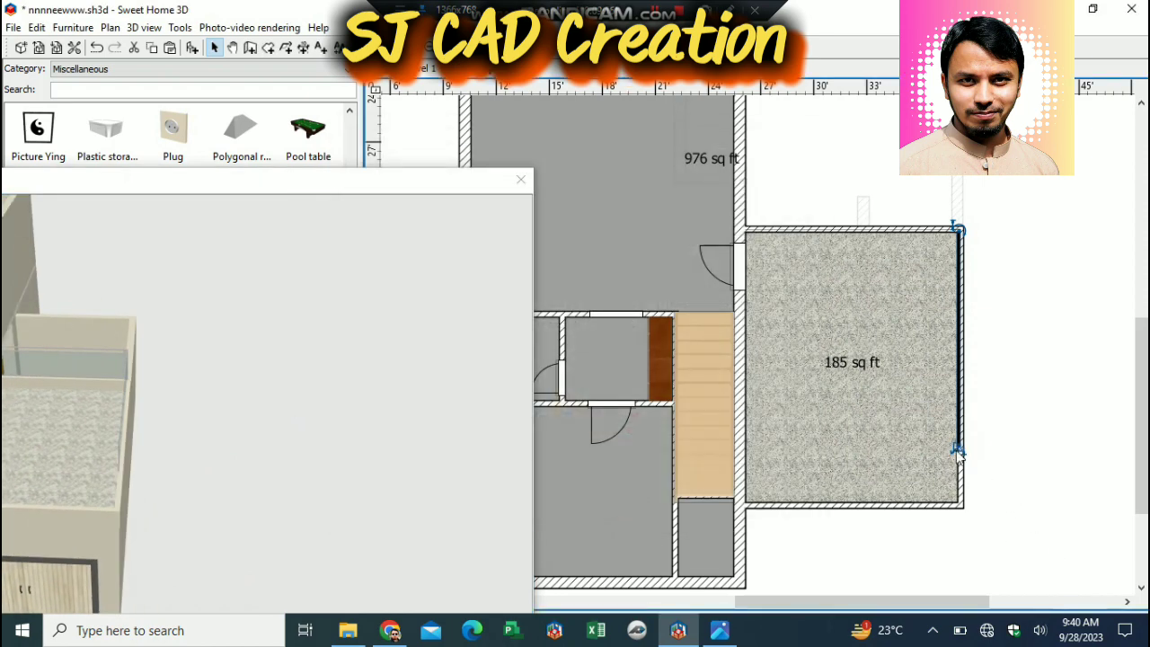
{"action": "left_click_drag", "start_coordinate": [957, 450], "coordinate": [959, 505]}
{"action": "left_click_drag", "start_coordinate": [238, 530], "coordinate": [376, 505]}
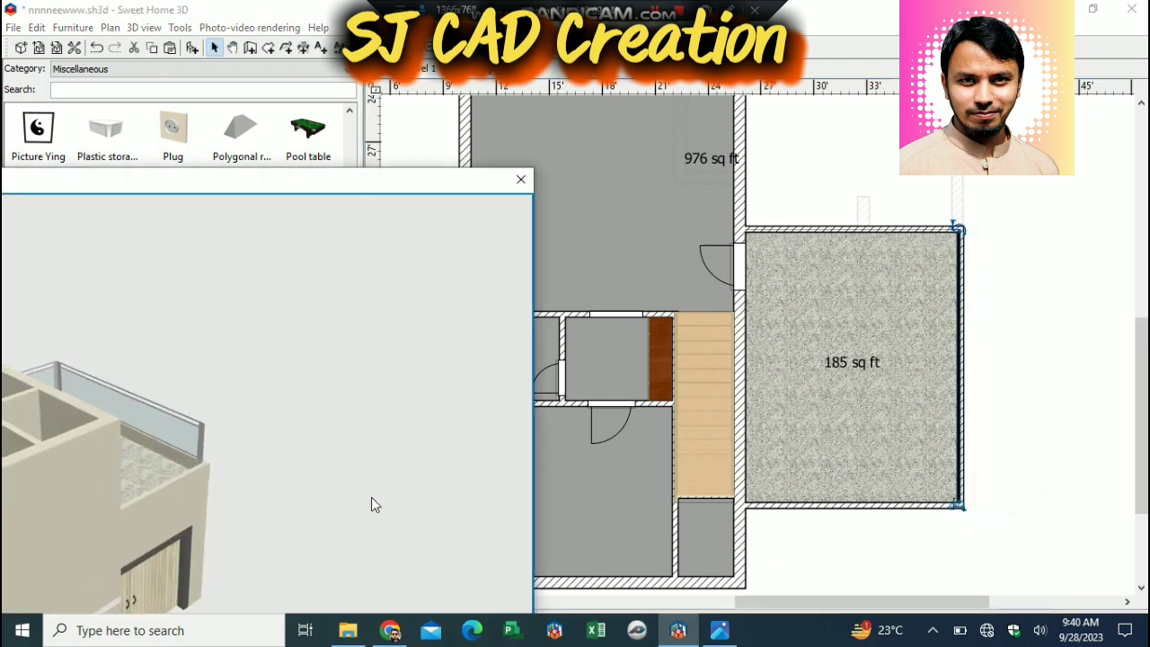
{"action": "left_click_drag", "start_coordinate": [958, 504], "coordinate": [960, 507]}
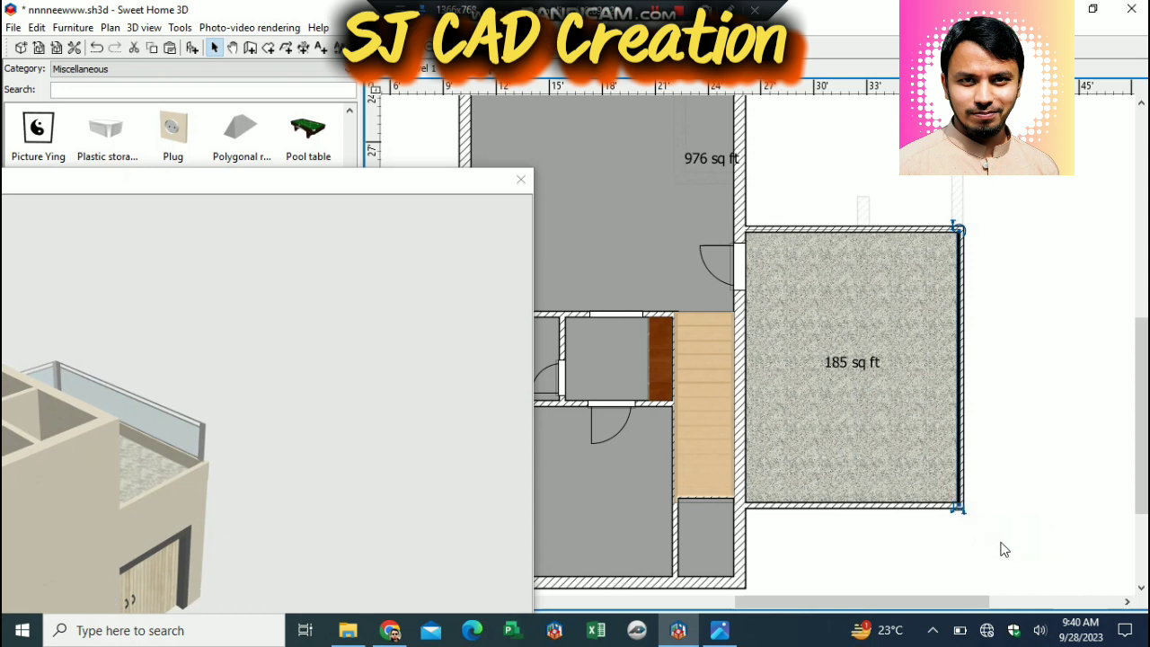
Fine-tune the upper glass railing's position so that it lies centred on the terrace's upper low wall.
{"action": "left_click", "coordinate": [798, 228]}
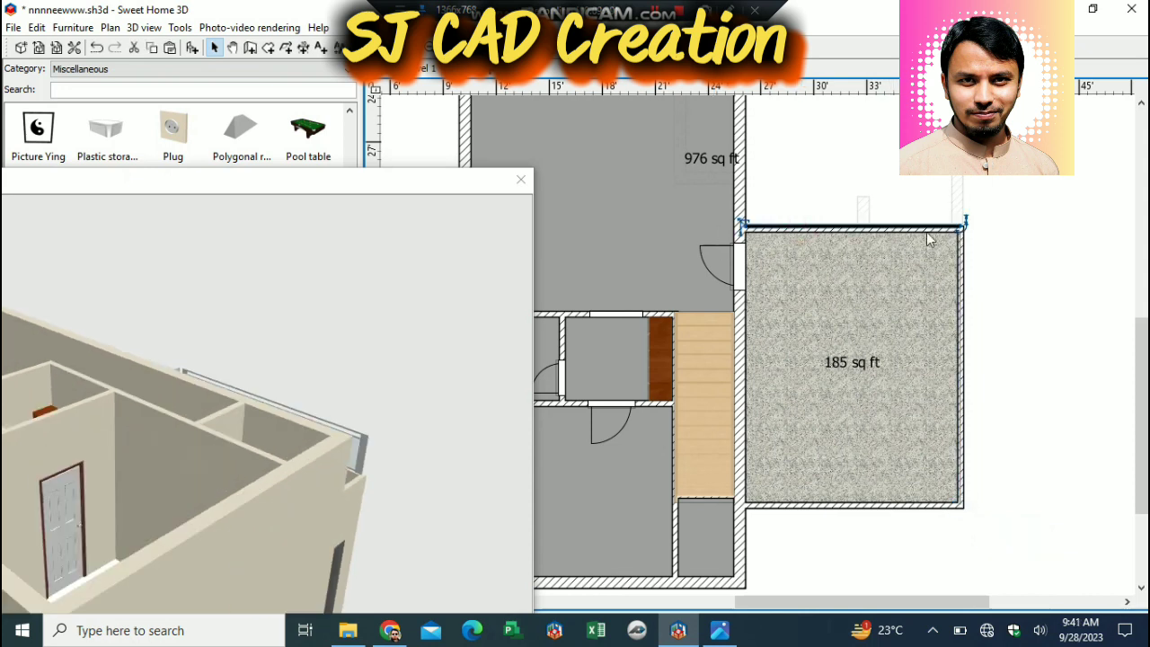
{"action": "left_click_drag", "start_coordinate": [742, 227], "coordinate": [738, 226]}
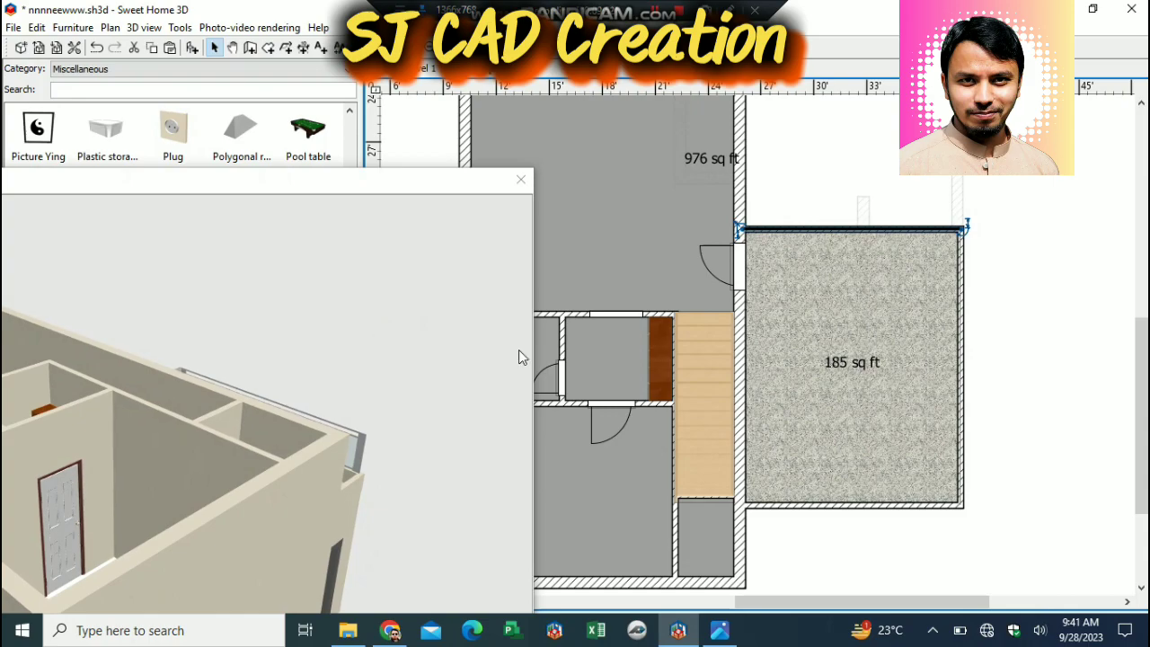
{"action": "left_click", "coordinate": [1062, 370]}
{"action": "left_click", "coordinate": [917, 226]}
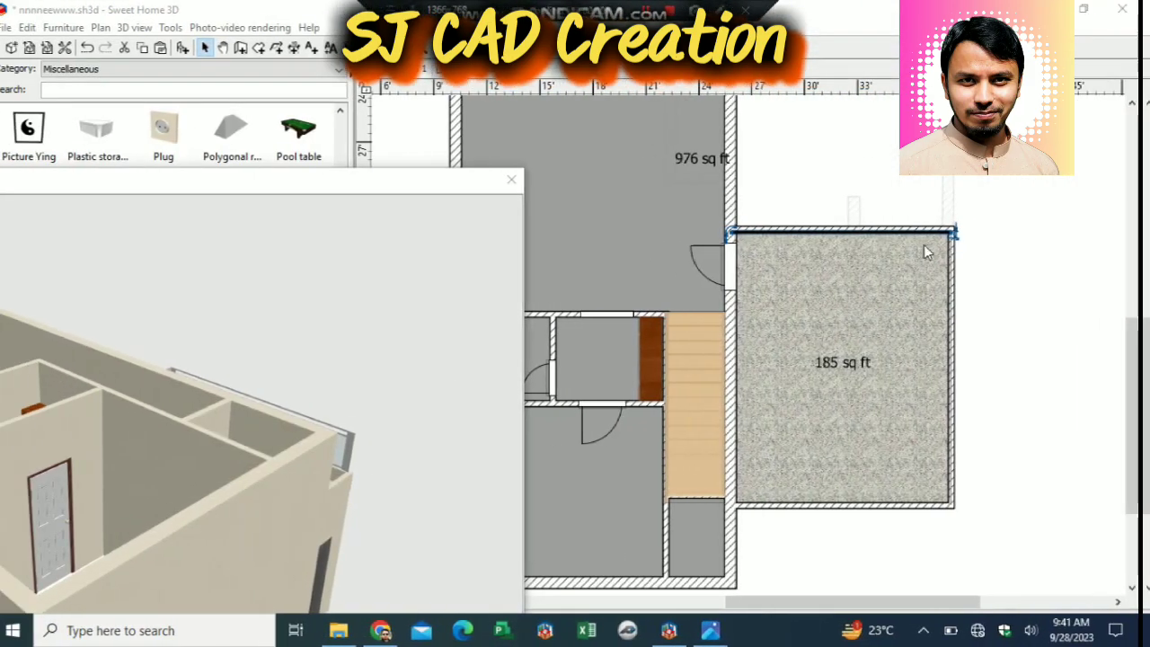
{"action": "left_click", "coordinate": [922, 234]}
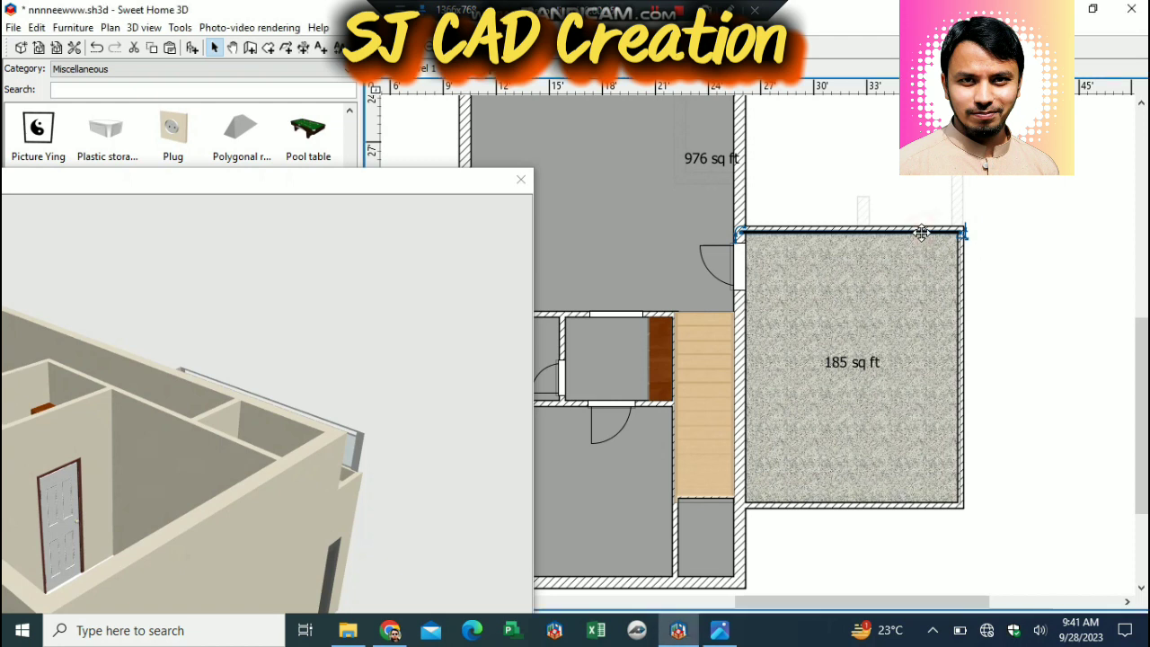
{"action": "key", "text": "Up"}
{"action": "key", "text": "Up"}
{"action": "key", "text": "Up"}
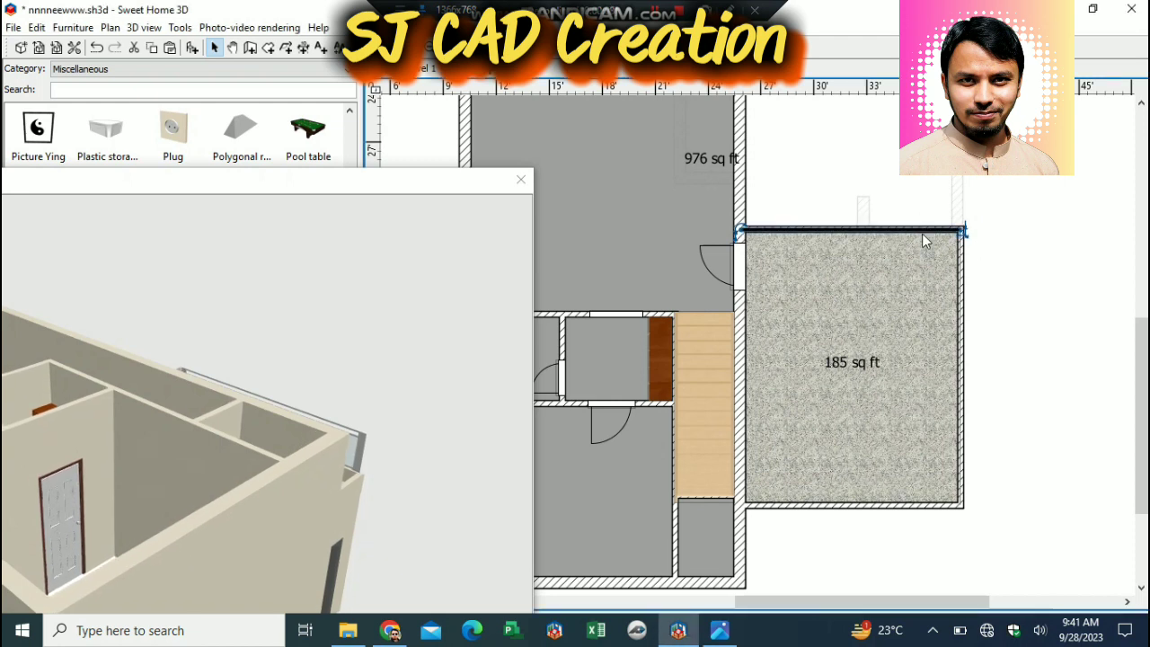
Duplicate the upper glass railing, move the copy down onto the terrace's lower low wall and view it in 3D.
{"action": "left_click_drag", "start_coordinate": [911, 239], "coordinate": [882, 442]}
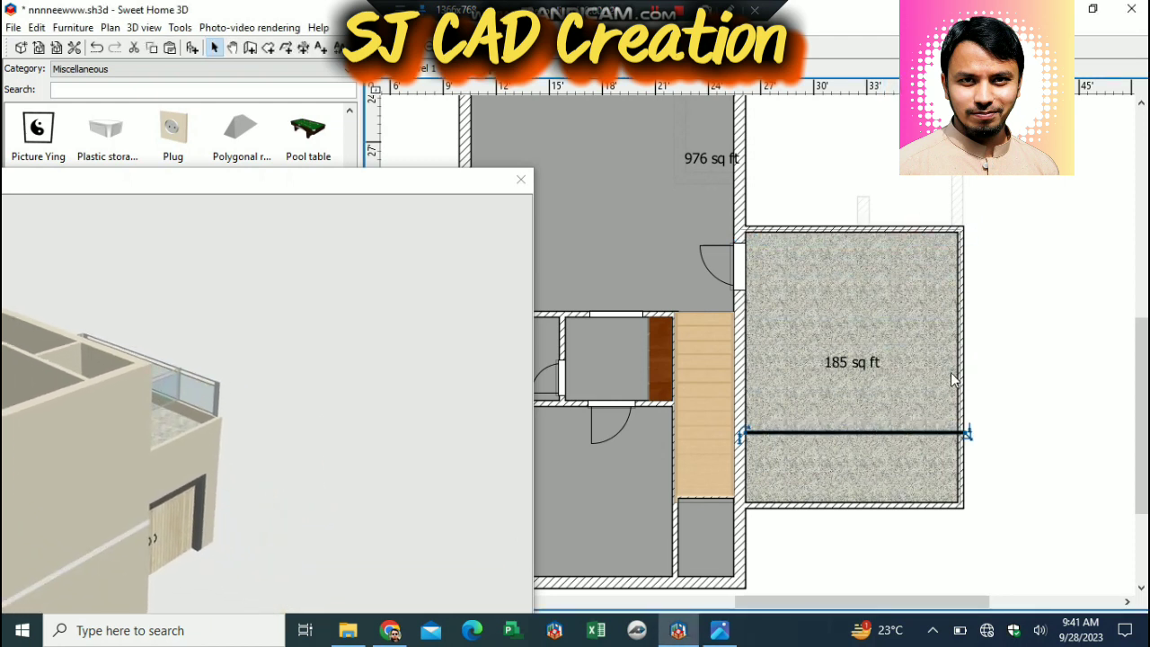
{"action": "key", "text": "Down"}
{"action": "key", "text": "Down"}
{"action": "key", "text": "Down"}
{"action": "key", "text": "Down"}
{"action": "key", "text": "Down"}
{"action": "key", "text": "Down"}
{"action": "key", "text": "Down"}
{"action": "key", "text": "Down"}
{"action": "key", "text": "Down"}
{"action": "key", "text": "Down"}
{"action": "key", "text": "Down"}
{"action": "key", "text": "Down"}
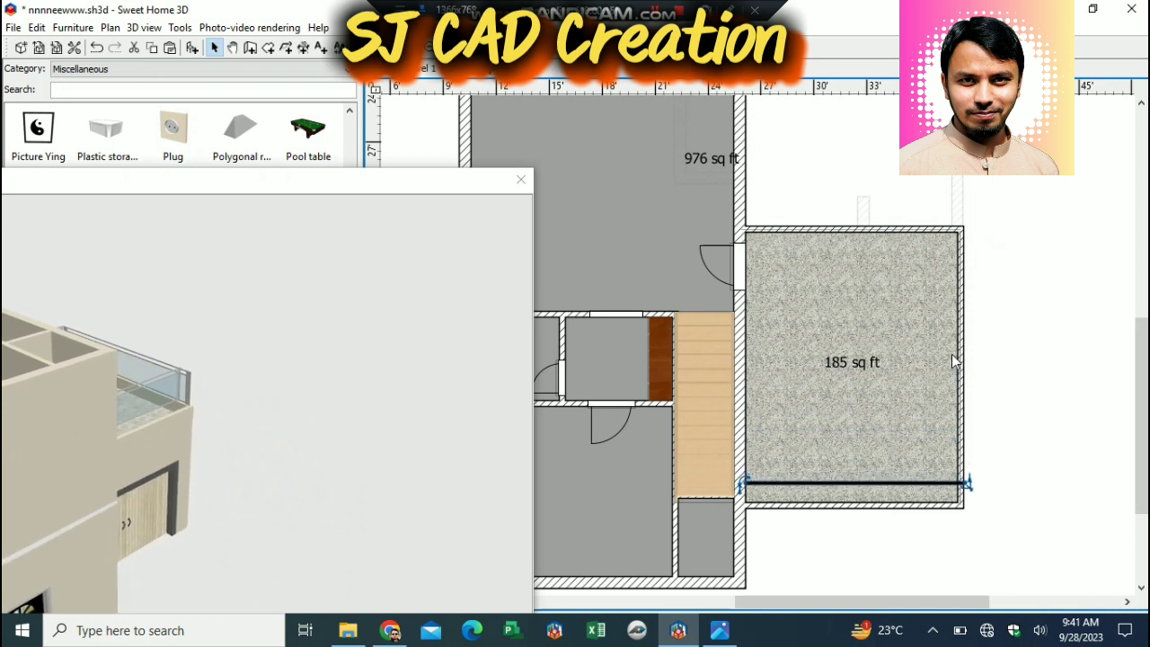
{"action": "key", "text": "Down"}
{"action": "key", "text": "Down"}
{"action": "key", "text": "Down"}
{"action": "key", "text": "Down"}
{"action": "key", "text": "Down"}
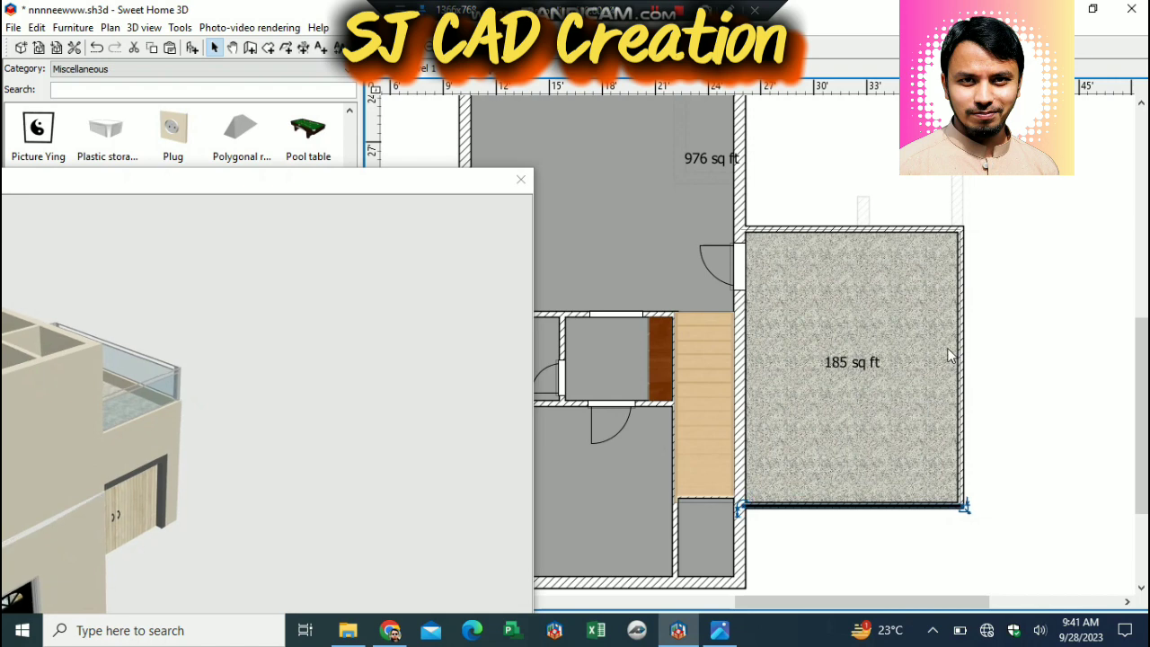
{"action": "left_click_drag", "start_coordinate": [210, 391], "coordinate": [521, 413]}
Apply the second "Floor - Grass" texture to the 203 sq ft courtyard's floor on the ground level and view it in 3D.
{"action": "scroll", "coordinate": [146, 413], "scroll_direction": "up", "scroll_amount": 6}
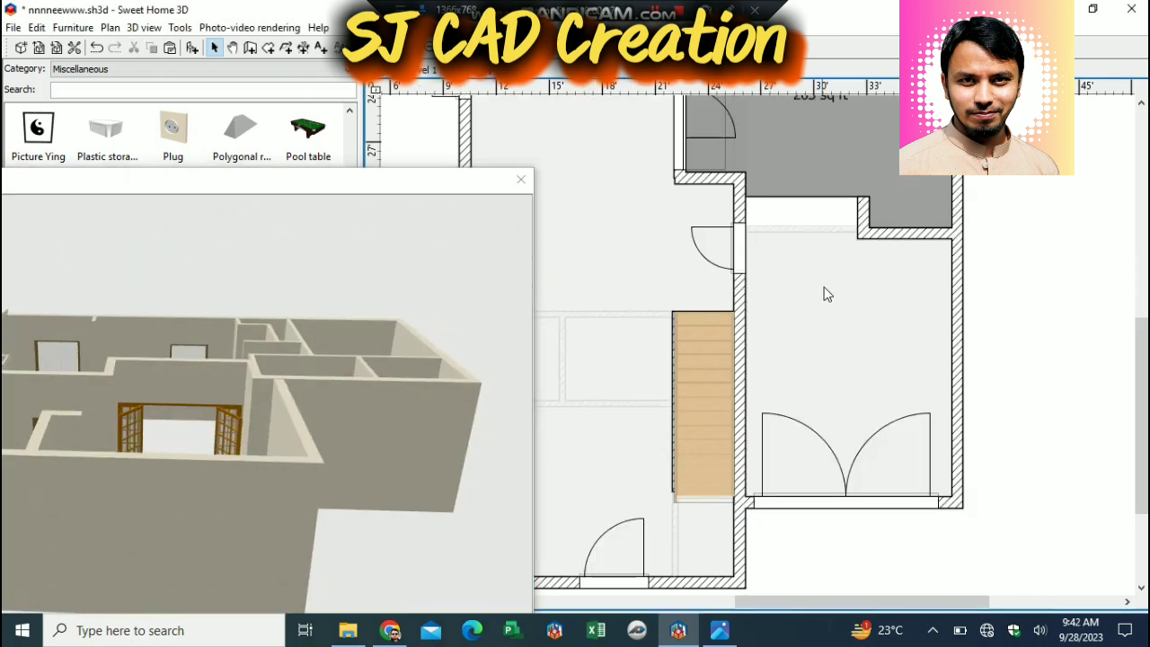
{"action": "scroll", "coordinate": [862, 243], "scroll_direction": "down", "scroll_amount": 3}
{"action": "scroll", "coordinate": [839, 318], "scroll_direction": "up", "scroll_amount": 3}
{"action": "double_click", "coordinate": [840, 319]}
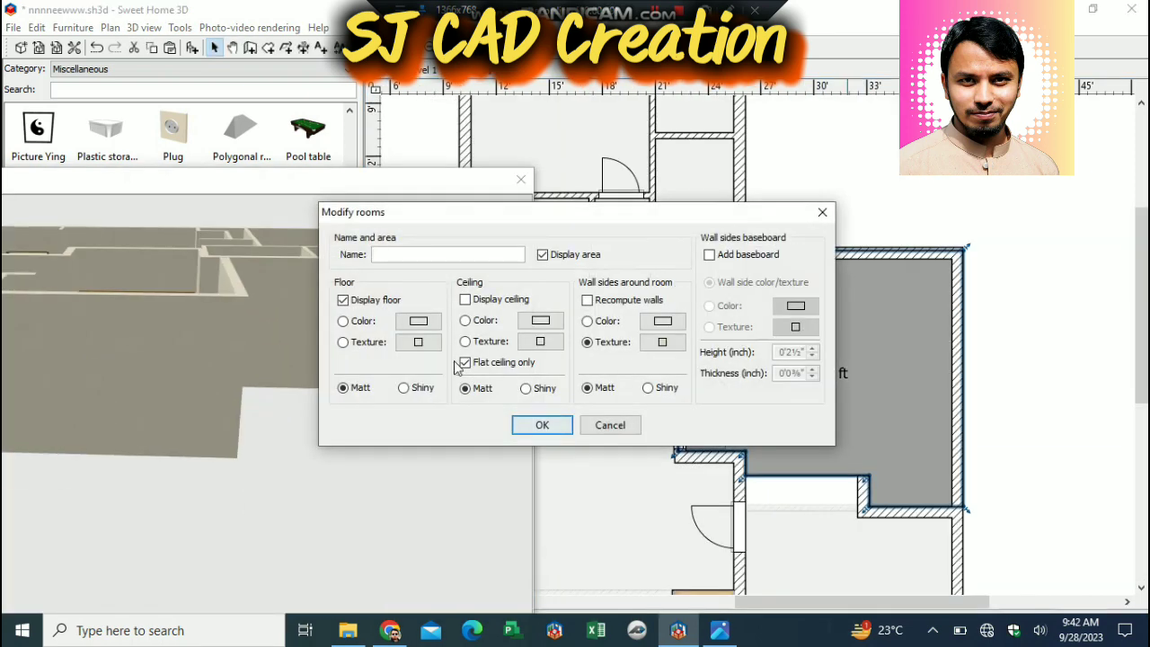
{"action": "left_click", "coordinate": [418, 342]}
{"action": "scroll", "coordinate": [575, 315], "scroll_direction": "down", "scroll_amount": 5}
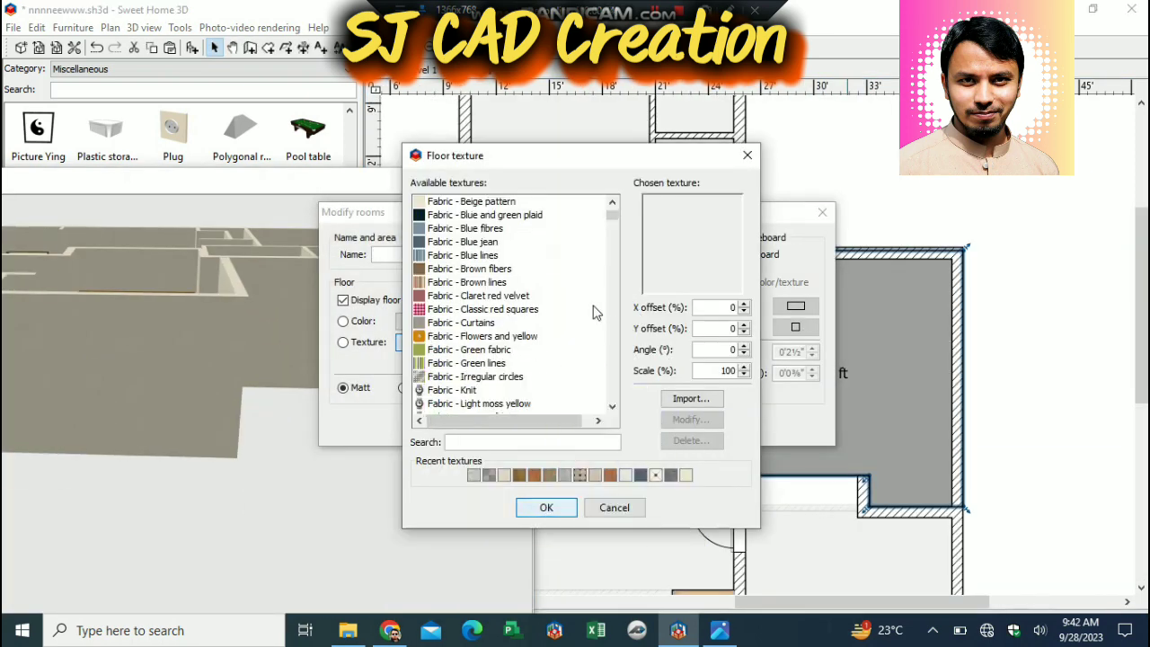
{"action": "scroll", "coordinate": [557, 315], "scroll_direction": "down", "scroll_amount": 5}
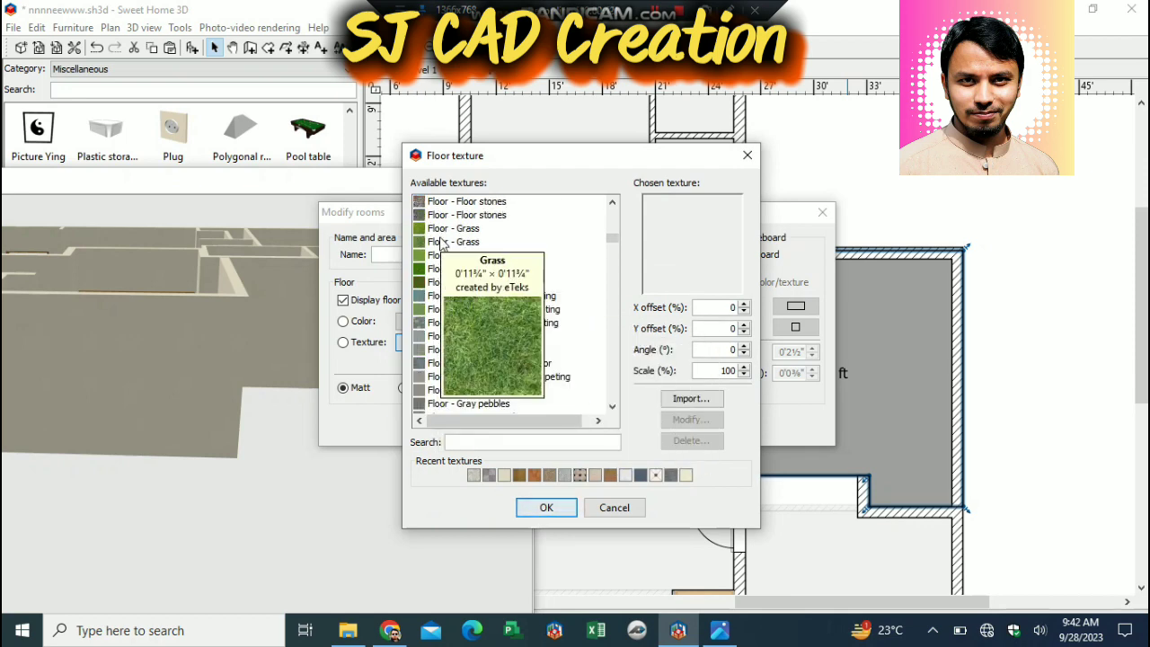
{"action": "left_click", "coordinate": [441, 243]}
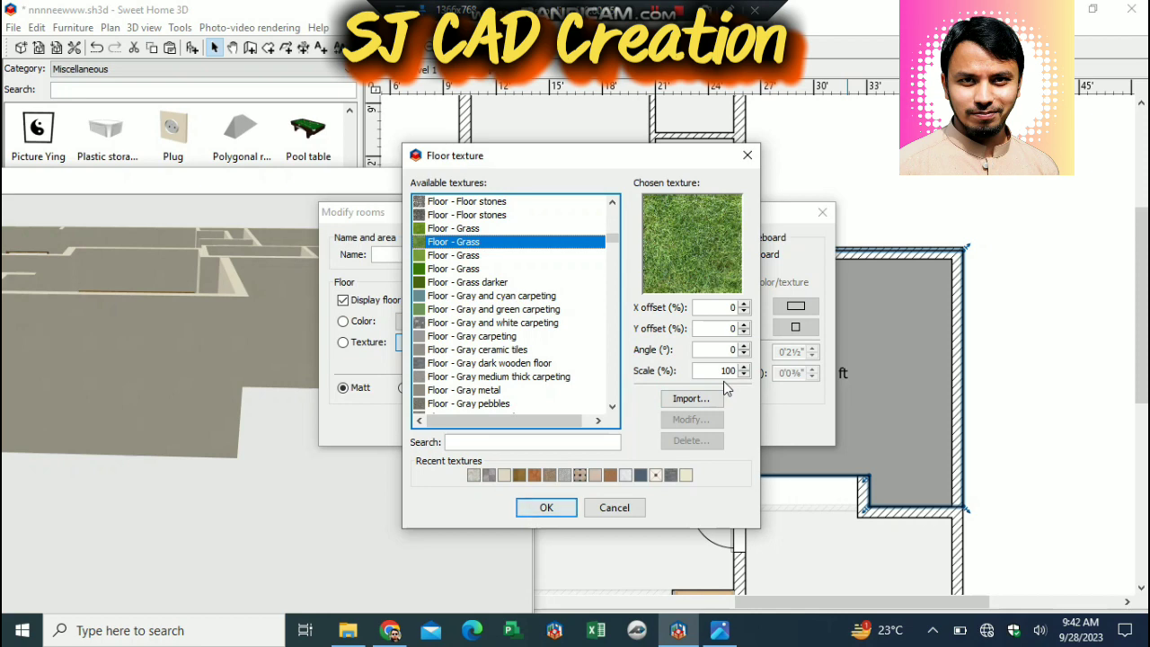
{"action": "left_click", "coordinate": [546, 508]}
{"action": "left_click", "coordinate": [543, 425]}
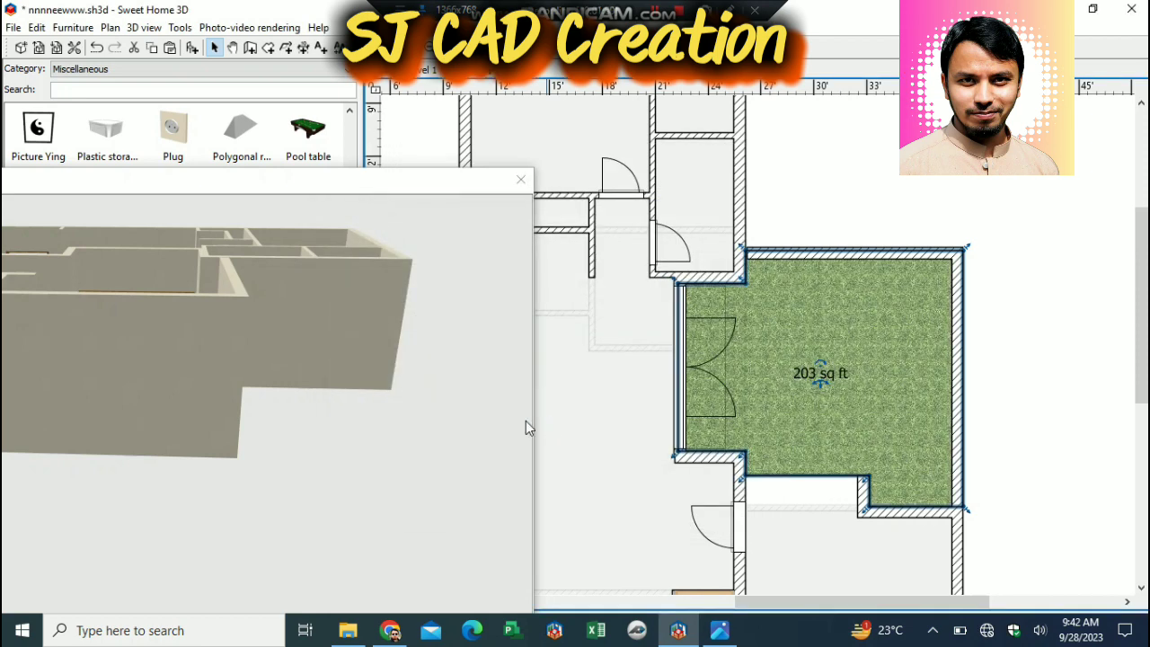
{"action": "left_click_drag", "start_coordinate": [656, 434], "coordinate": [936, 459]}
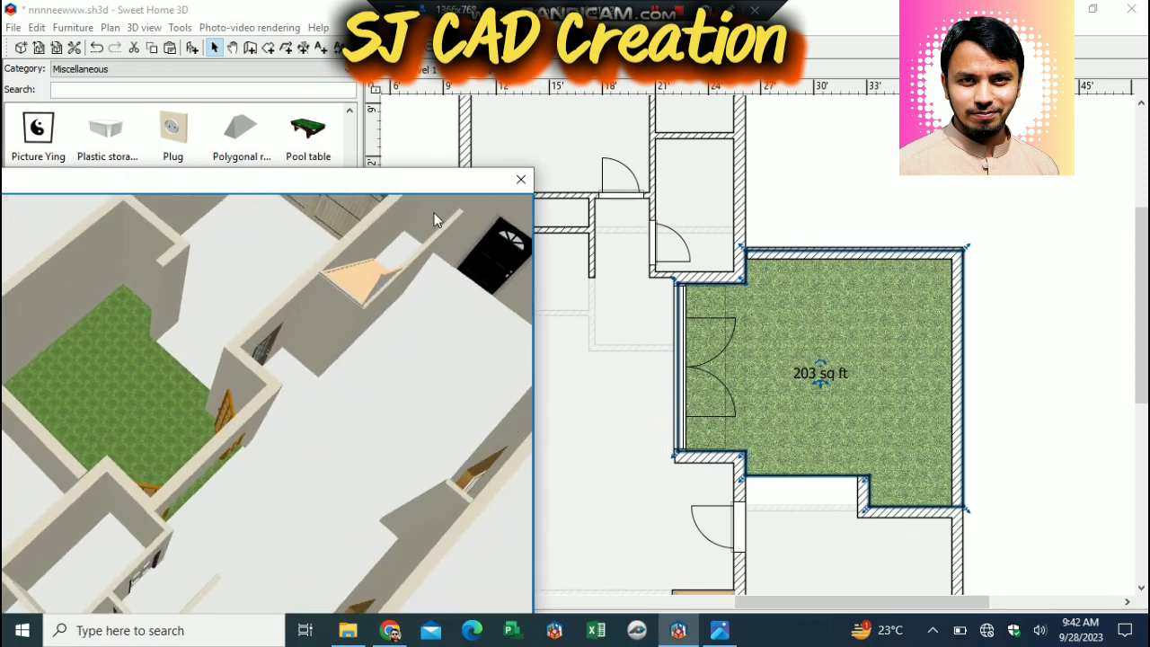
Search the furniture catalogue across all categories for "pla".
{"action": "left_click_drag", "start_coordinate": [379, 185], "coordinate": [174, 475]}
{"action": "left_click_drag", "start_coordinate": [350, 257], "coordinate": [350, 279]}
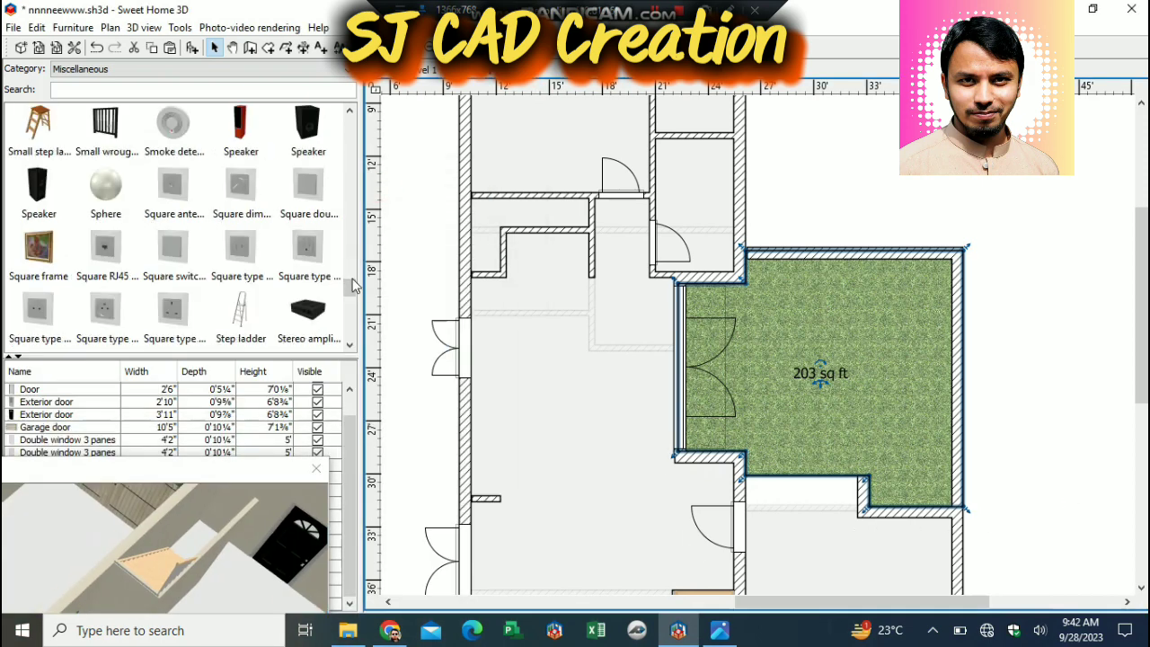
{"action": "left_click", "coordinate": [347, 70]}
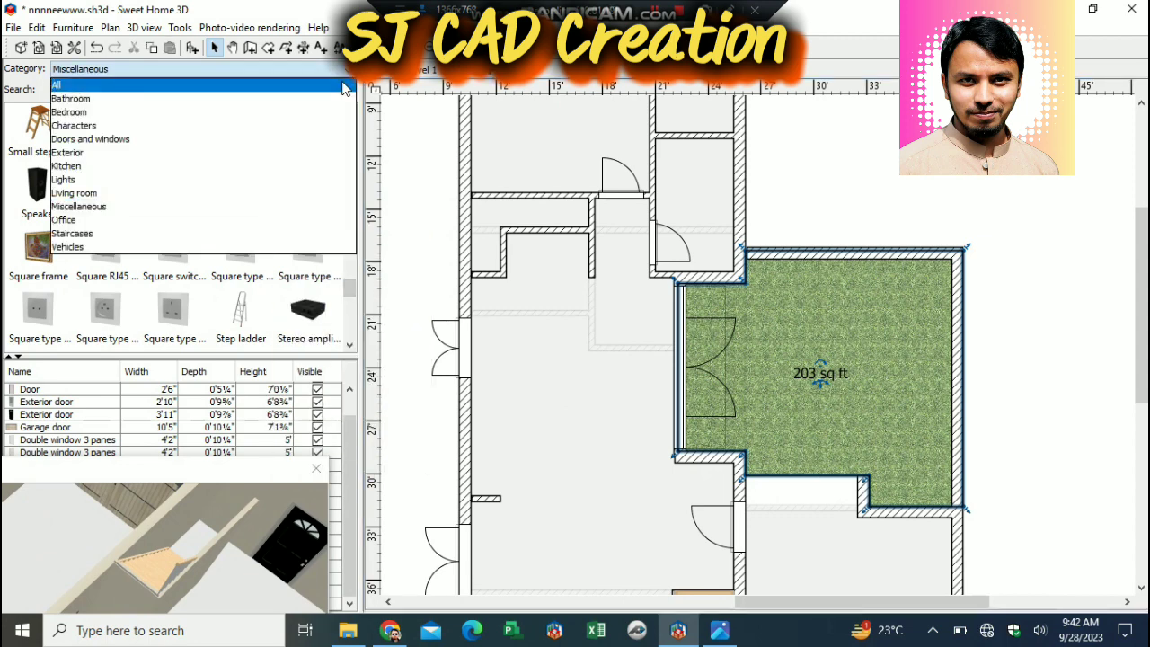
{"action": "left_click", "coordinate": [342, 79]}
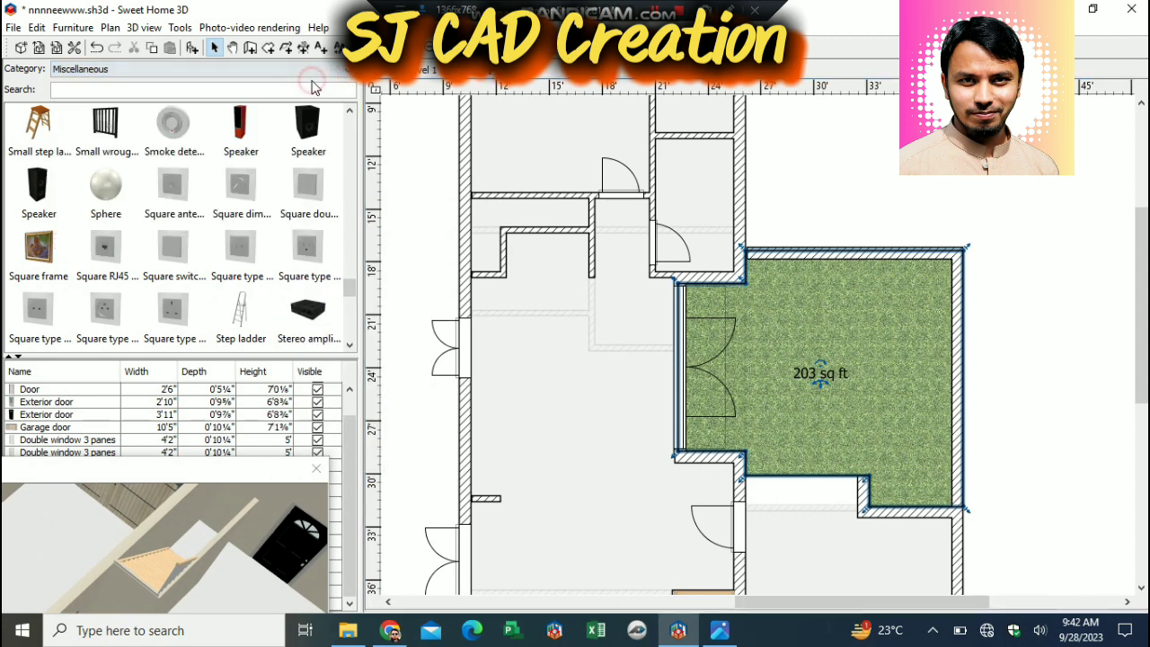
{"action": "left_click", "coordinate": [311, 69]}
{"action": "left_click", "coordinate": [312, 85]}
{"action": "left_click", "coordinate": [311, 91]}
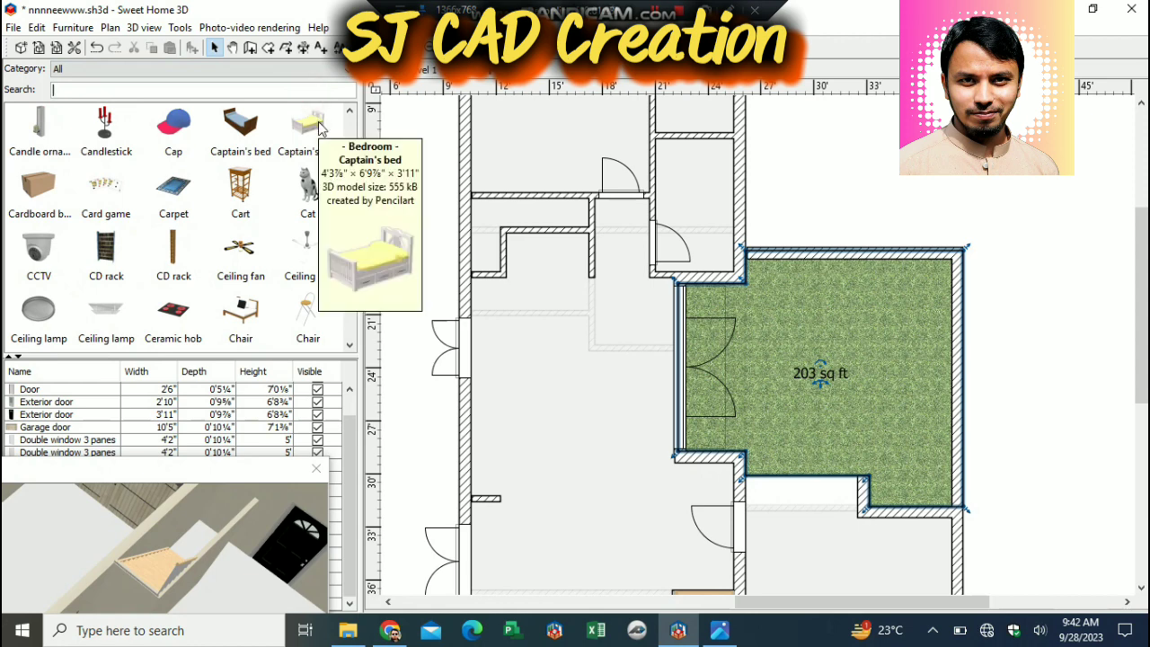
{"action": "type", "text": "pla"}
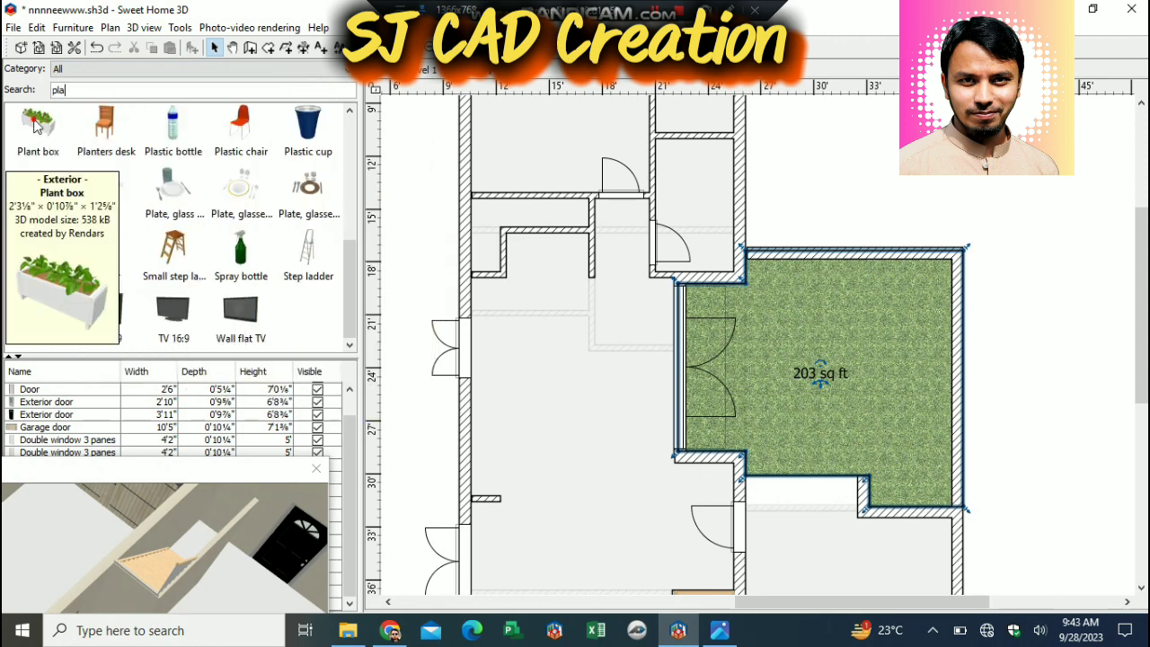
Place a plant box in the recess at the grass courtyard's lower right corner, sized 4'9" wide, and view it in 3D.
{"action": "left_click_drag", "start_coordinate": [38, 126], "coordinate": [508, 322]}
{"action": "left_click_drag", "start_coordinate": [904, 494], "coordinate": [853, 483]}
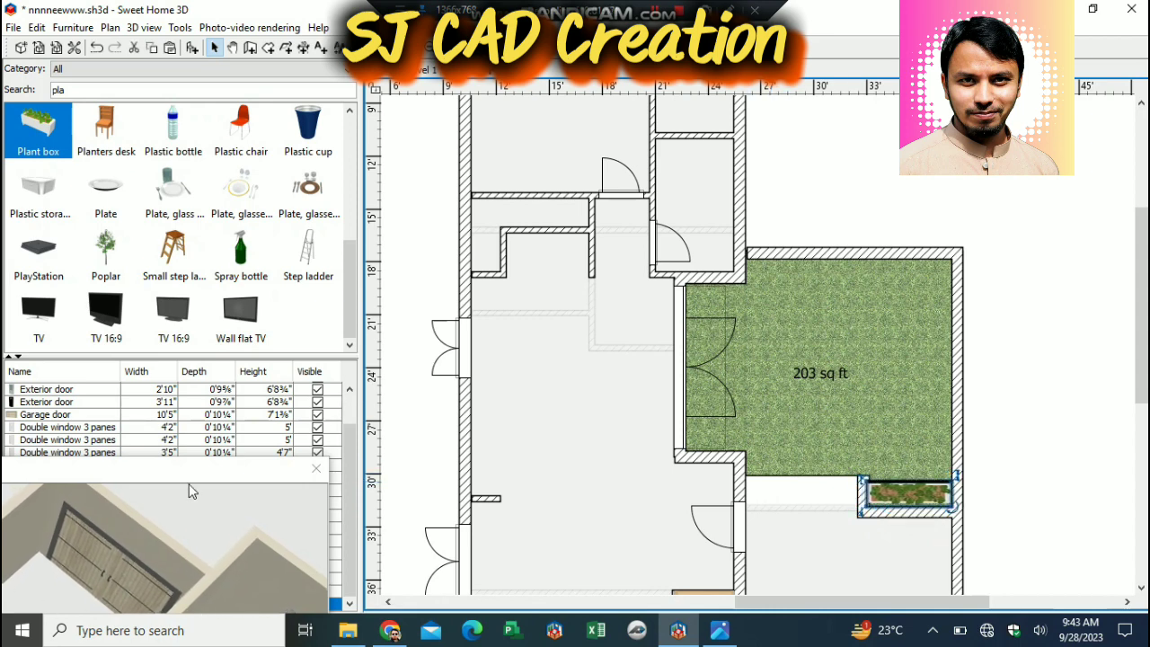
{"action": "left_click_drag", "start_coordinate": [186, 468], "coordinate": [371, 200]}
{"action": "left_click_drag", "start_coordinate": [341, 364], "coordinate": [466, 328]}
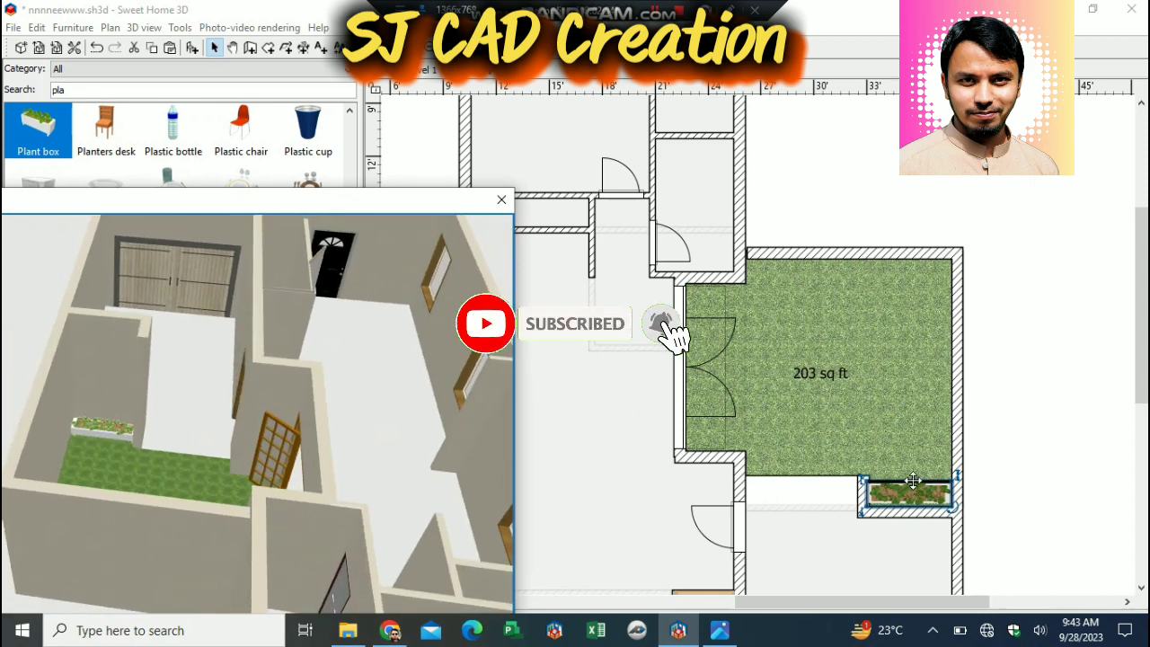
Extend the plant box's depth to 2'1" toward the grass.
{"action": "left_click_drag", "start_coordinate": [954, 477], "coordinate": [947, 462]}
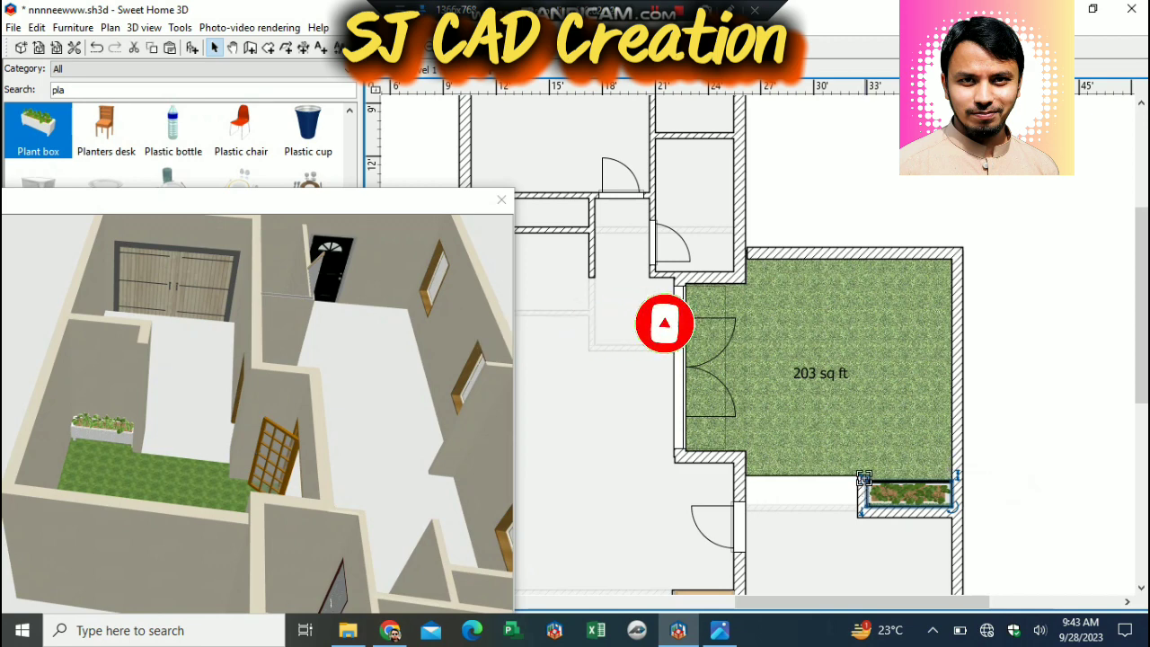
{"action": "left_click_drag", "start_coordinate": [865, 489], "coordinate": [866, 465]}
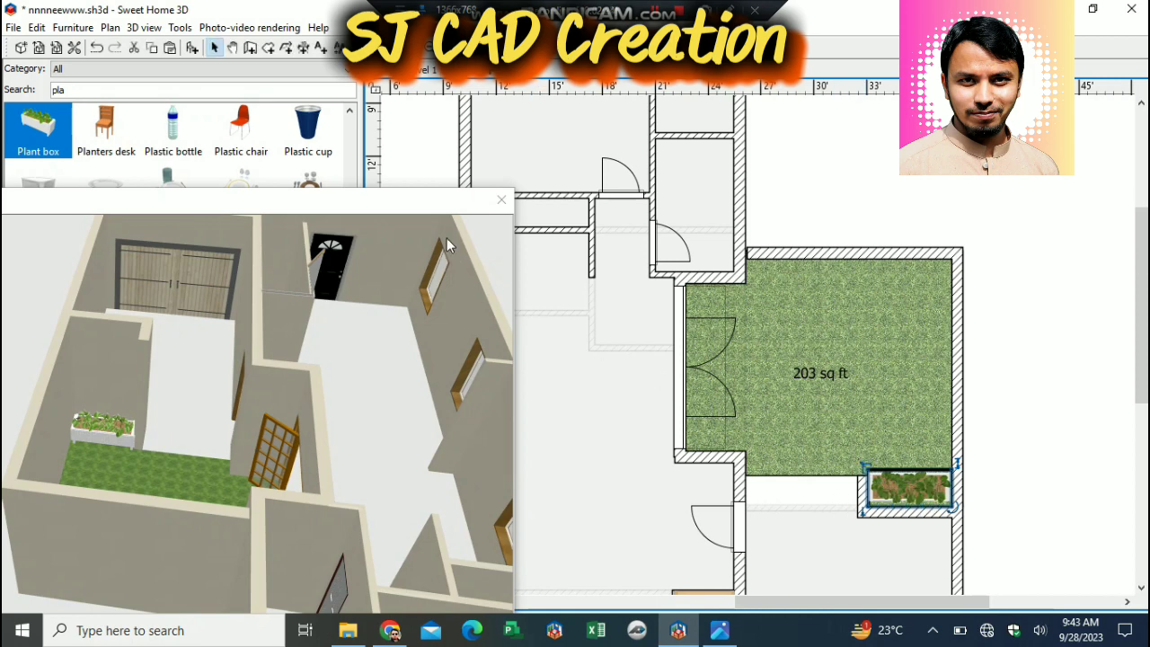
{"action": "left_click_drag", "start_coordinate": [440, 197], "coordinate": [277, 226]}
Apply the recently used brown pebbled texture to the roof slab's floor on the top level and view the roof in 3D.
{"action": "scroll", "coordinate": [1053, 300], "scroll_direction": "down", "scroll_amount": 5}
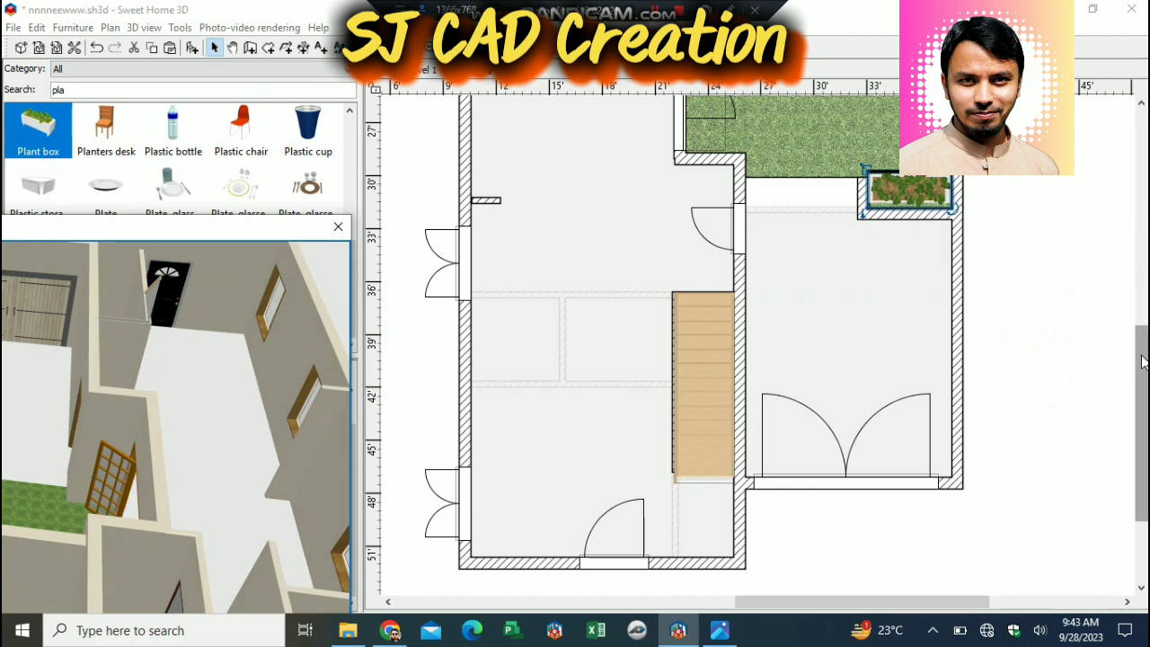
{"action": "left_click_drag", "start_coordinate": [1143, 361], "coordinate": [1140, 365]}
{"action": "left_click", "coordinate": [422, 71]}
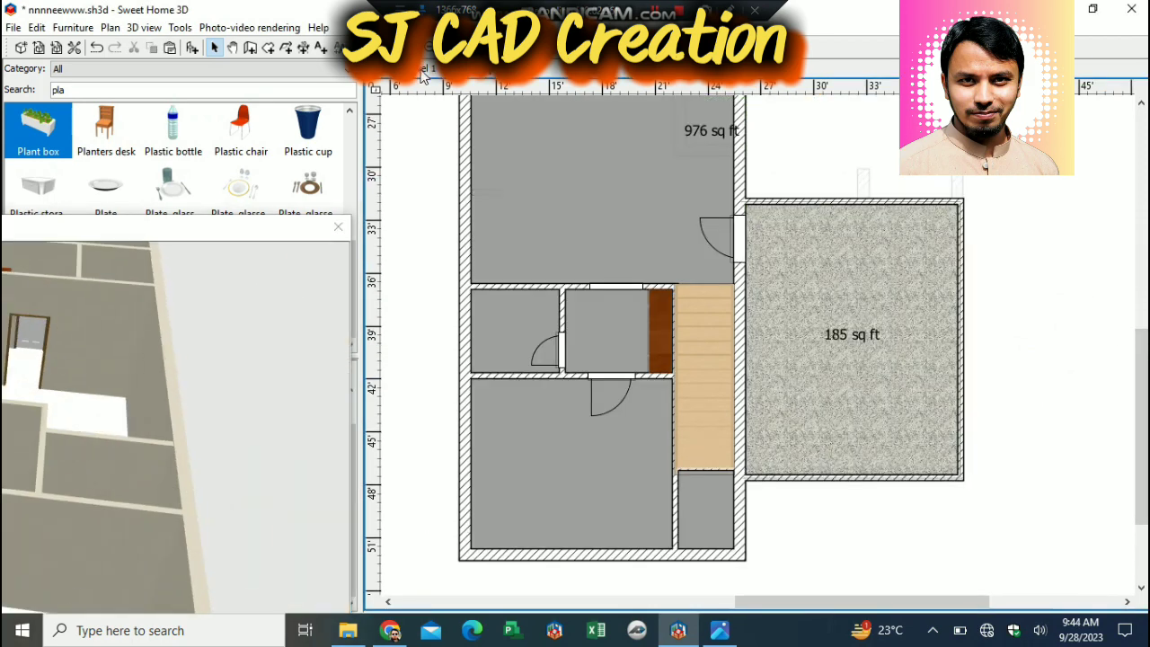
{"action": "left_click", "coordinate": [464, 74]}
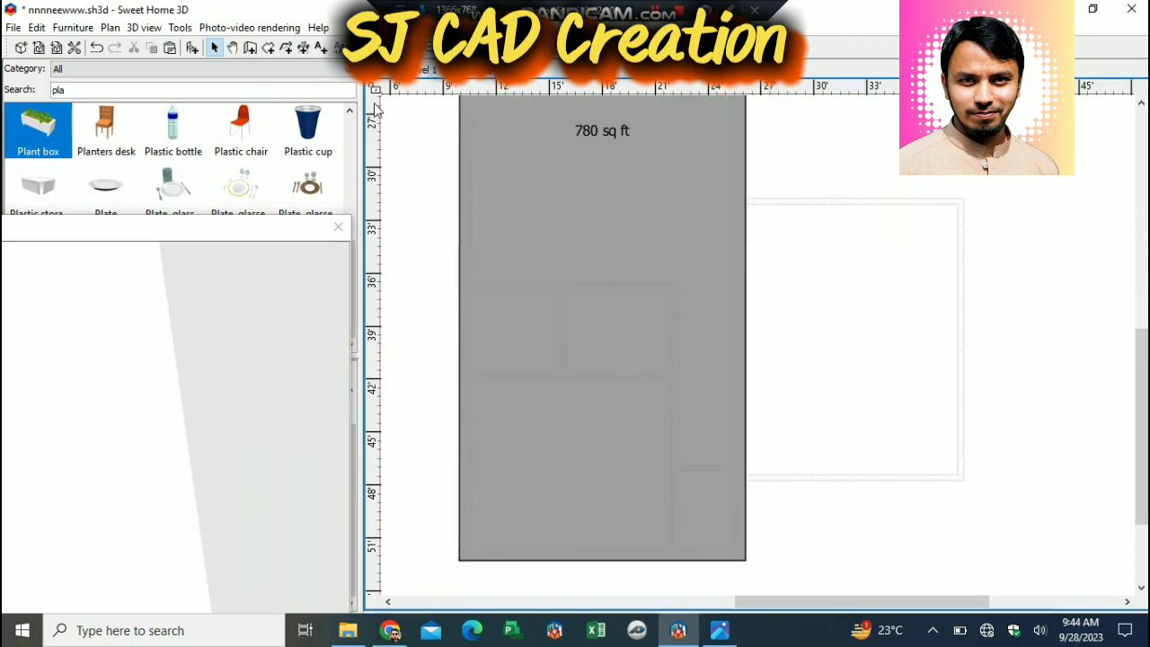
{"action": "left_click_drag", "start_coordinate": [251, 228], "coordinate": [510, 47]}
{"action": "left_click_drag", "start_coordinate": [467, 278], "coordinate": [744, 228]}
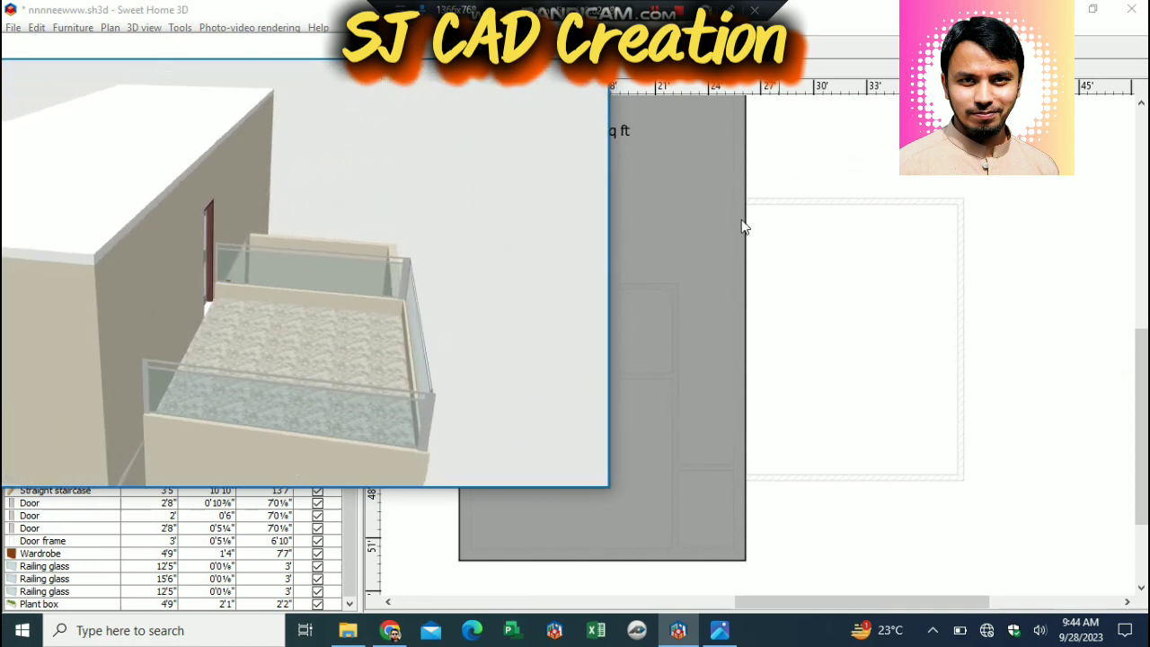
{"action": "double_click", "coordinate": [742, 230]}
{"action": "left_click", "coordinate": [539, 339]}
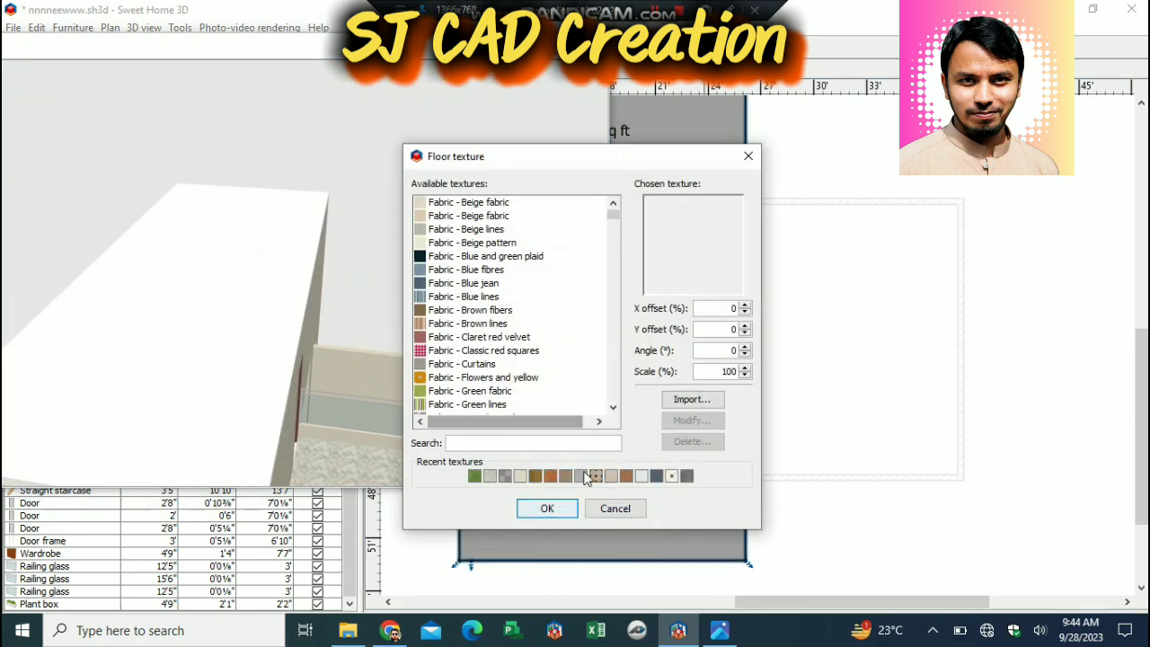
{"action": "left_click", "coordinate": [593, 475]}
{"action": "left_click", "coordinate": [547, 509]}
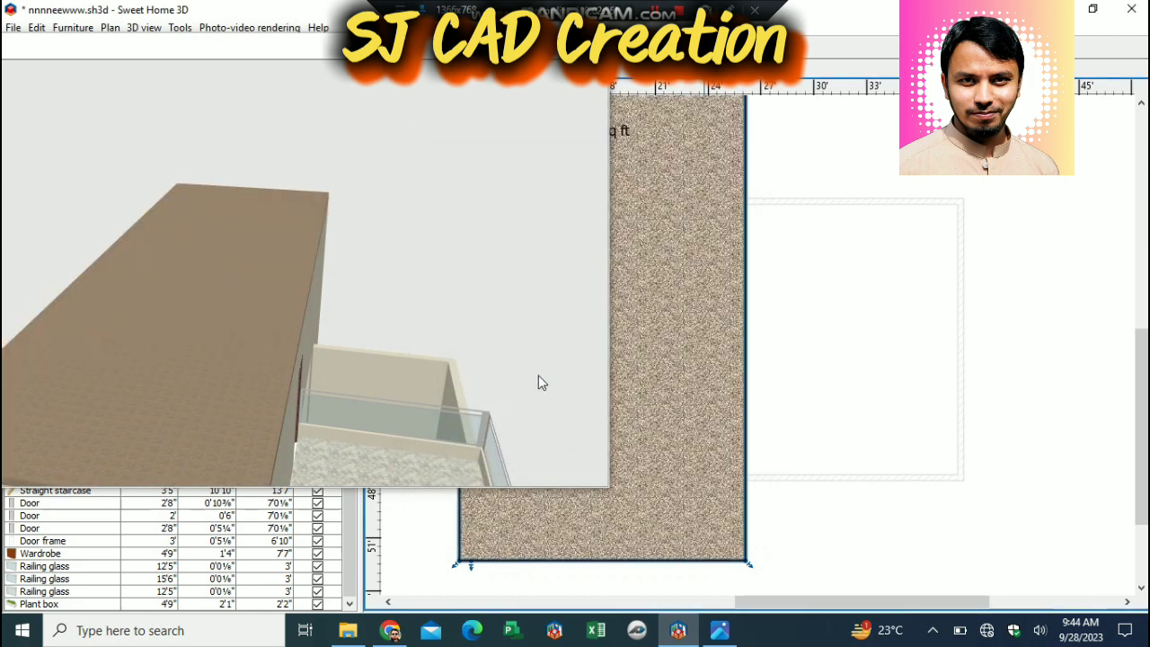
{"action": "left_click_drag", "start_coordinate": [499, 163], "coordinate": [296, 305]}
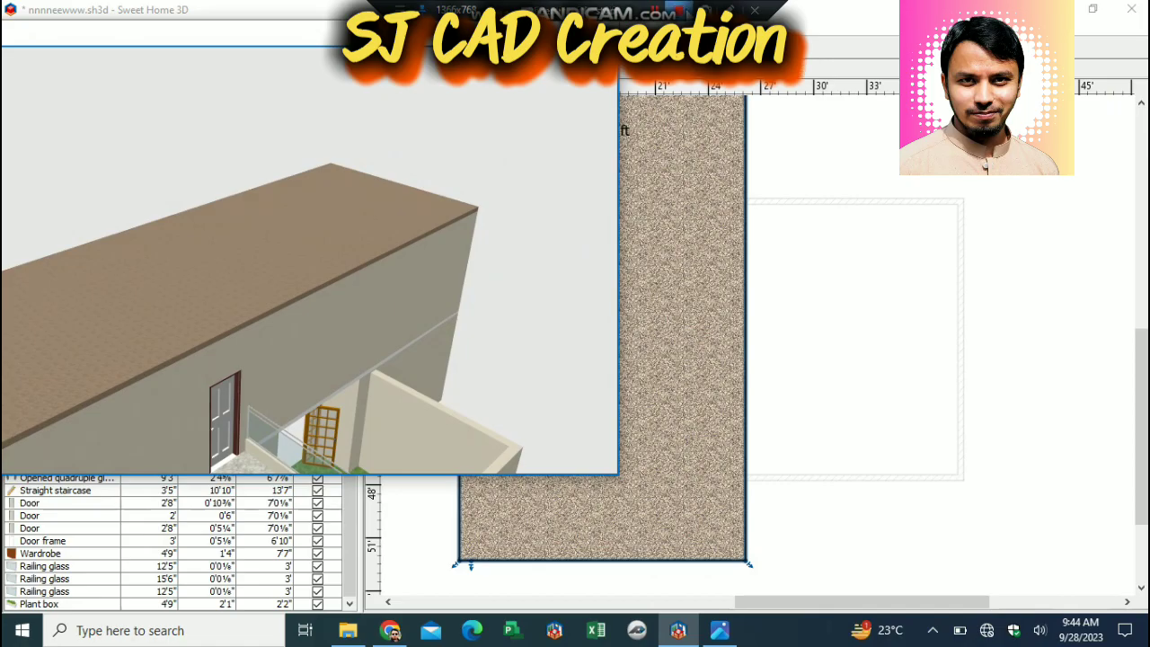